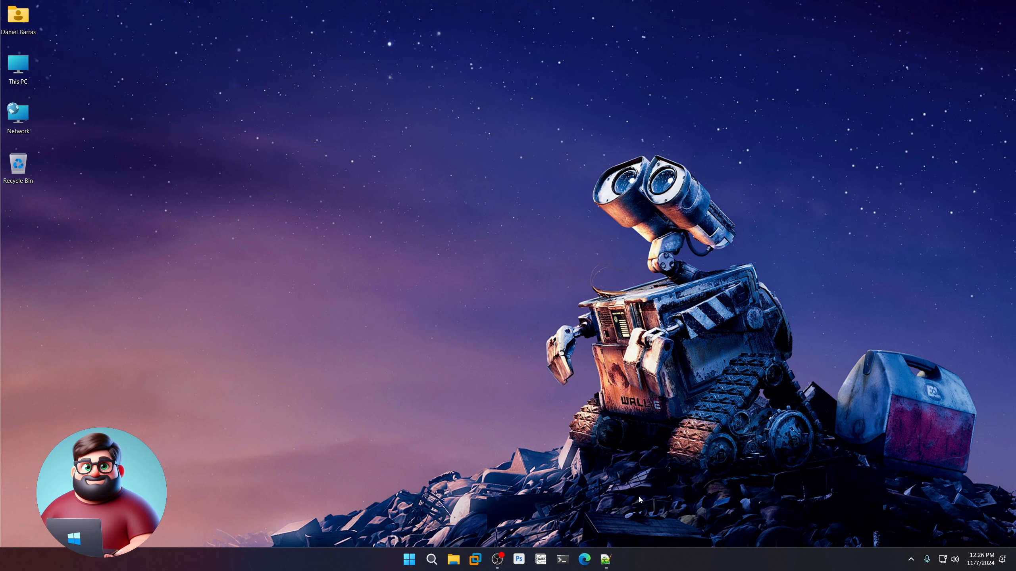
# Show the Server 2025 Template.txt notes, then open File Explorer at This PC.
pyautogui.click(606, 560)
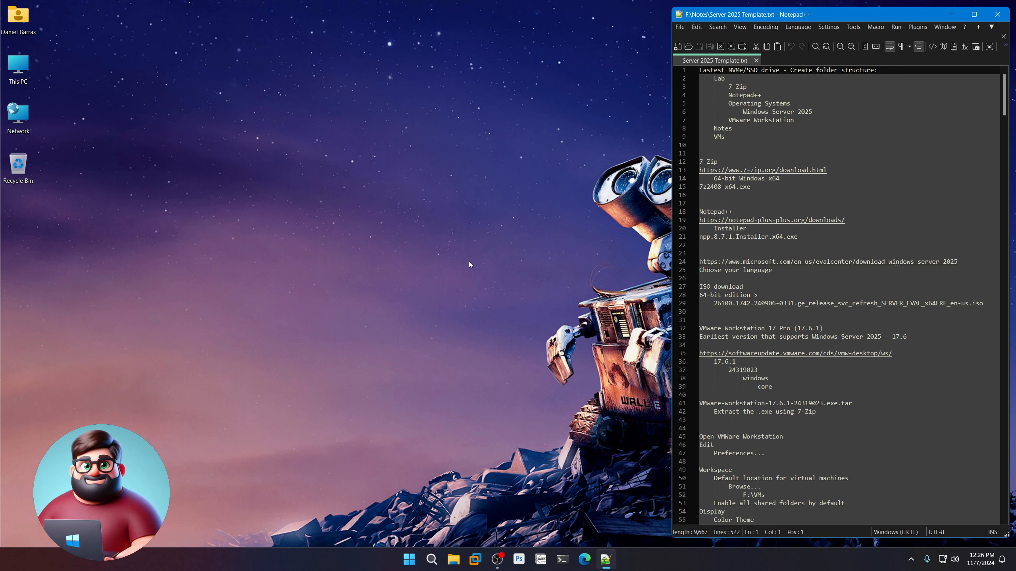
pyautogui.click(453, 560)
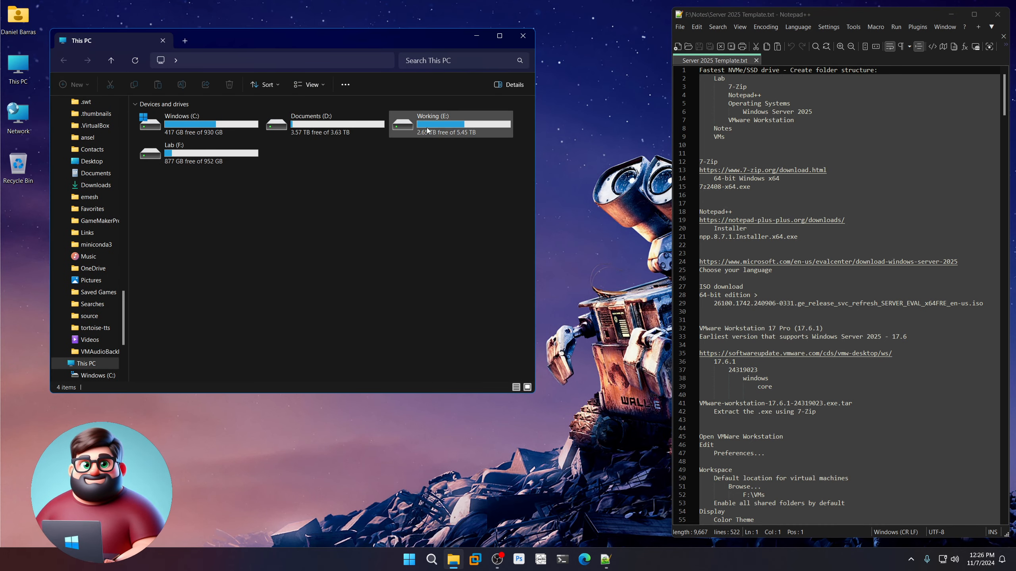
# On Lab (F:), inspect the Lab folder's subfolders and open Operating Systems.
pyautogui.doubleClick(201, 162)
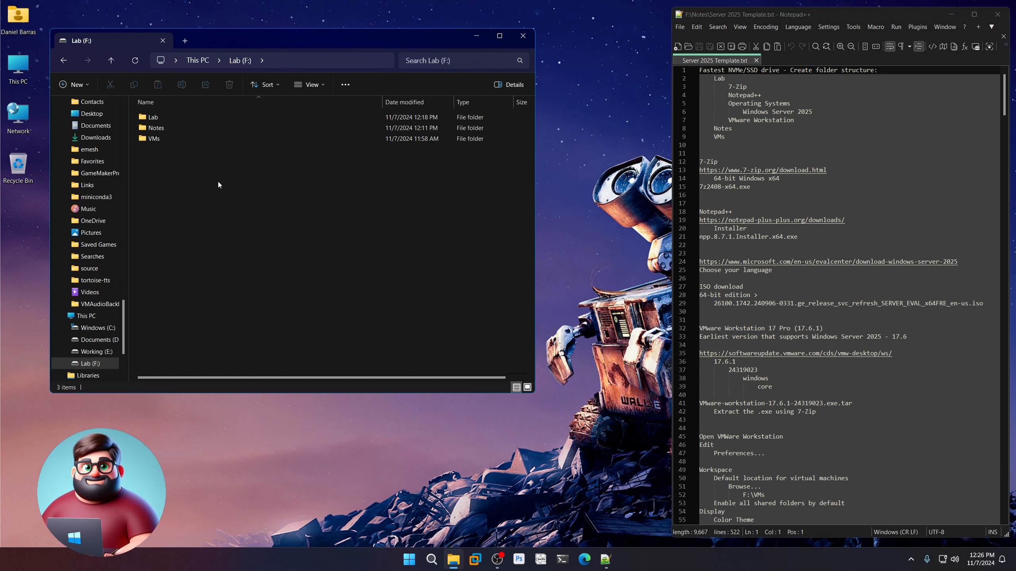
pyautogui.click(162, 116)
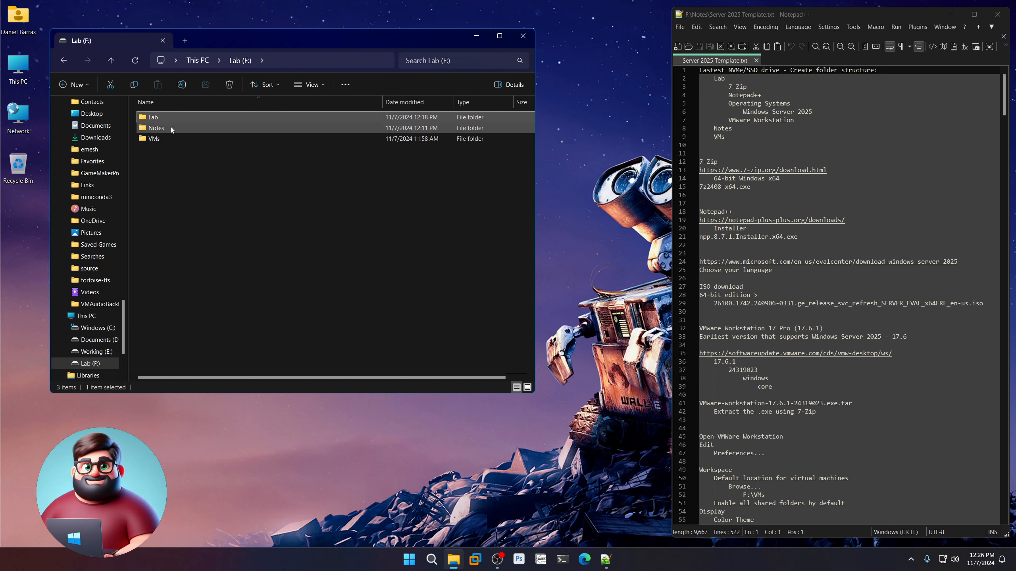
pyautogui.doubleClick(164, 116)
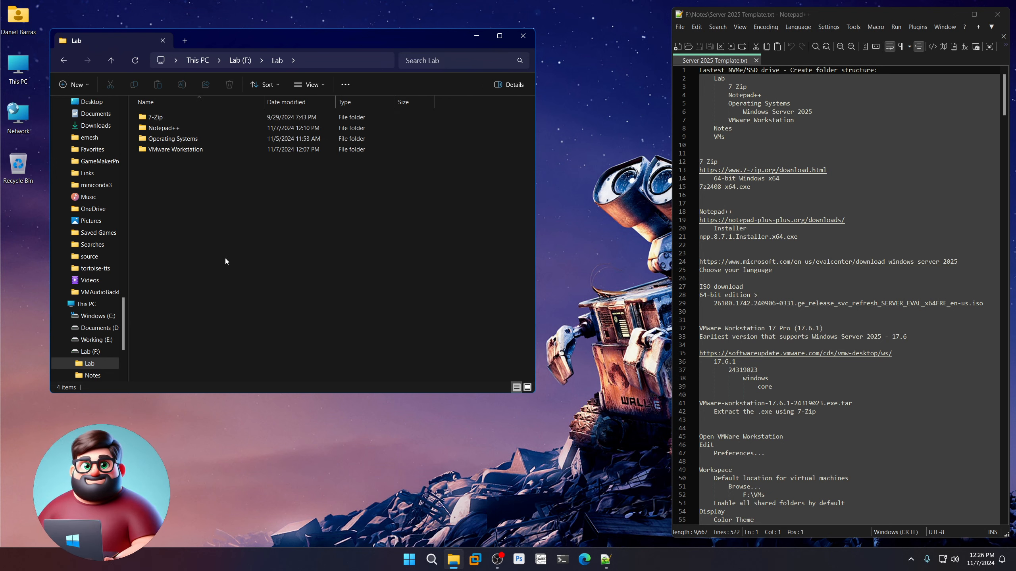
pyautogui.click(175, 114)
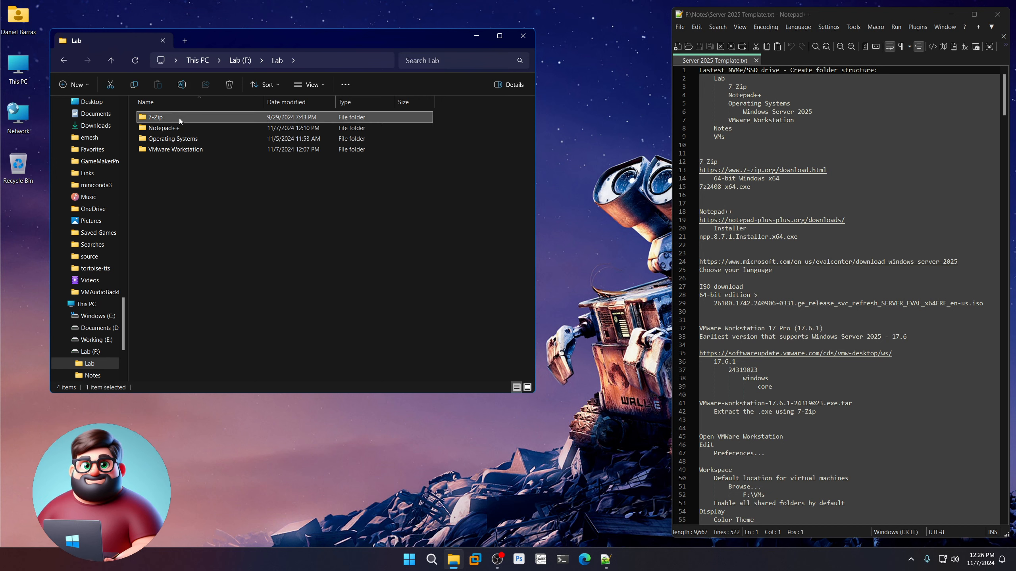
pyautogui.click(183, 128)
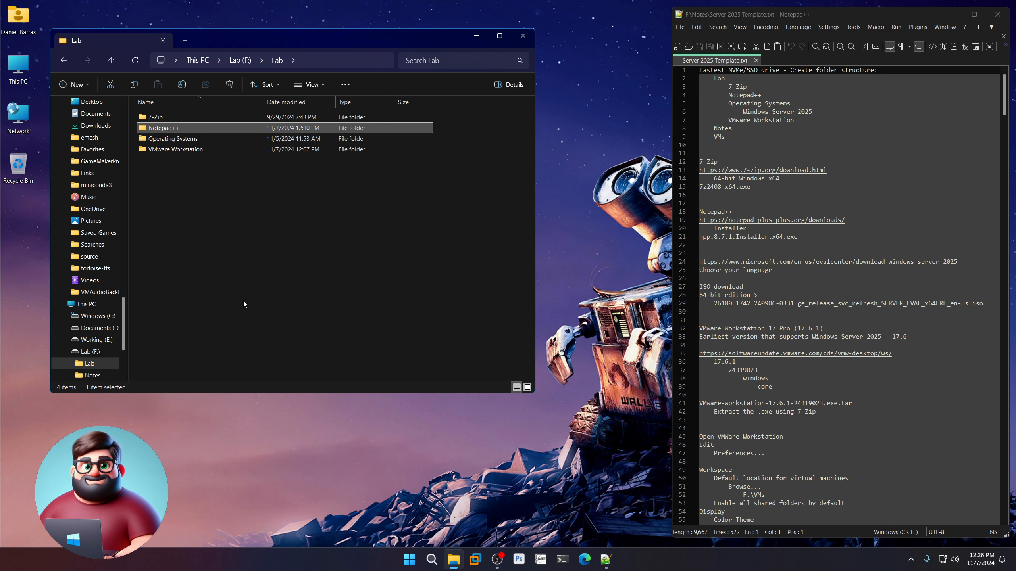
pyautogui.click(200, 140)
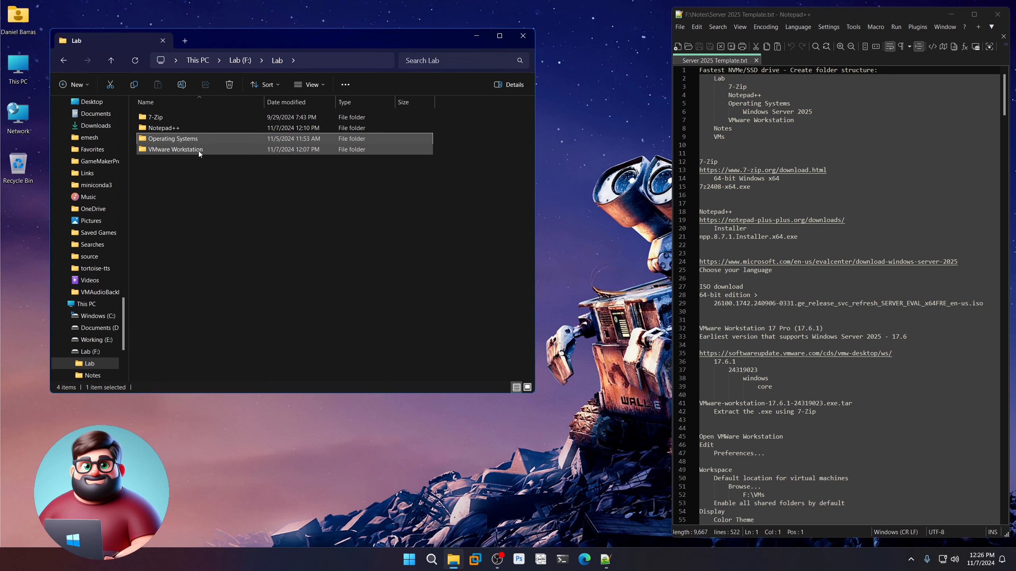
pyautogui.click(198, 151)
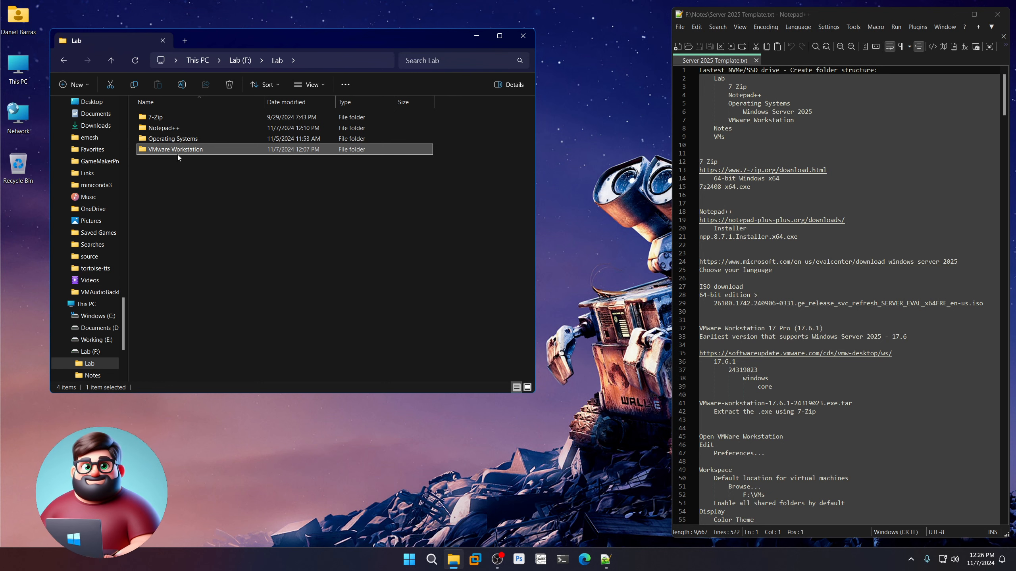
pyautogui.doubleClick(177, 140)
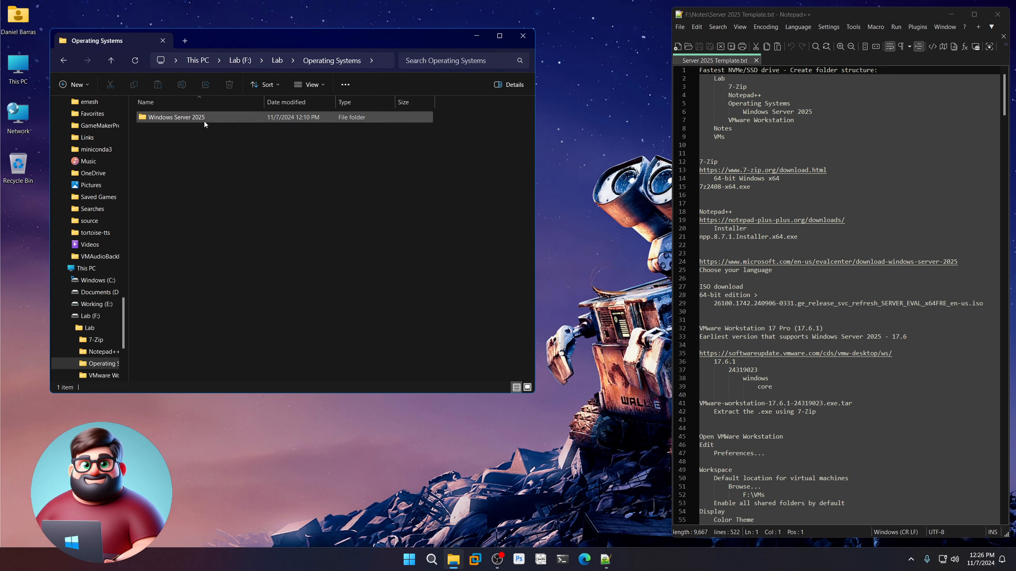
# Check the Notes and empty VMs folders, ending at the Lab (F:) root.
pyautogui.click(64, 60)
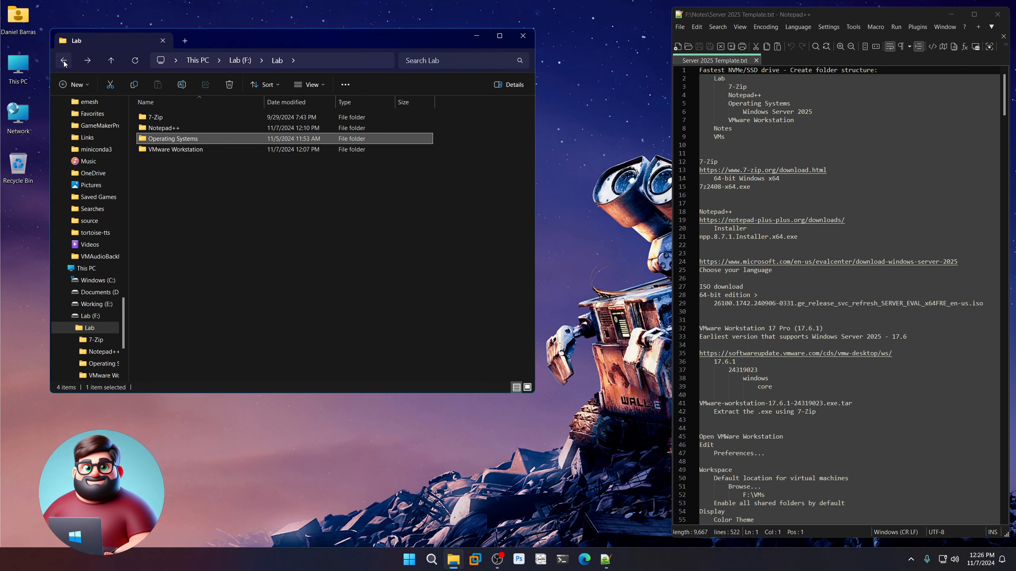
pyautogui.click(64, 60)
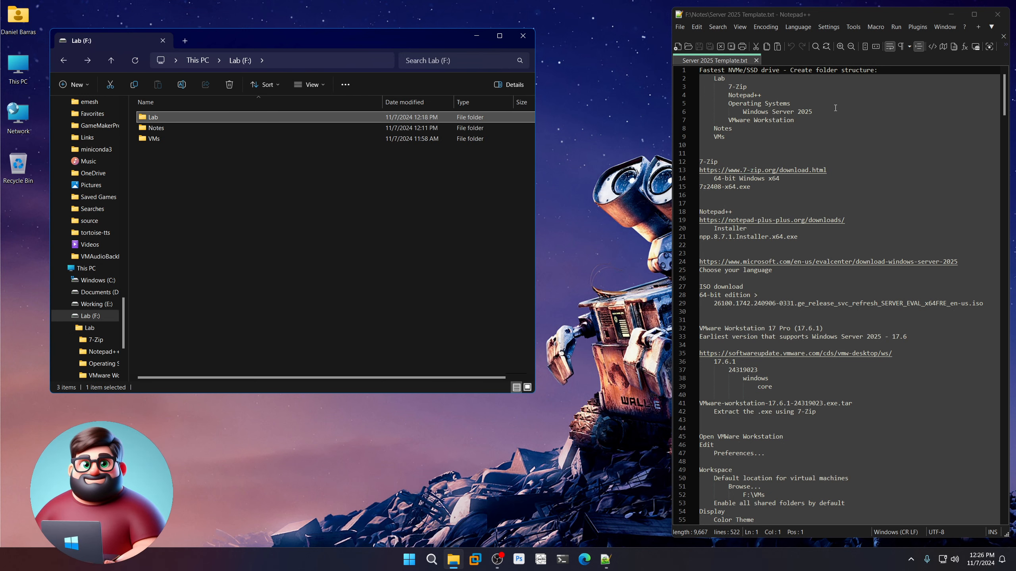
pyautogui.doubleClick(163, 129)
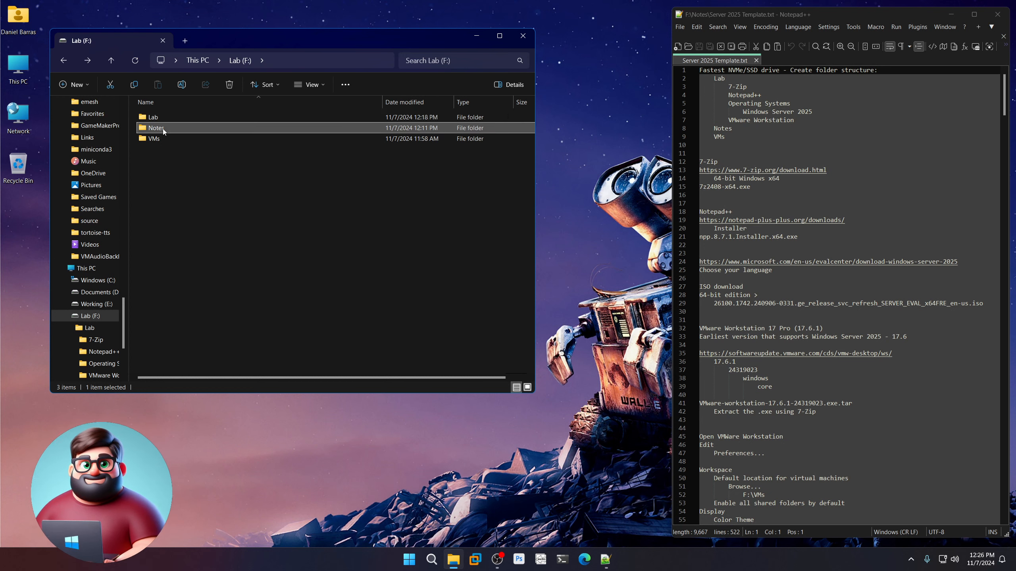
pyautogui.click(65, 60)
pyautogui.click(170, 192)
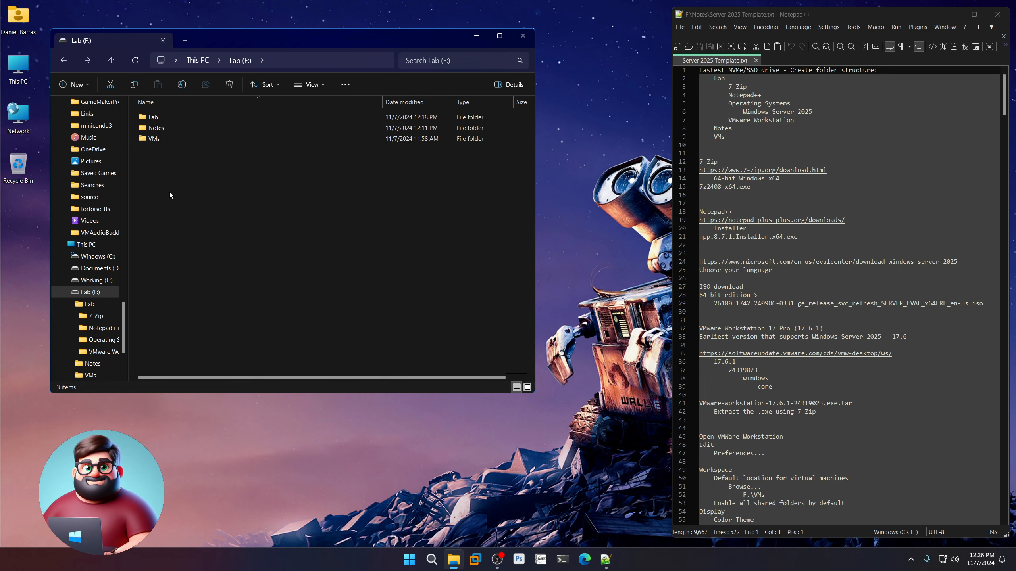
pyautogui.doubleClick(155, 144)
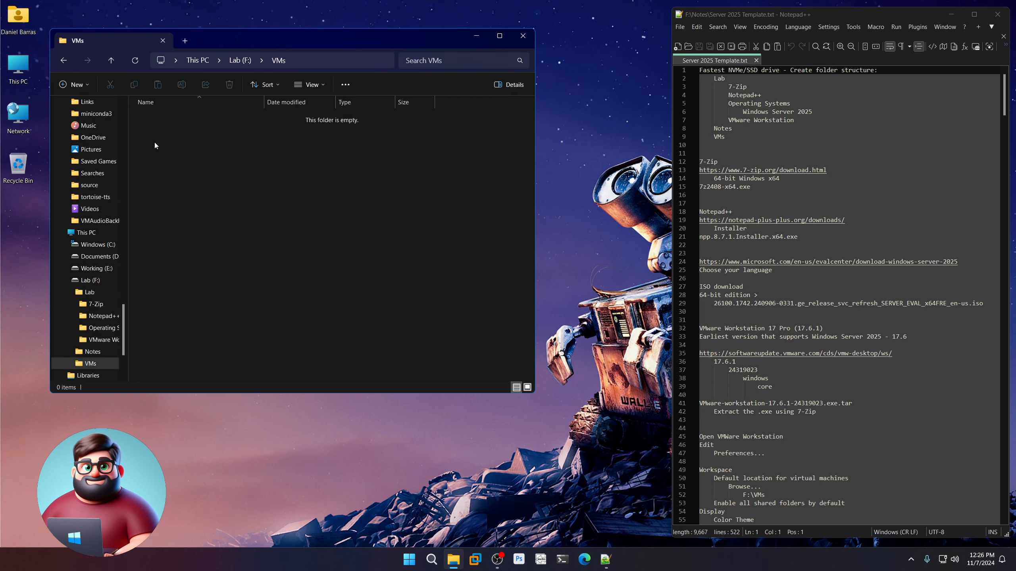
pyautogui.click(64, 60)
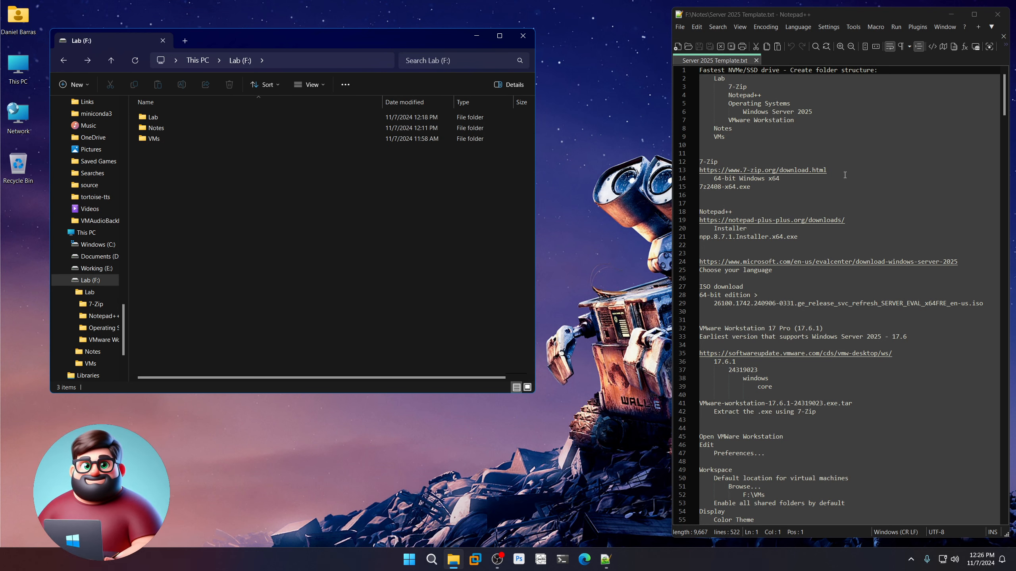
pyautogui.moveTo(827, 170); pyautogui.dragTo(698, 171)
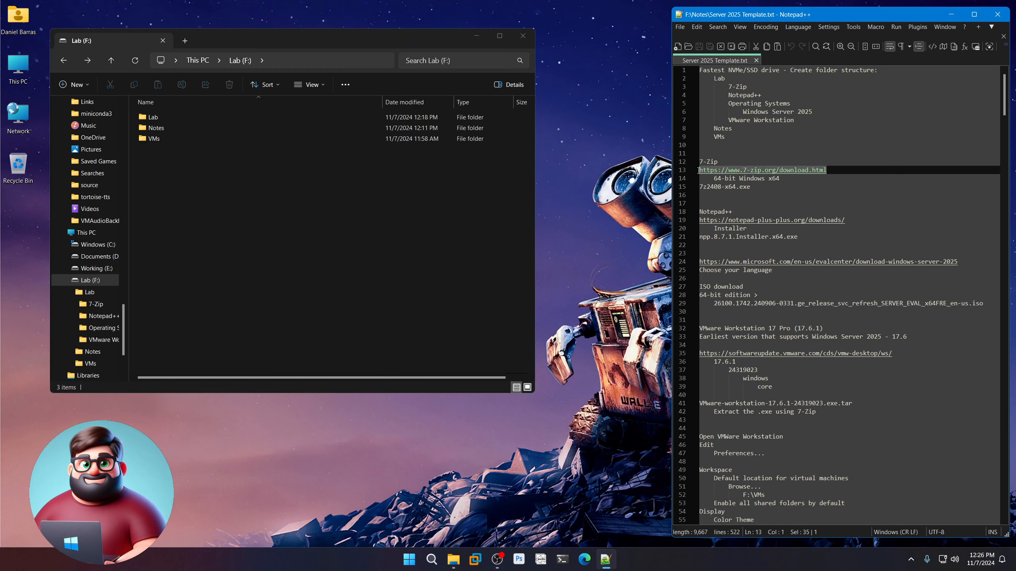
# Open the 7-Zip link on line 13 of the notes, showing the 7-Zip 24.08 downloads.
pyautogui.moveTo(854, 218); pyautogui.dragTo(679, 219)
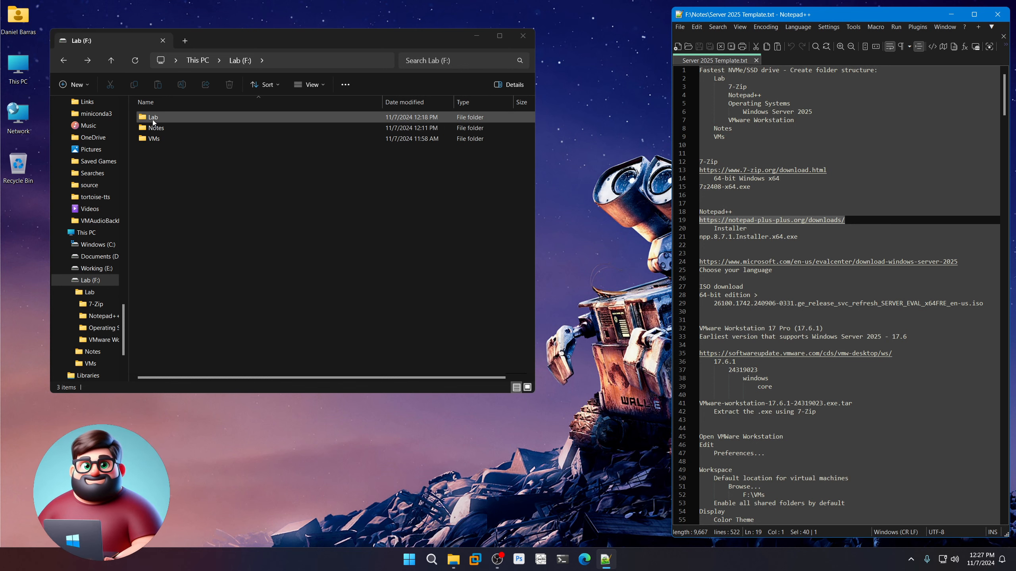
pyautogui.click(783, 172)
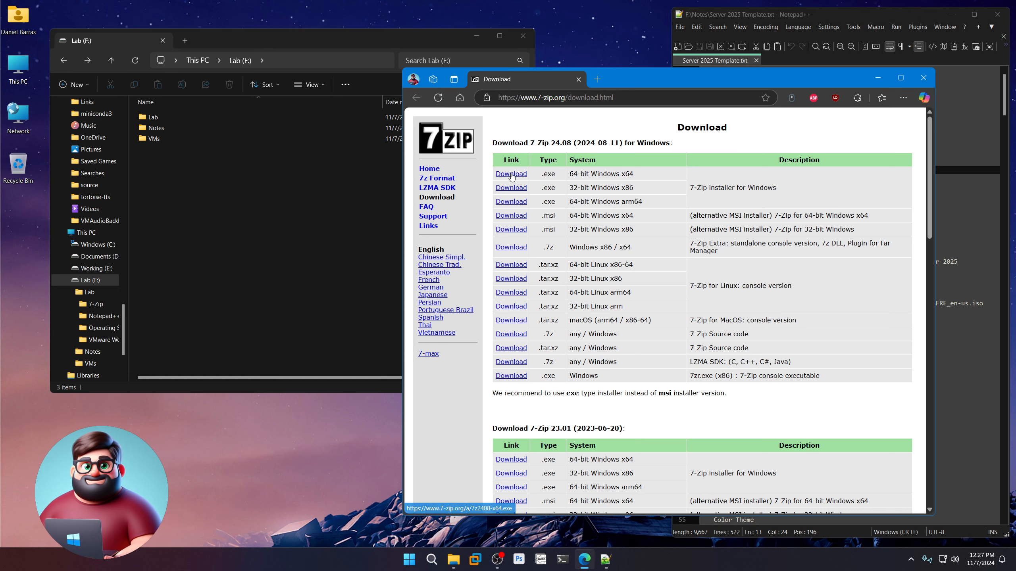
# Open Lab > 7-Zip in File Explorer to confirm its installer is there.
pyautogui.click(154, 121)
pyautogui.doubleClick(155, 122)
pyautogui.doubleClick(154, 123)
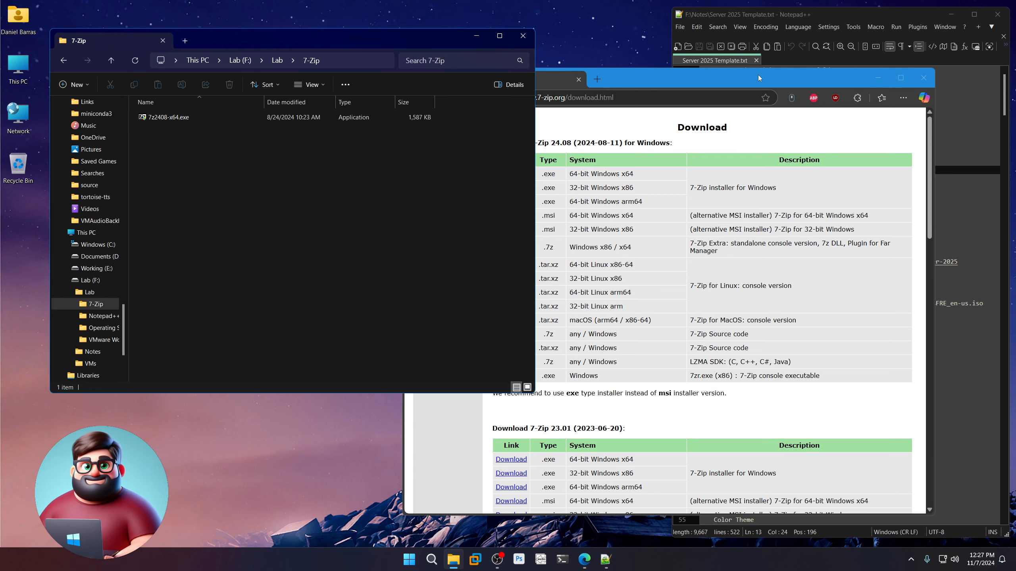
# Open the Notepad++ v8.7.1 download page from the notes link in Edge.
pyautogui.click(889, 12)
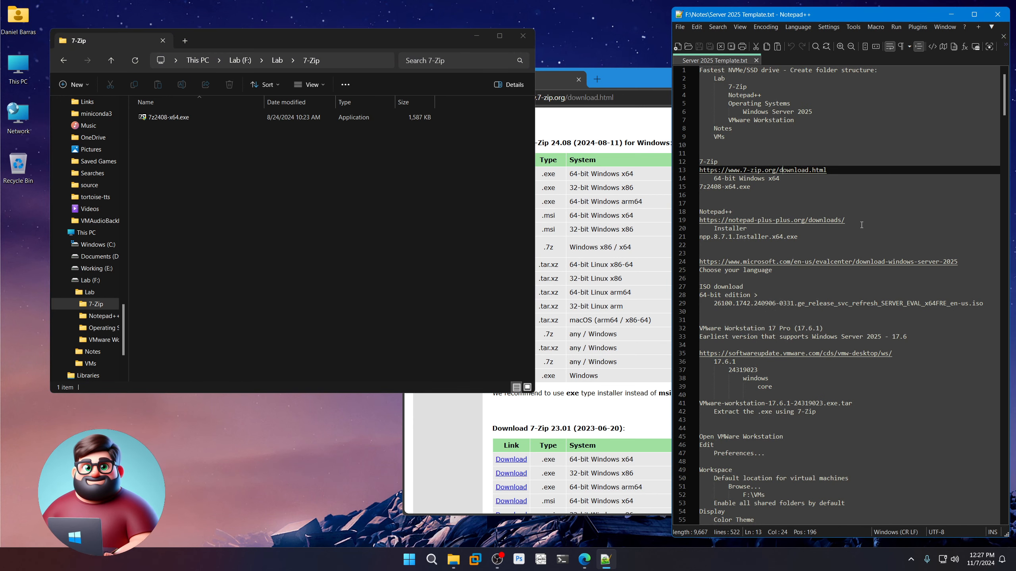
pyautogui.doubleClick(804, 226)
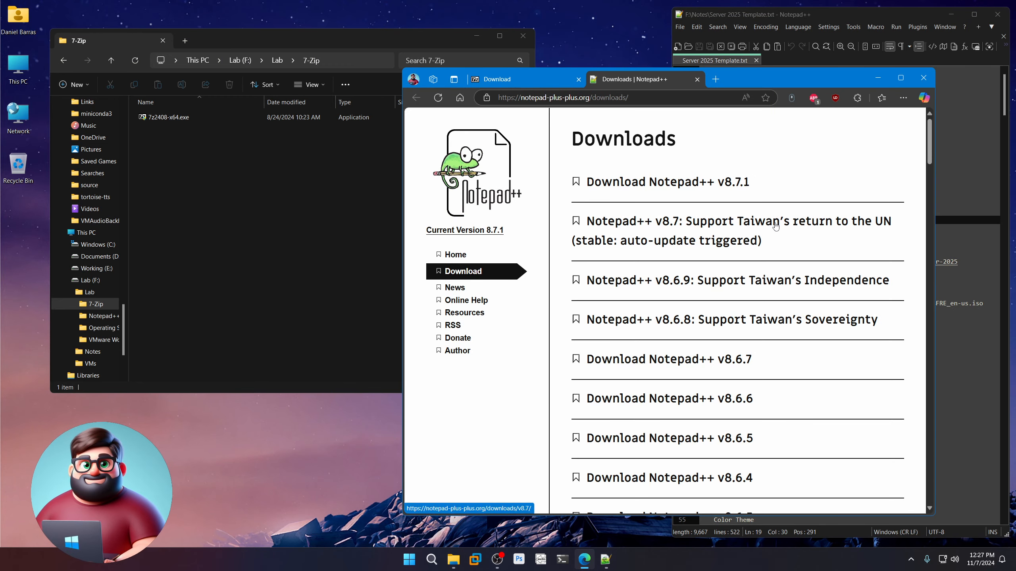
pyautogui.click(653, 183)
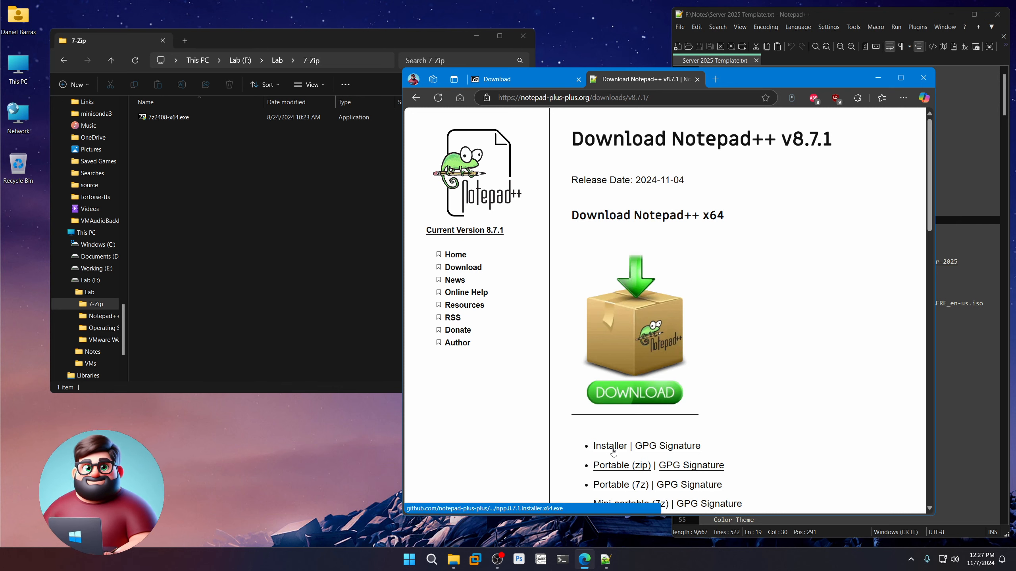
# Confirm the Lab > Notepad++ folder holds npp.8.7.1.Installer.x64.exe.
pyautogui.click(280, 60)
pyautogui.click(277, 60)
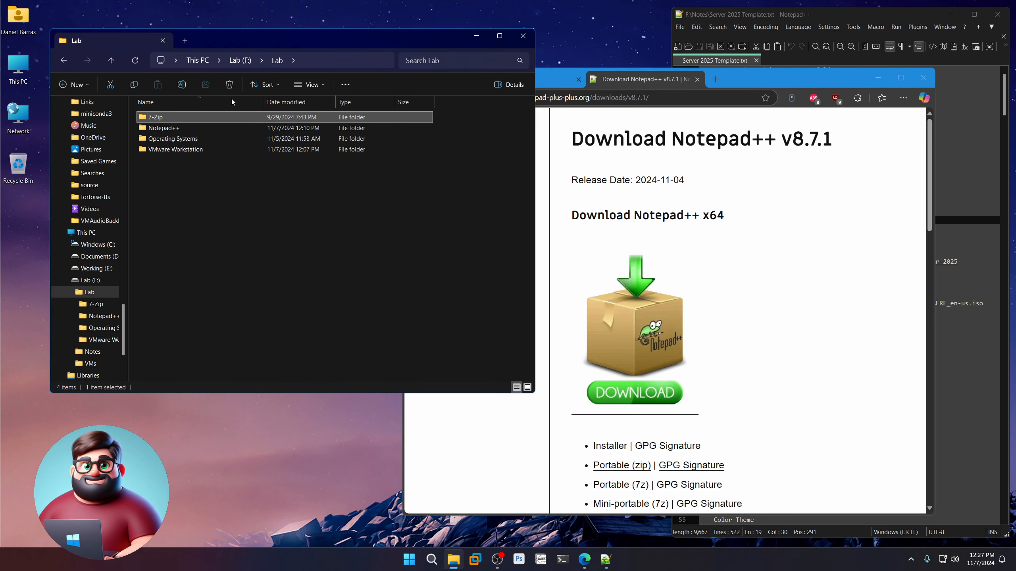
pyautogui.doubleClick(173, 127)
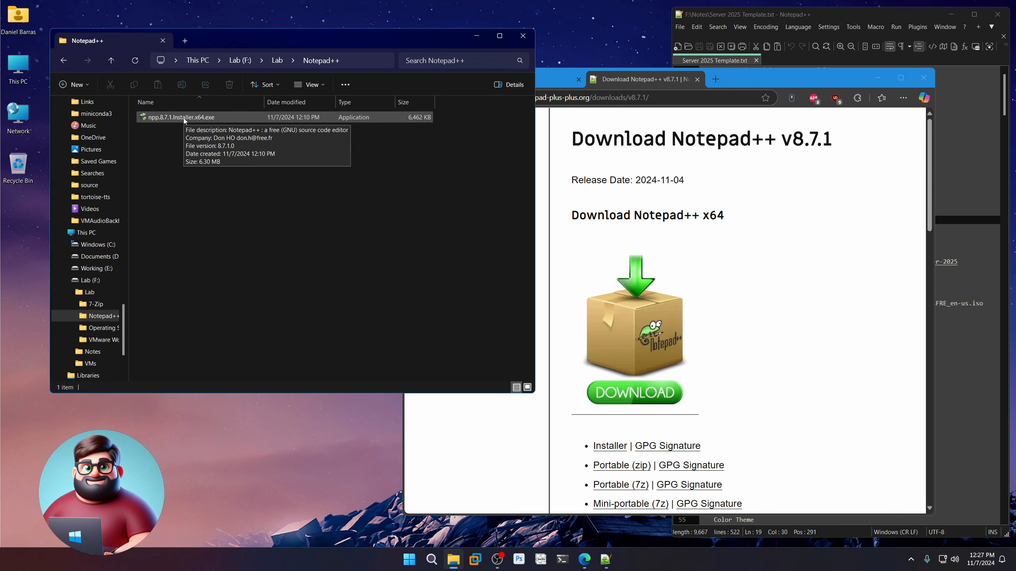
pyautogui.click(849, 15)
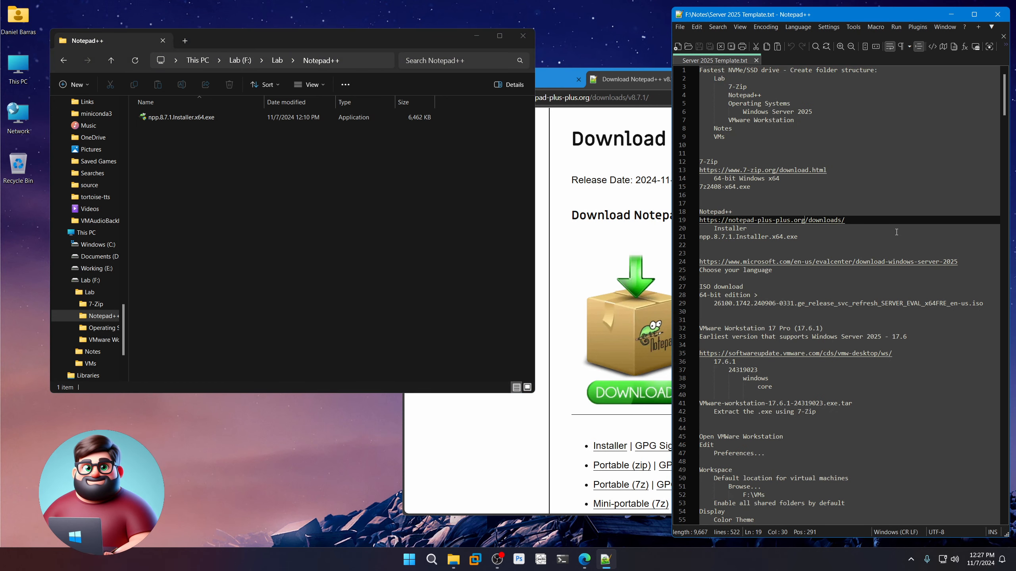
pyautogui.scroll(-2, 920, 200)
# Open the Windows Server 2025 evaluation page and find its ISO in Lab > Operating Systems > Windows Server 2025.
pyautogui.click(965, 211)
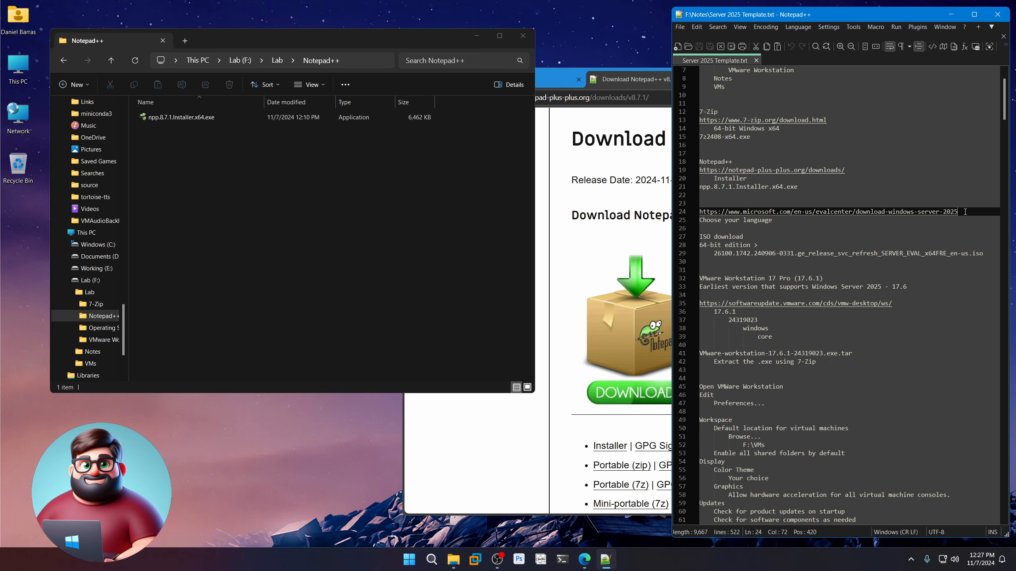
pyautogui.doubleClick(841, 211)
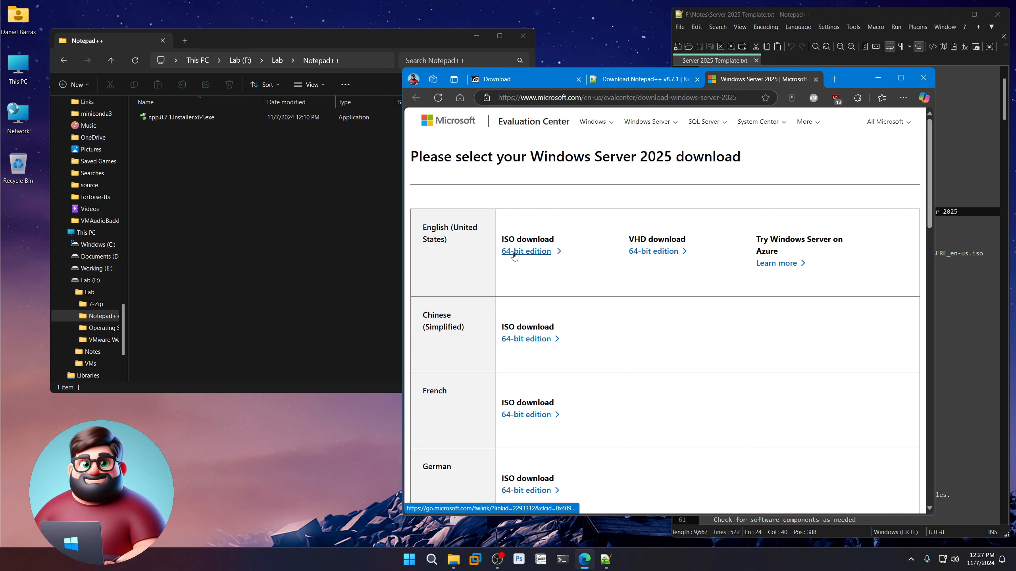
pyautogui.click(277, 60)
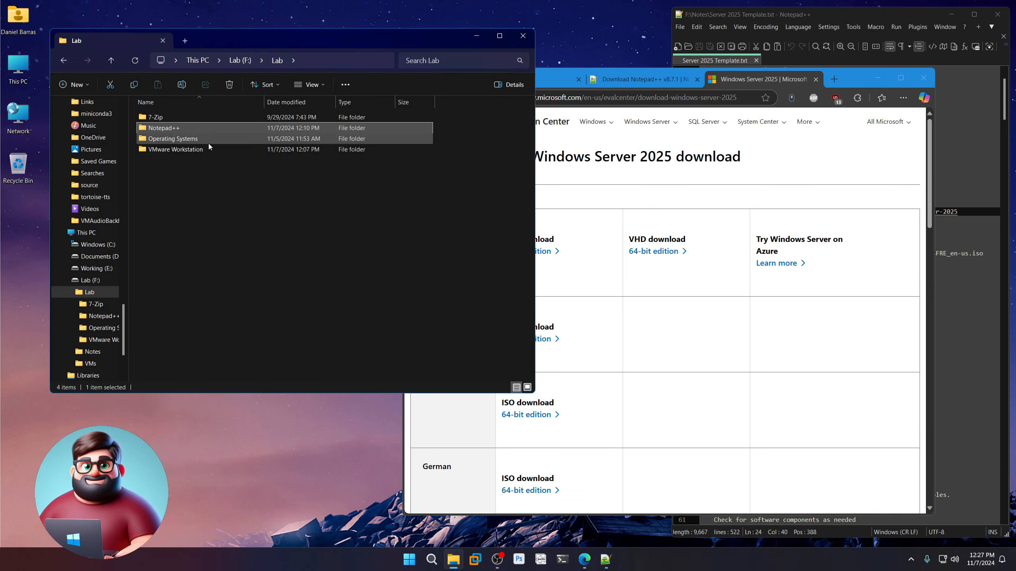
pyautogui.doubleClick(183, 139)
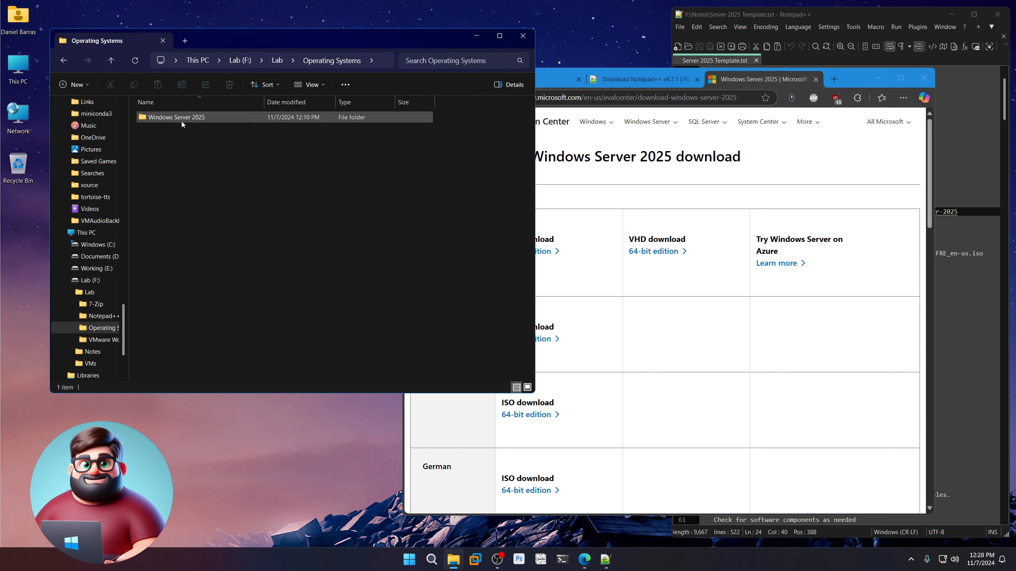
pyautogui.doubleClick(187, 120)
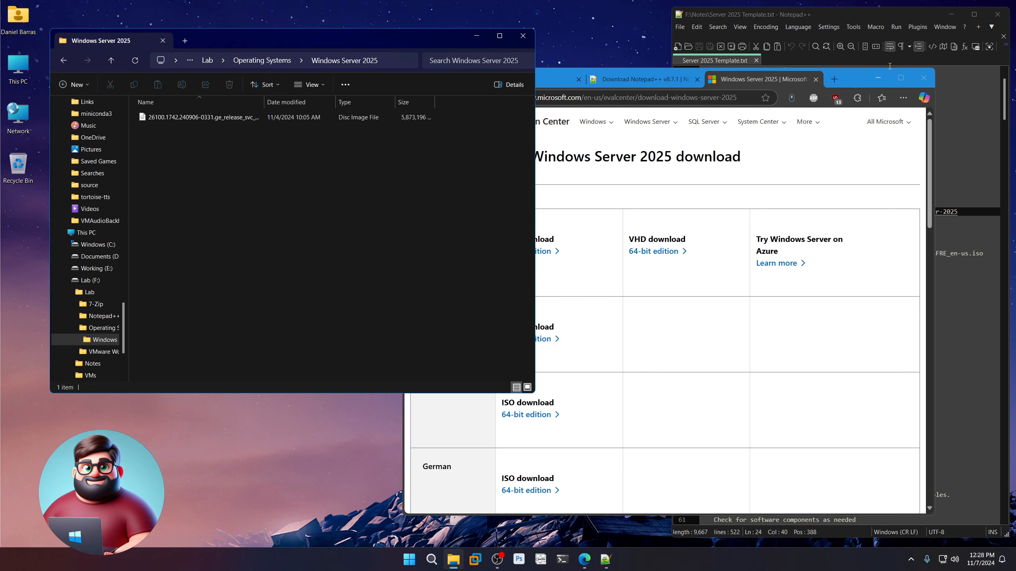
pyautogui.click(899, 17)
pyautogui.scroll(-4, 865, 275)
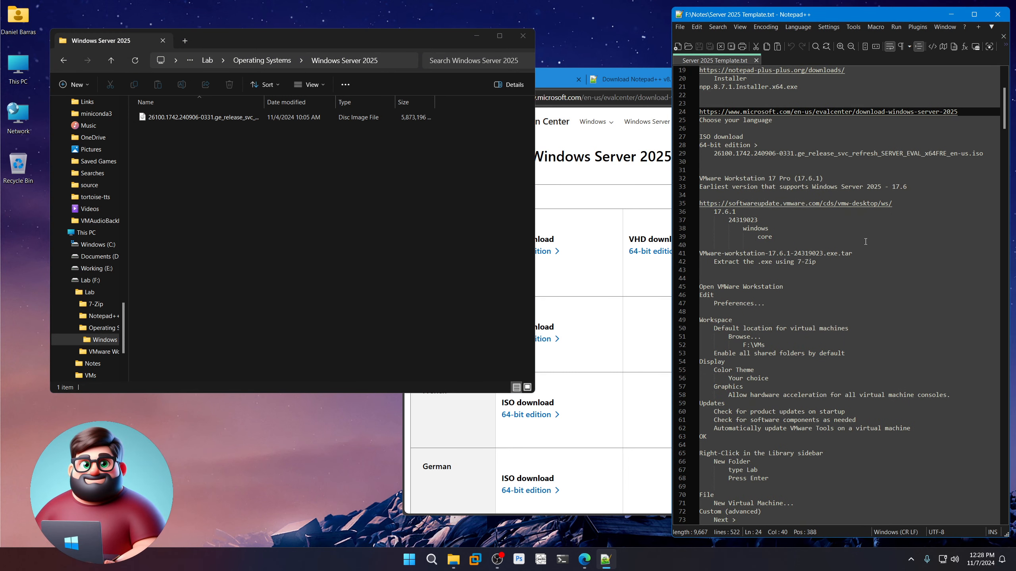
# Open the VMware repository link, move Edge left, and note the 17.6 minimum version.
pyautogui.doubleClick(822, 208)
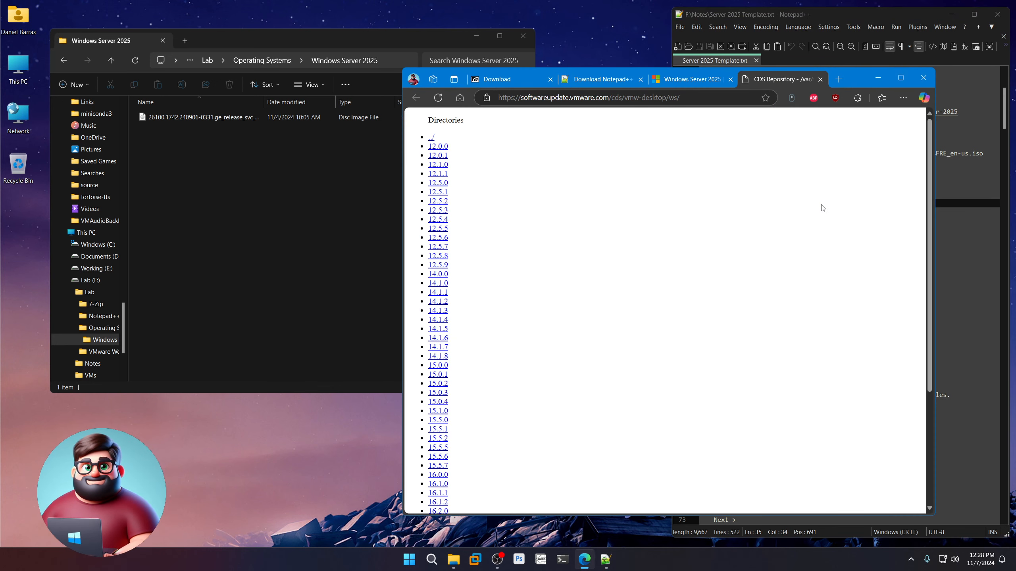
pyautogui.moveTo(641, 67); pyautogui.dragTo(522, 48)
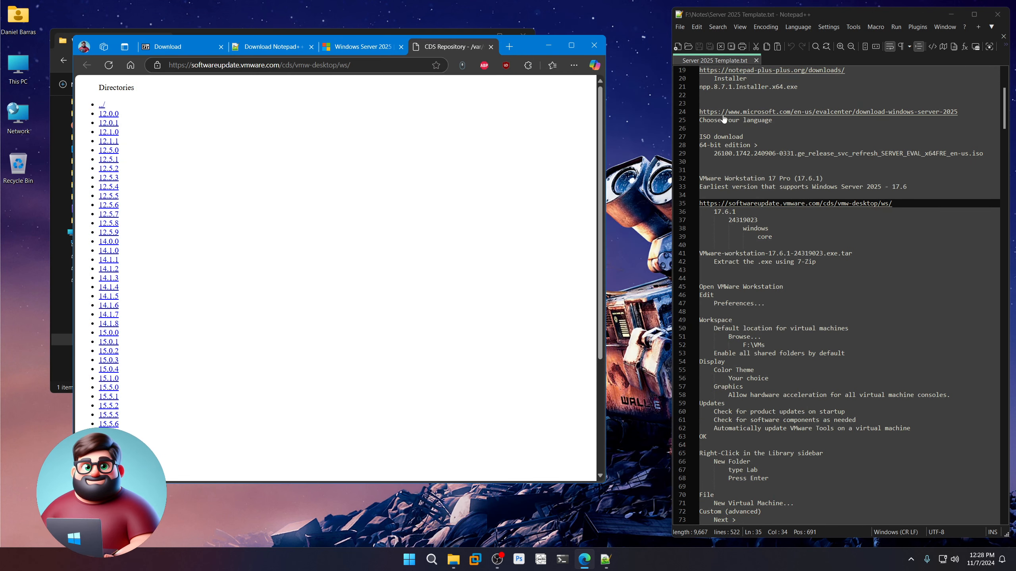
pyautogui.moveTo(915, 187); pyautogui.dragTo(683, 186)
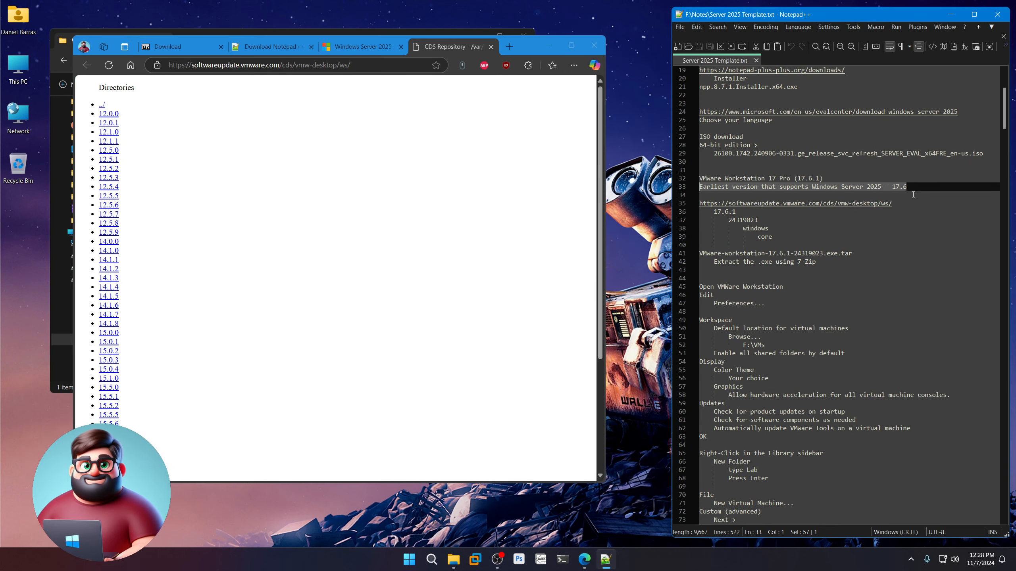
pyautogui.moveTo(913, 187); pyautogui.dragTo(894, 188)
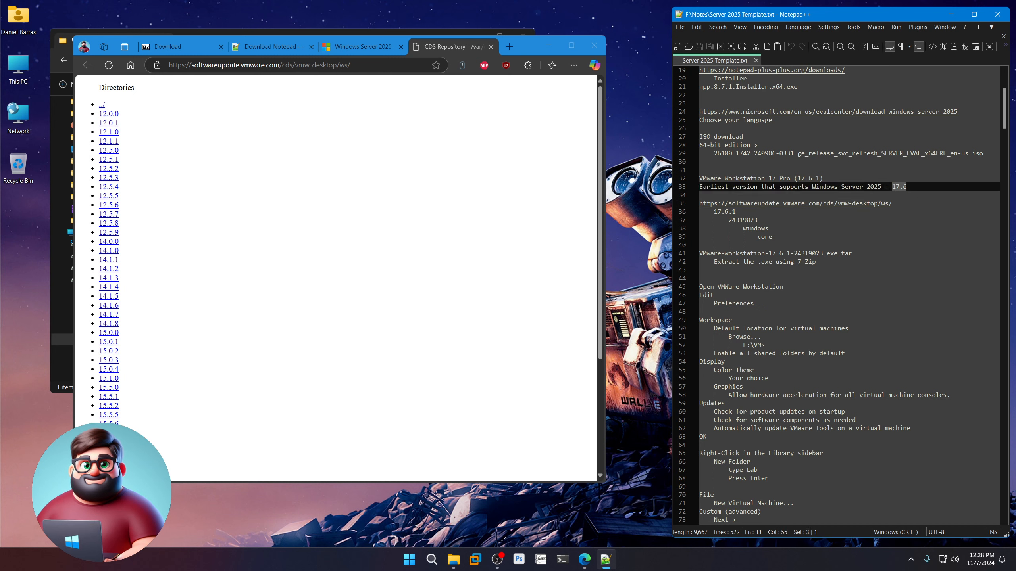
pyautogui.click(906, 204)
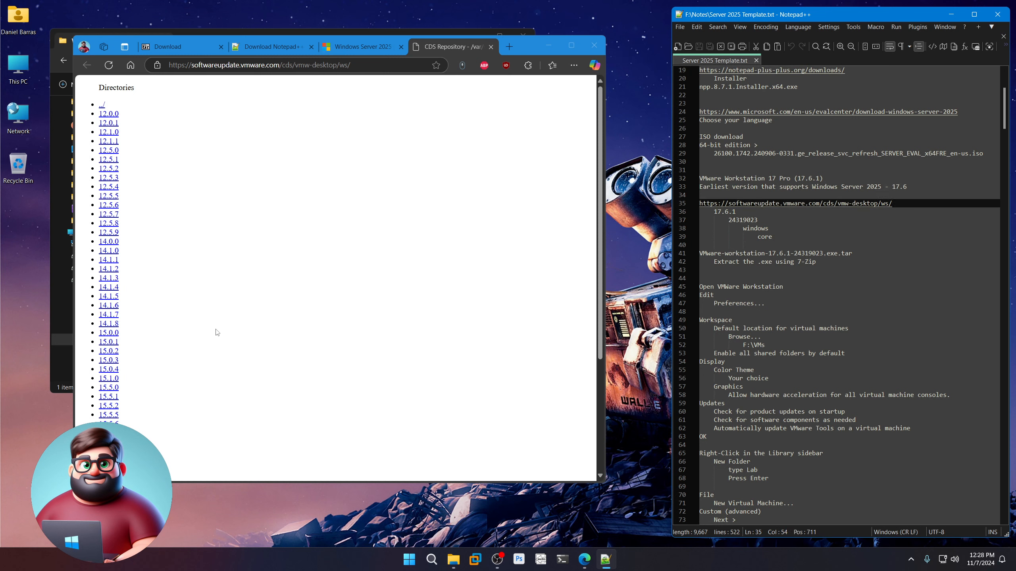
pyautogui.scroll(-4, 215, 333)
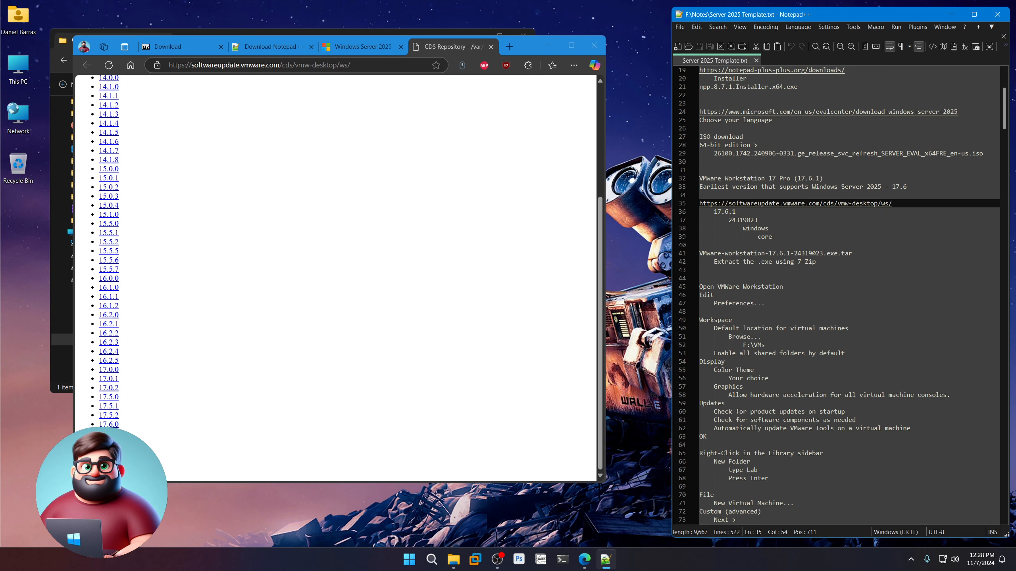
# Browse to 17.6.1/24319023/windows/core to find VMware-workstation-17.6.1-24319023.exe.tar.
pyautogui.click(108, 433)
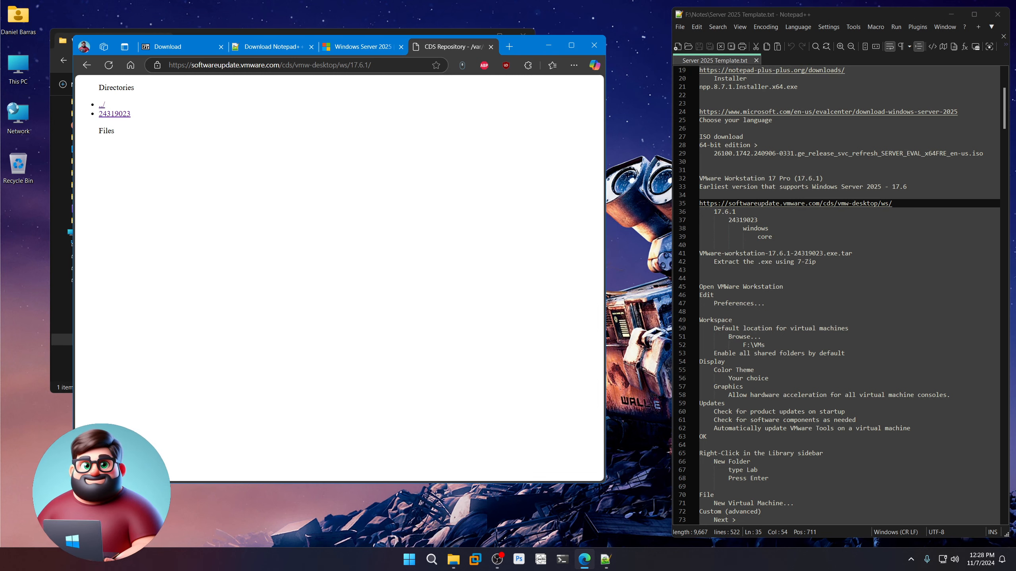
pyautogui.click(125, 116)
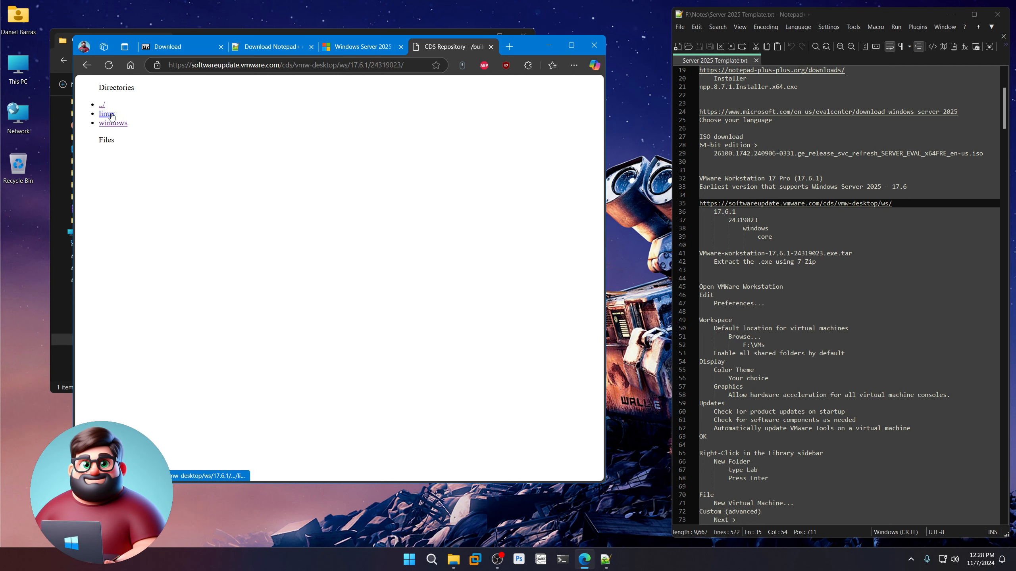
pyautogui.click(119, 125)
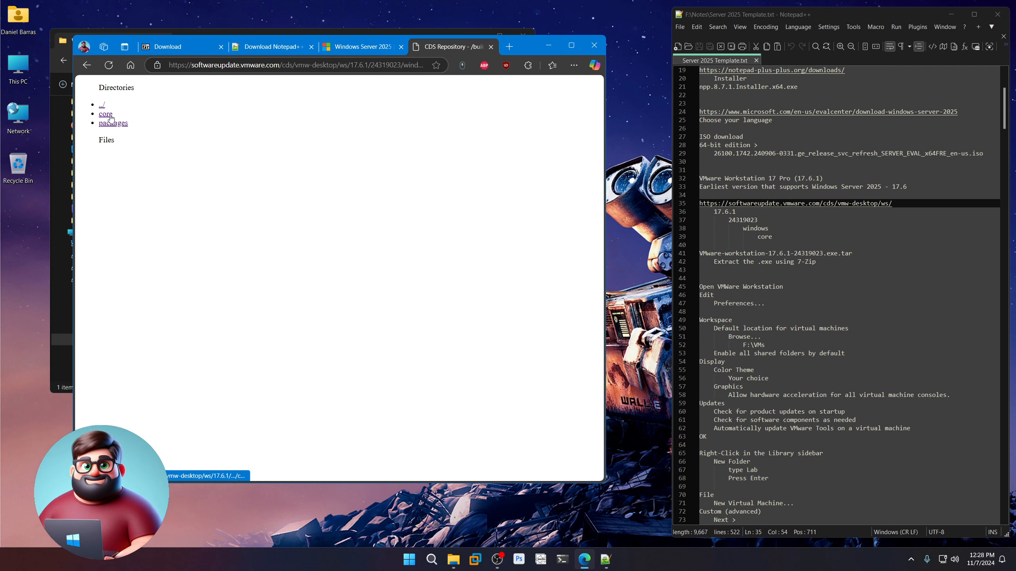
pyautogui.click(107, 115)
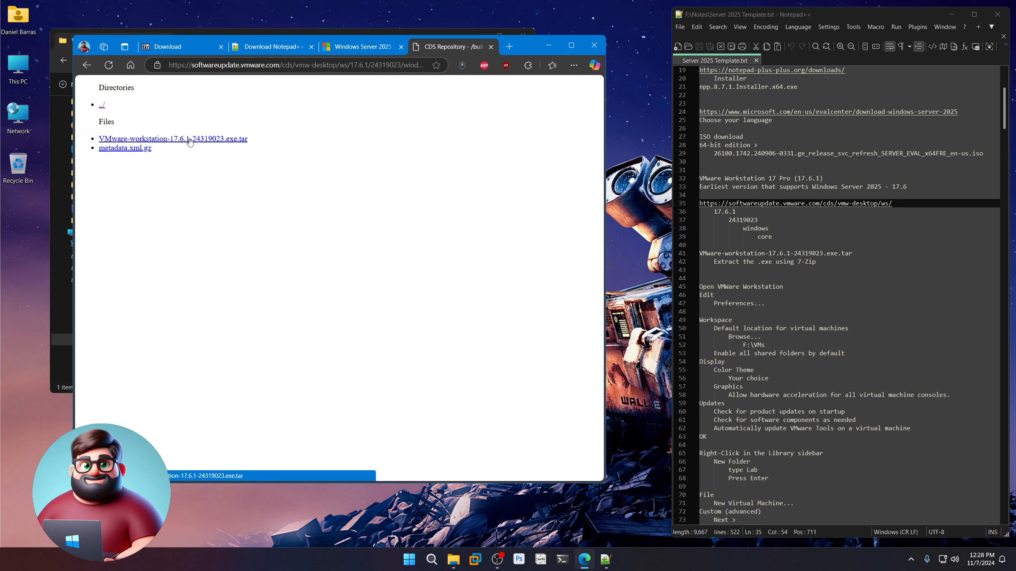
# Open Lab > VMware Workstation showing Serial.txt and the 17.6.1 installer.
pyautogui.click(544, 46)
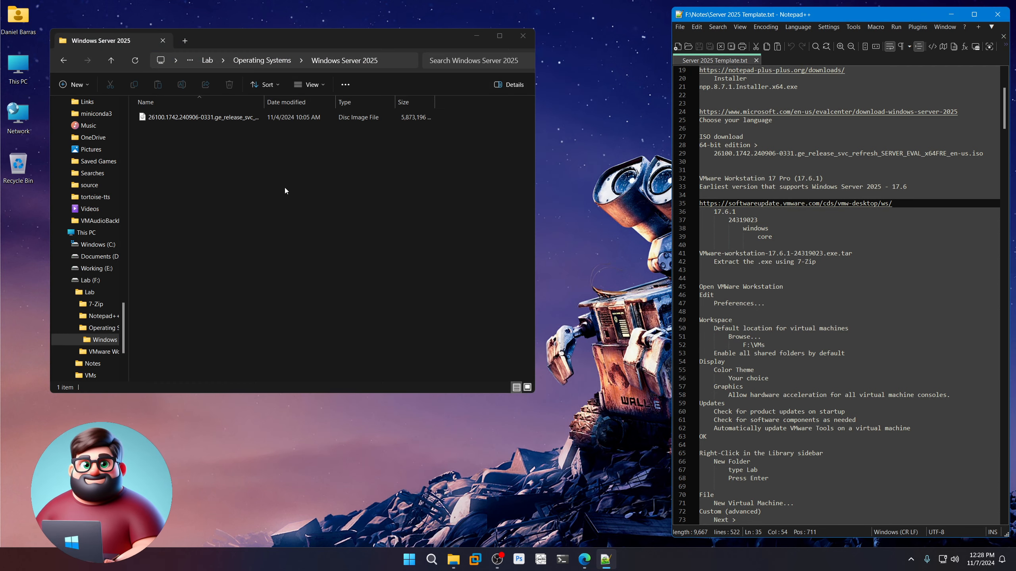
pyautogui.click(268, 63)
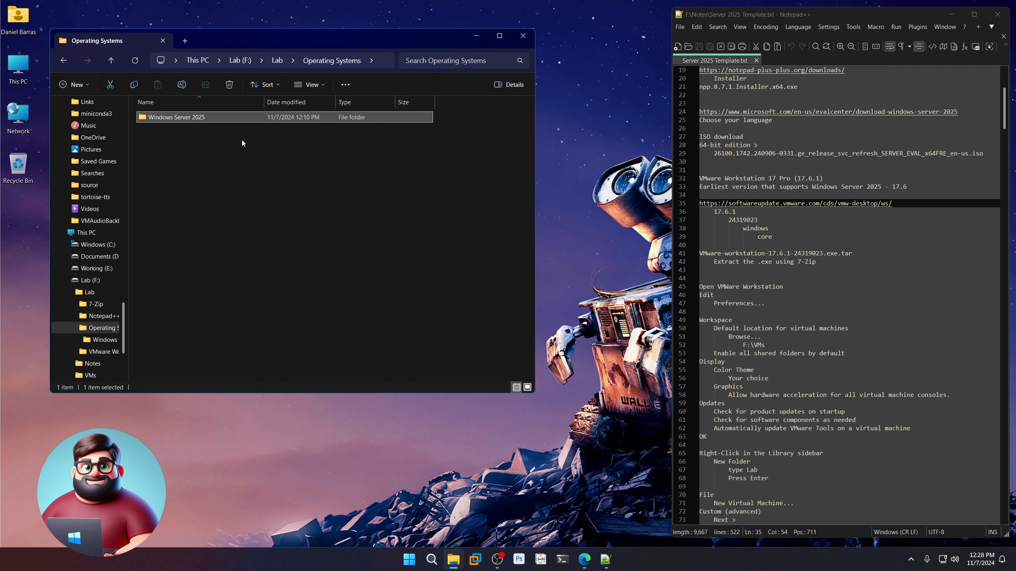
pyautogui.click(275, 60)
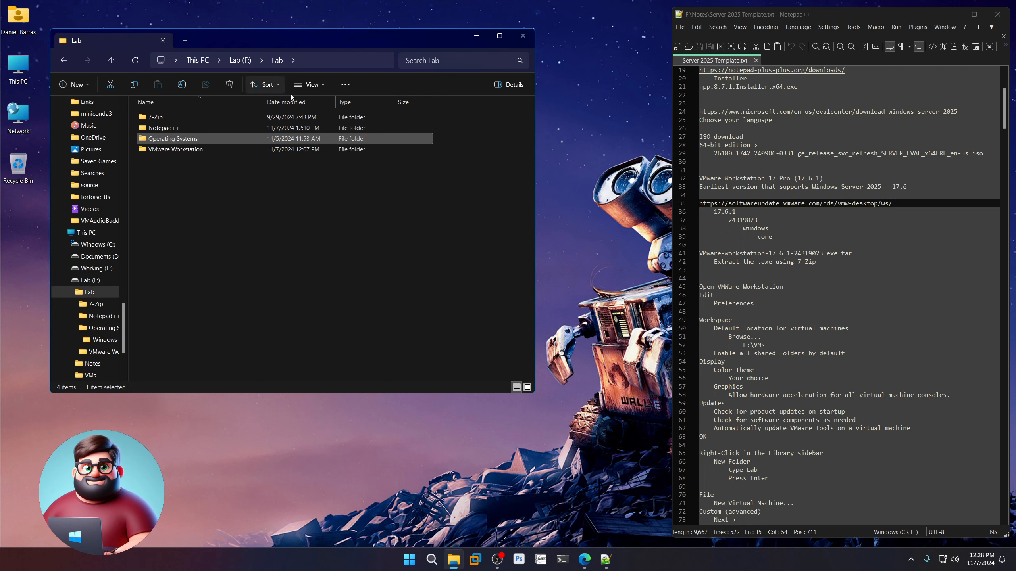
pyautogui.doubleClick(172, 149)
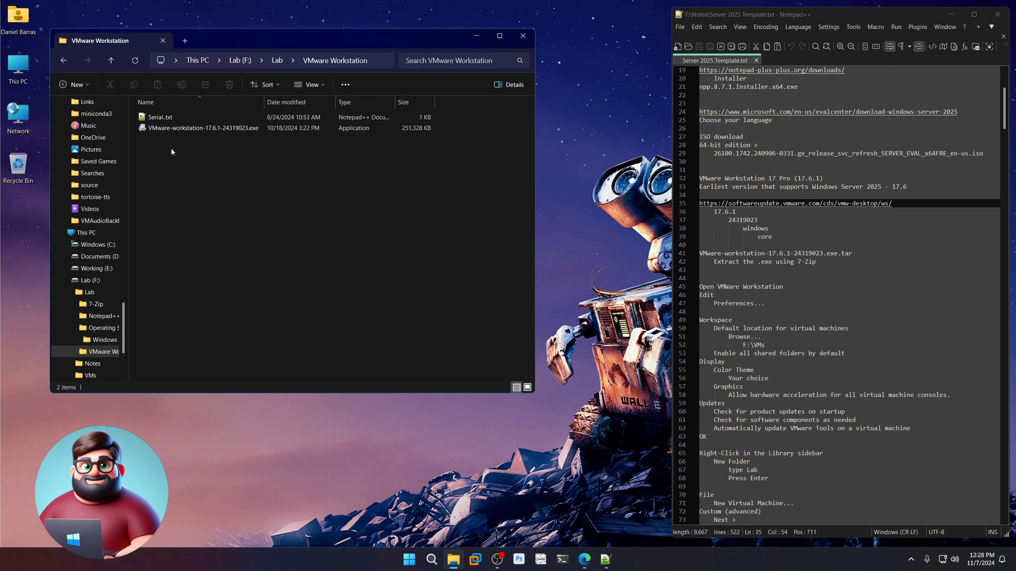
# Check the installer's 7-Zip context options without extracting, then close File Explorer.
pyautogui.rightClick(208, 155)
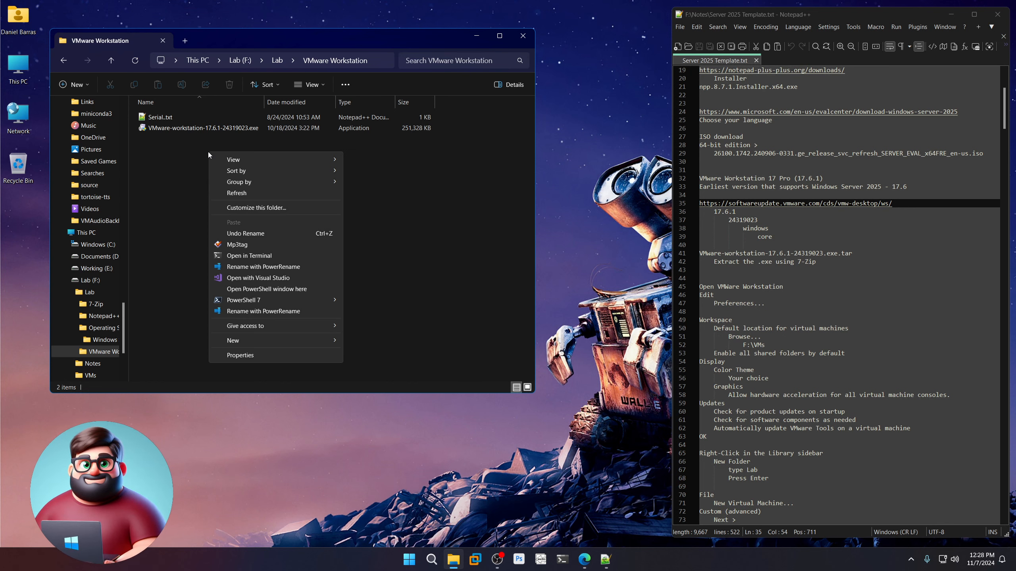
pyautogui.rightClick(188, 128)
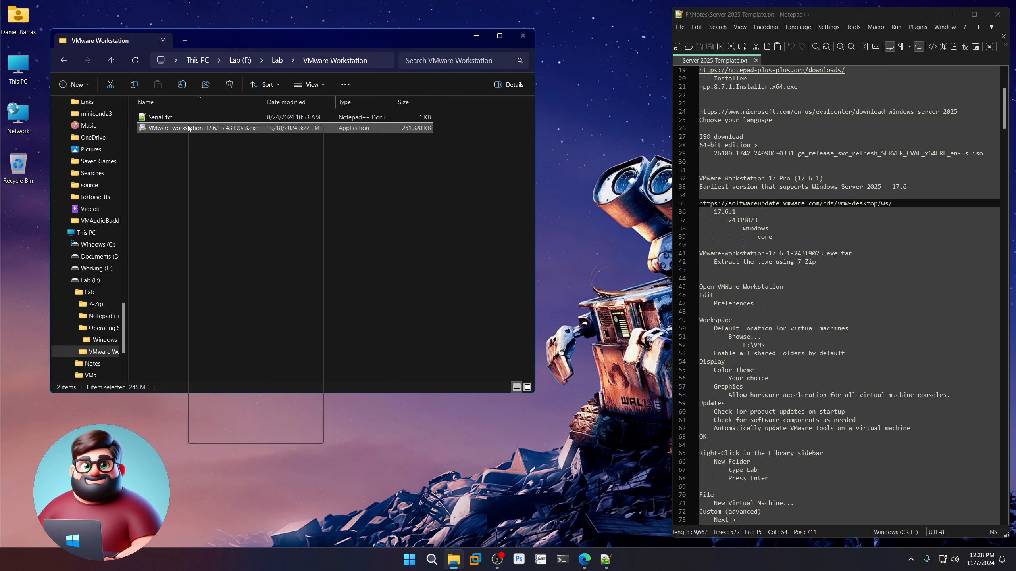
pyautogui.moveTo(237, 255)
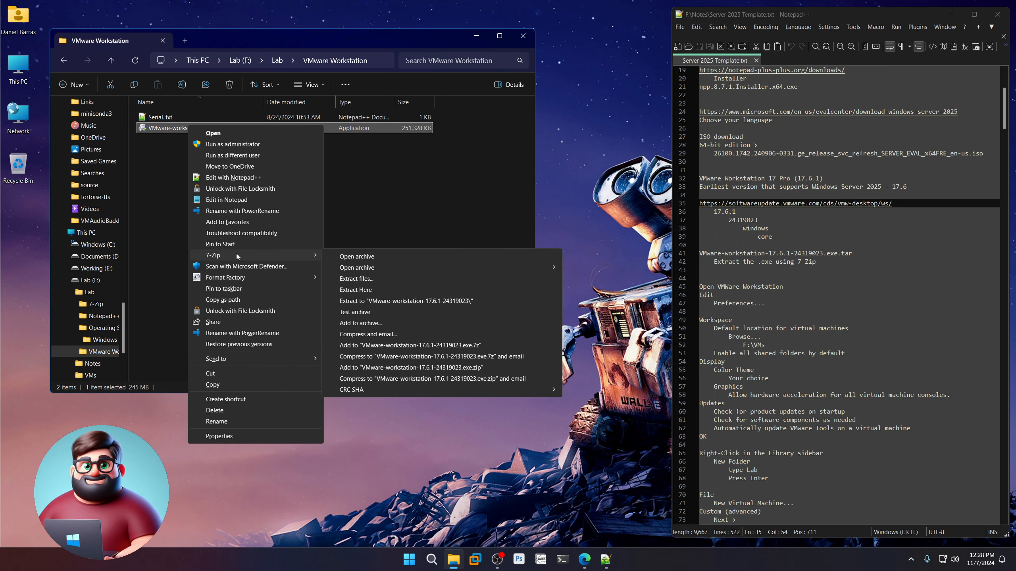
pyautogui.click(246, 163)
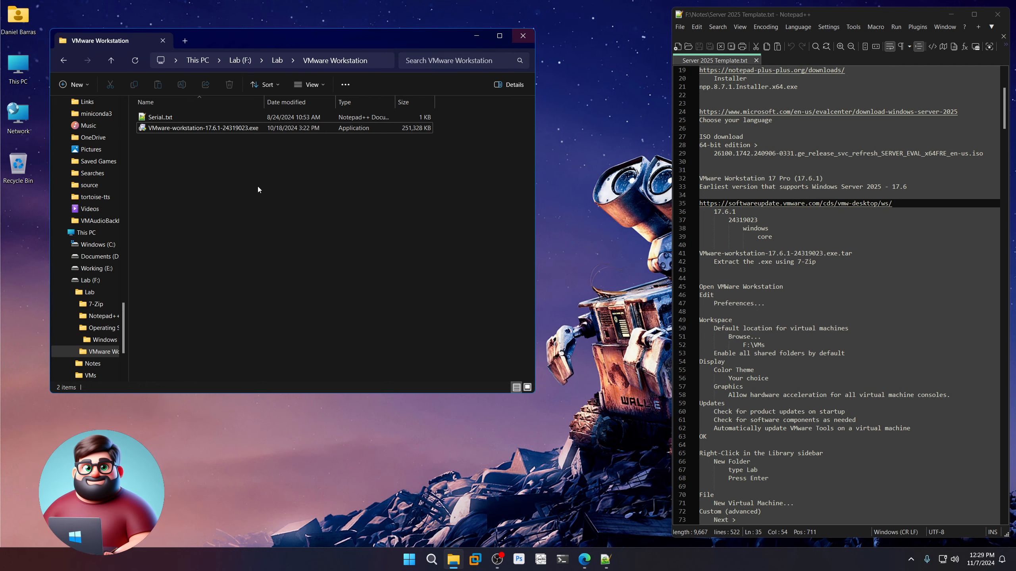
pyautogui.click(531, 39)
# Launch VMware Workstation Pro 17 and open its Preferences.
pyautogui.scroll(-7, 796, 269)
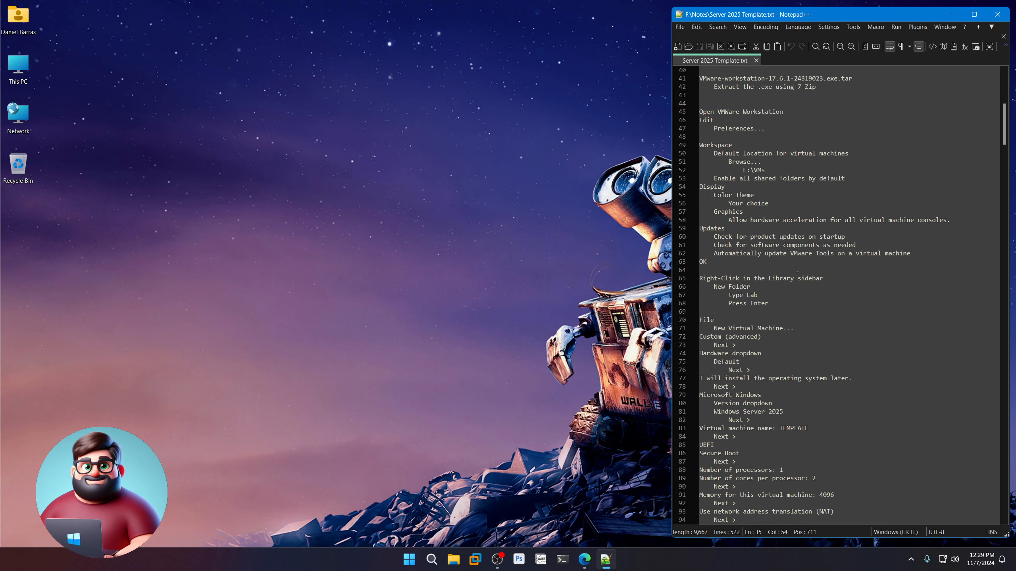
pyautogui.click(476, 560)
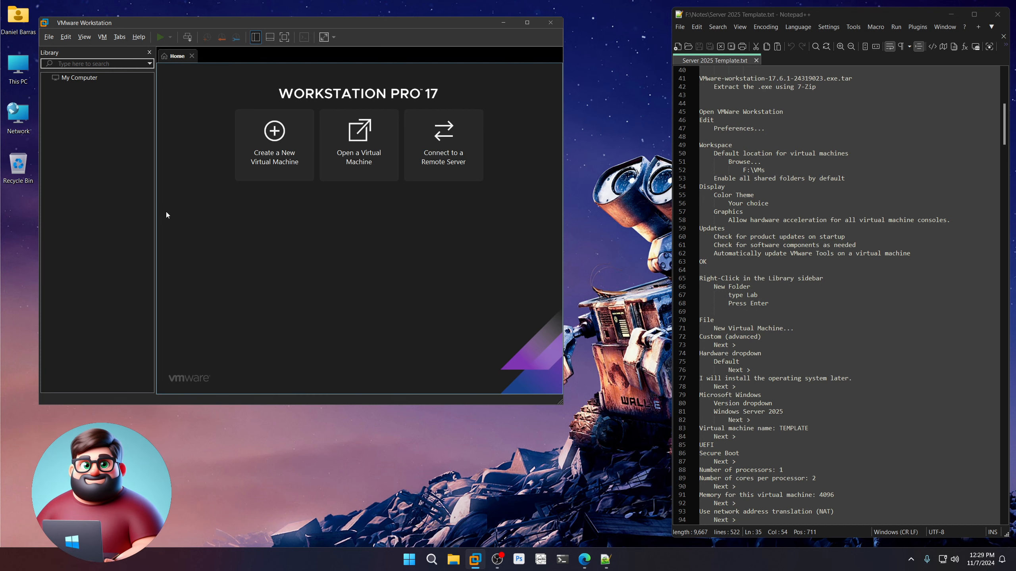
pyautogui.click(69, 39)
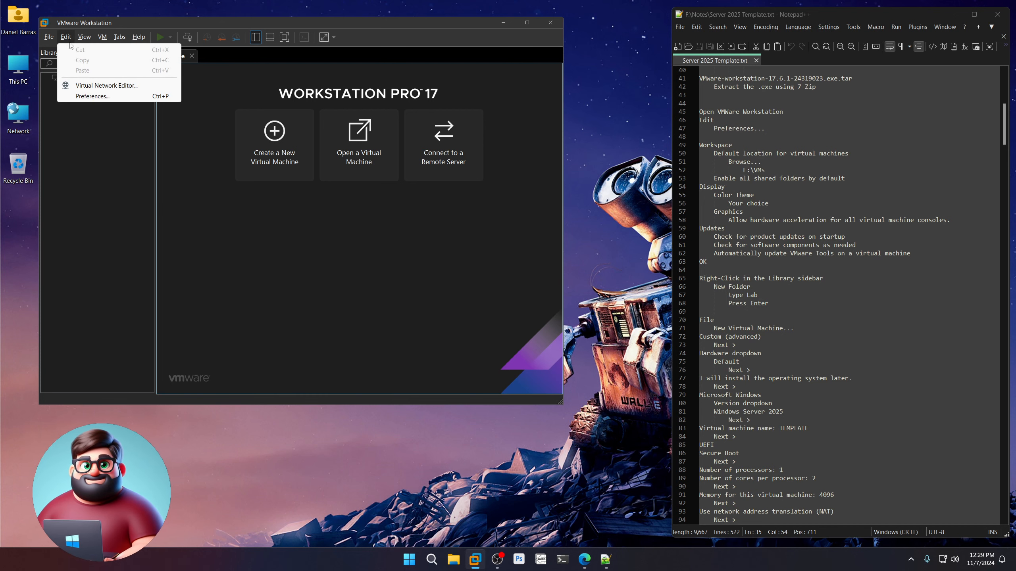
pyautogui.click(85, 99)
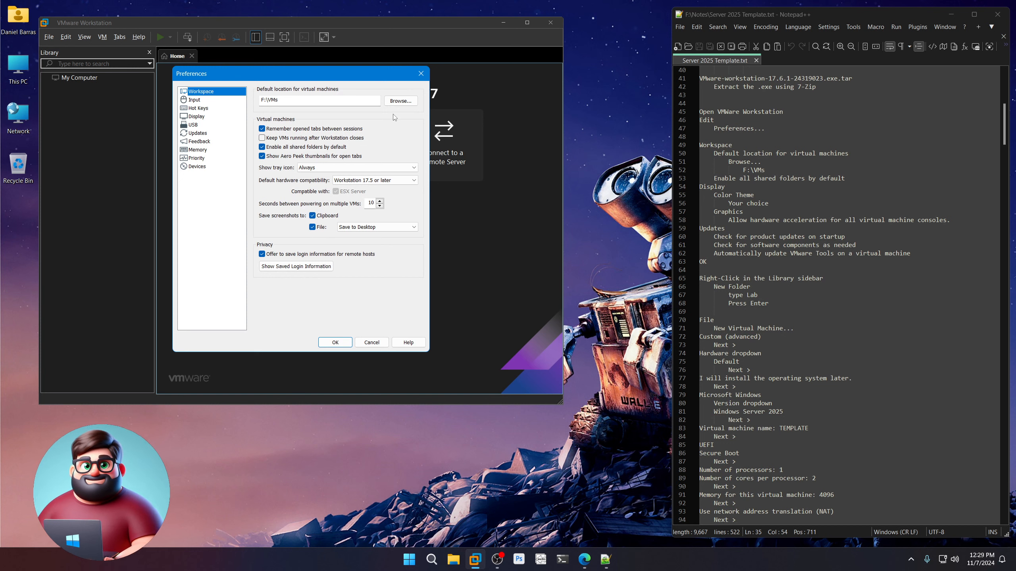
# Choose the Dark theme, allow hardware acceleration, and enable all automatic updates.
pyautogui.moveTo(280, 100); pyautogui.dragTo(270, 100)
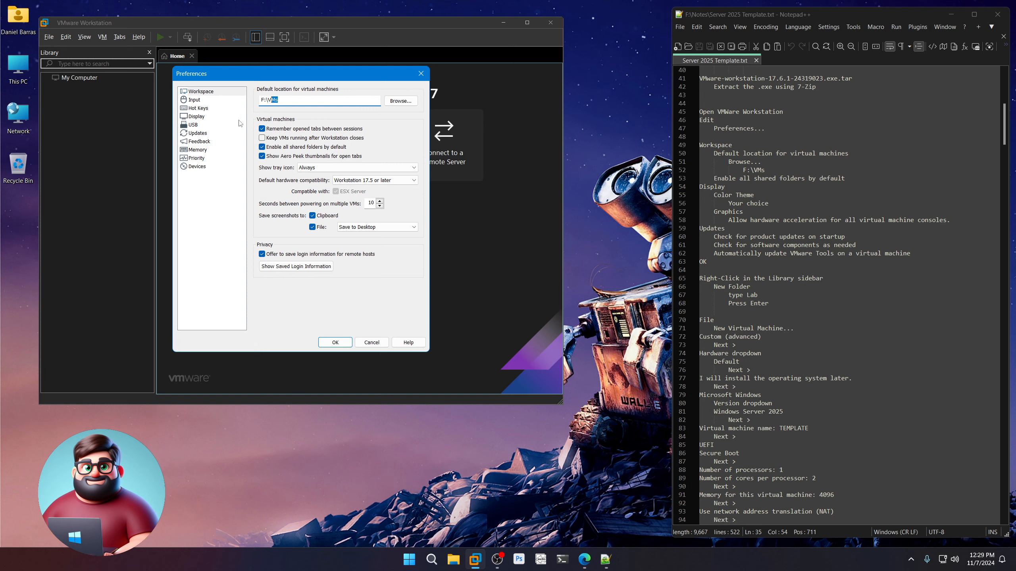
pyautogui.click(201, 120)
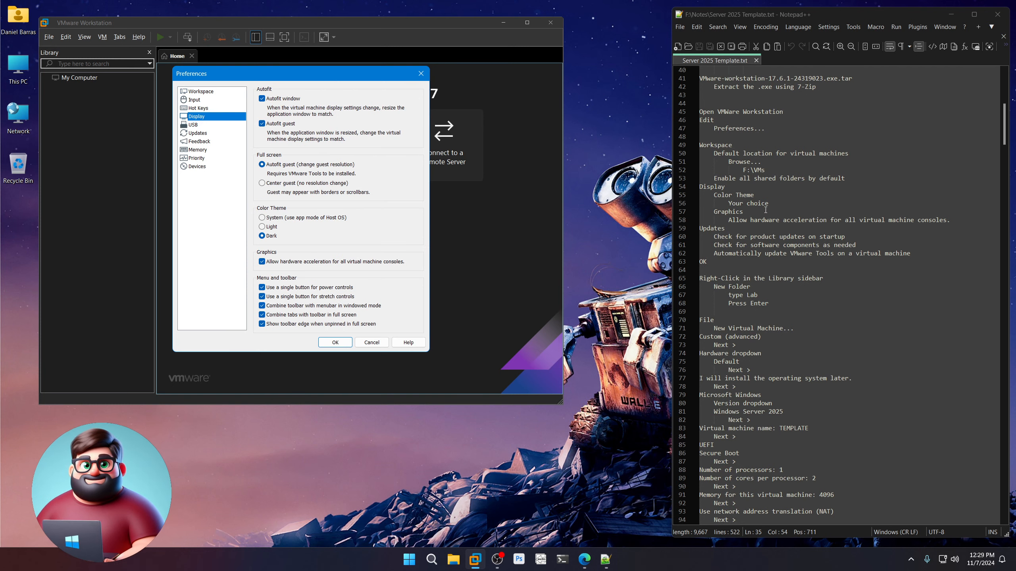
pyautogui.moveTo(951, 221); pyautogui.dragTo(700, 196)
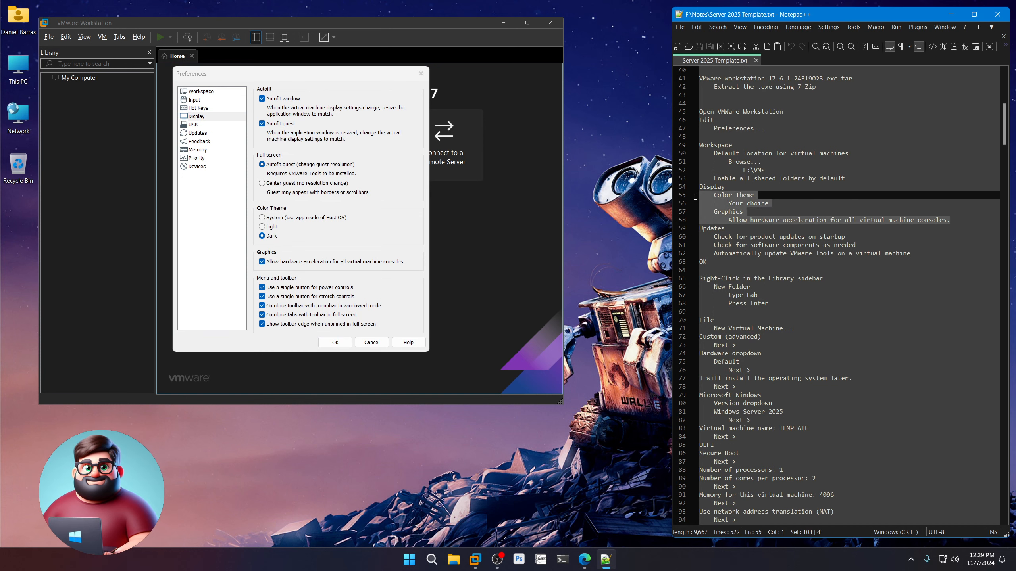
pyautogui.click(192, 241)
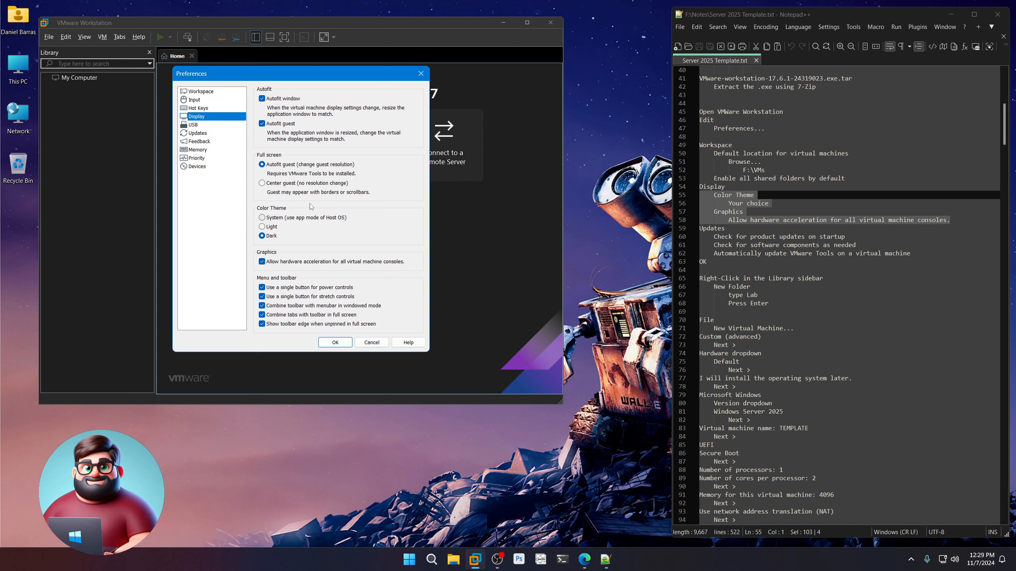
pyautogui.click(204, 136)
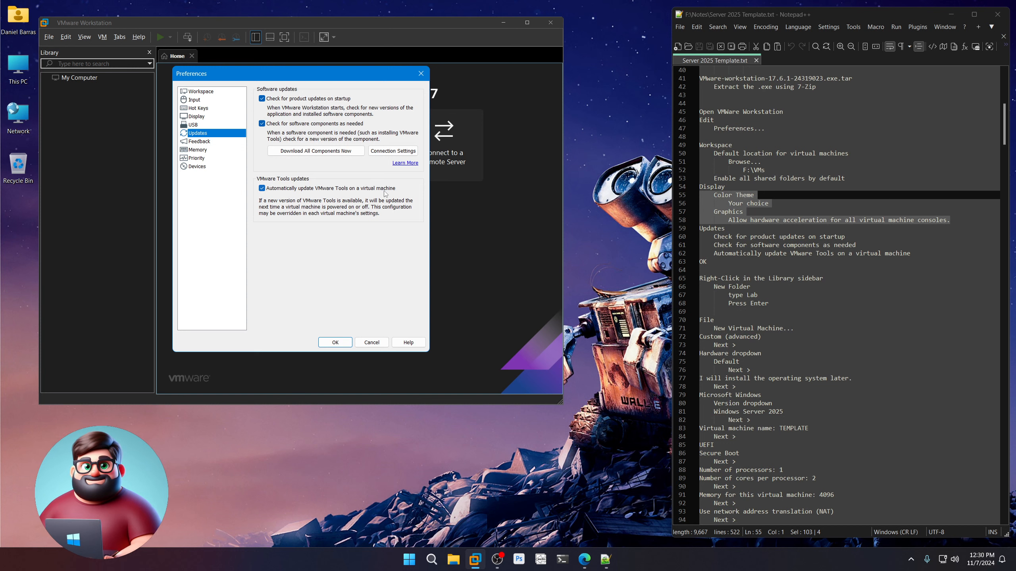
pyautogui.click(342, 344)
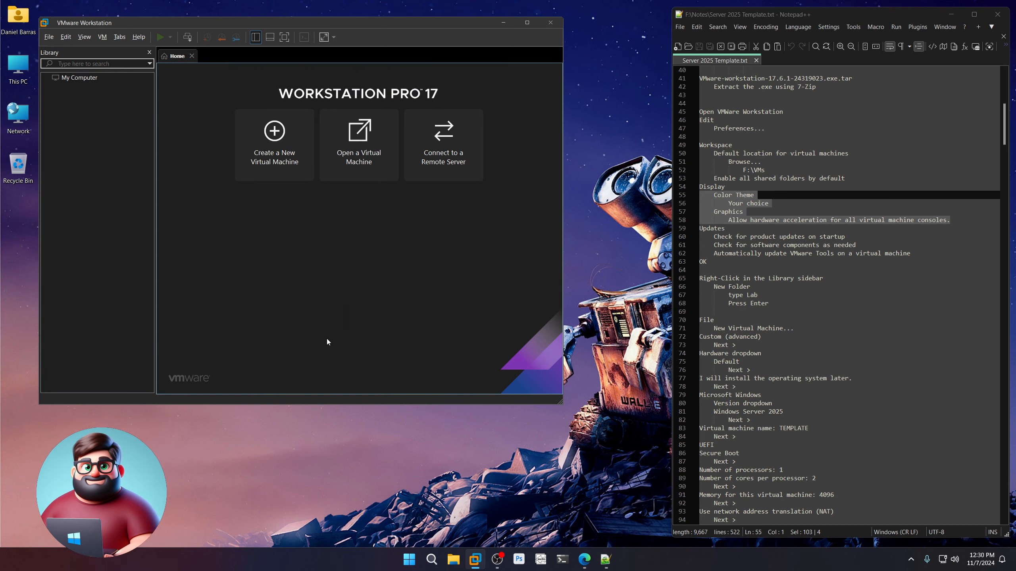
# Add a Lab folder under My Computer, then start the New Virtual Machine wizard.
pyautogui.rightClick(80, 124)
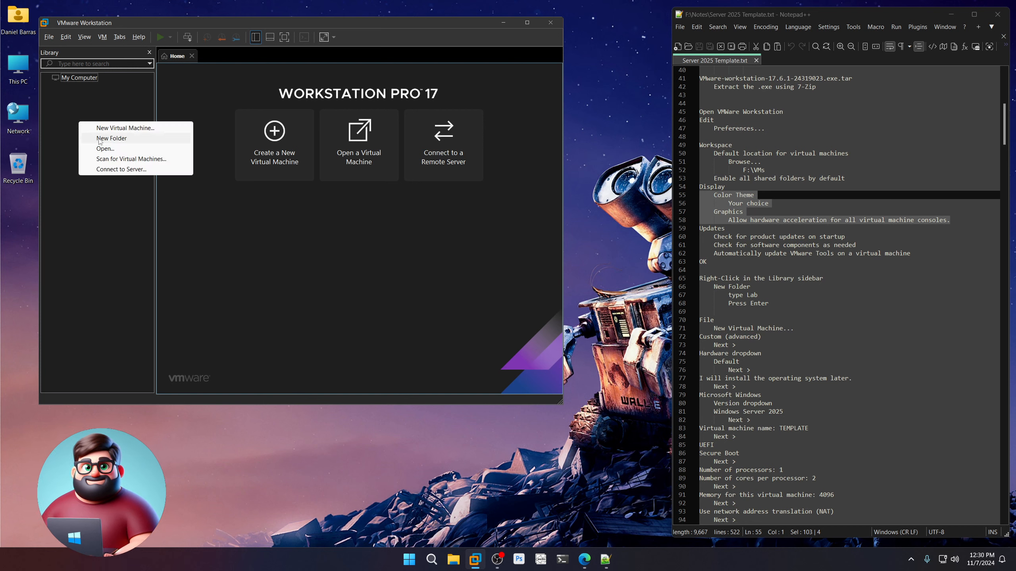
pyautogui.click(99, 140)
pyautogui.write('Lab')
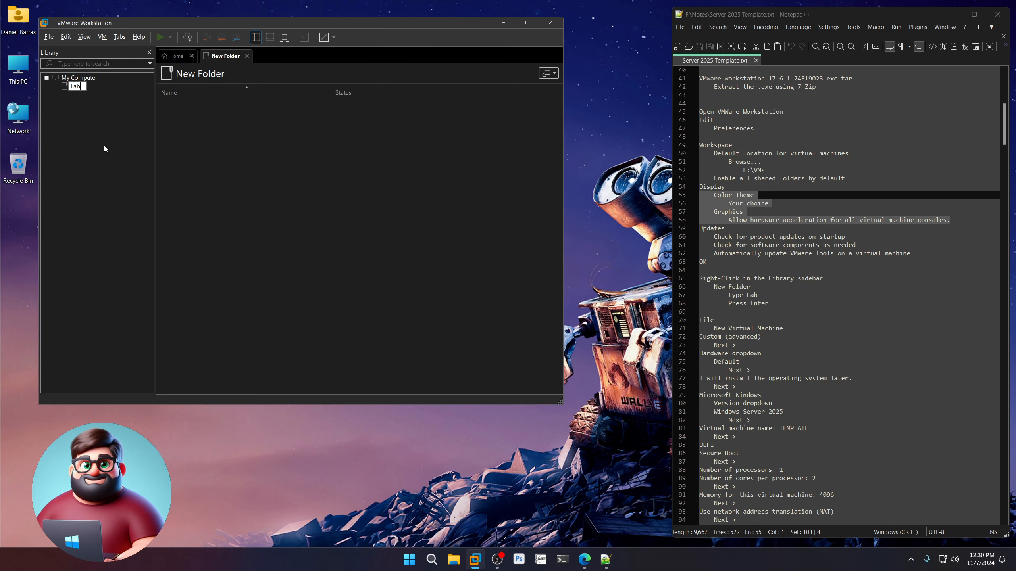
pyautogui.press('Return')
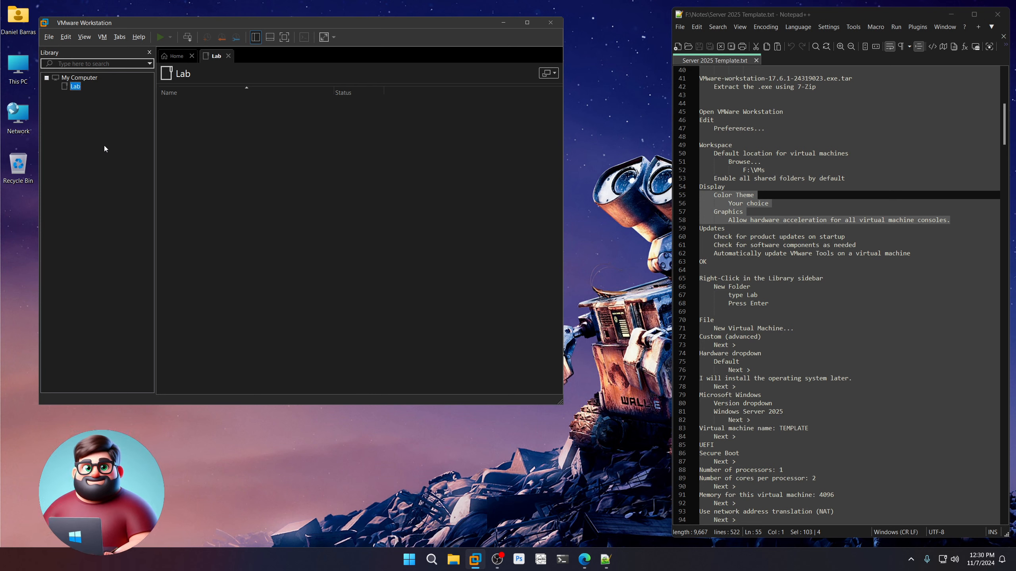
pyautogui.click(48, 37)
pyautogui.click(72, 51)
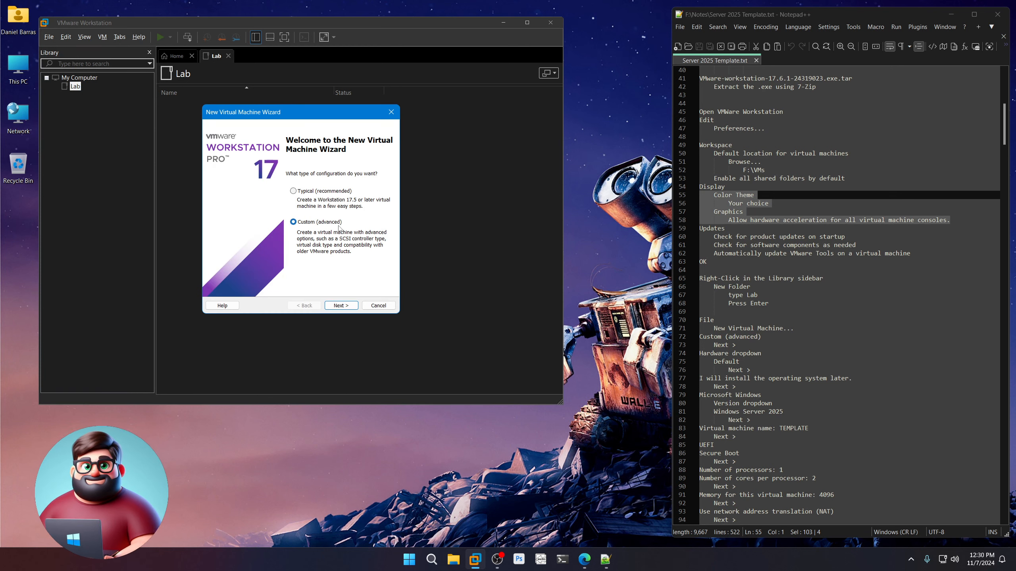
# Keep Workstation 17.5 compatibility, install the OS later, and pick Windows Server 2025.
pyautogui.click(344, 306)
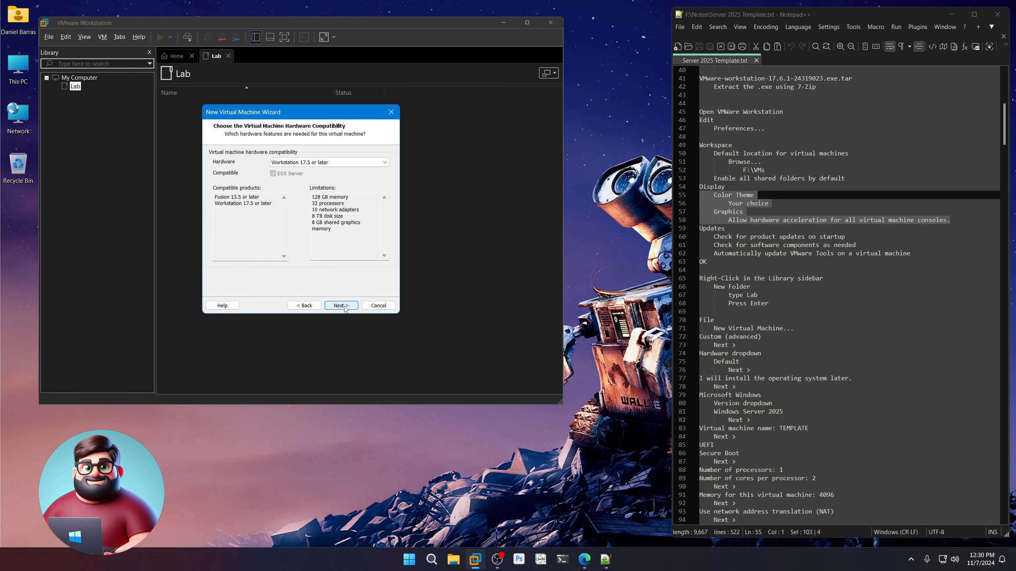
pyautogui.click(370, 162)
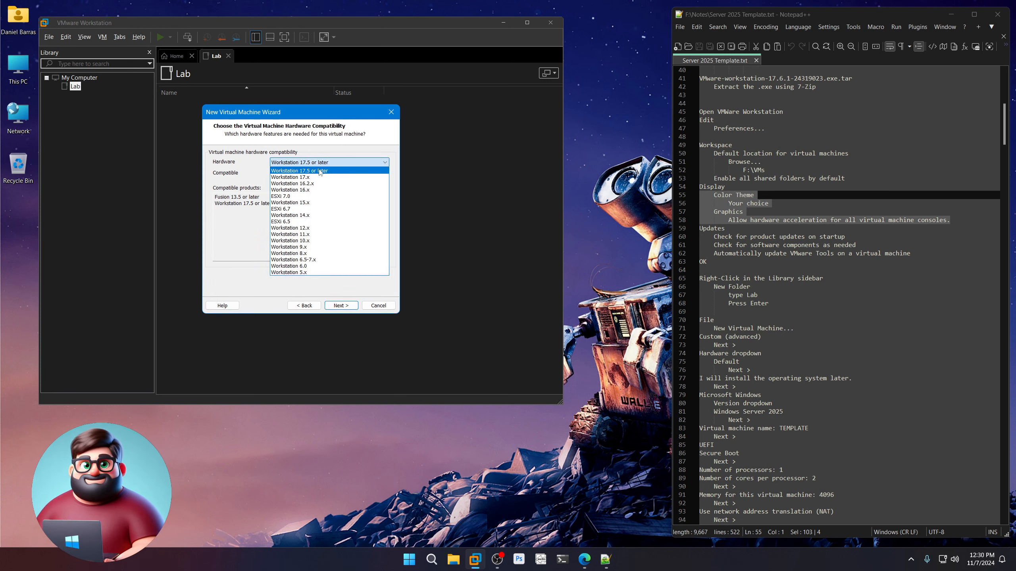
pyautogui.click(319, 171)
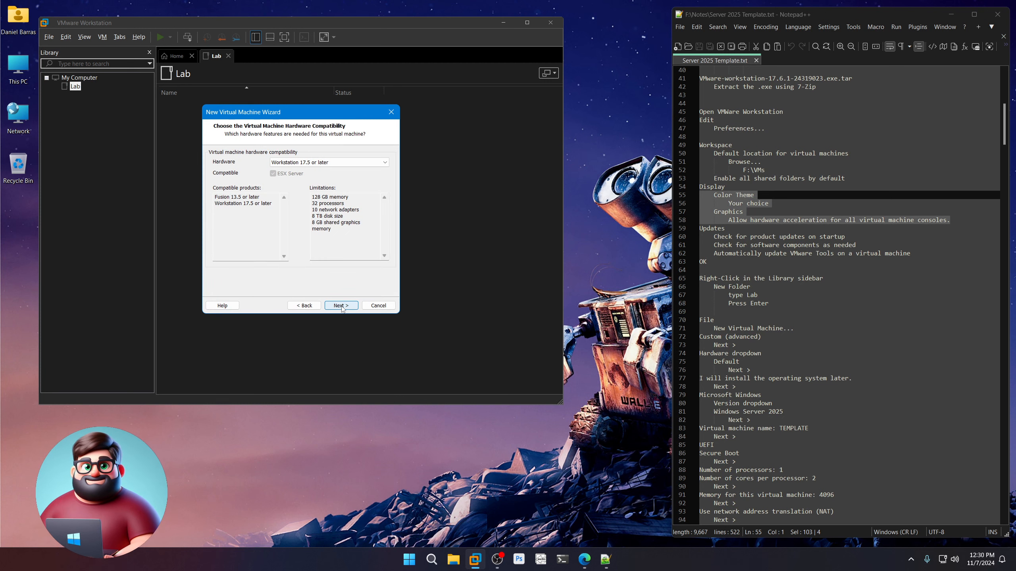
pyautogui.click(341, 305)
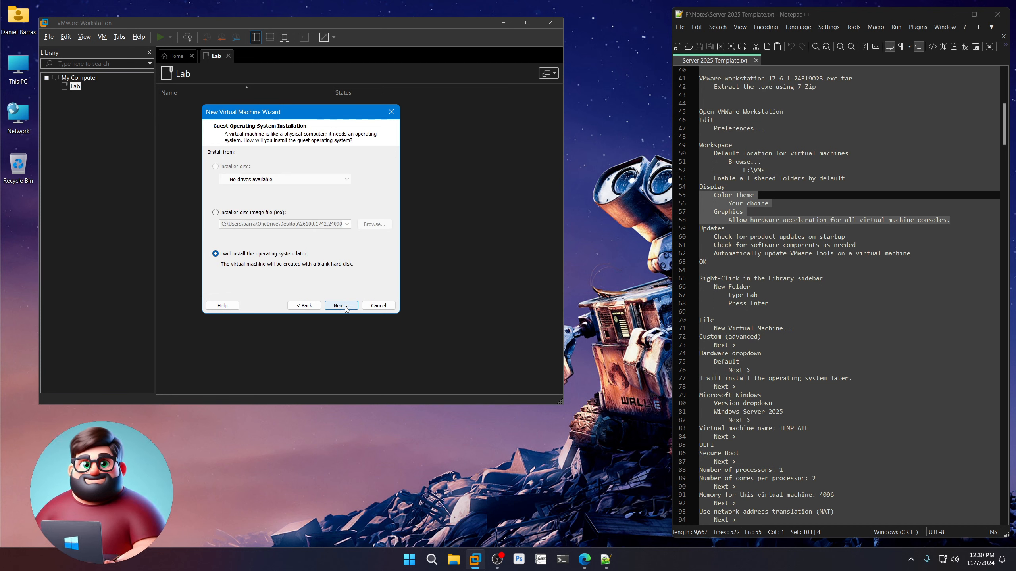
pyautogui.click(341, 305)
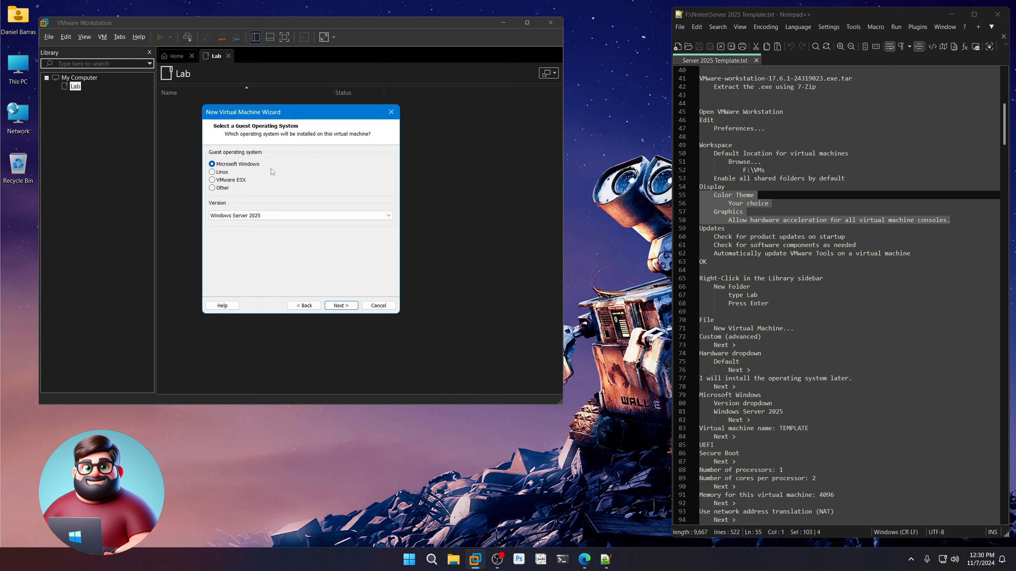
pyautogui.click(389, 219)
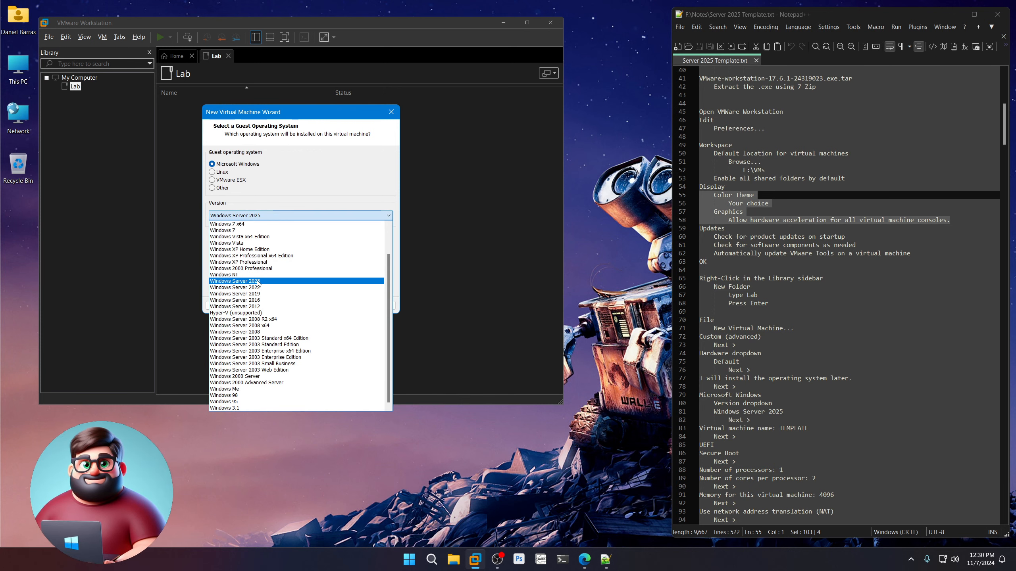
pyautogui.click(257, 282)
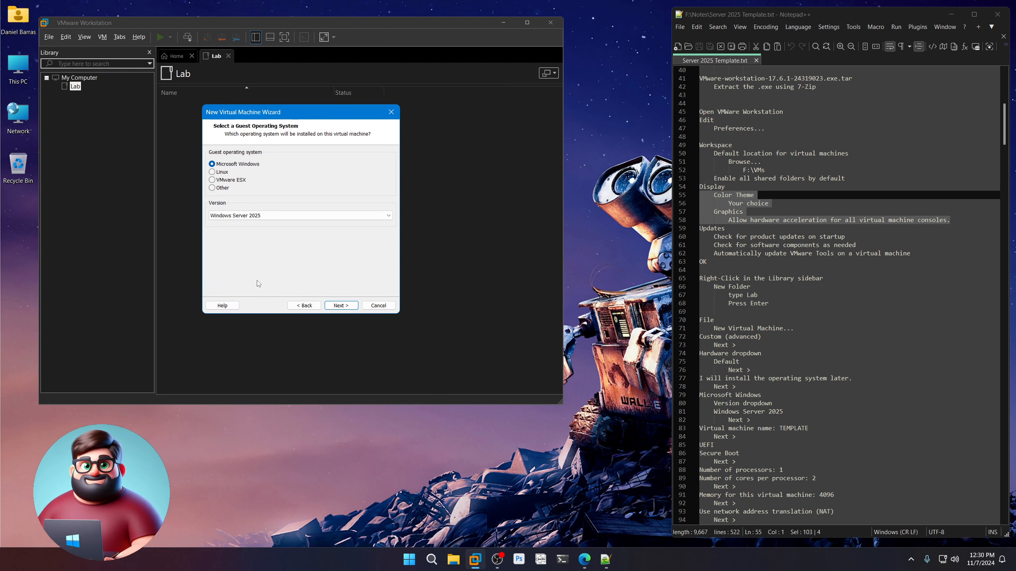
# Name the VM TEMPLATE and enable Secure Boot on UEFI firmware.
pyautogui.click(341, 305)
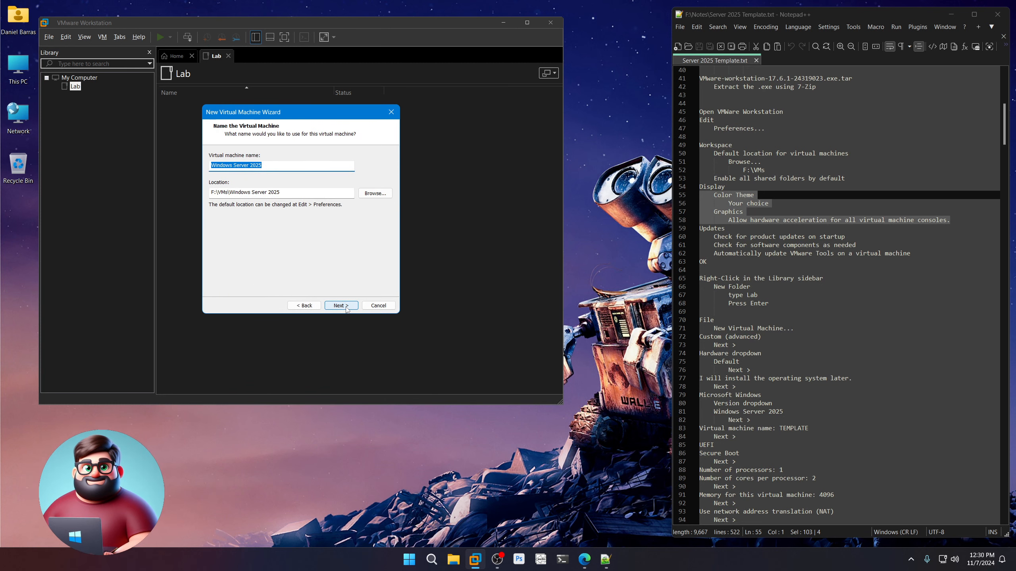
pyautogui.write('TEMPLATE')
pyautogui.click(347, 308)
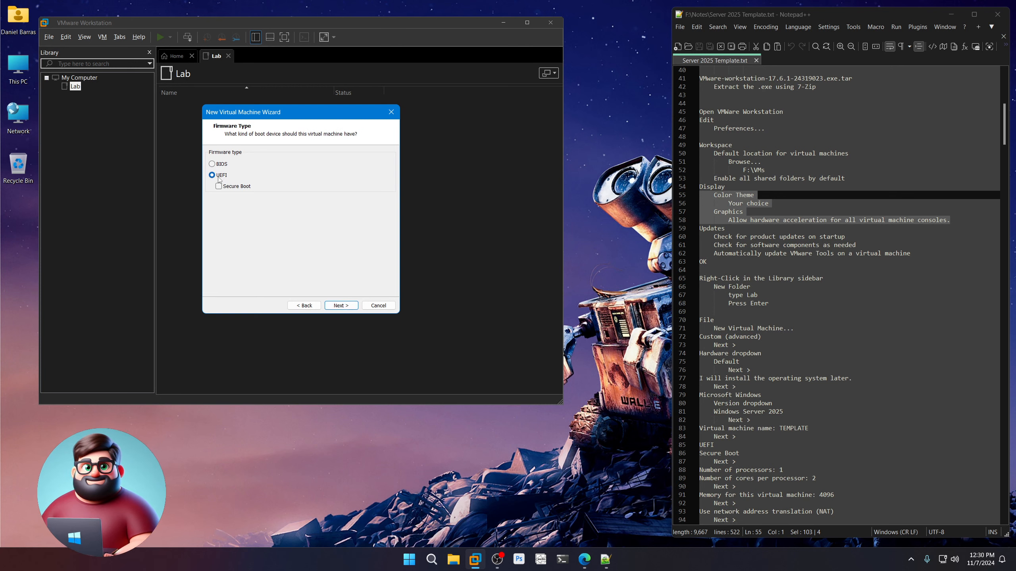
pyautogui.click(219, 187)
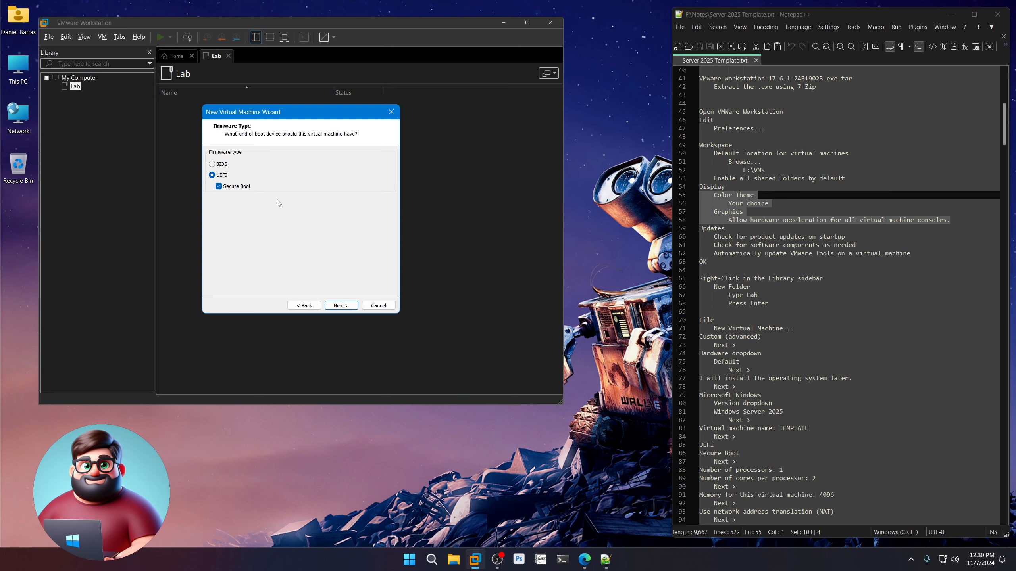
pyautogui.scroll(-9, 778, 419)
pyautogui.scroll(-1, 778, 419)
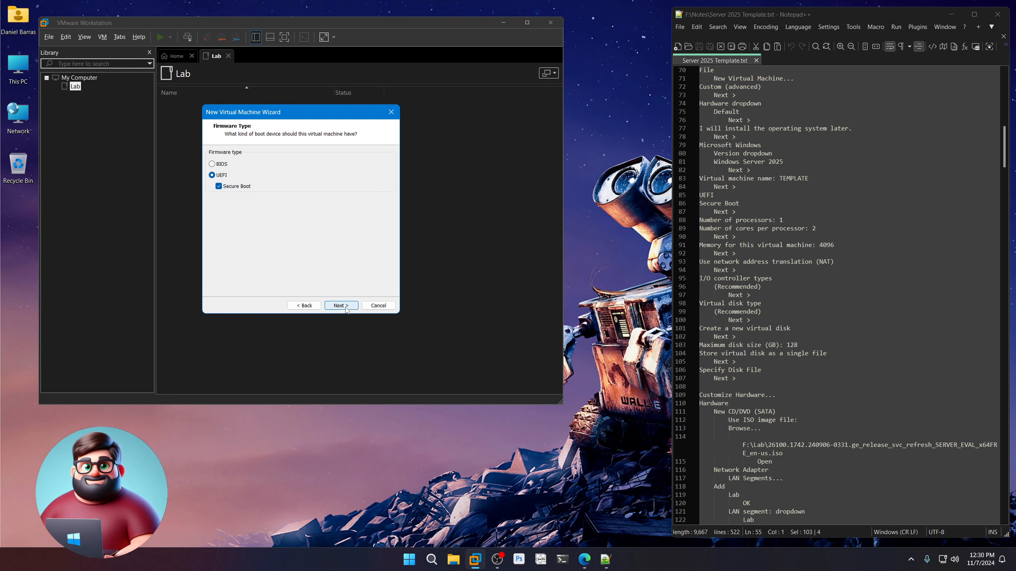
pyautogui.click(346, 306)
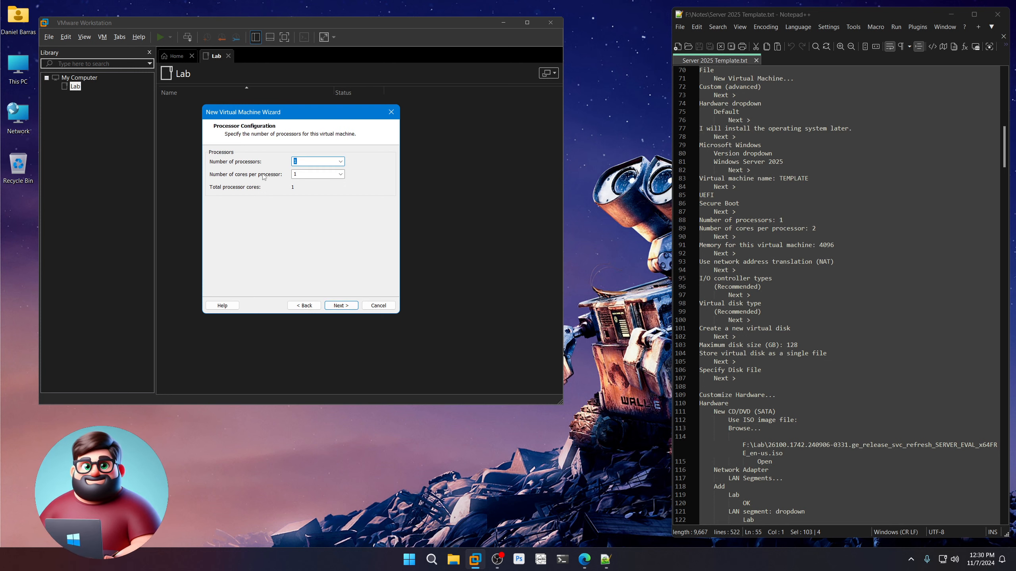
# Give the VM 2 cores per processor and 4096 MB of memory.
pyautogui.click(340, 174)
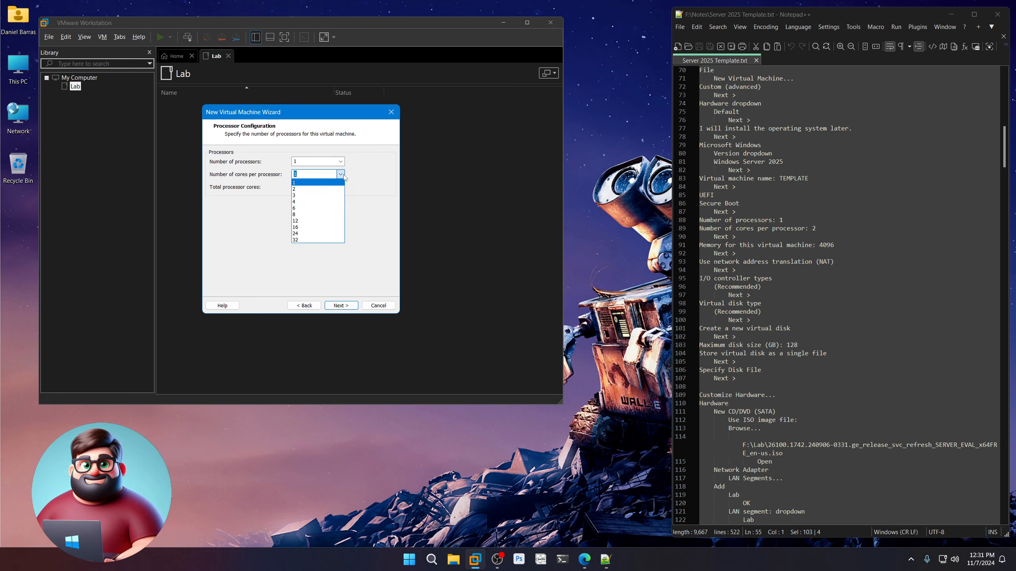
pyautogui.click(335, 189)
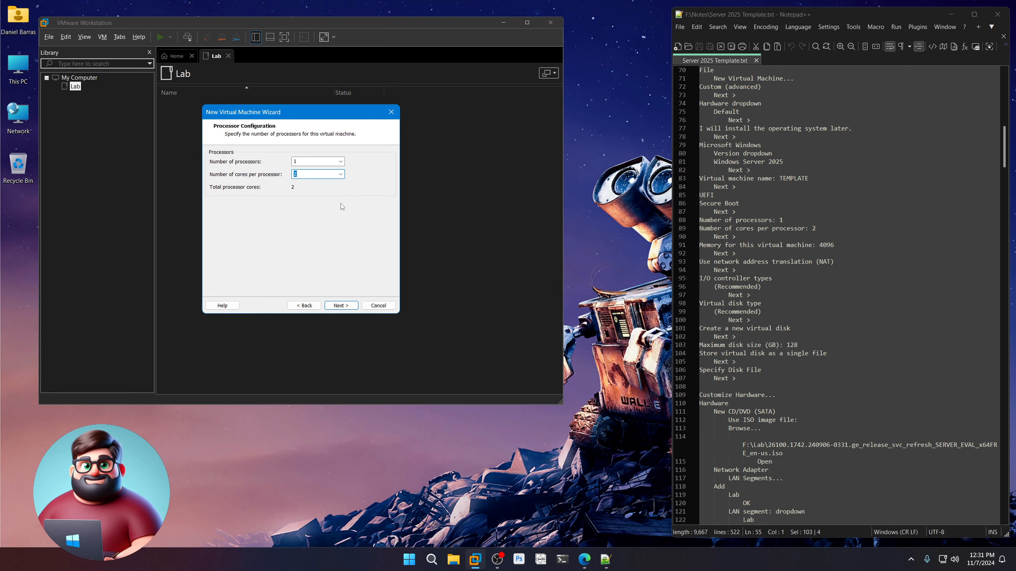
pyautogui.click(349, 308)
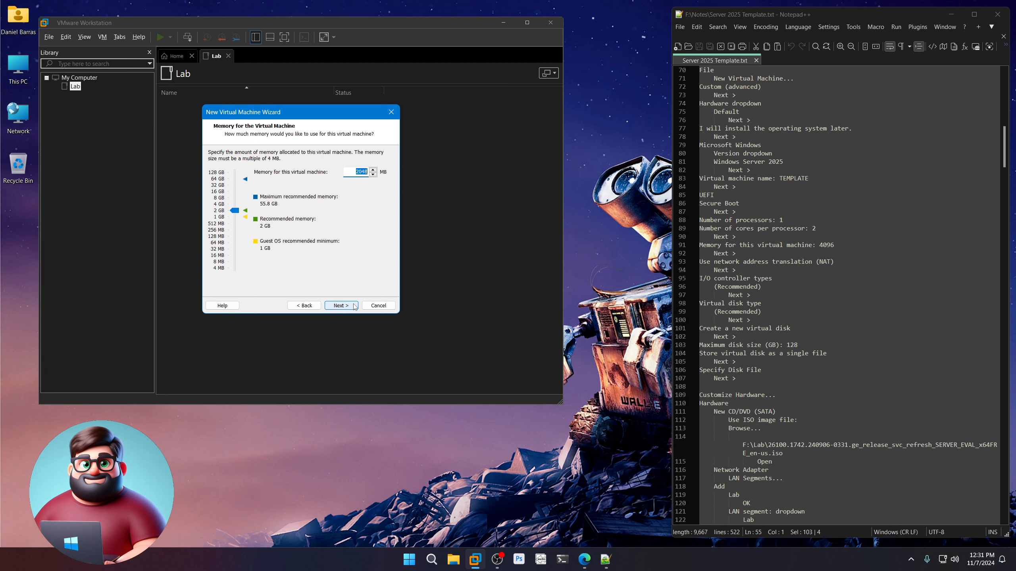
pyautogui.write('4096')
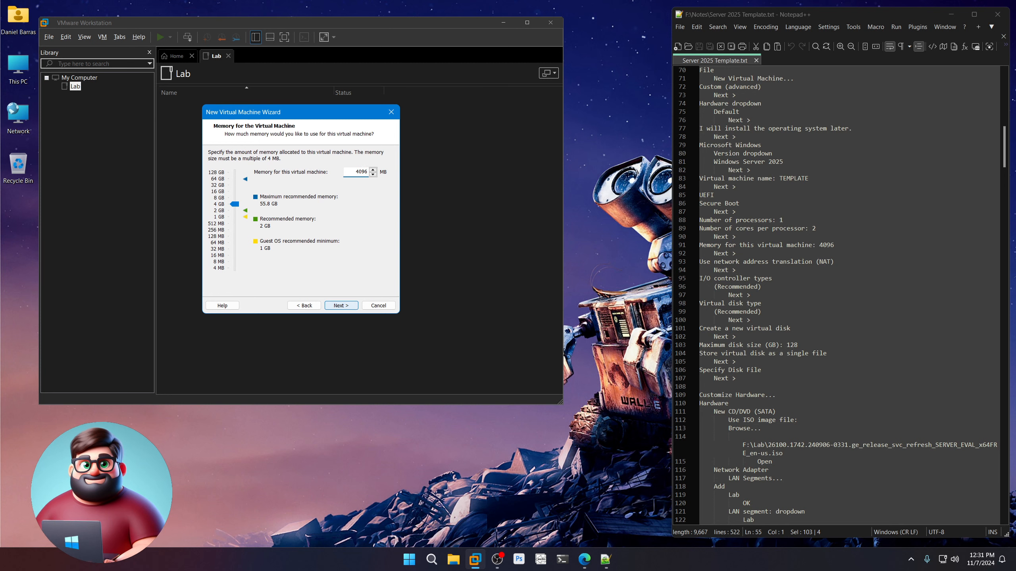
pyautogui.click(348, 306)
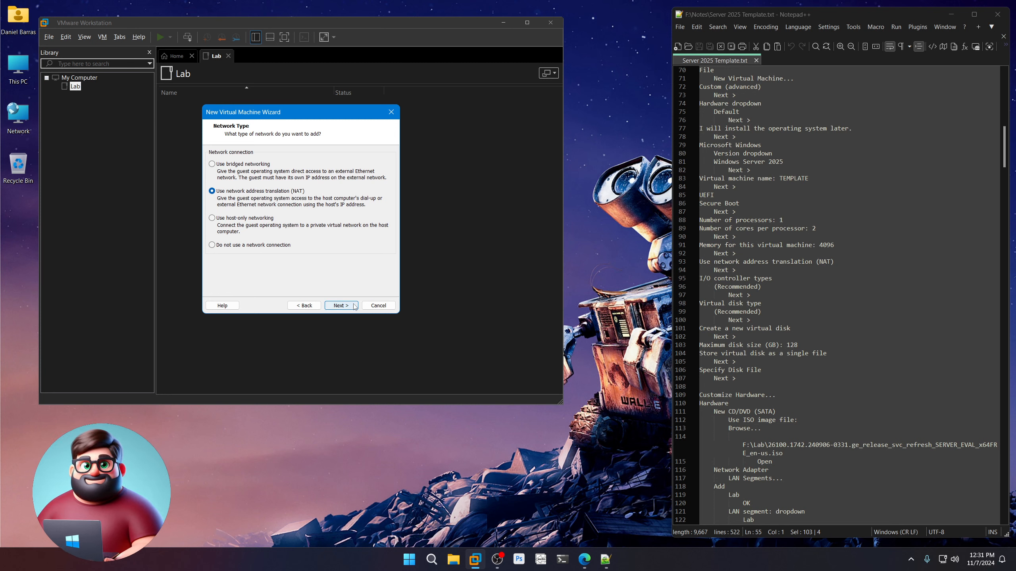
# Keep NAT networking, the LSI Logic SAS controller and NVMe disk type, and create a new disk.
pyautogui.click(341, 305)
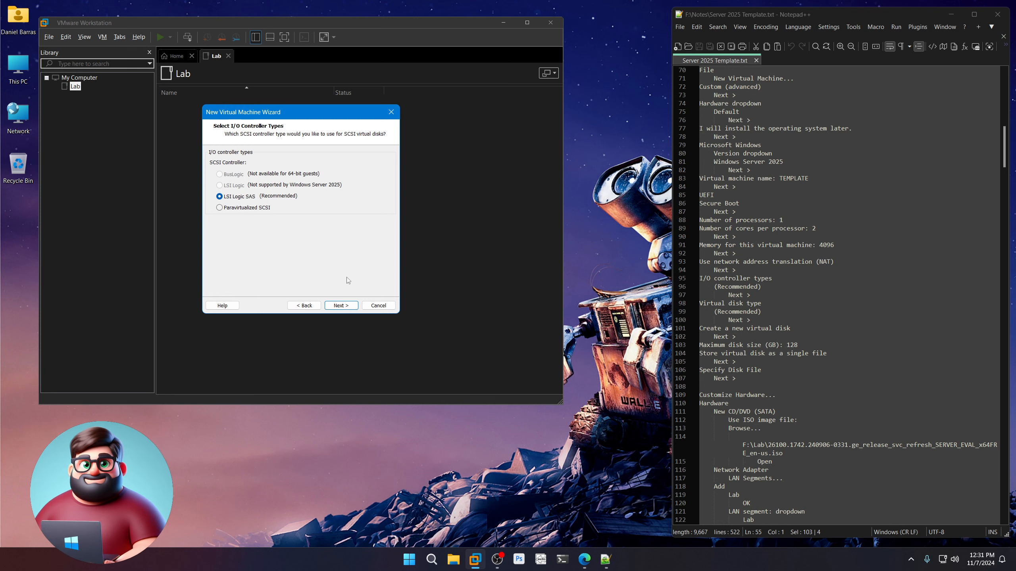
pyautogui.click(346, 306)
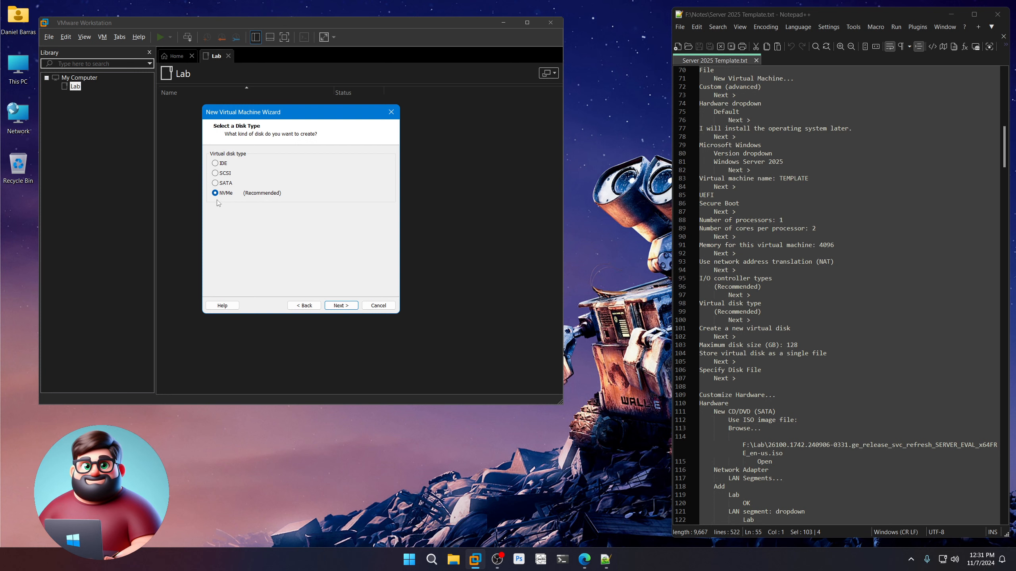
pyautogui.click(351, 307)
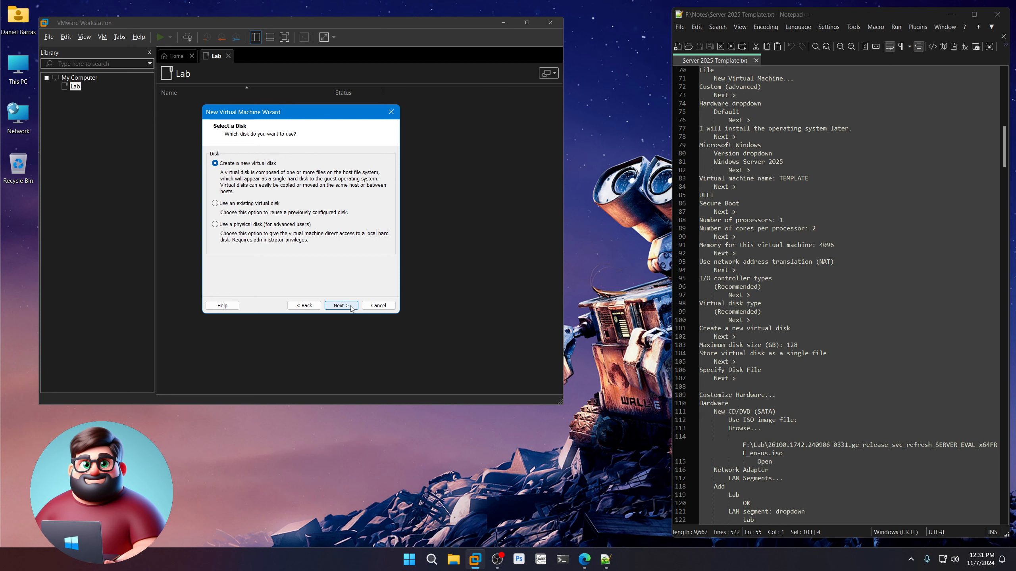
pyautogui.click(340, 305)
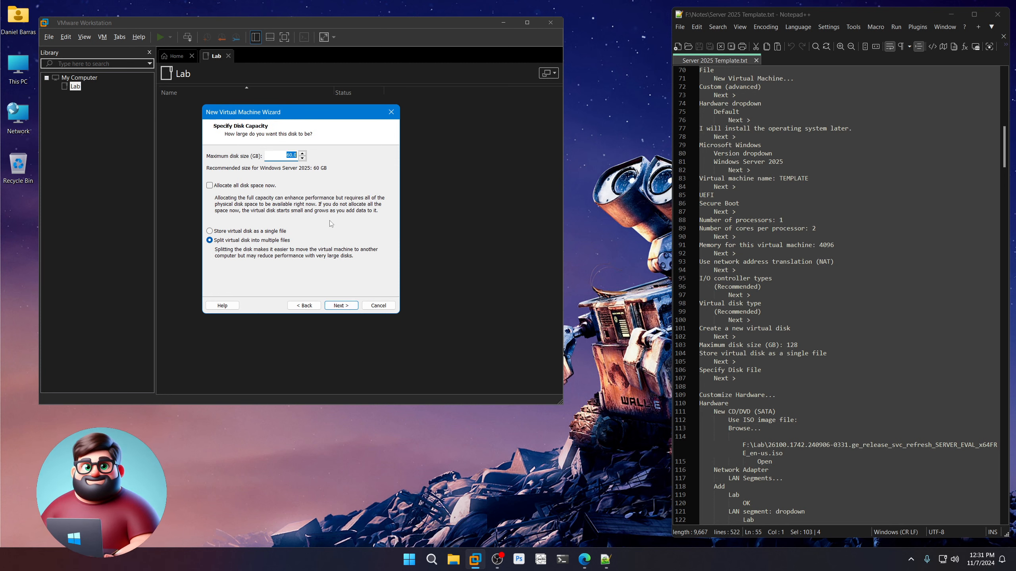
# Make the disk 128 GB in a single file named TEMPLATE.vmdk, then customize hardware.
pyautogui.write('128')
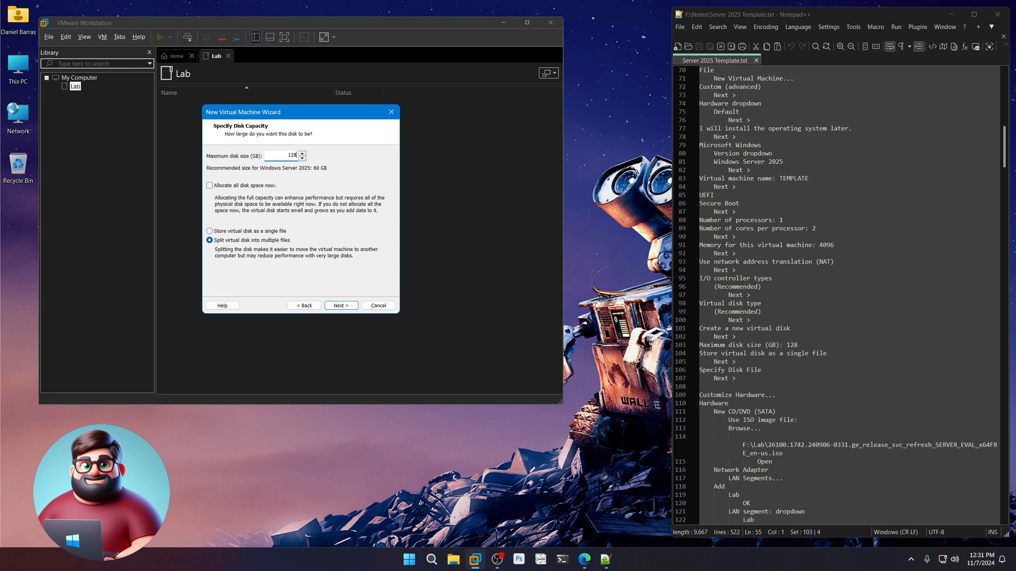
pyautogui.press('Tab')
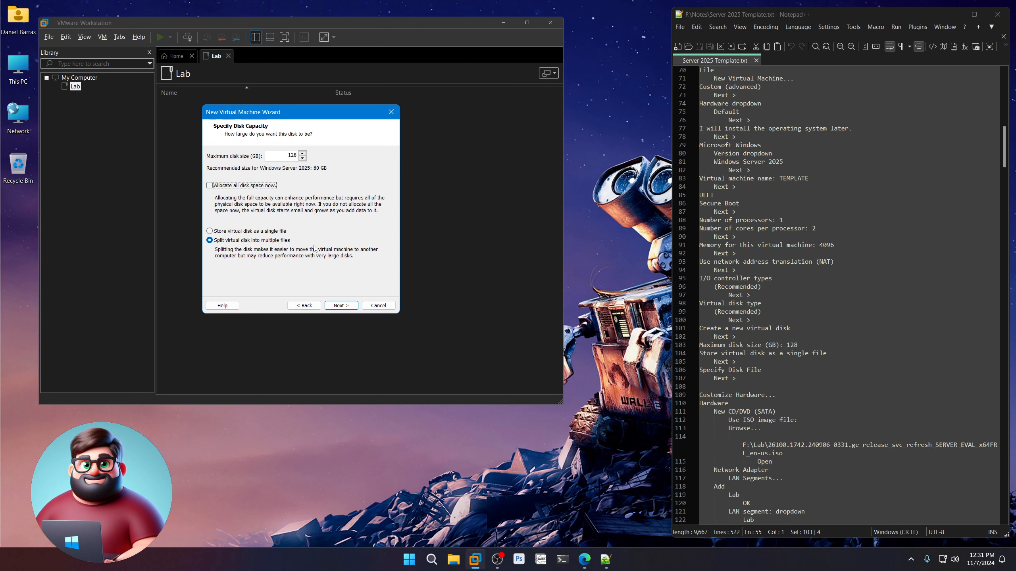
pyautogui.click(209, 231)
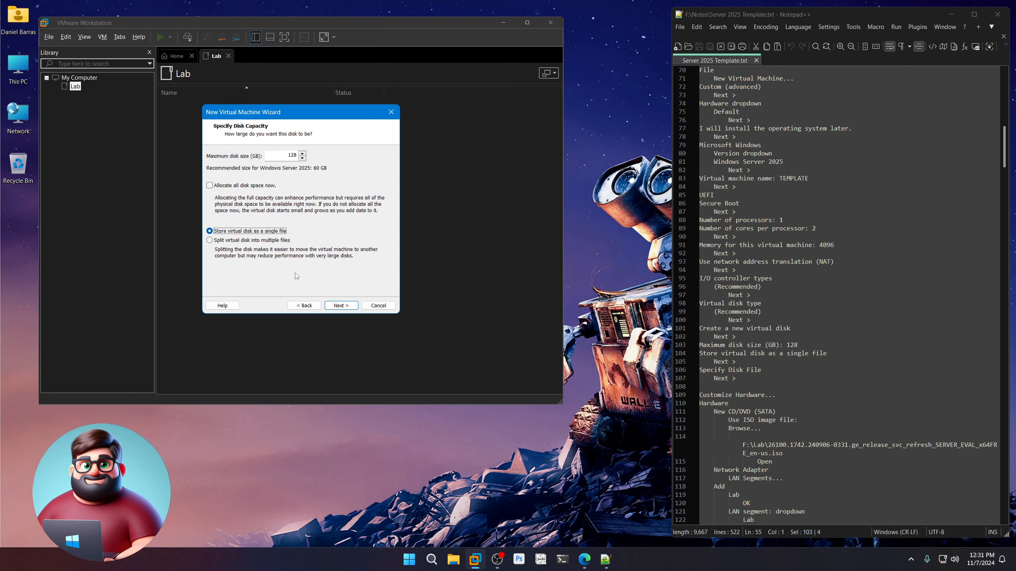
pyautogui.click(341, 306)
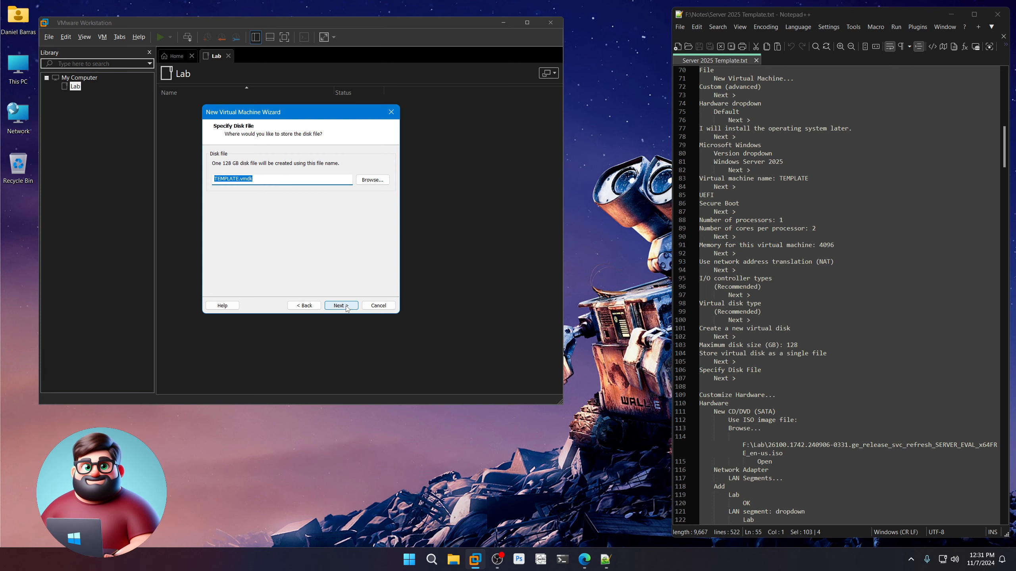
pyautogui.click(347, 307)
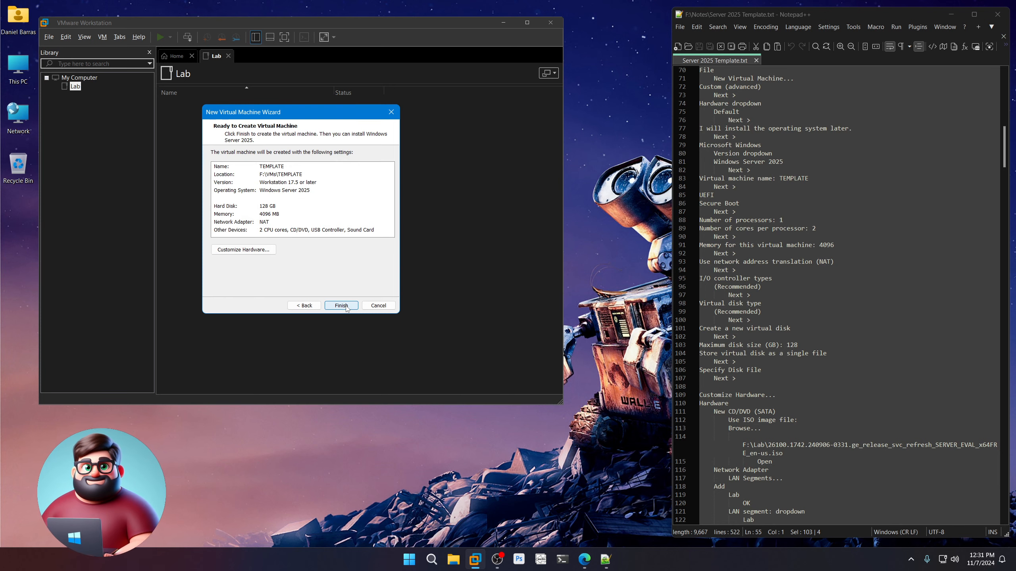
pyautogui.click(243, 249)
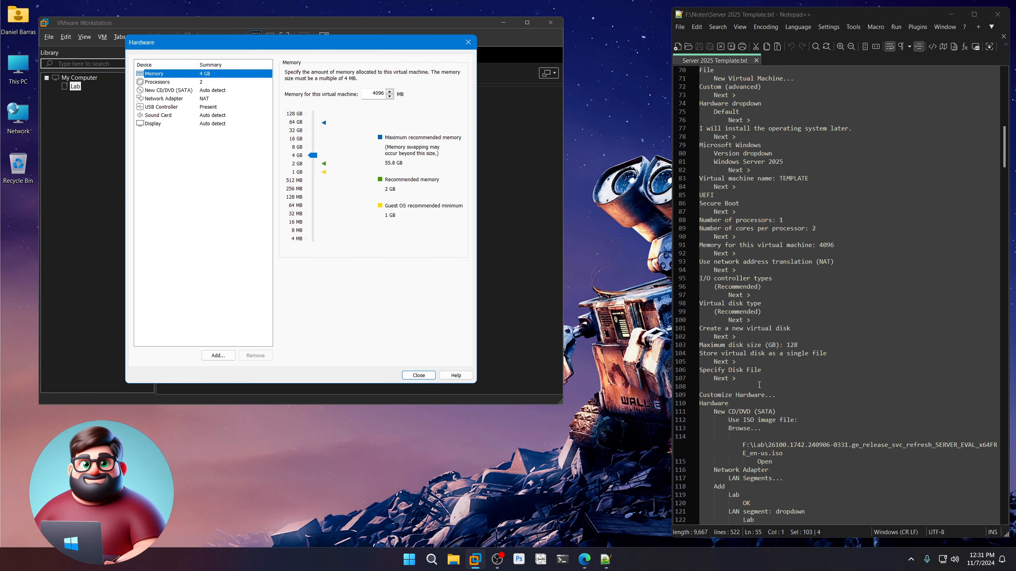
# Point the new CD/DVD (SATA) drive at the Windows Server 2025 ISO in F:\Lab\Operating Systems.
pyautogui.scroll(-10, 759, 384)
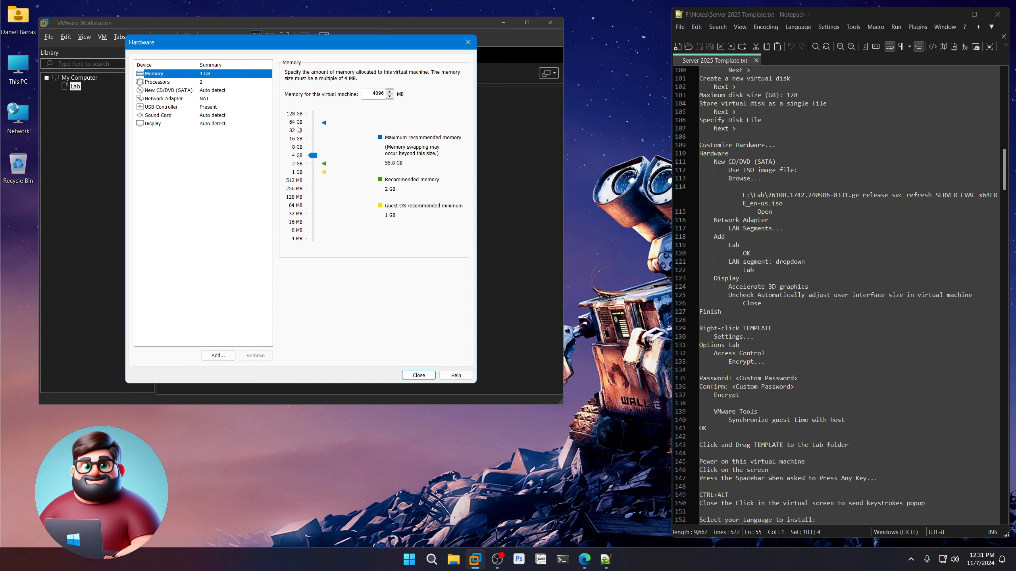
pyautogui.click(173, 90)
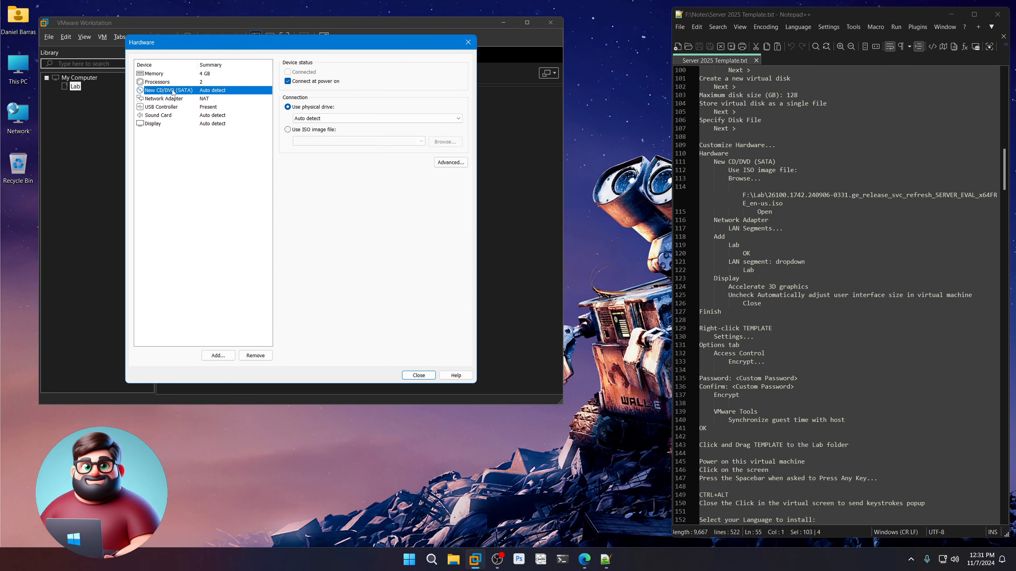
pyautogui.click(287, 130)
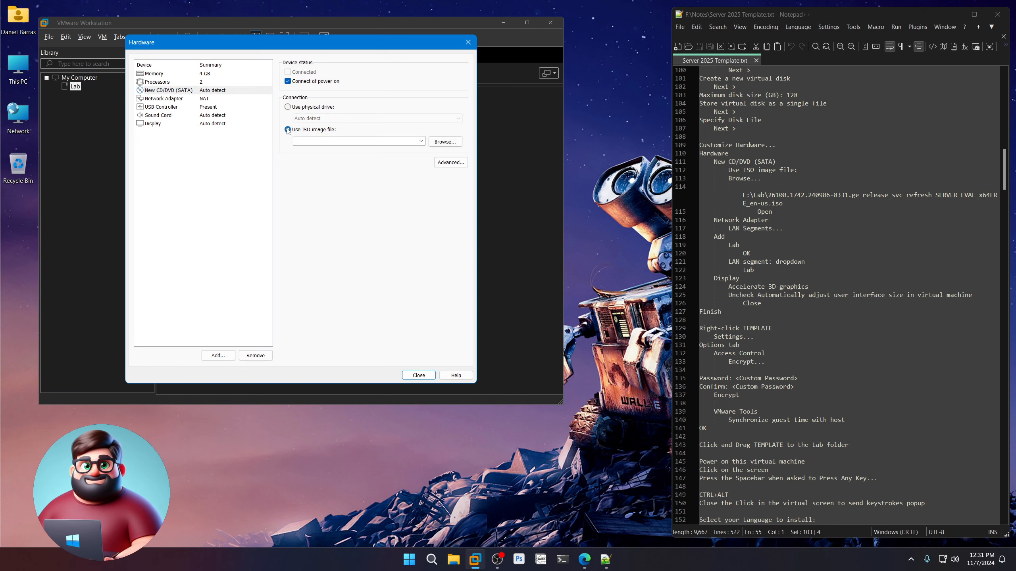
pyautogui.click(453, 140)
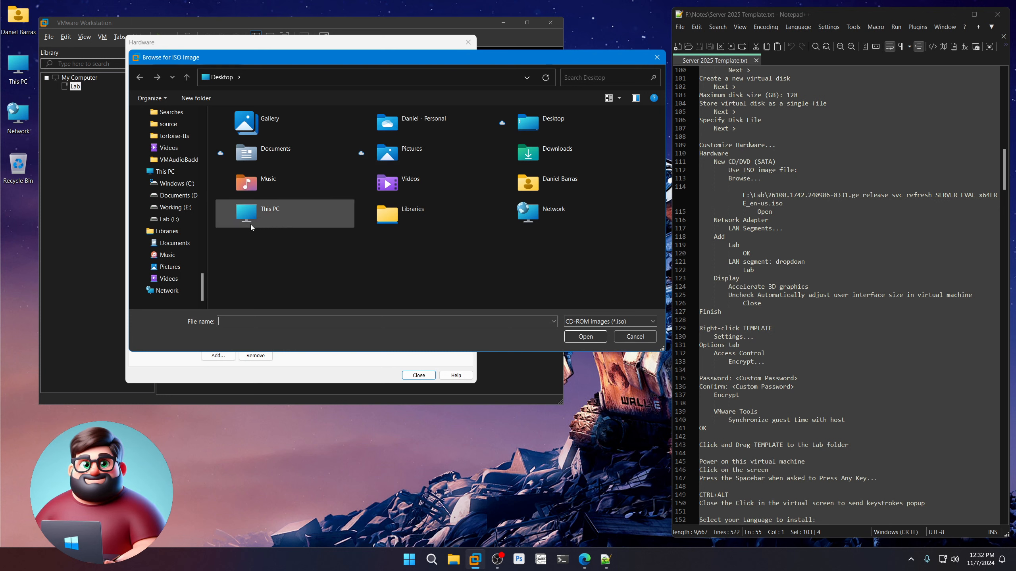
pyautogui.click(171, 220)
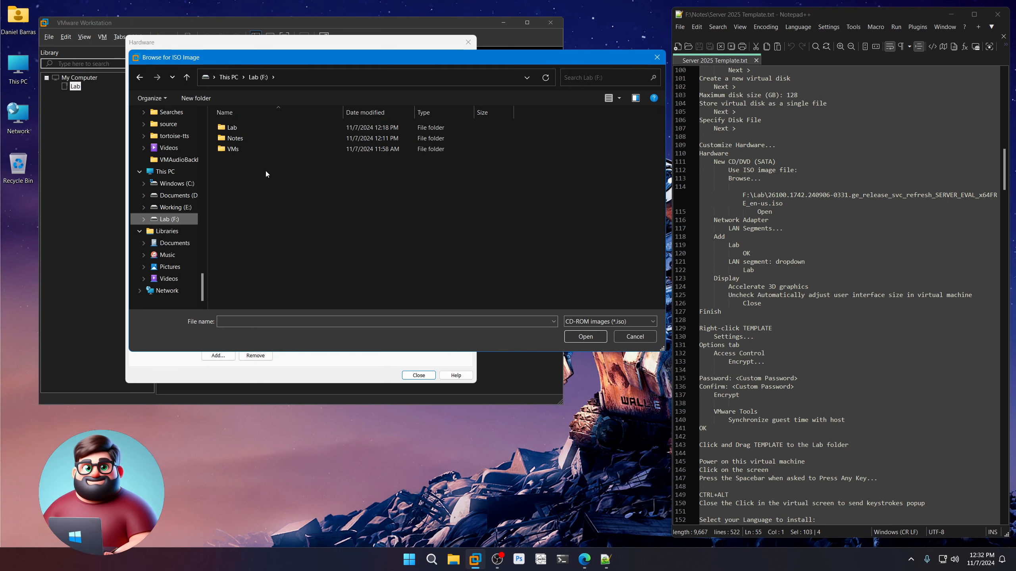
pyautogui.doubleClick(241, 129)
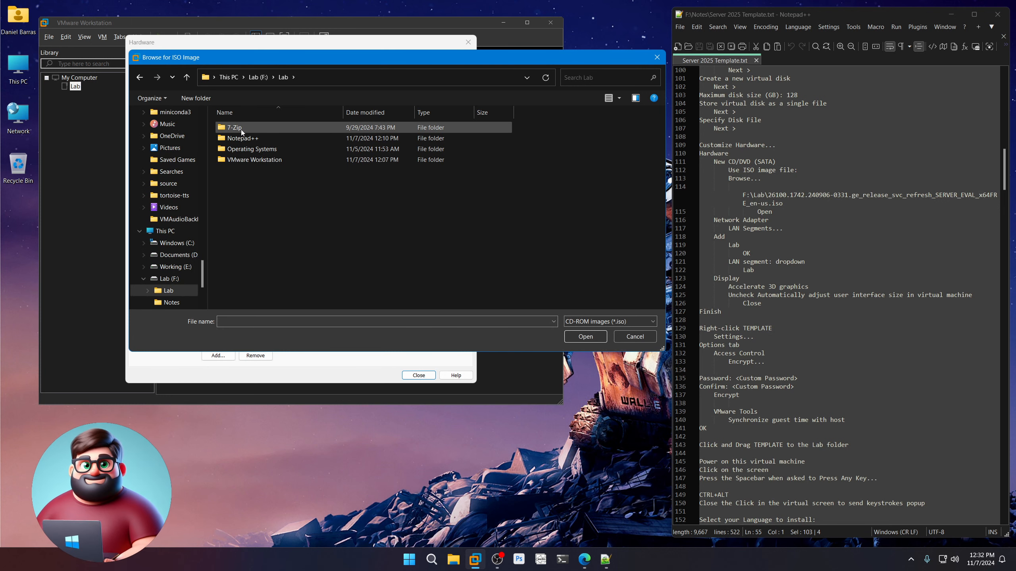
pyautogui.doubleClick(261, 150)
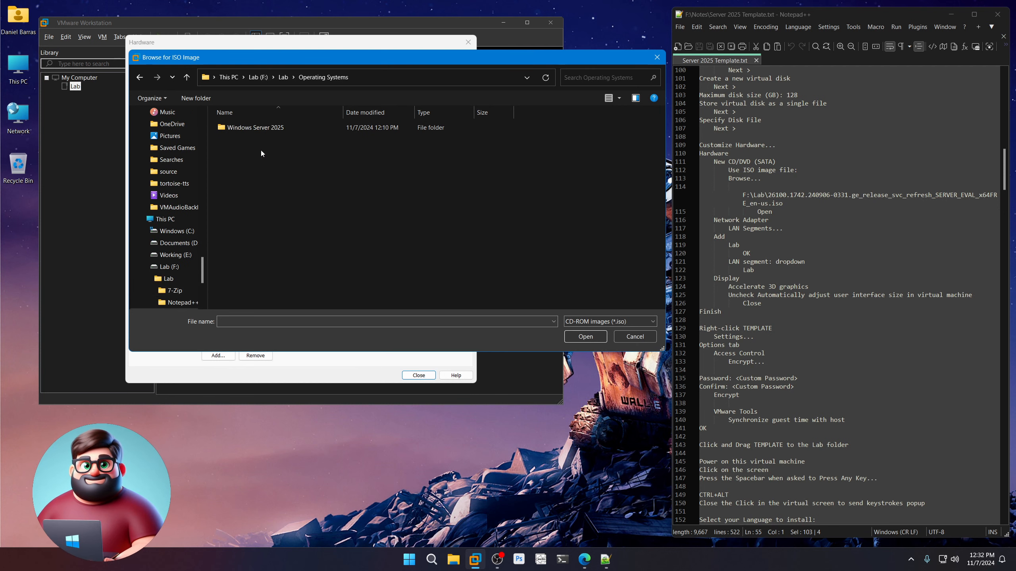
pyautogui.doubleClick(261, 127)
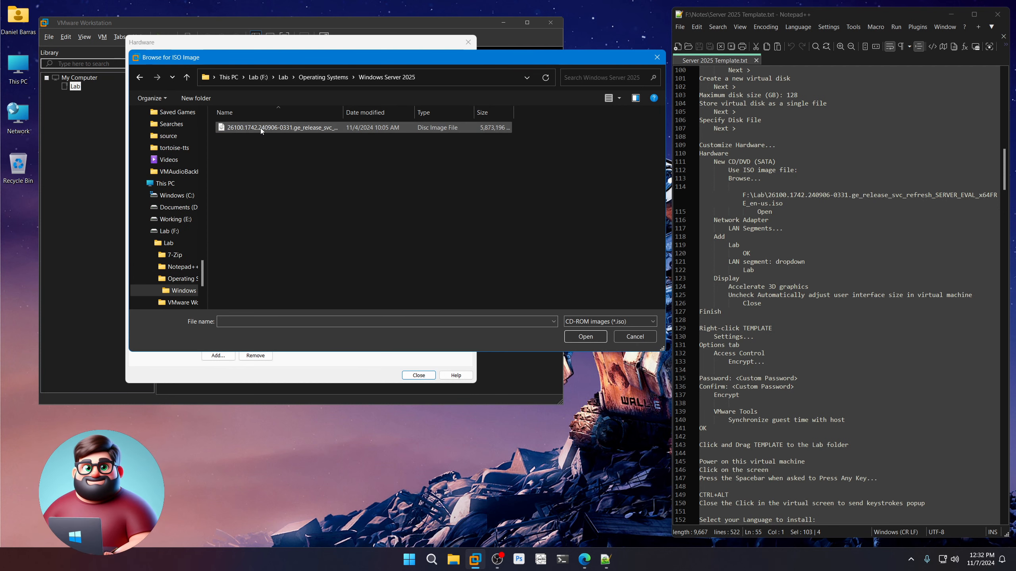
pyautogui.doubleClick(260, 127)
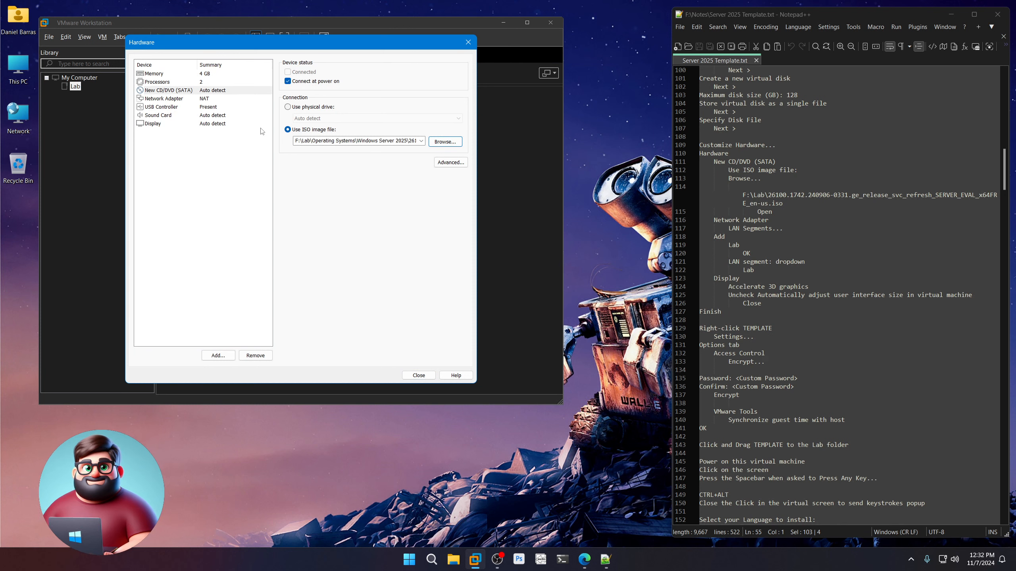
pyautogui.click(174, 101)
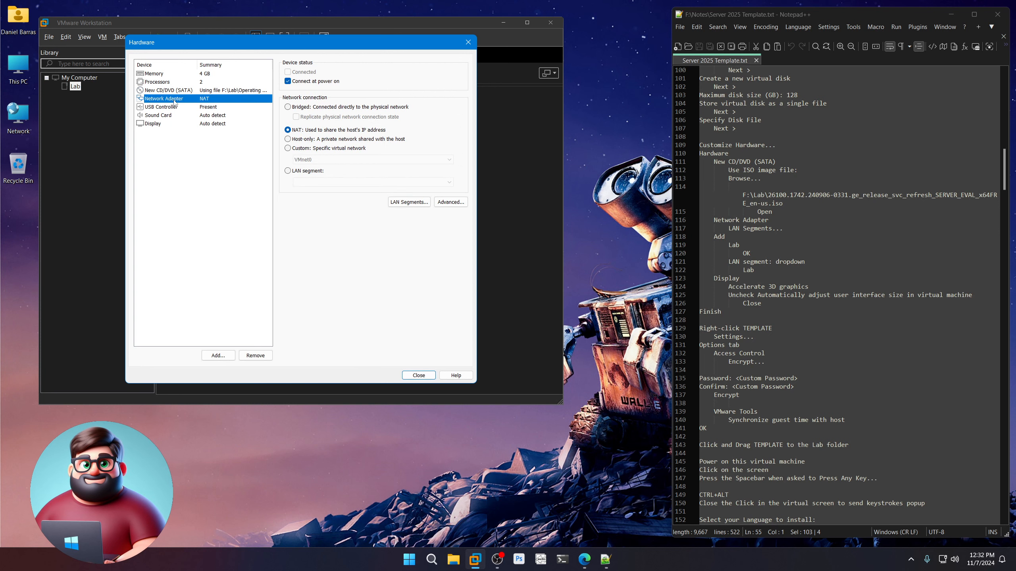
# Create a LAN segment named Lab and put the network adapter on it instead of NAT.
pyautogui.click(288, 171)
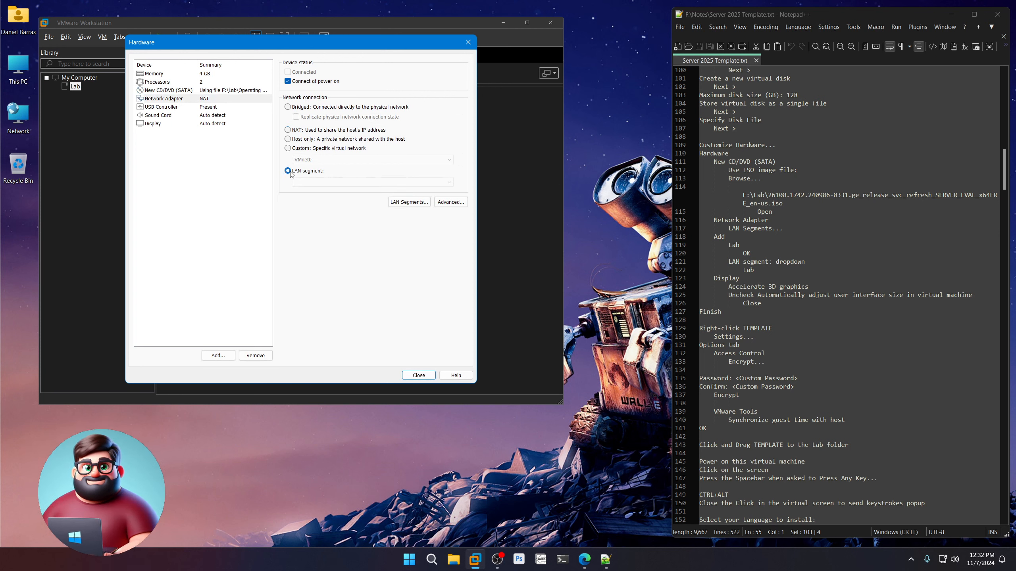
pyautogui.click(404, 202)
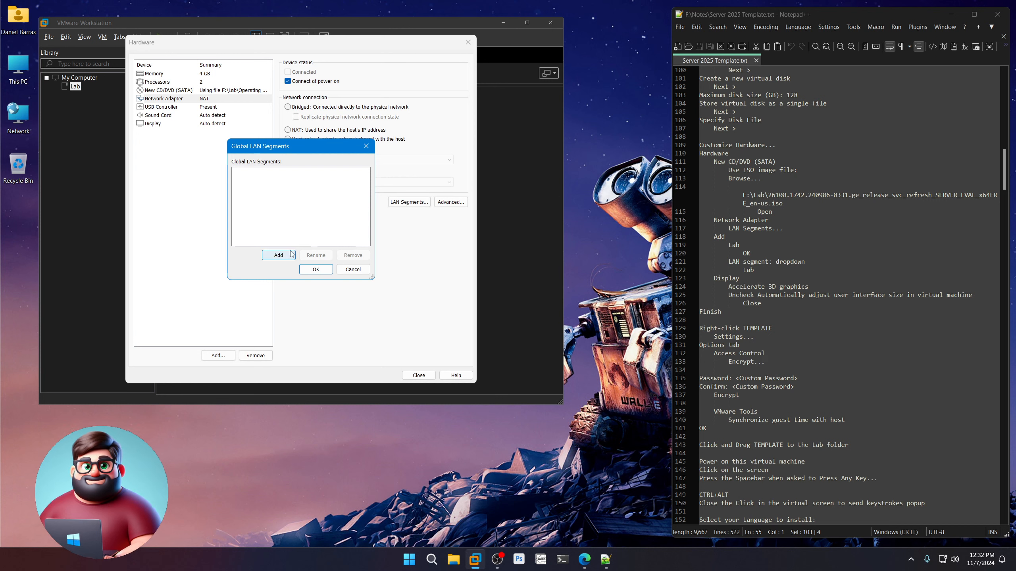
pyautogui.click(279, 255)
pyautogui.write('Lab')
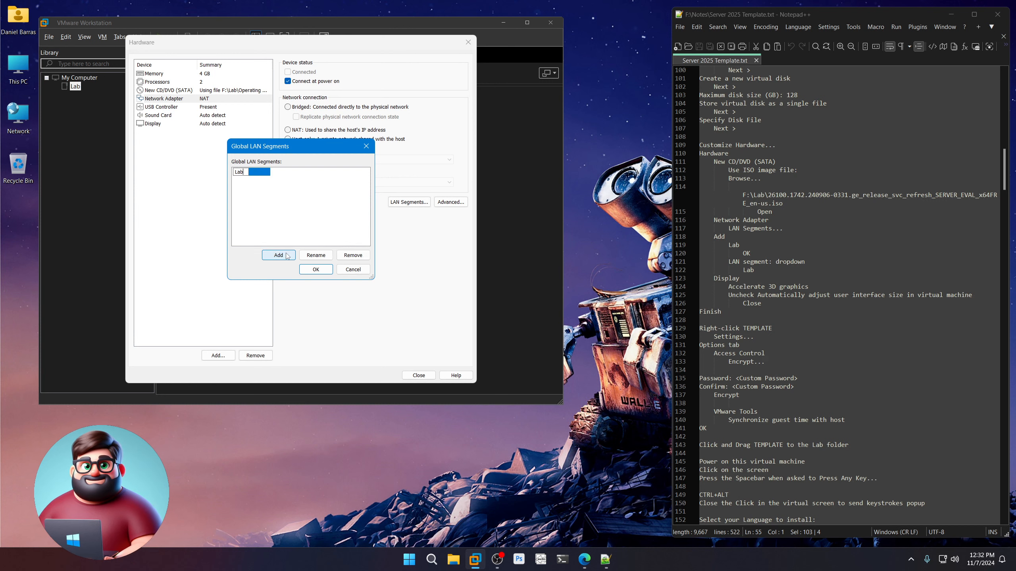
pyautogui.press('Return')
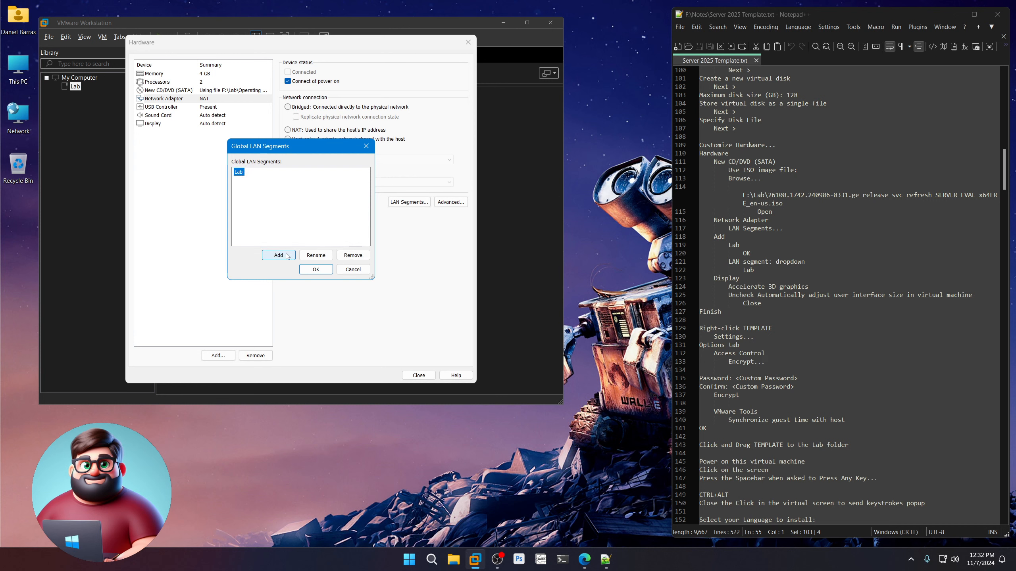
pyautogui.click(319, 272)
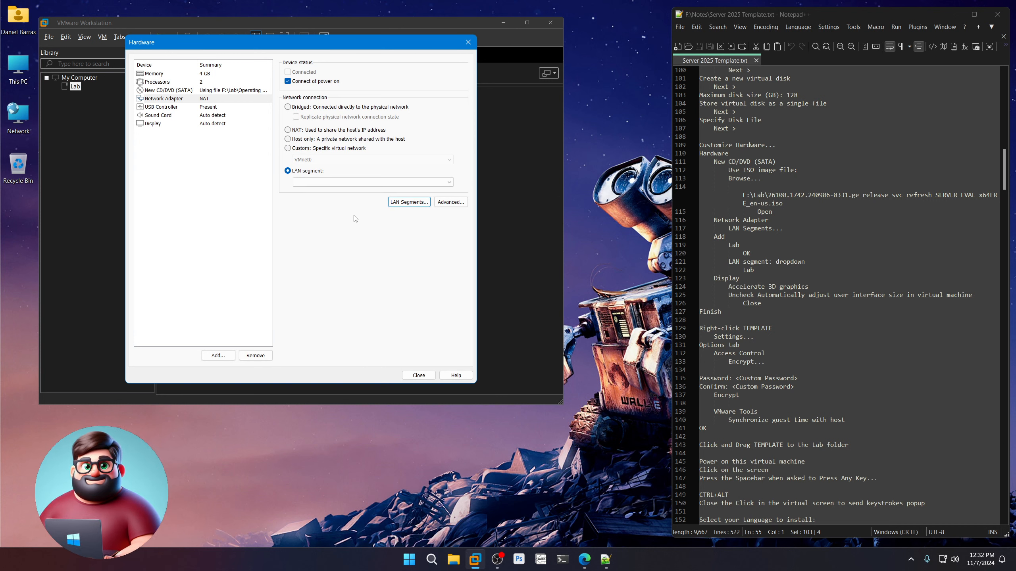
pyautogui.click(430, 182)
pyautogui.click(430, 192)
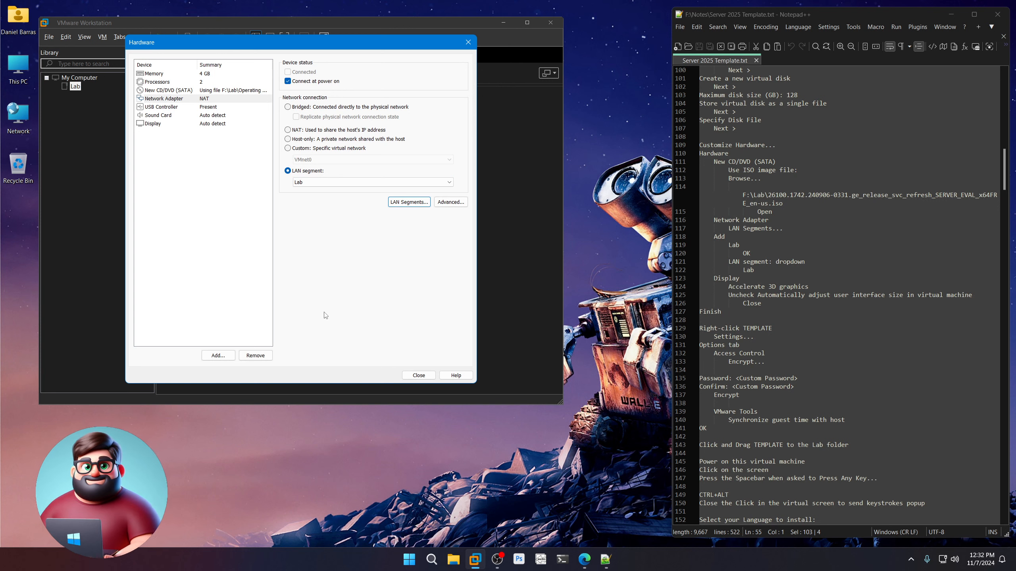
pyautogui.click(190, 127)
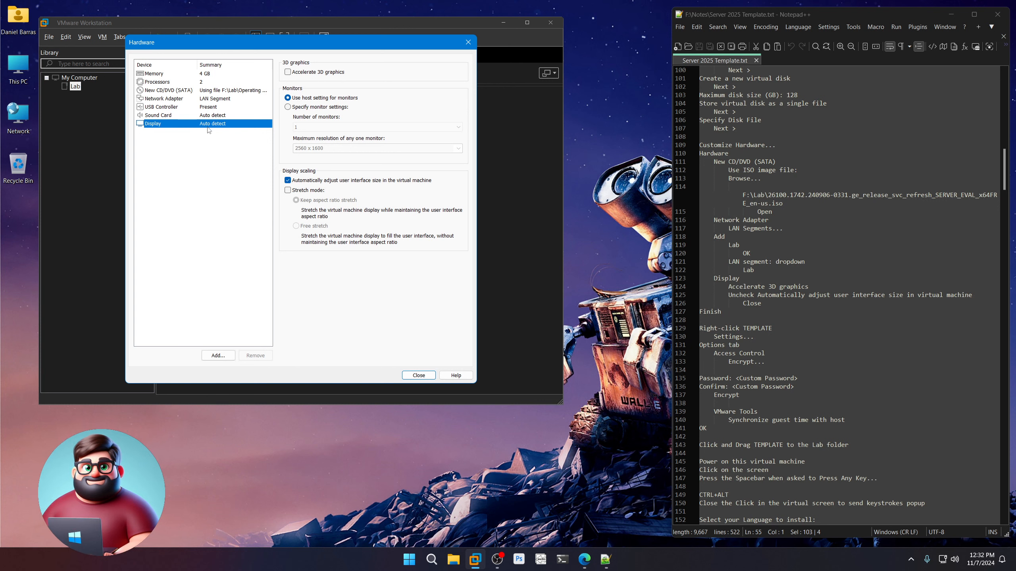
# Enable Accelerate 3D graphics, disable automatic interface resizing, then close and finish the wizard.
pyautogui.click(316, 75)
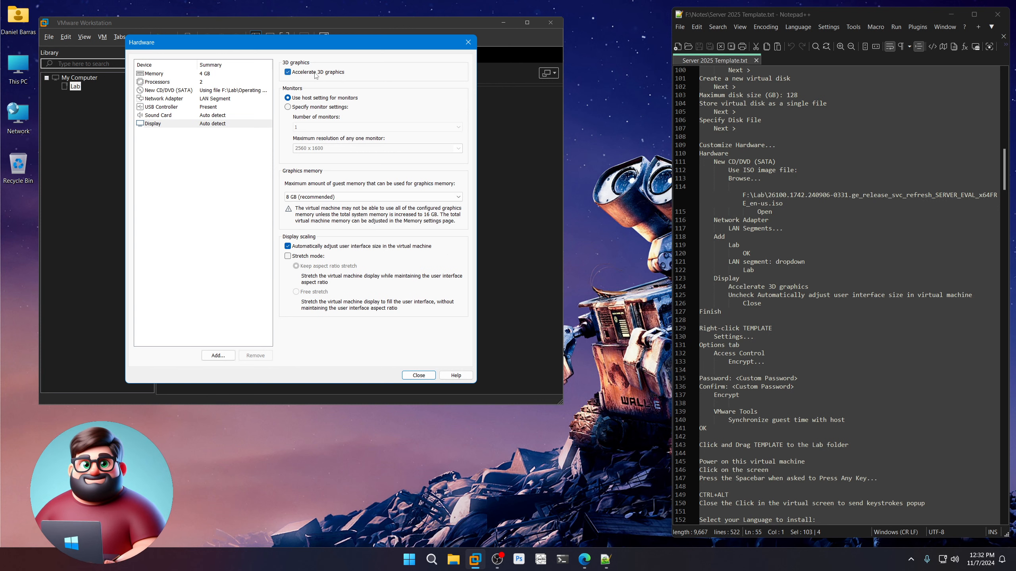
pyautogui.click(321, 247)
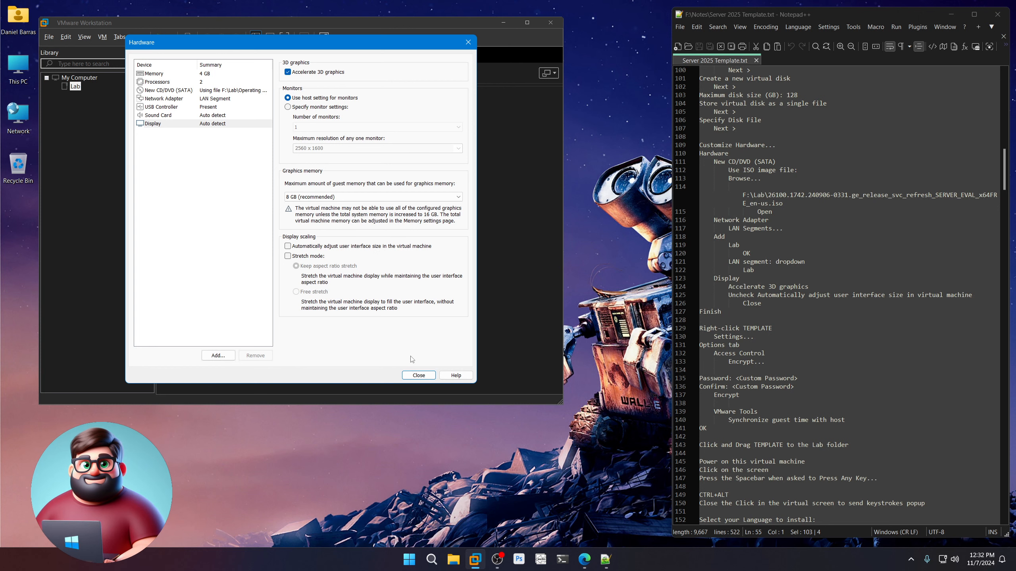
pyautogui.click(415, 375)
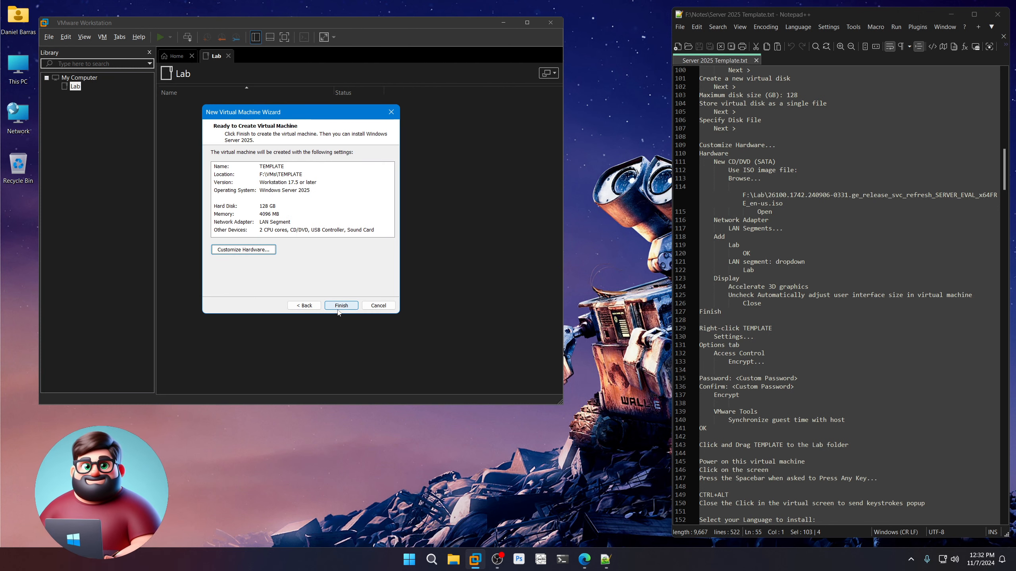
pyautogui.click(338, 307)
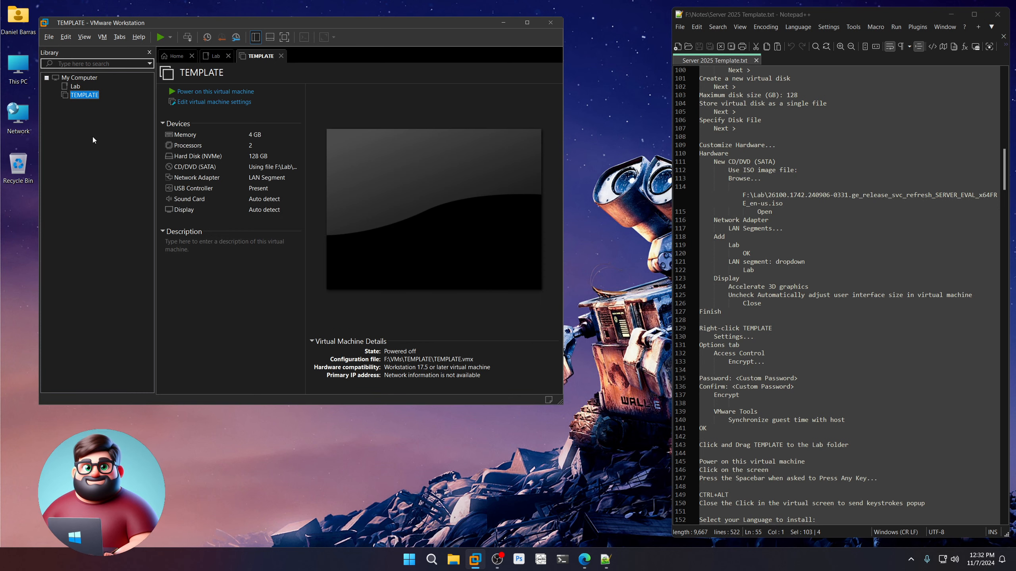
# Open TEMPLATE's settings to the Options > Access Control page.
pyautogui.rightClick(85, 96)
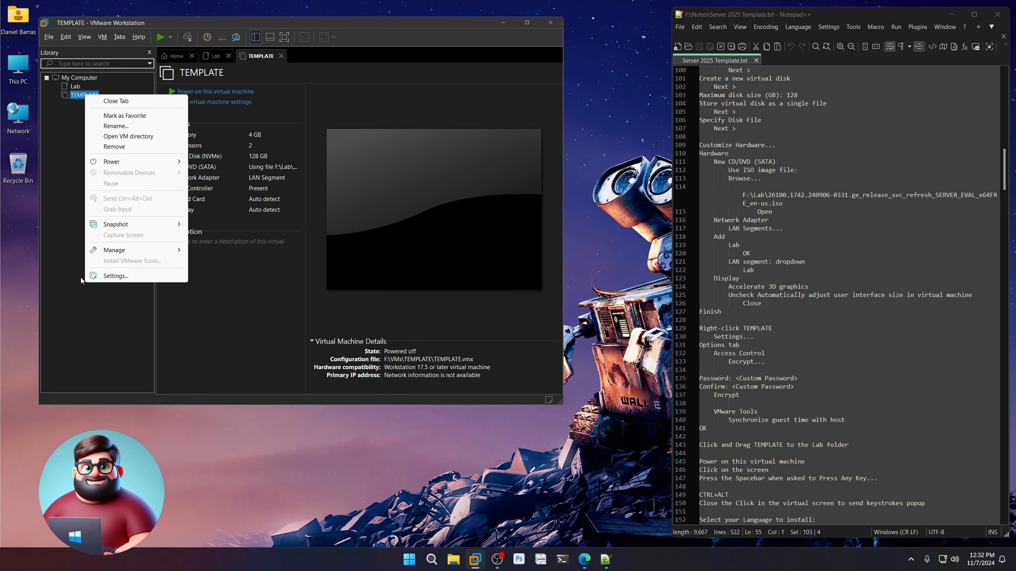
pyautogui.click(116, 277)
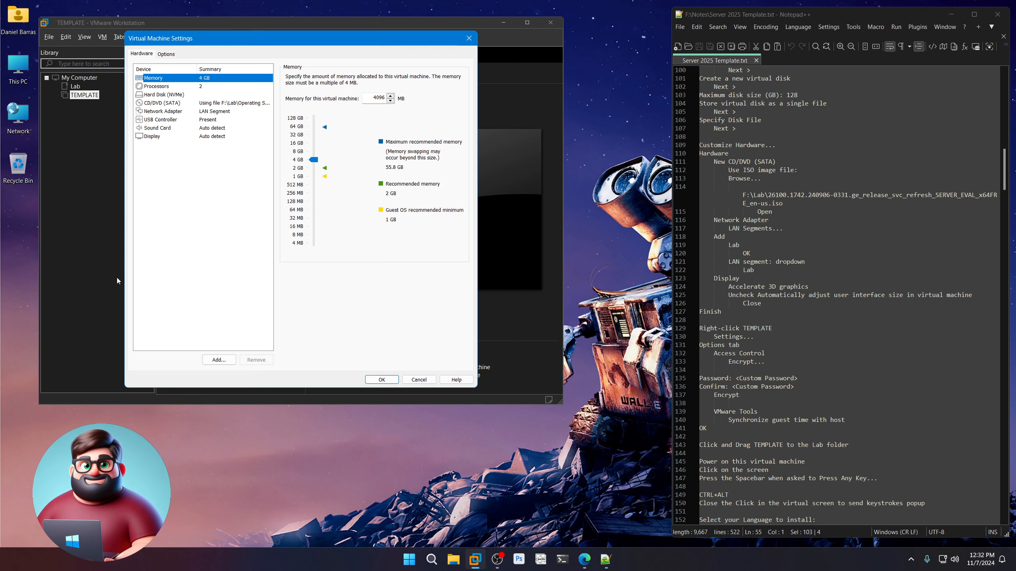
pyautogui.click(167, 54)
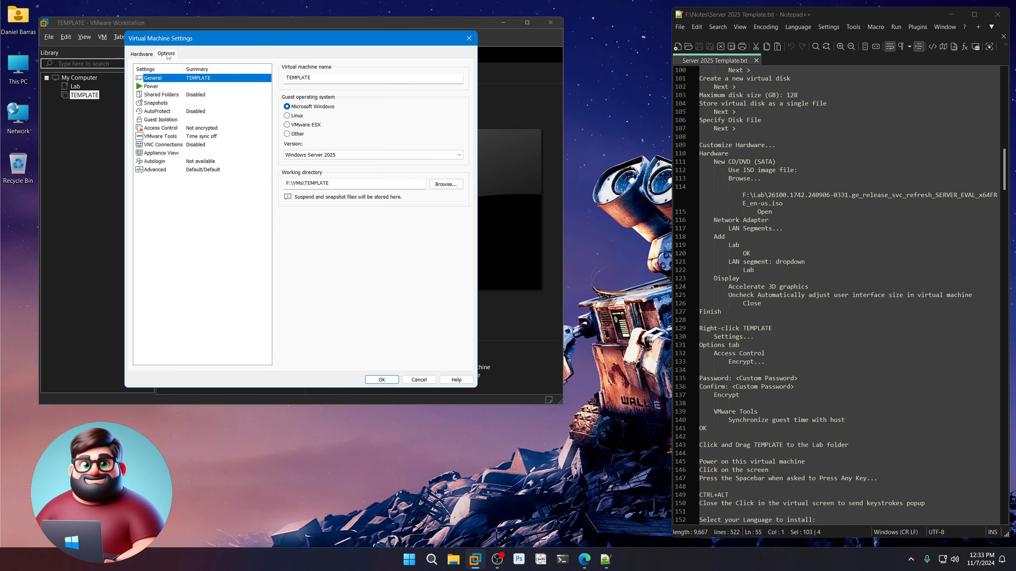
pyautogui.click(216, 130)
# Encrypt only the TPM-support files, entering and confirming the encryption password.
pyautogui.click(443, 120)
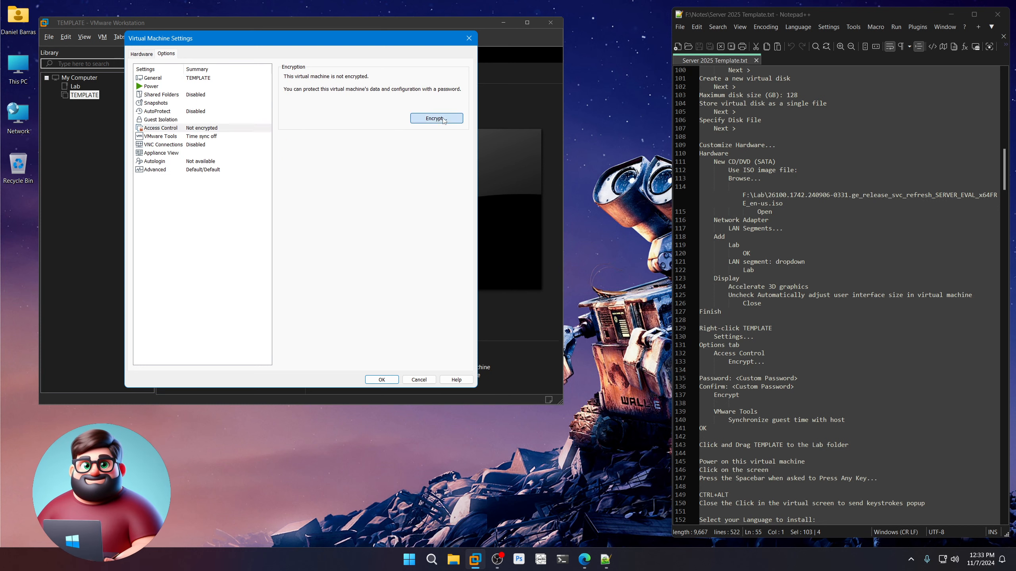
pyautogui.scroll(-5, 798, 253)
pyautogui.click(798, 253)
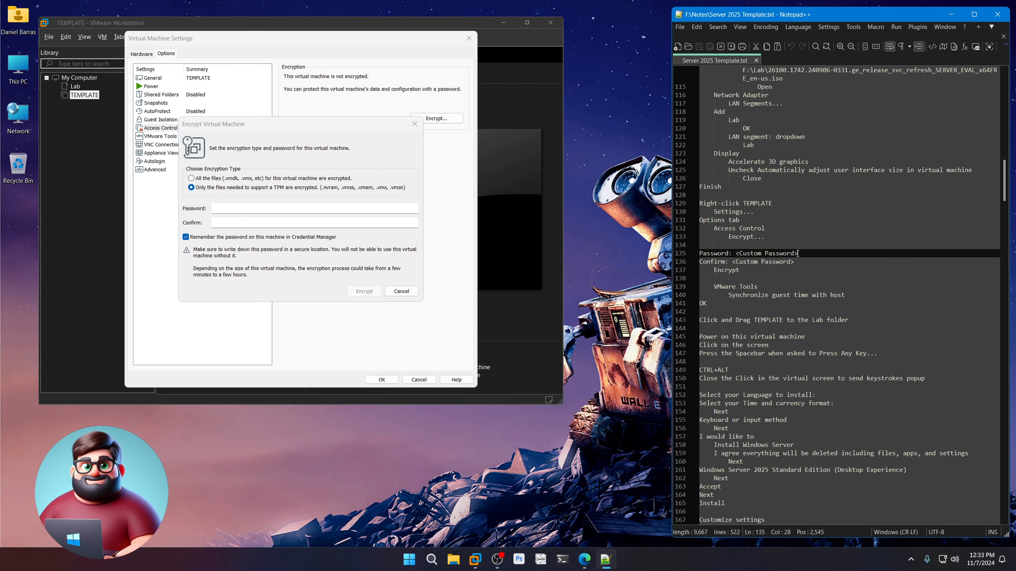
pyautogui.moveTo(797, 253); pyautogui.dragTo(736, 253)
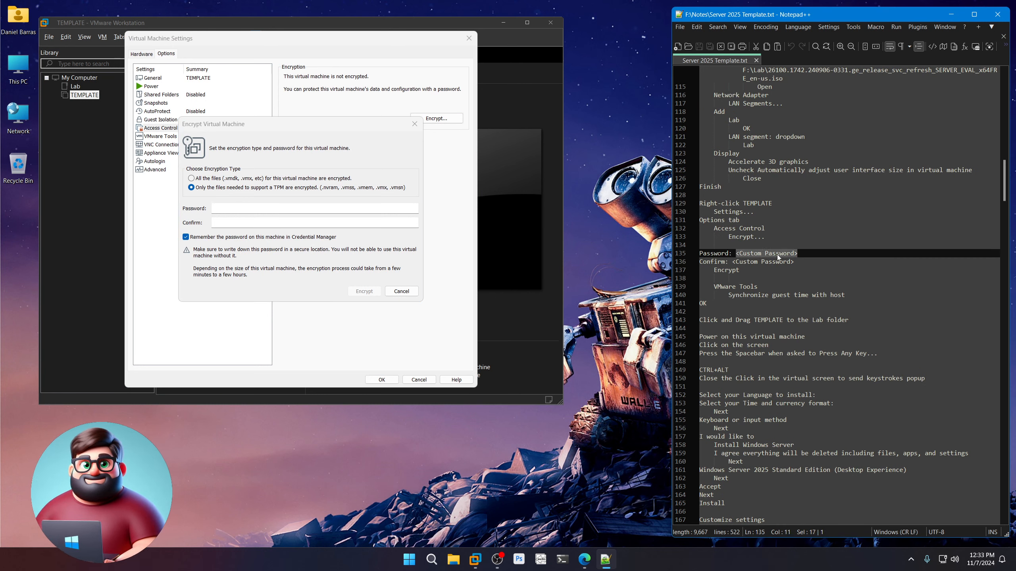
pyautogui.click(320, 207)
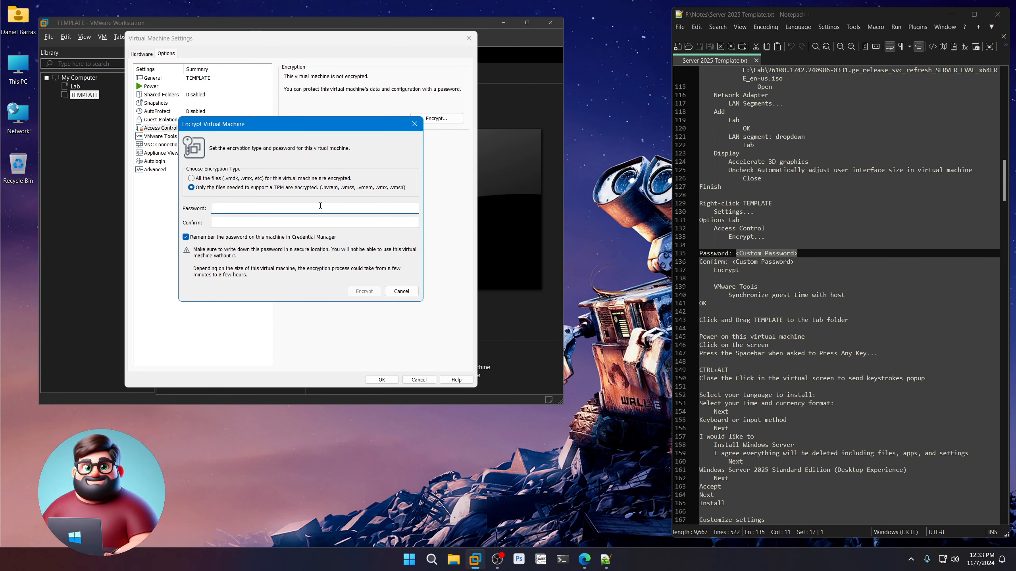
pyautogui.write('••••••••')
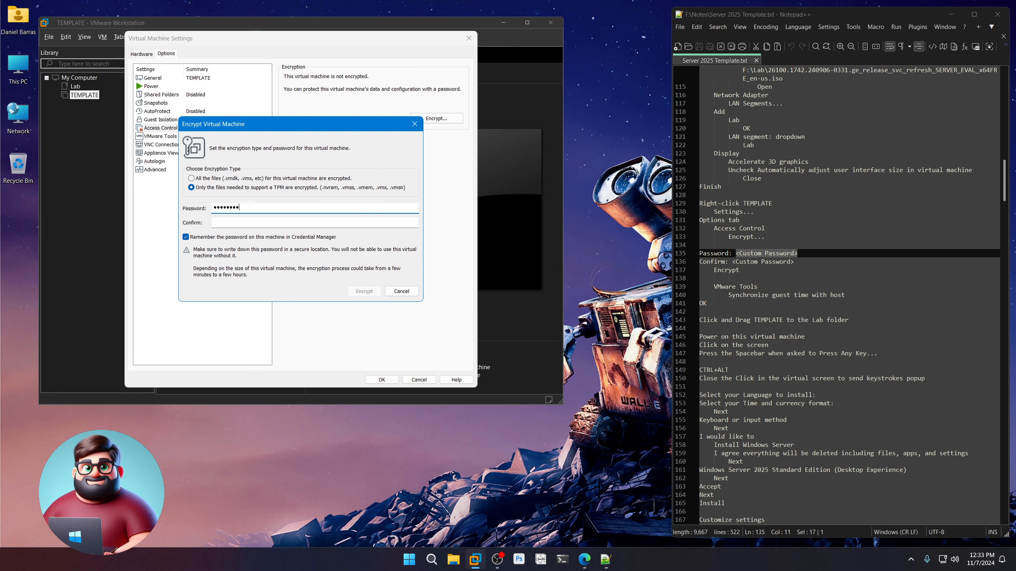
pyautogui.write('••••••••')
pyautogui.press('Tab')
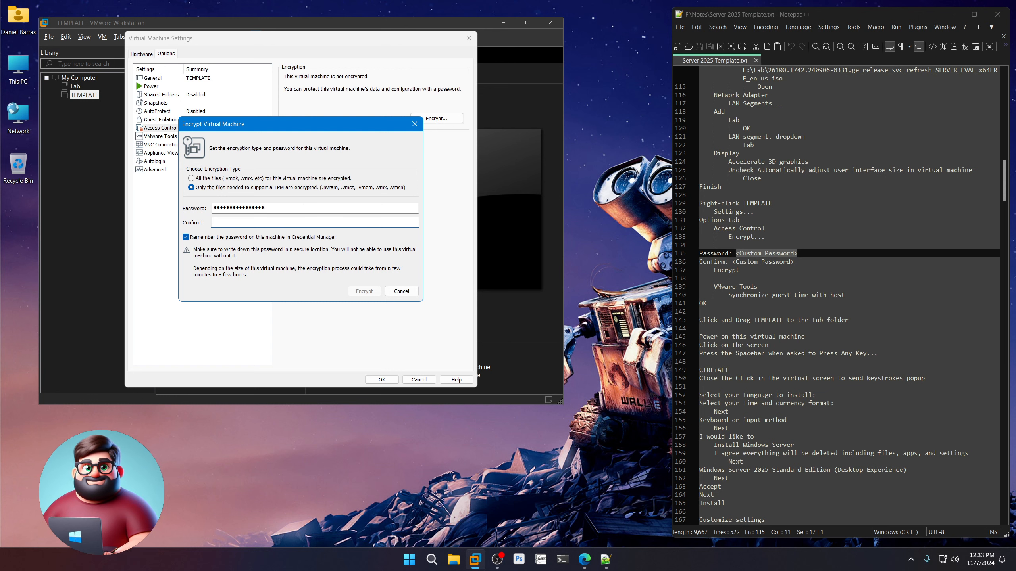
pyautogui.write('••••••••••••••••')
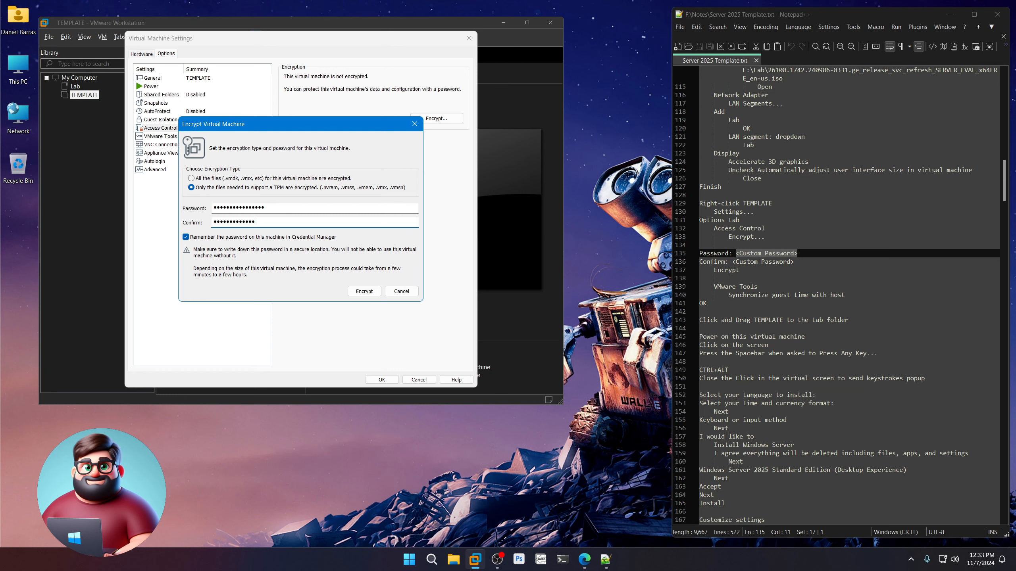
pyautogui.click(378, 290)
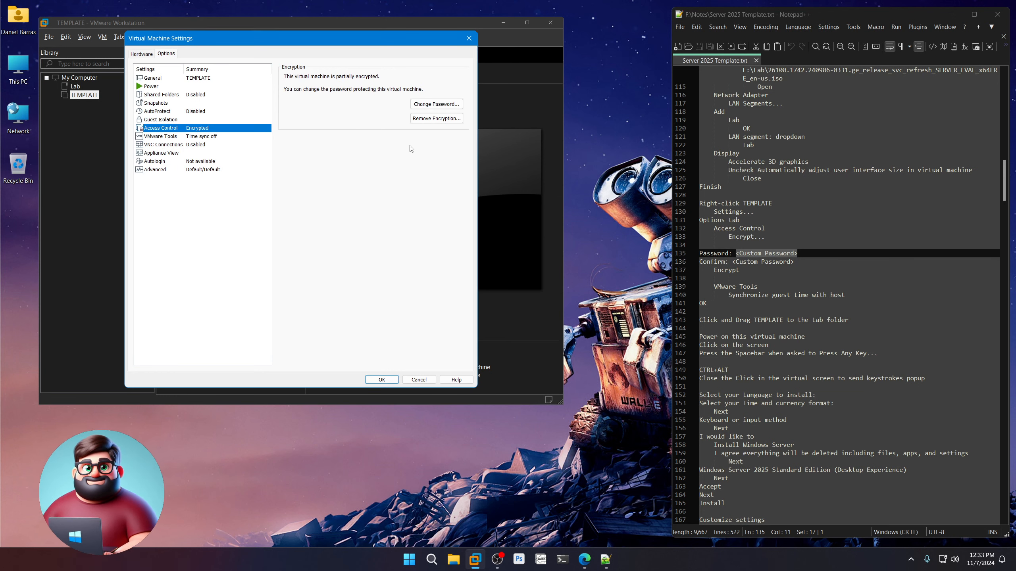
pyautogui.scroll(-3, 764, 255)
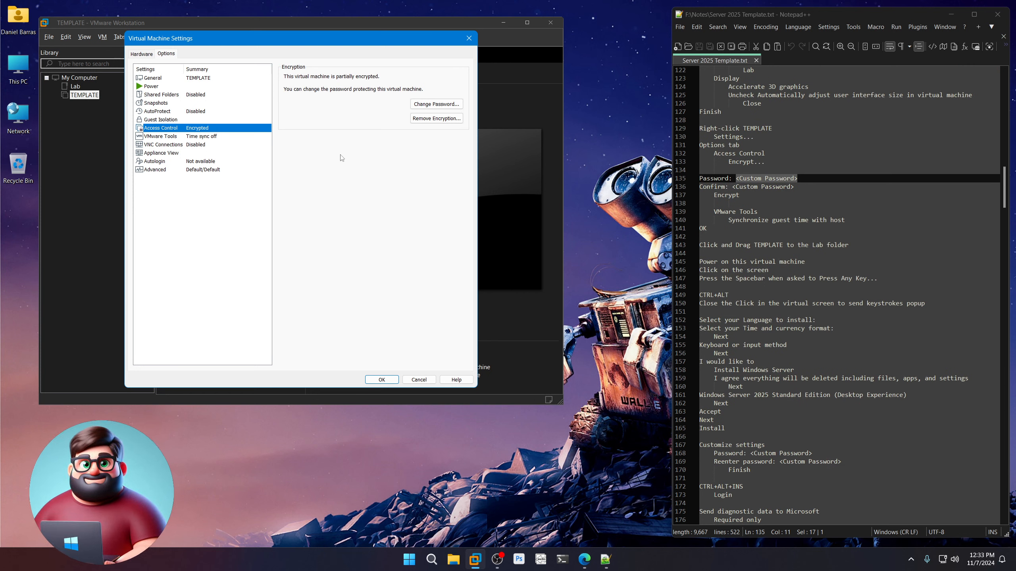
# Turn on Synchronize guest time with host, then review the hardware list without adding a device.
pyautogui.click(213, 138)
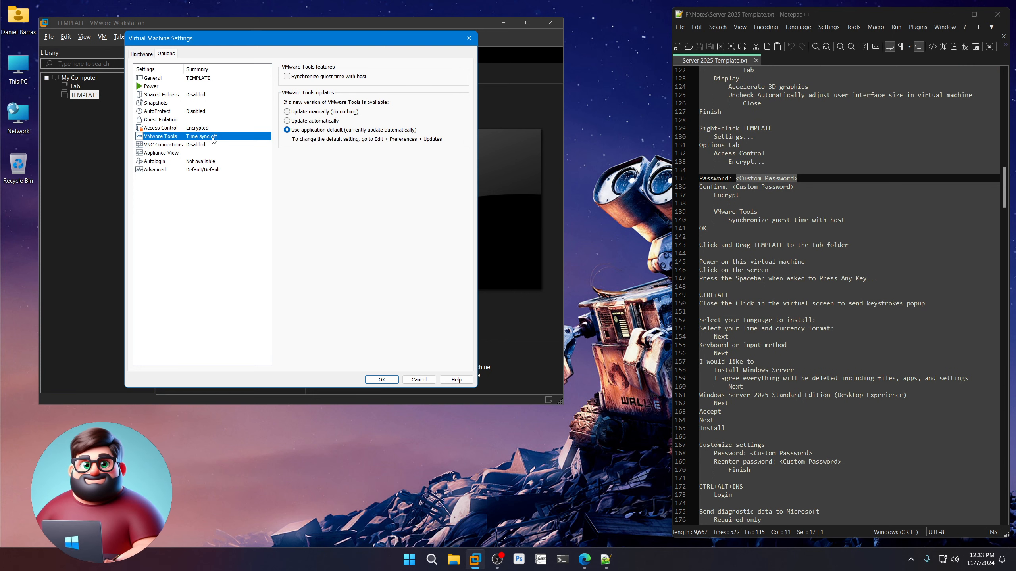
pyautogui.click(324, 77)
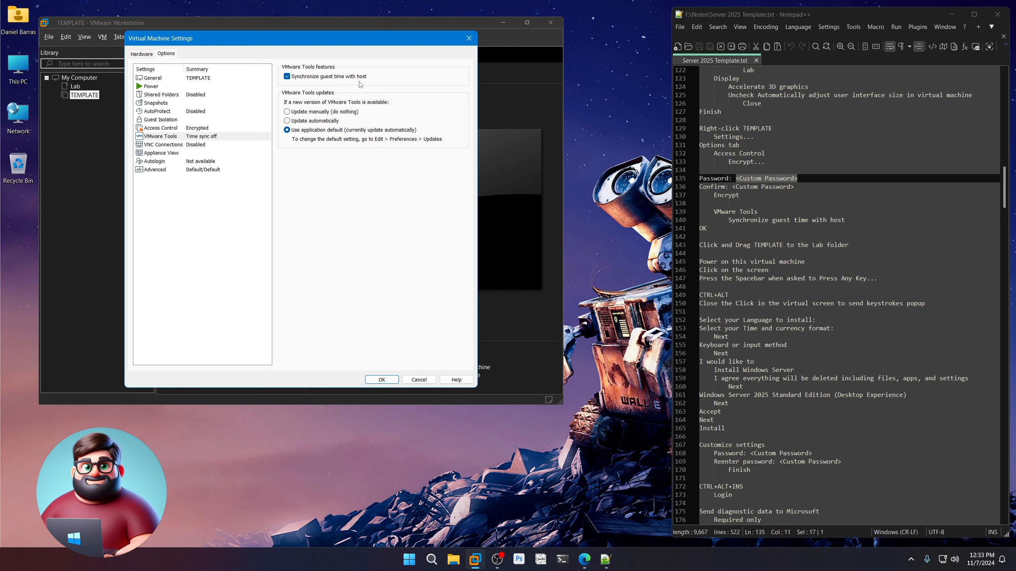
pyautogui.click(141, 54)
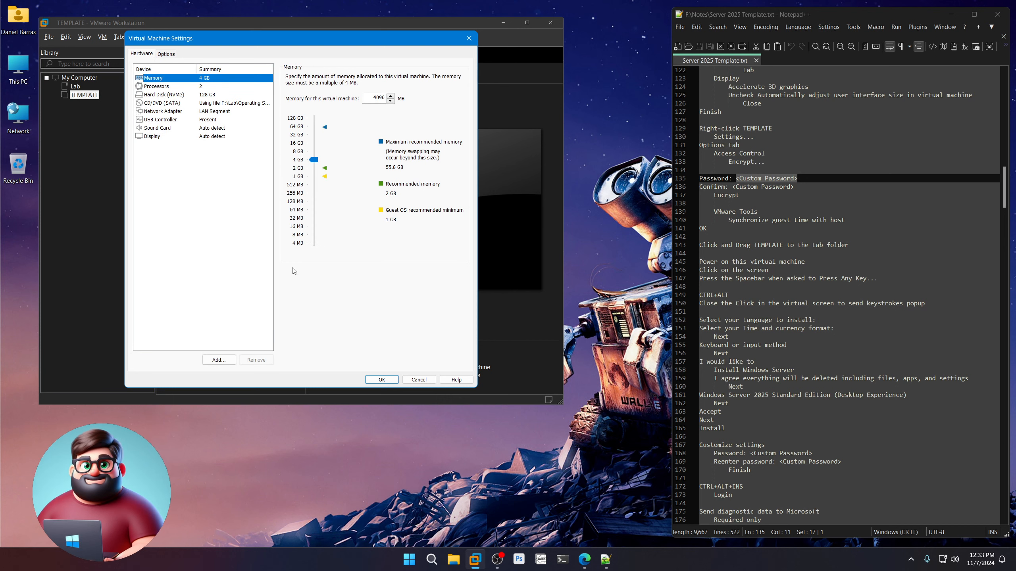
pyautogui.scroll(-2, 734, 255)
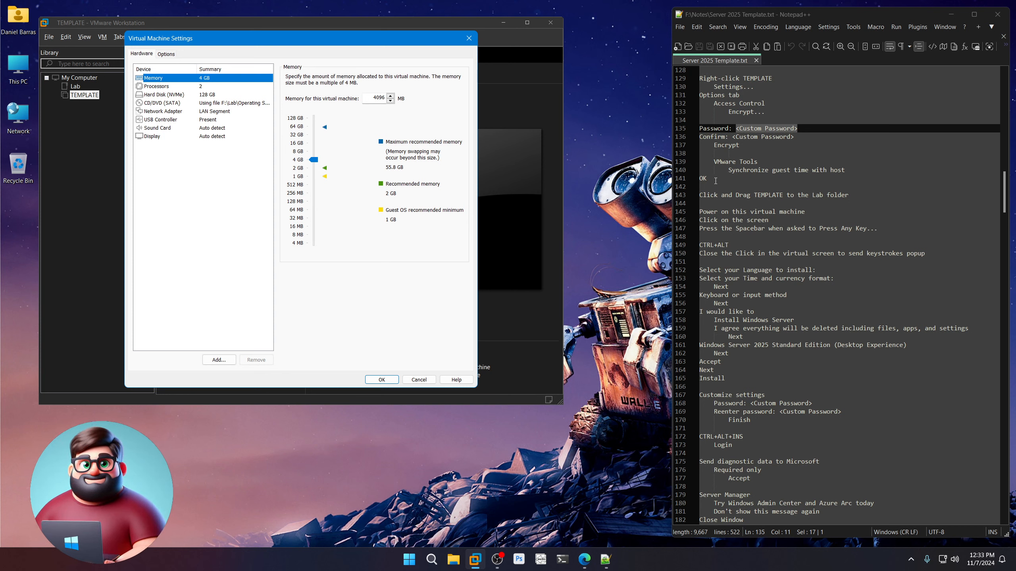
pyautogui.click(218, 360)
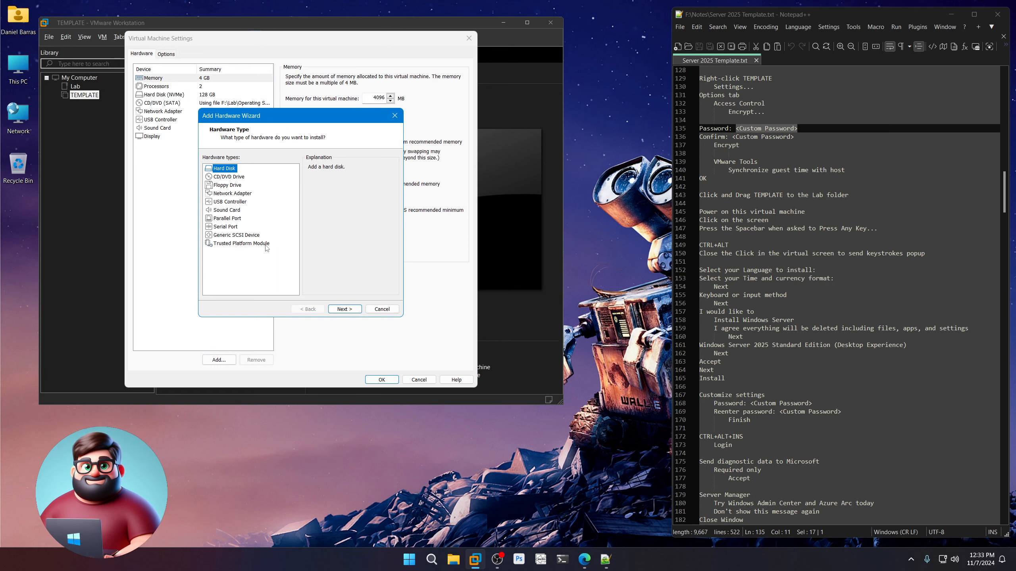
pyautogui.click(382, 309)
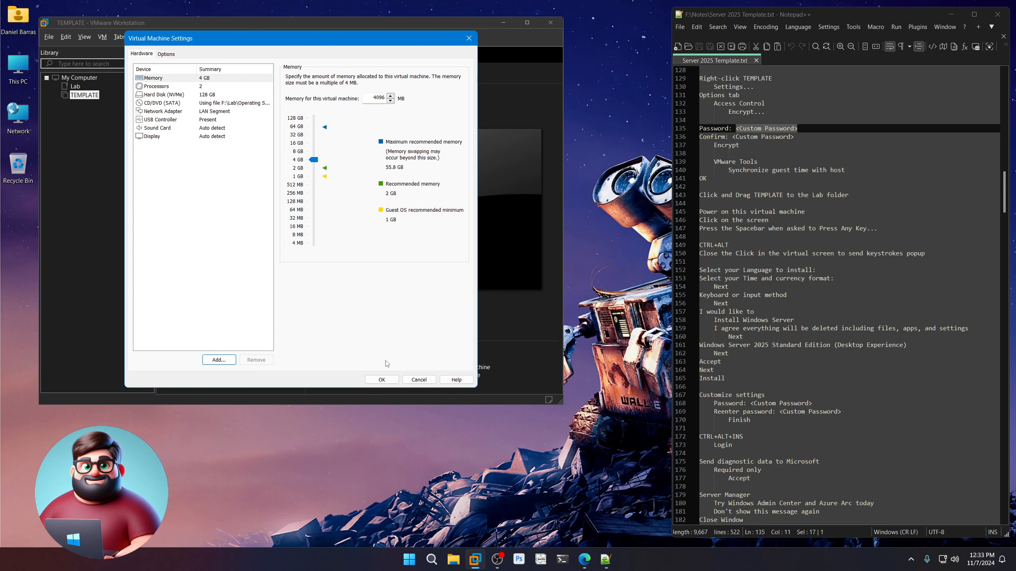
# Save the settings with OK and drag TEMPLATE into the library's Lab folder.
pyautogui.click(382, 380)
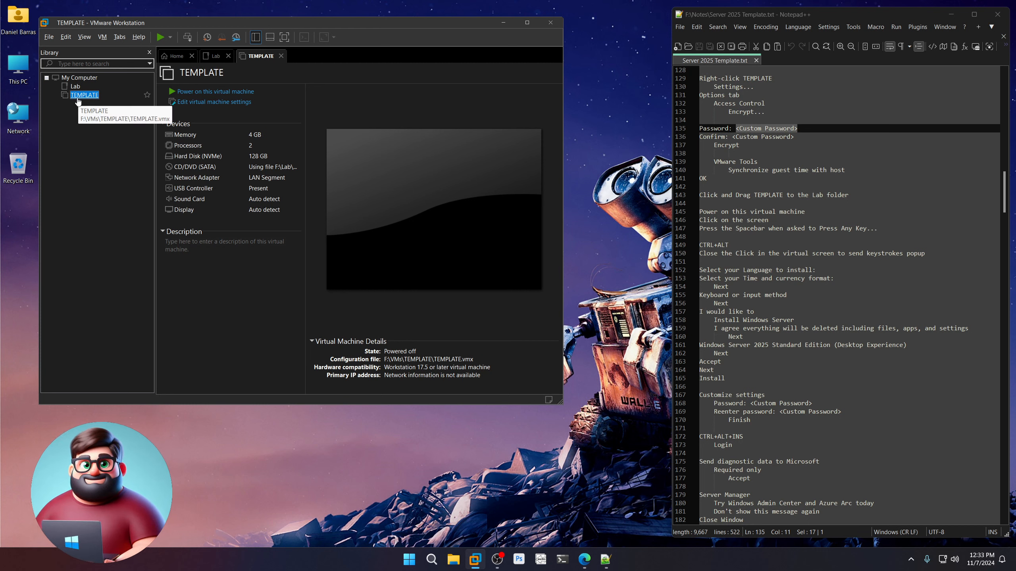
pyautogui.moveTo(78, 98); pyautogui.dragTo(77, 88)
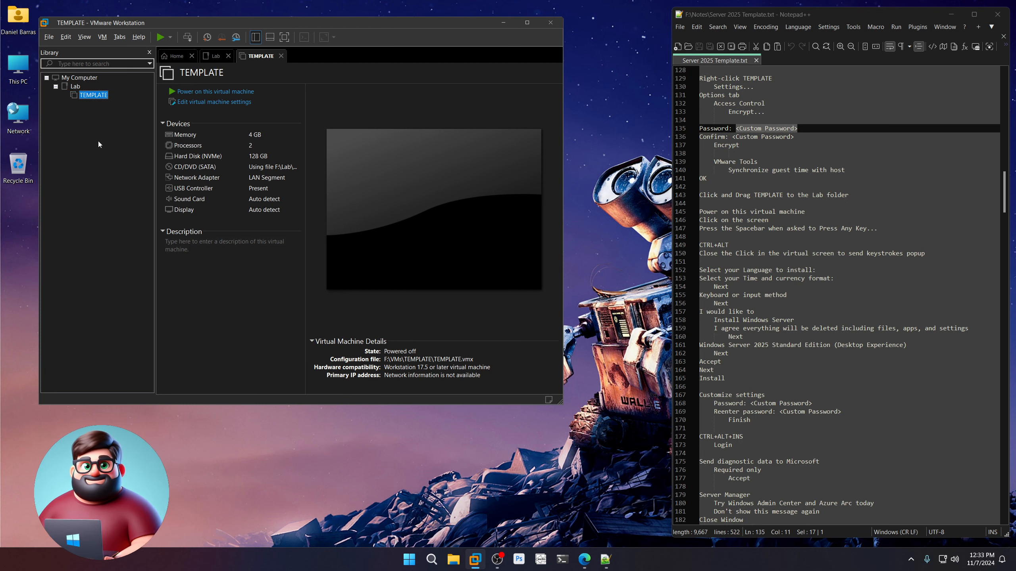
pyautogui.moveTo(850, 196); pyautogui.dragTo(695, 189)
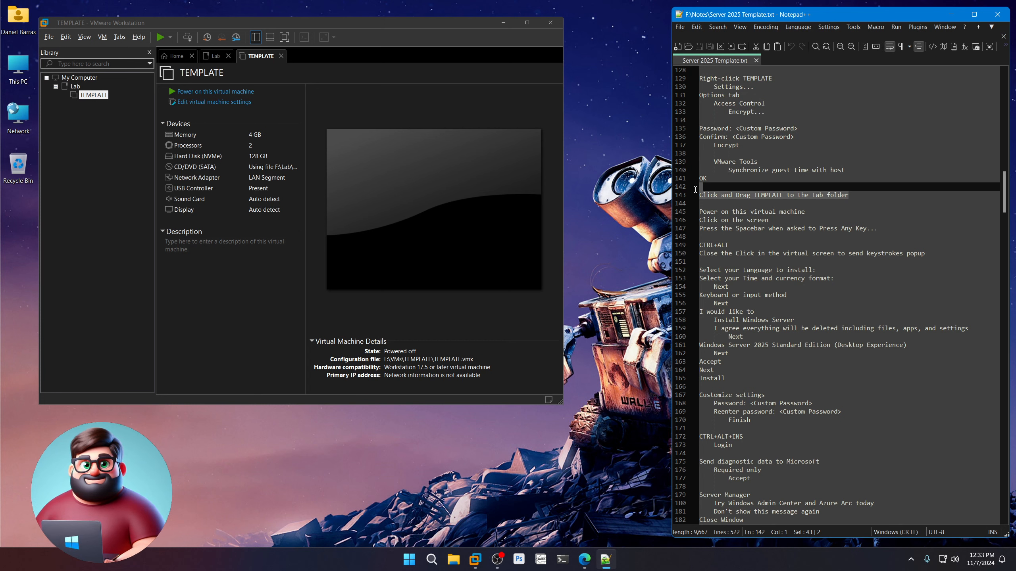
pyautogui.moveTo(881, 229); pyautogui.dragTo(682, 218)
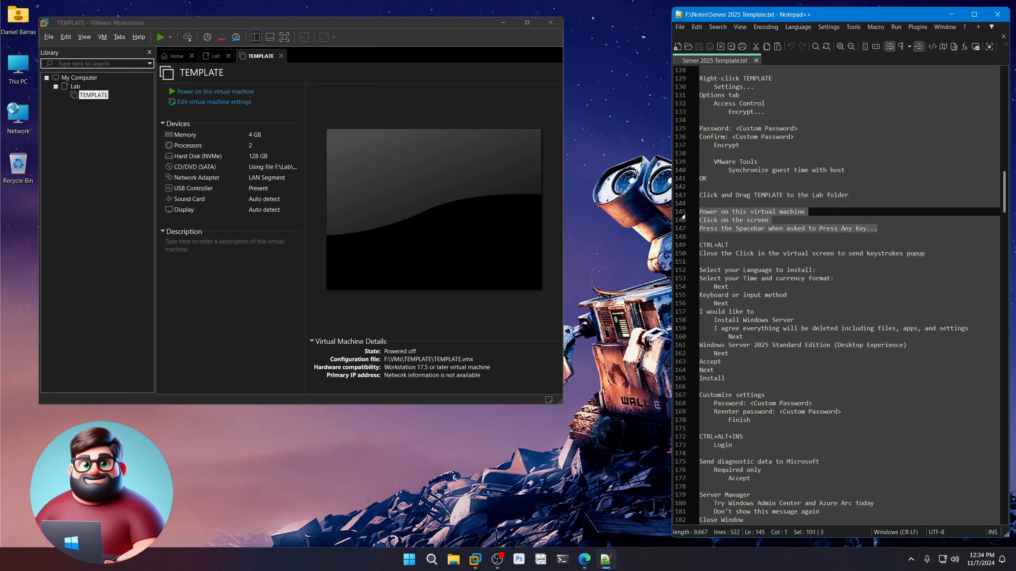
# Power on TEMPLATE and press Space to boot from the Windows Server 2025 ISO.
pyautogui.click(215, 91)
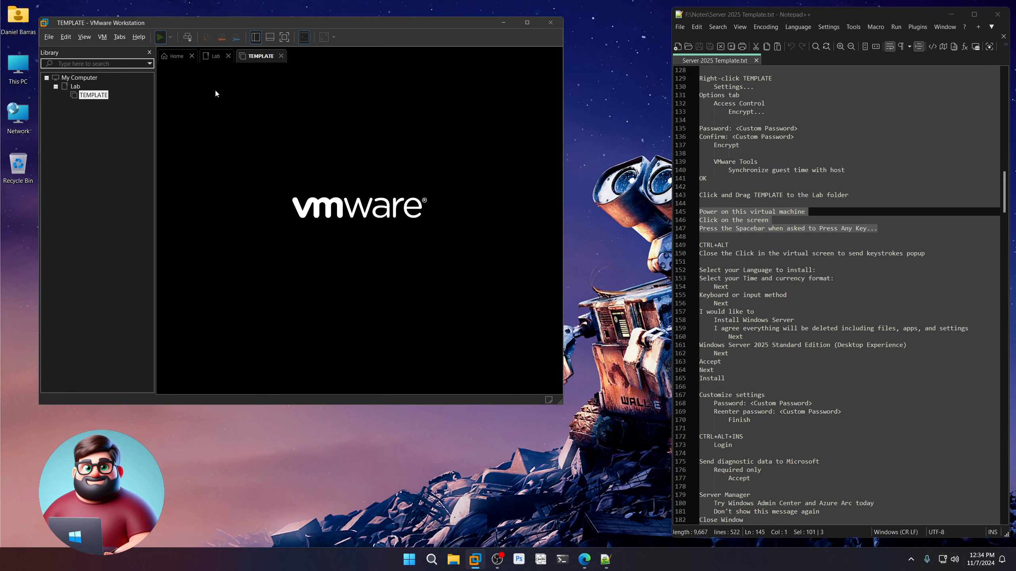
pyautogui.click(215, 94)
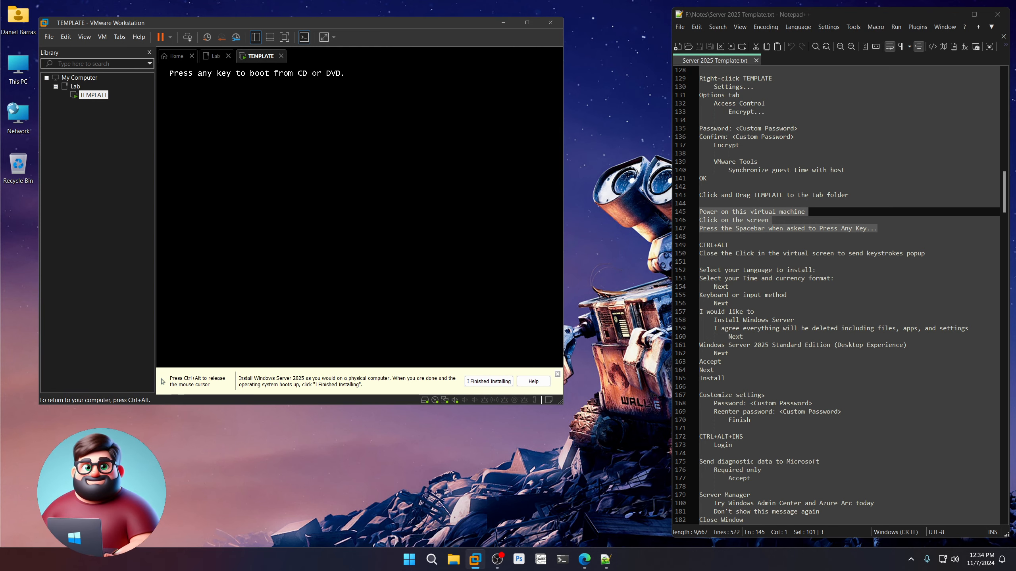
pyautogui.press('space')
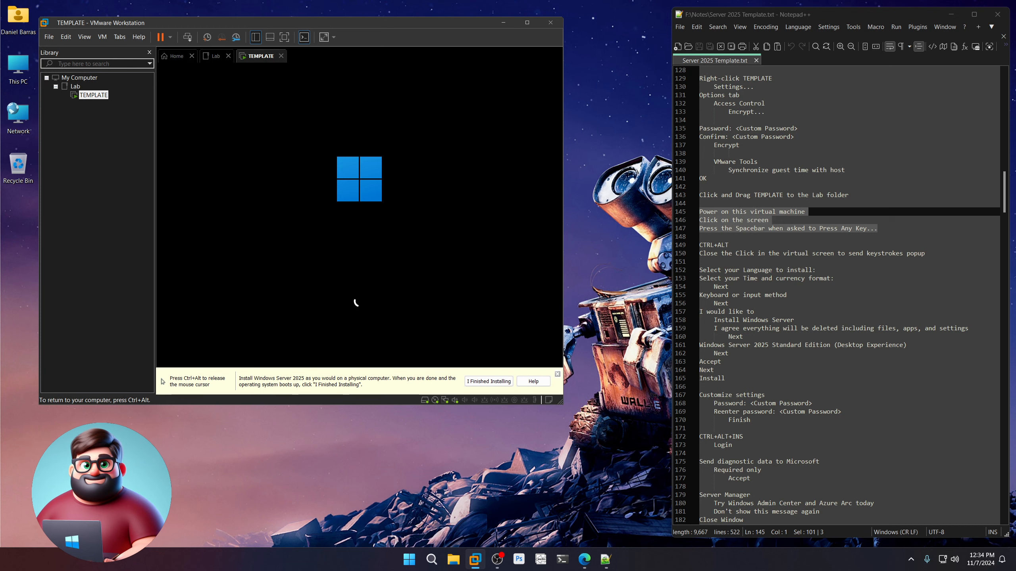
pyautogui.hotkey('ctrl', 'alt')
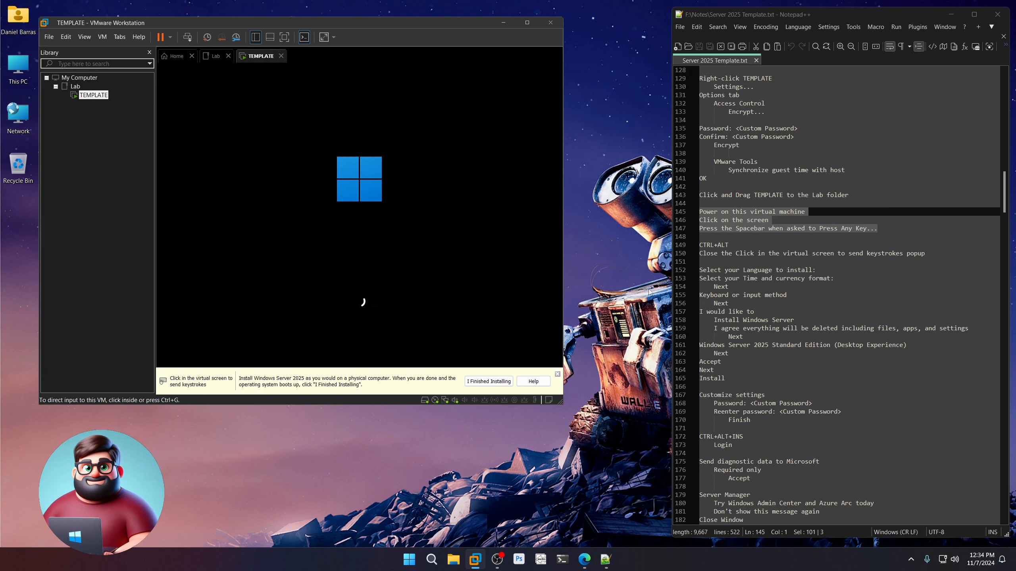
pyautogui.click(557, 375)
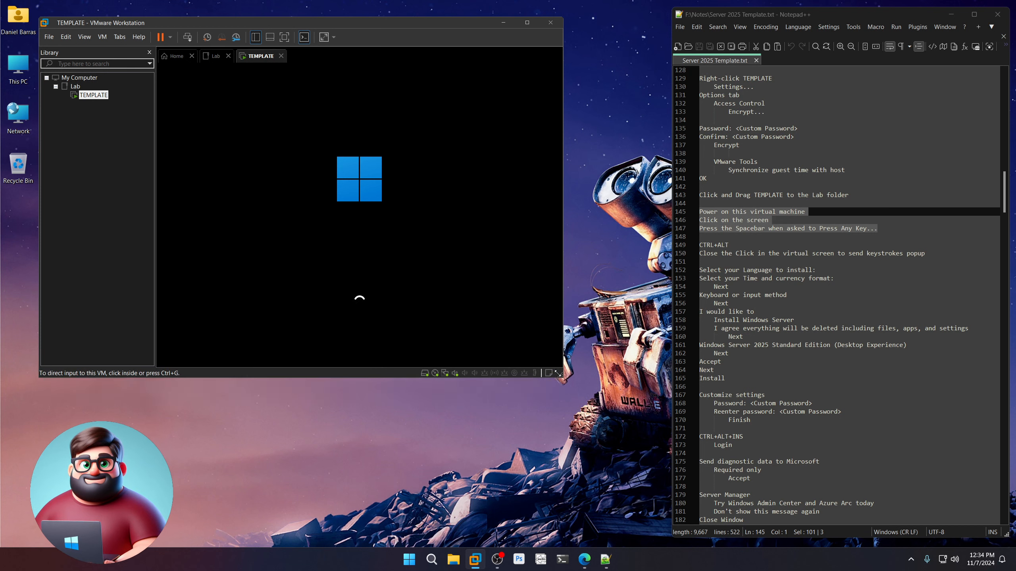
pyautogui.moveTo(924, 254); pyautogui.dragTo(699, 245)
pyautogui.scroll(-3, 776, 316)
pyautogui.scroll(-3, 776, 315)
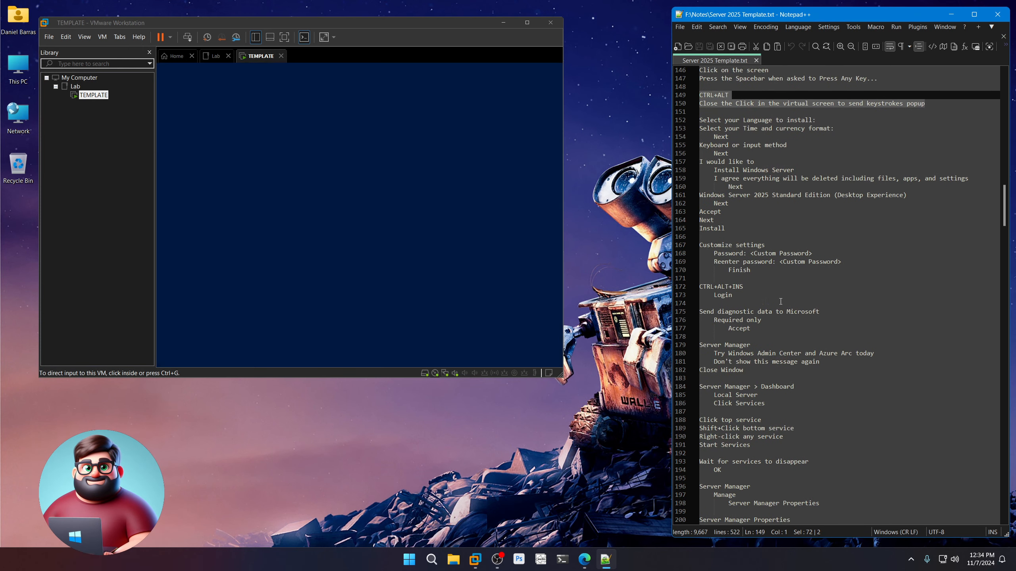
pyautogui.moveTo(752, 229); pyautogui.dragTo(679, 124)
# Keep the default language, time format and US keyboard, acknowledge data deletion, and begin installing.
pyautogui.click(352, 240)
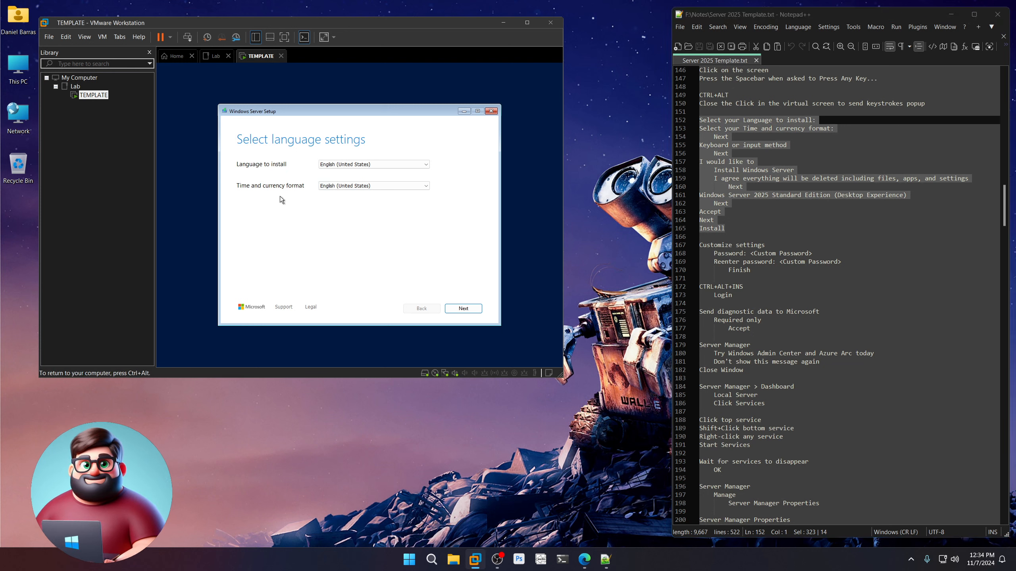
pyautogui.click(462, 308)
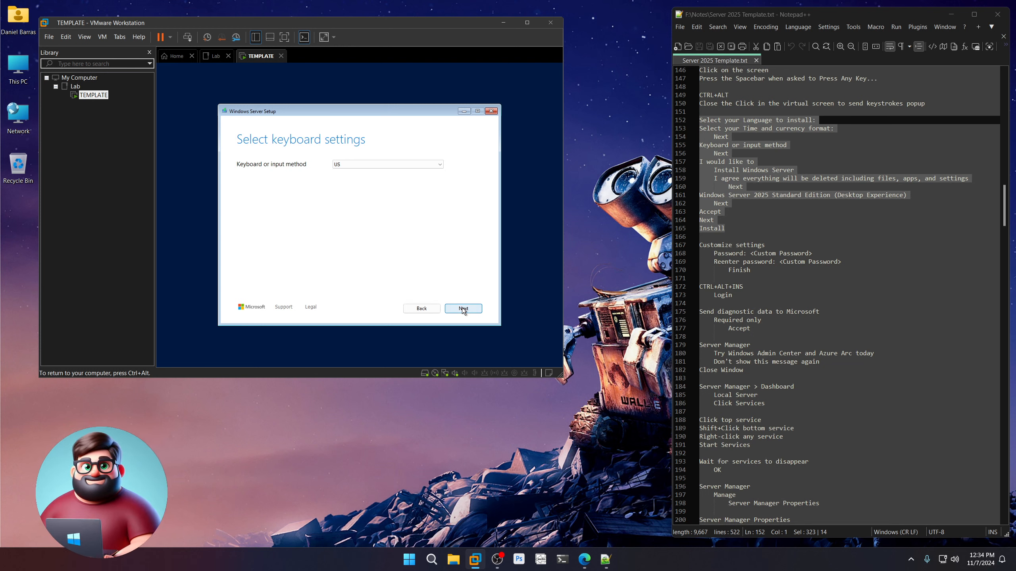
pyautogui.click(442, 165)
pyautogui.click(442, 165)
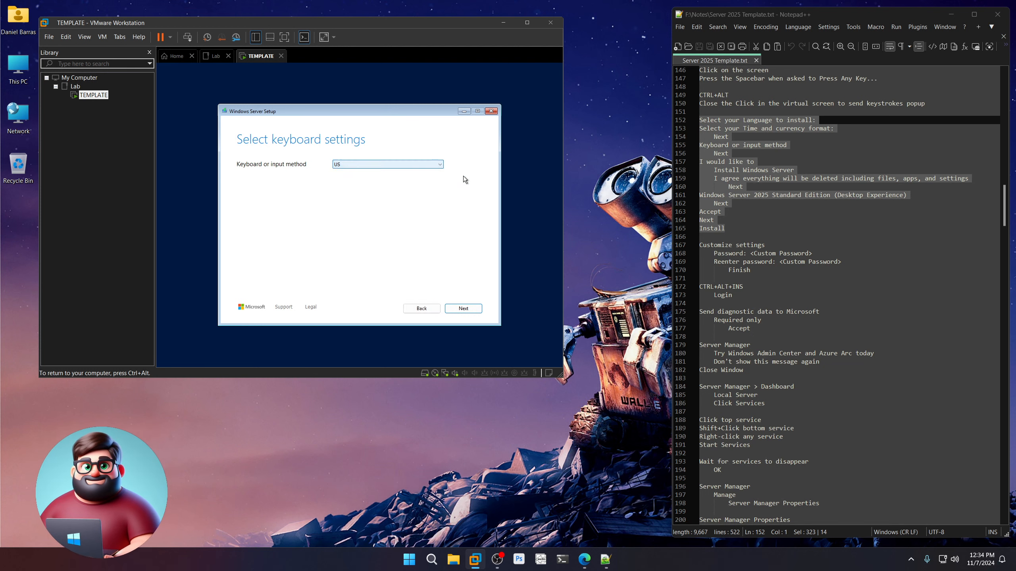
pyautogui.click(464, 309)
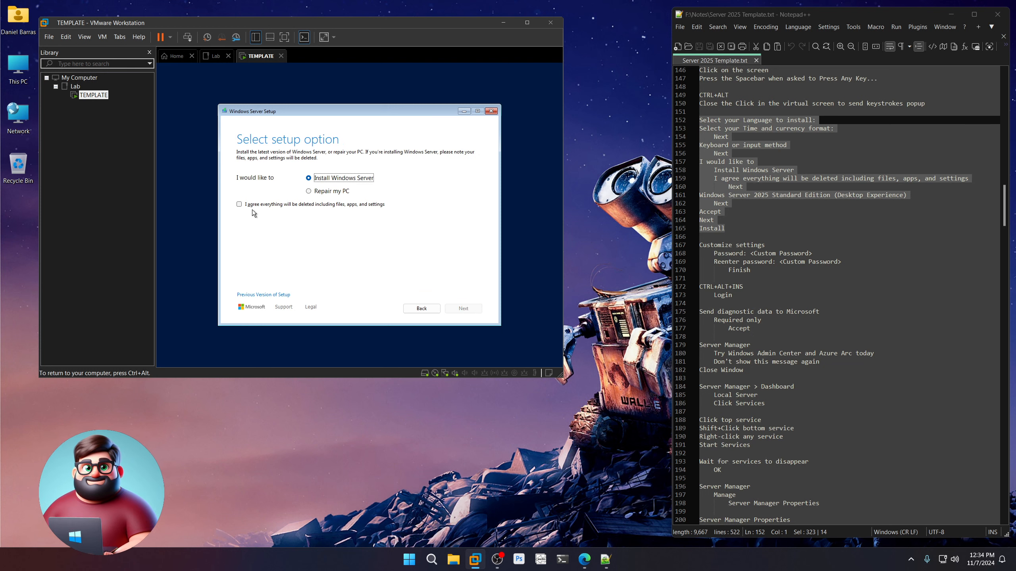
pyautogui.click(239, 204)
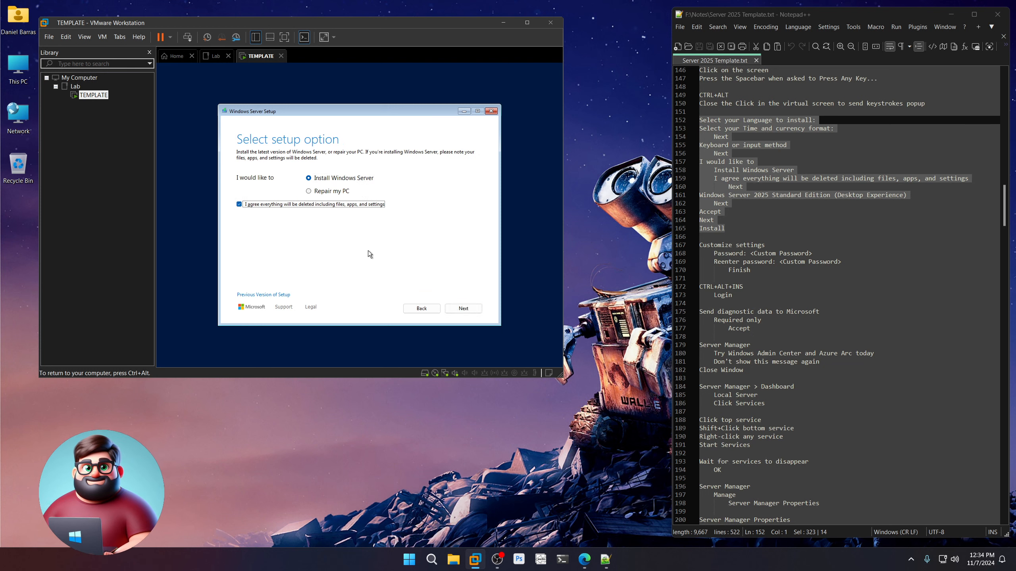
pyautogui.click(463, 309)
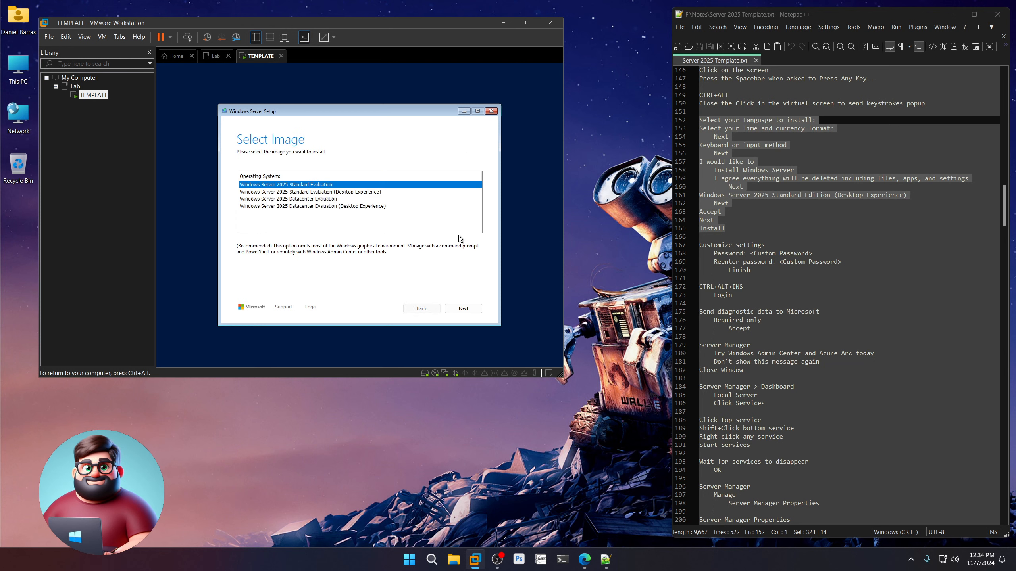
# Choose Standard Evaluation (Desktop Experience), accept the license, and target Disk 0's unallocated space.
pyautogui.click(296, 194)
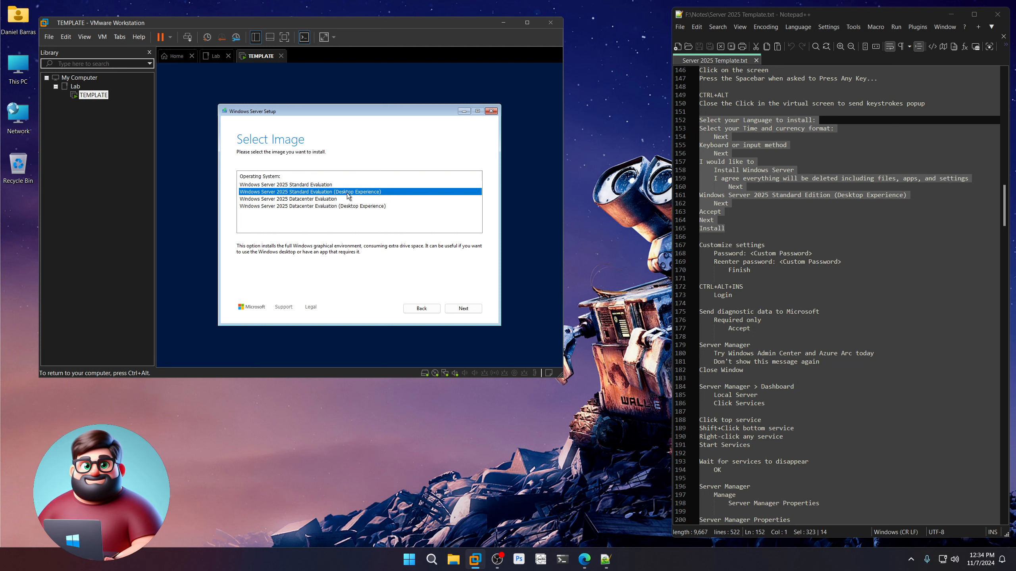
pyautogui.click(463, 308)
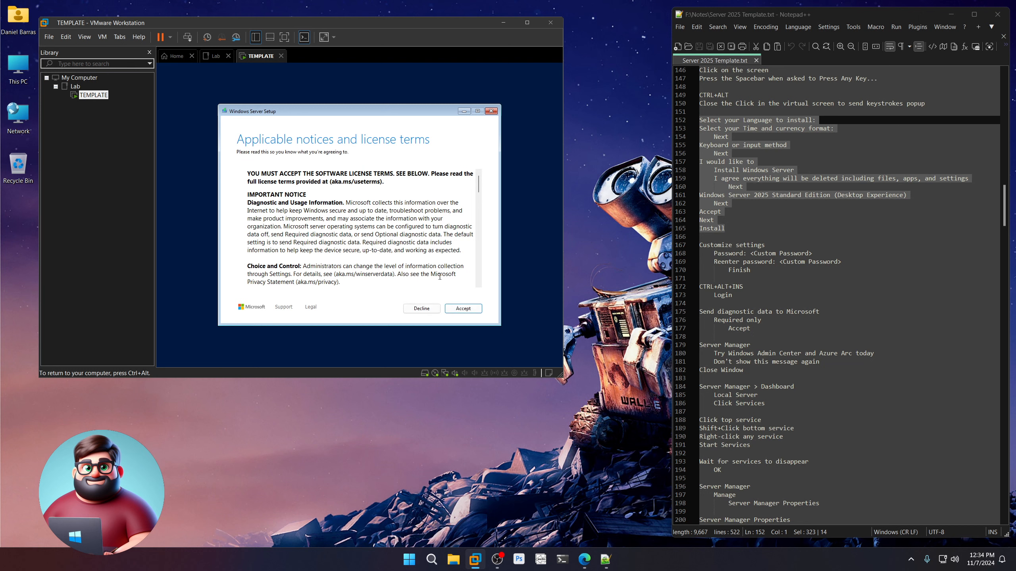
pyautogui.click(464, 309)
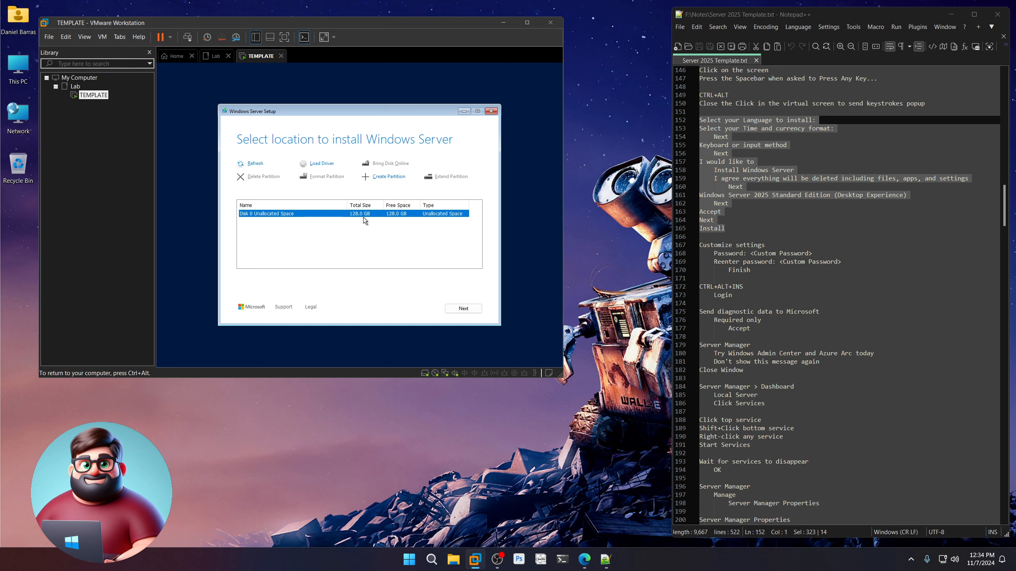
pyautogui.click(469, 308)
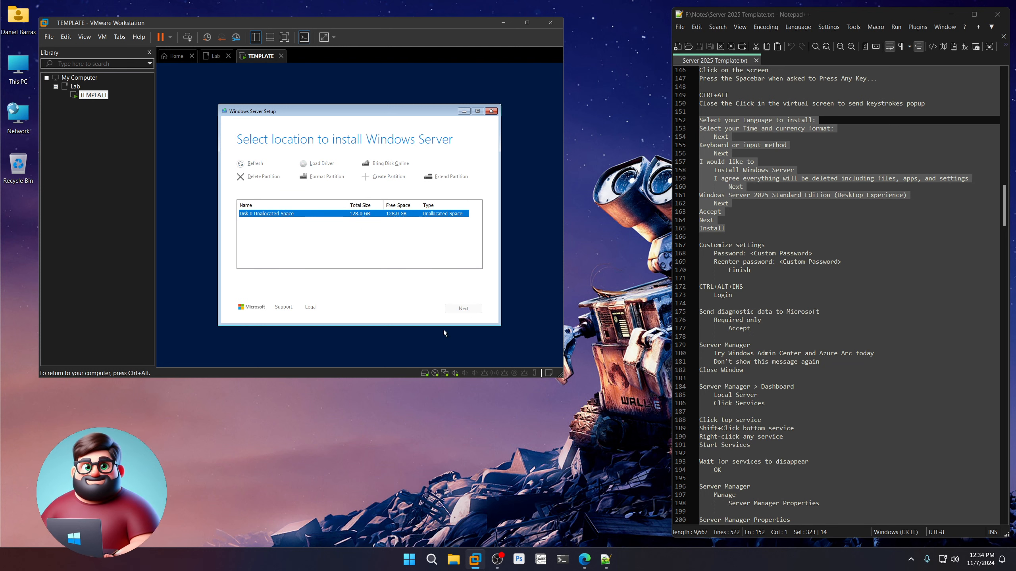
pyautogui.hotkey('ctrl', 'alt')
pyautogui.scroll(-8, 784, 290)
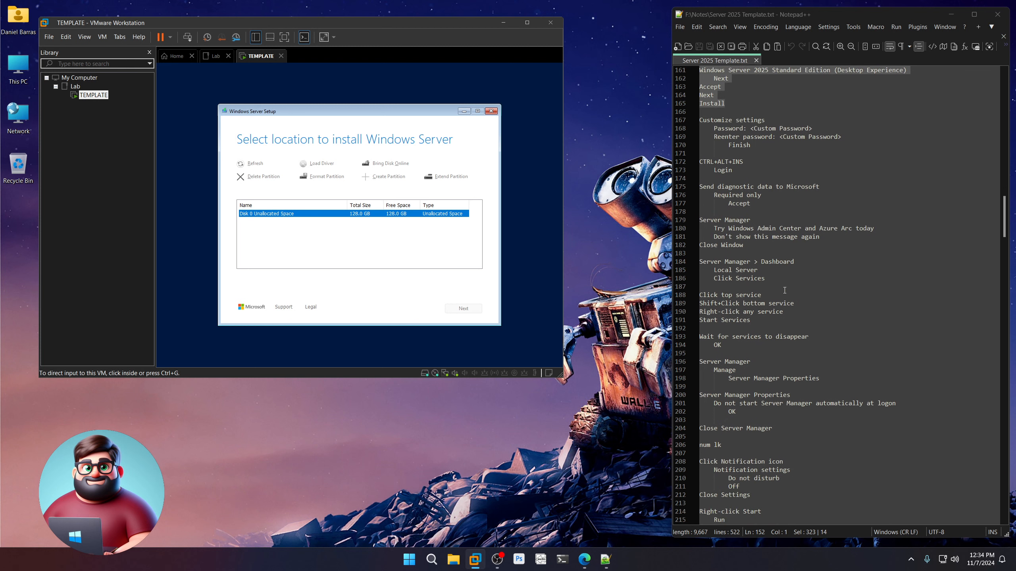
pyautogui.scroll(6, 788, 224)
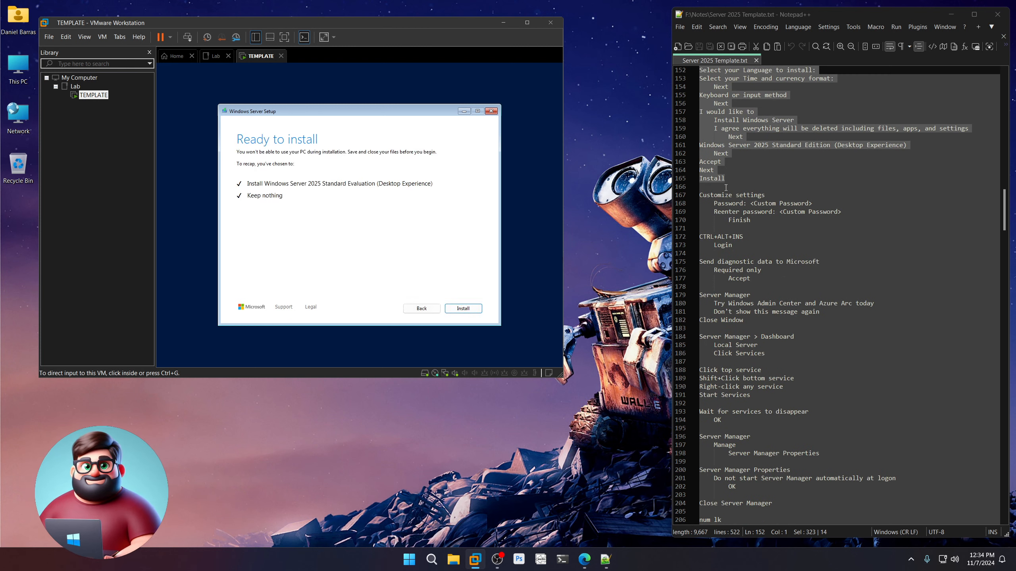
pyautogui.click(458, 319)
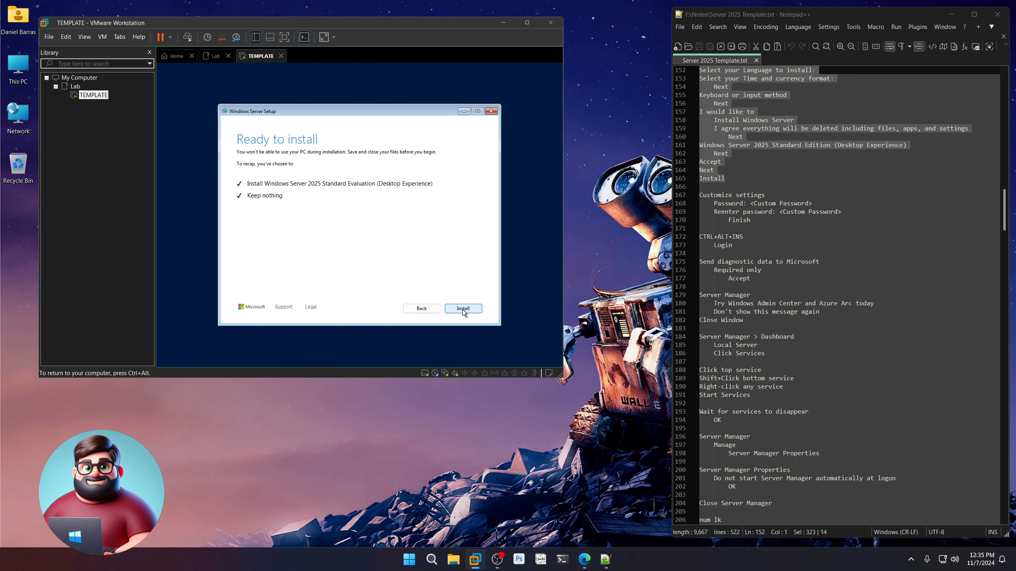
# Start the Windows Server installation and release input to the host while it runs.
pyautogui.click(462, 308)
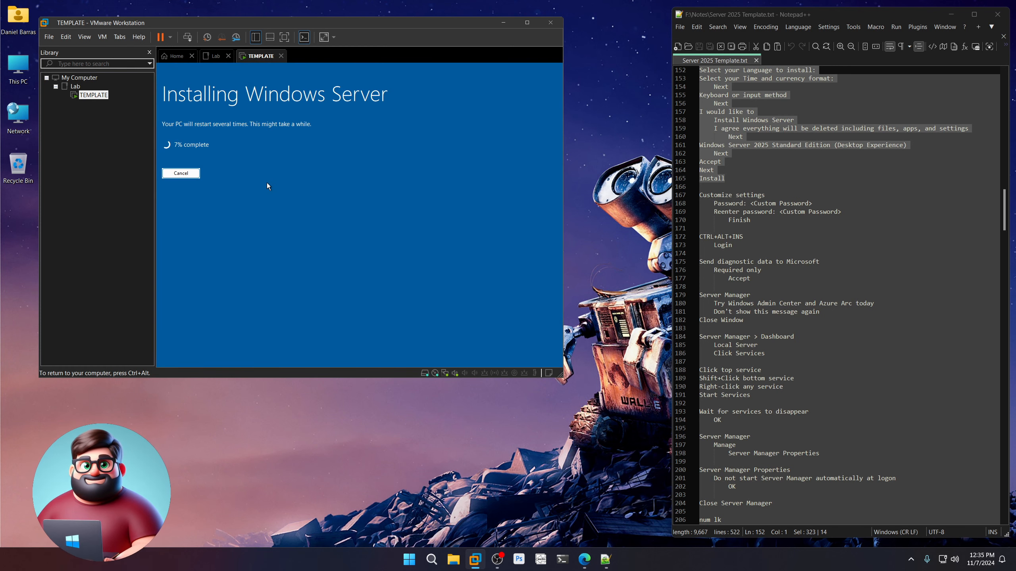
pyautogui.hotkey('ctrl', 'alt')
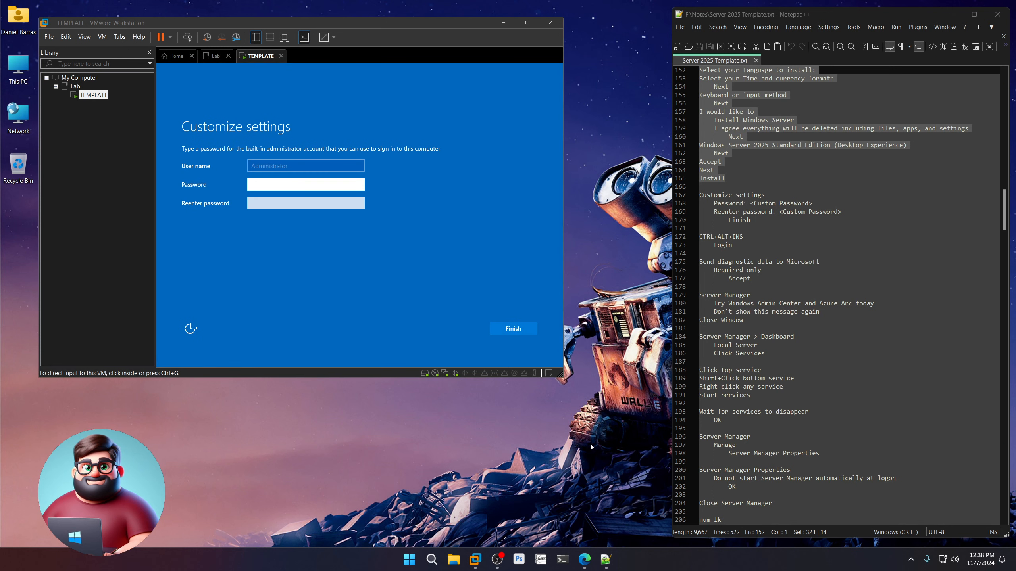
# Enter and confirm a password for the built-in Administrator, then finish setup.
pyautogui.click(327, 185)
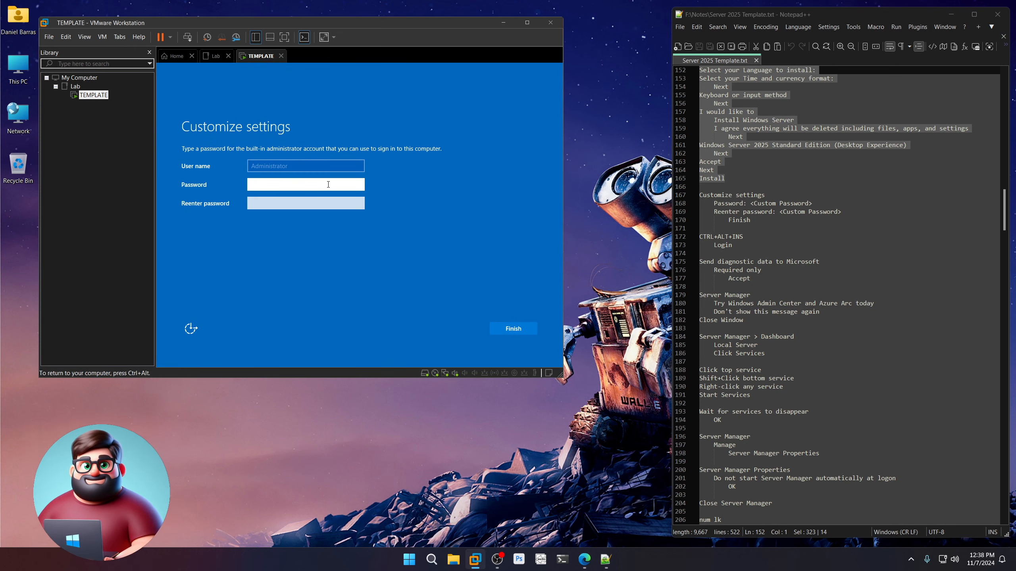
pyautogui.write('**********')
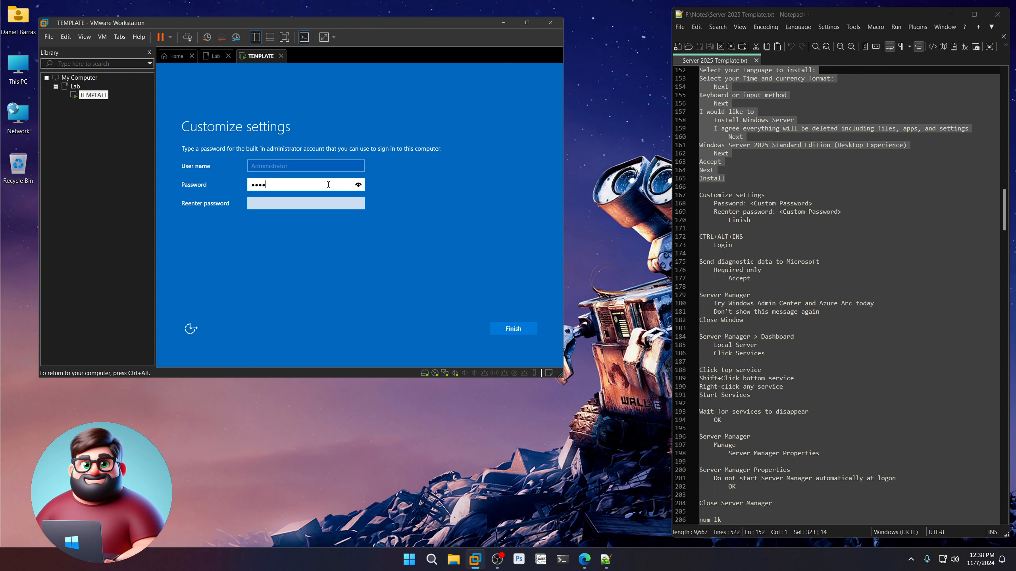
pyautogui.write('******')
pyautogui.press('Tab')
pyautogui.write('****************')
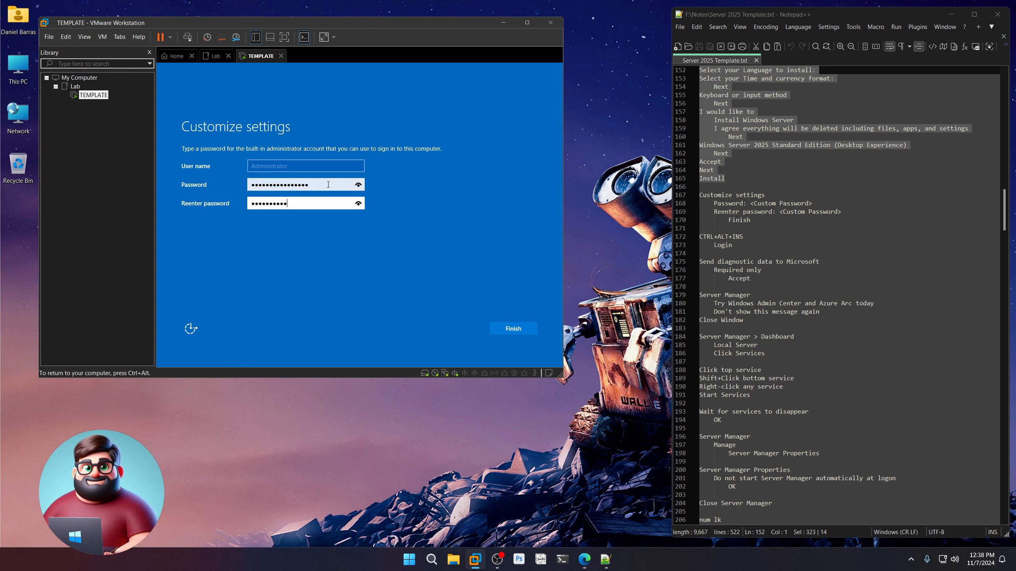
pyautogui.press('Return')
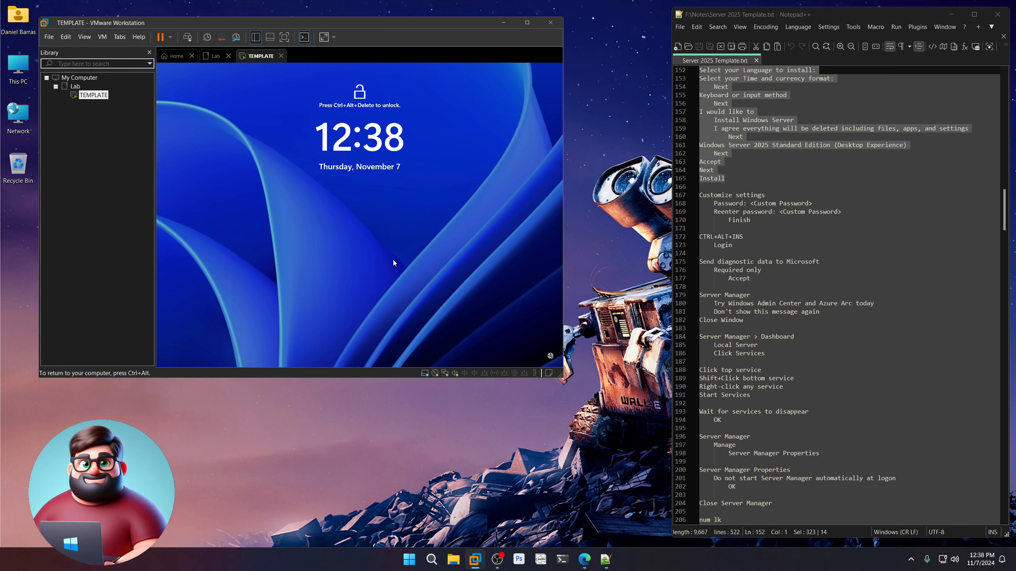
# Unlock the guest with Ctrl+Alt+Insert and sign in as Administrator with its password.
pyautogui.press('ctrl+alt+Insert')
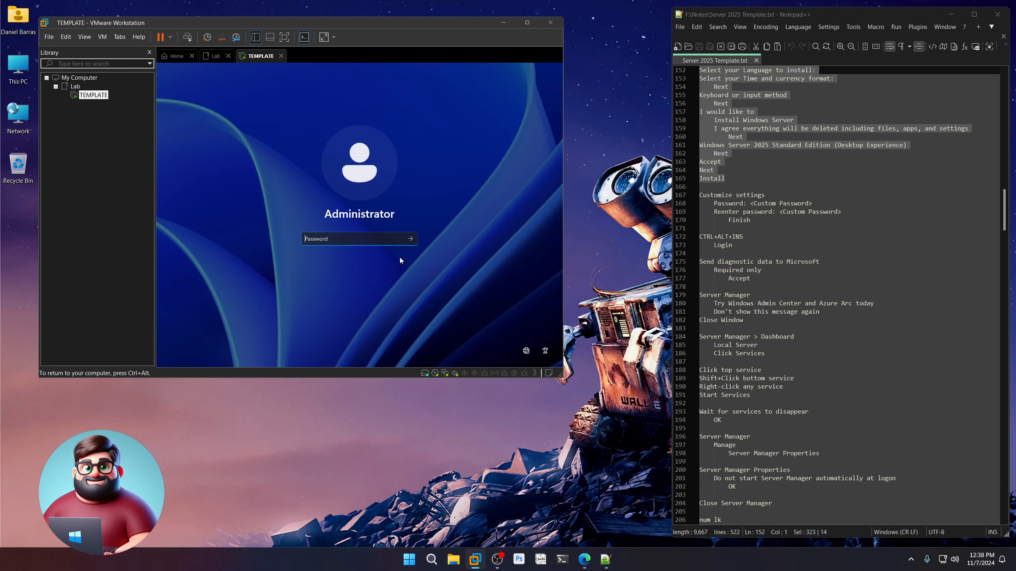
pyautogui.write('••••••••••')
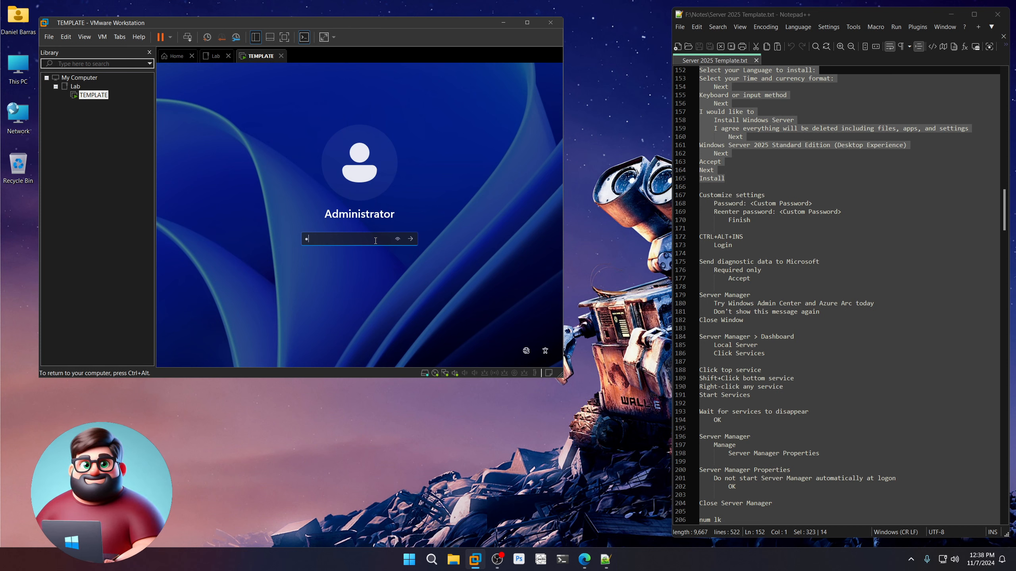
pyautogui.press('Return')
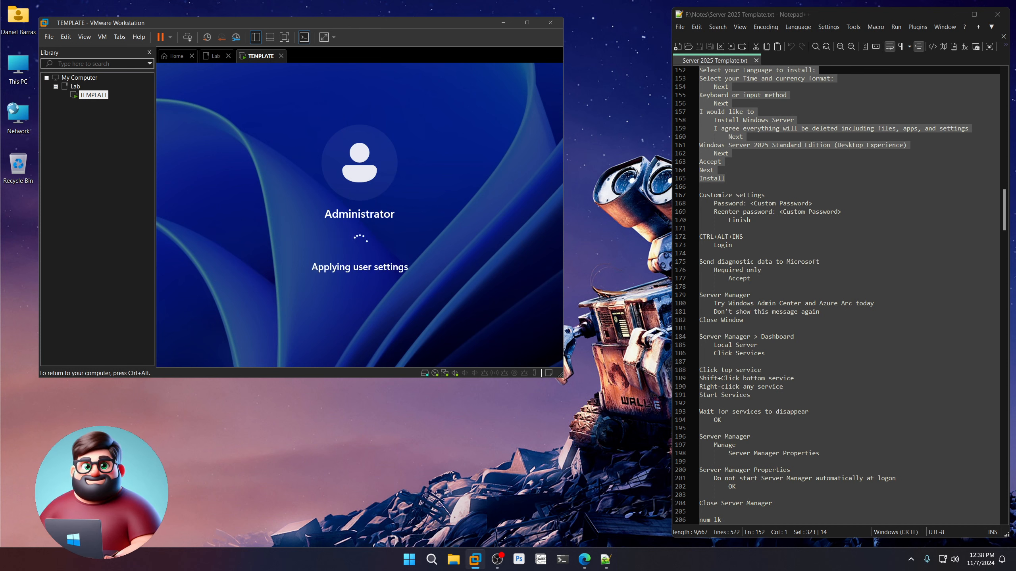
# Highlight the diagnostic data steps in the Notepad++ setup notes on the host.
pyautogui.hotkey('ctrl', 'alt')
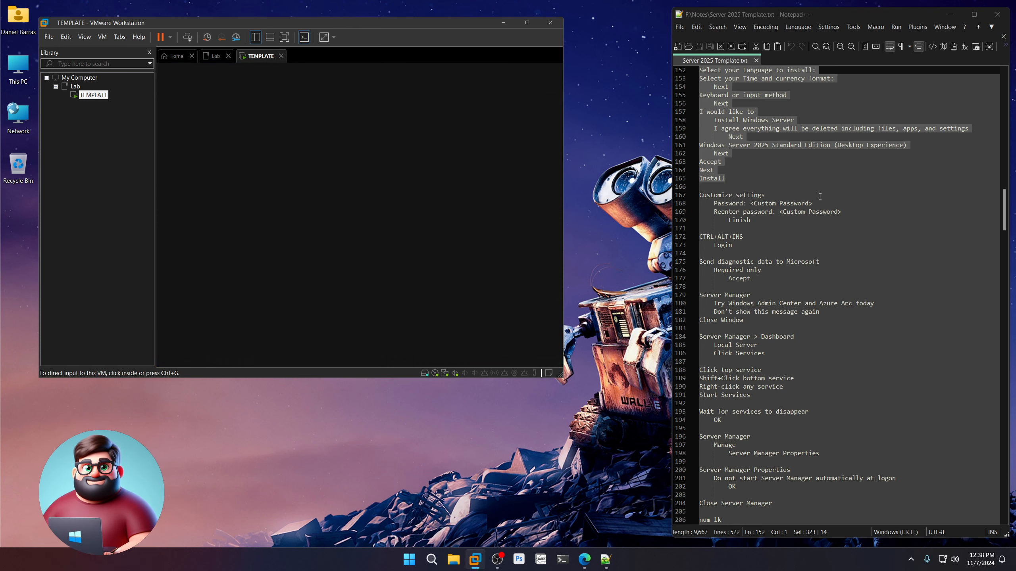
pyautogui.scroll(-2, 756, 227)
pyautogui.click(756, 227)
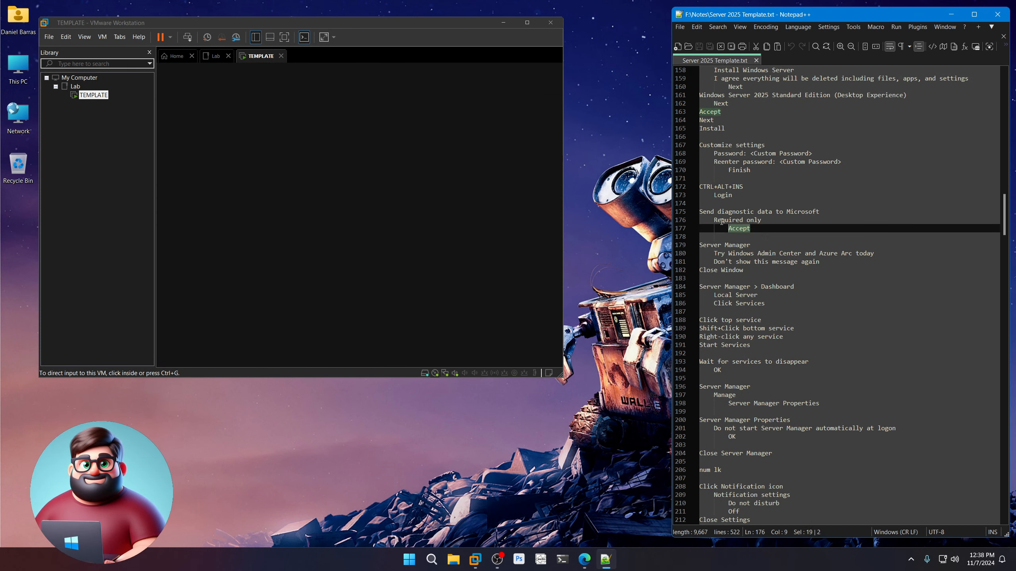
pyautogui.moveTo(756, 227); pyautogui.dragTo(699, 211)
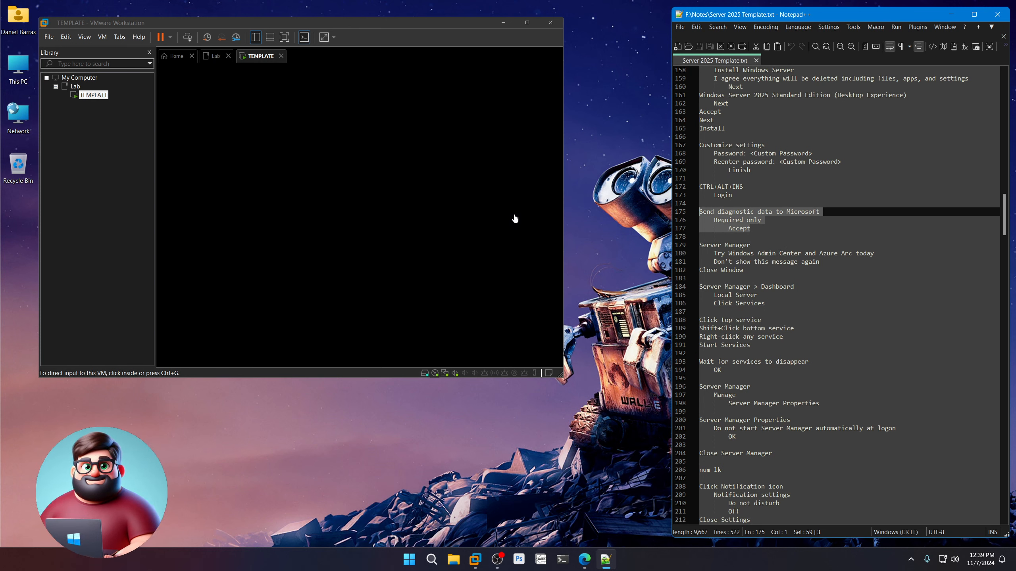
# Choose Required only diagnostic data in the guest and accept it.
pyautogui.click(398, 182)
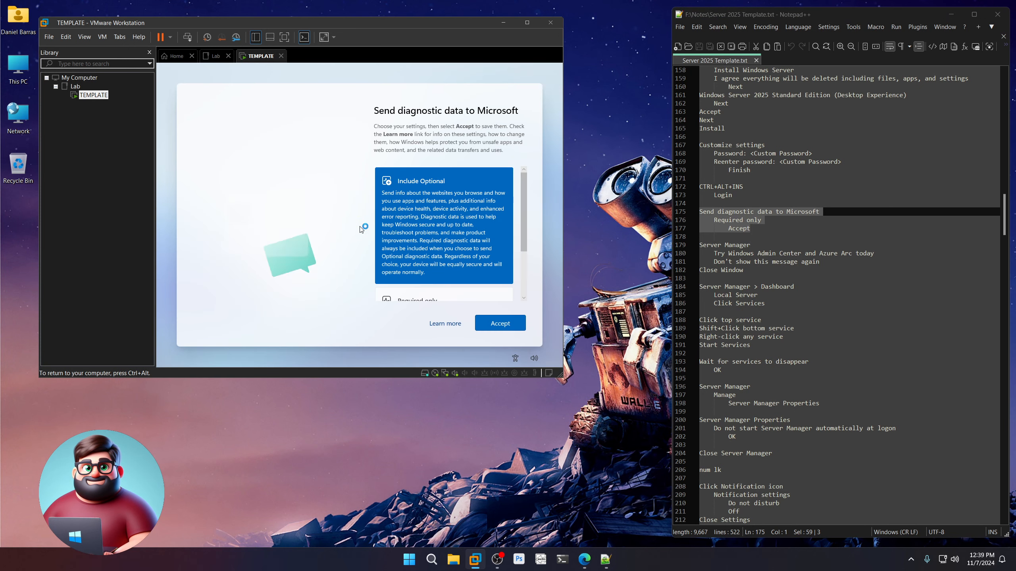
pyautogui.moveTo(523, 215); pyautogui.dragTo(524, 259)
pyautogui.click(435, 248)
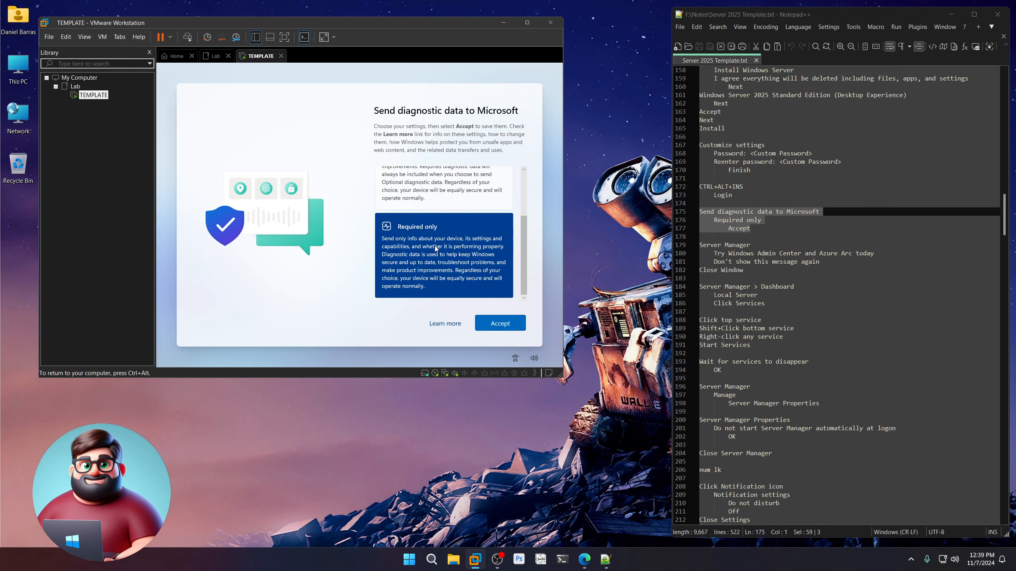
pyautogui.click(500, 324)
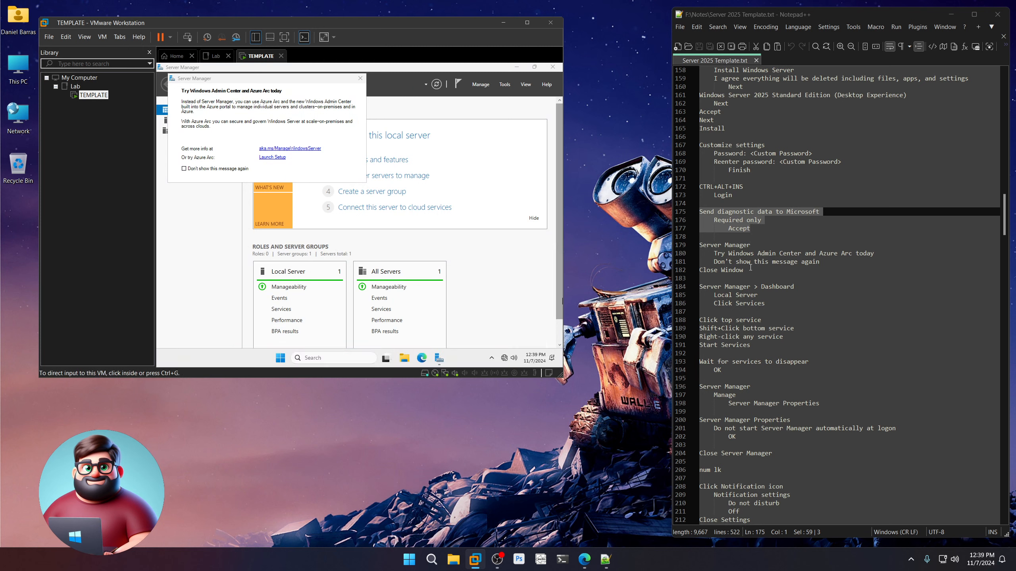
# Close the Windows Admin Center prompt in Server Manager.
pyautogui.moveTo(744, 270); pyautogui.dragTo(700, 245)
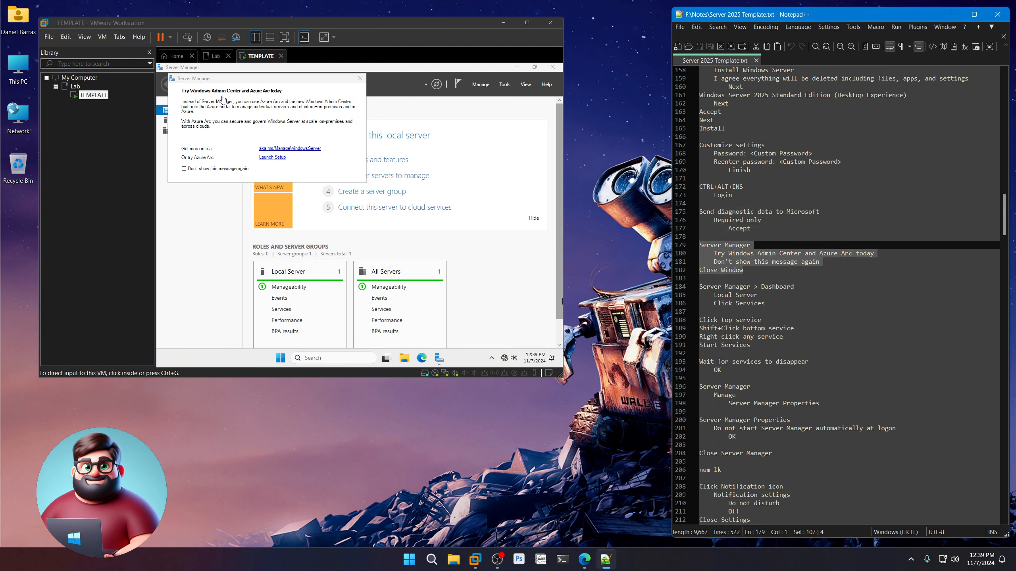
pyautogui.click(221, 101)
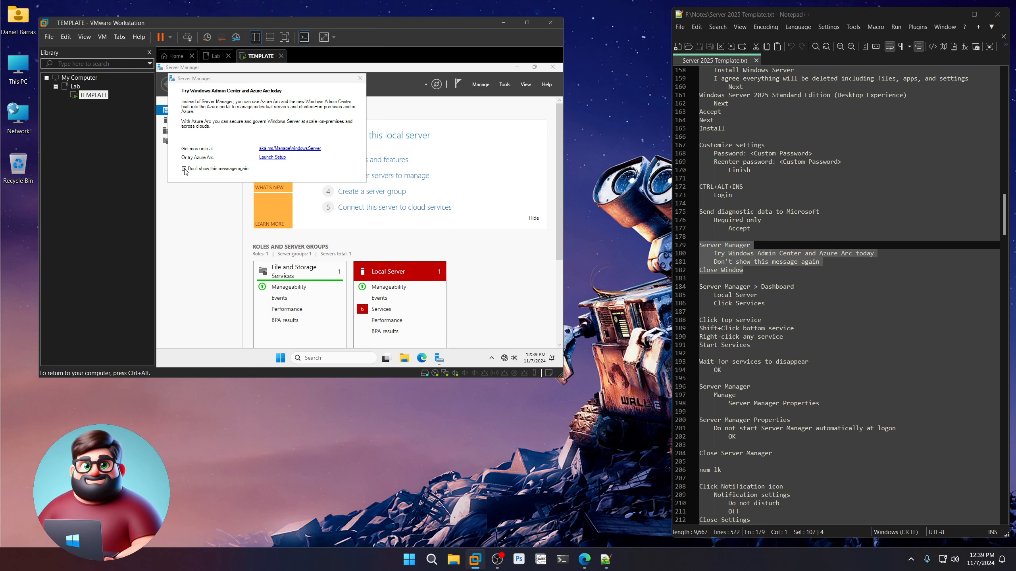
pyautogui.click(360, 79)
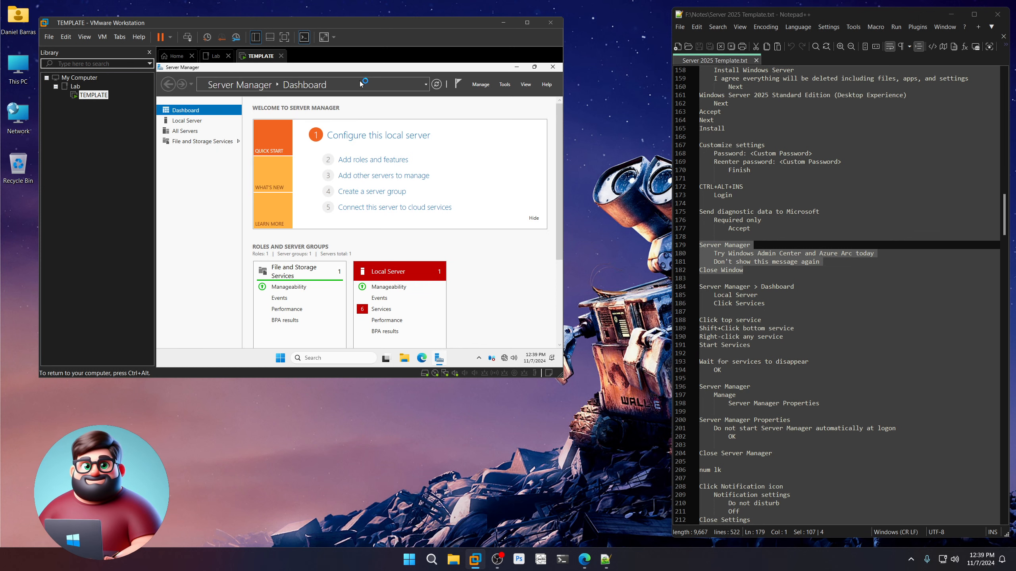
# Open the Local Server's Services list from the Dashboard to show the stopped services.
pyautogui.scroll(-4, 758, 132)
pyautogui.moveTo(765, 203); pyautogui.dragTo(701, 187)
pyautogui.click(514, 291)
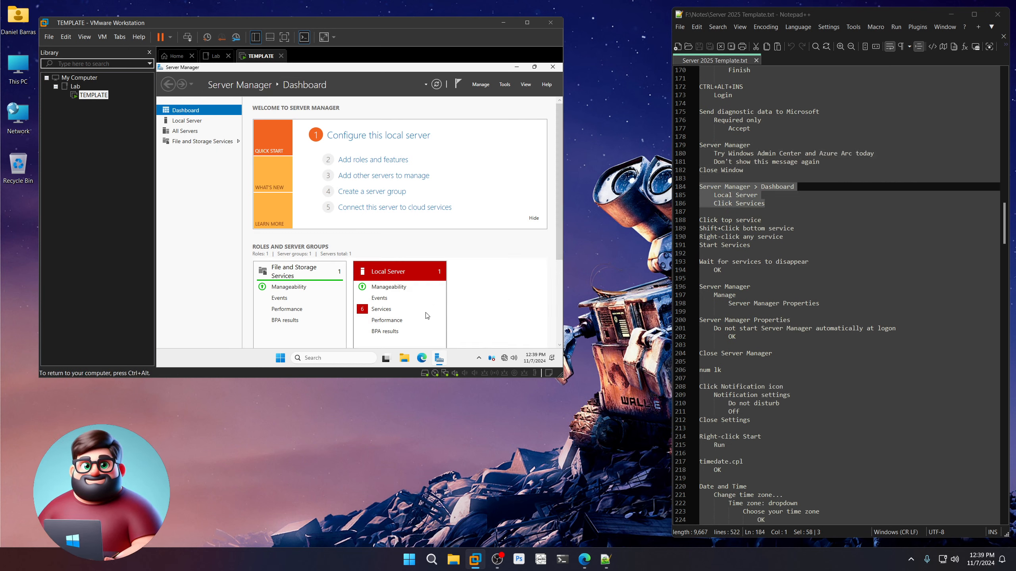
pyautogui.click(382, 309)
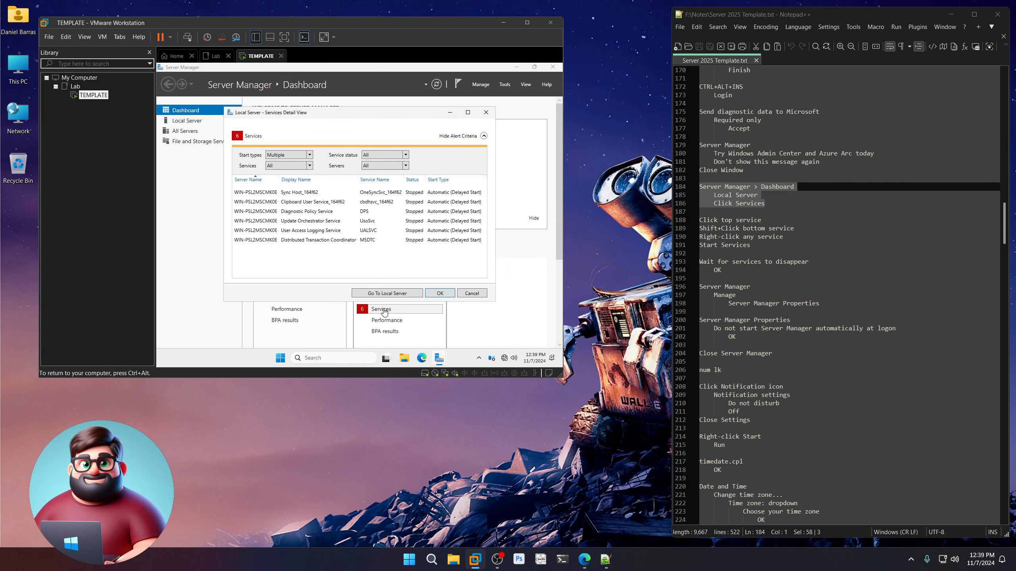
# Start all six selected stopped services, then close the emptied Services detail view.
pyautogui.click(312, 193)
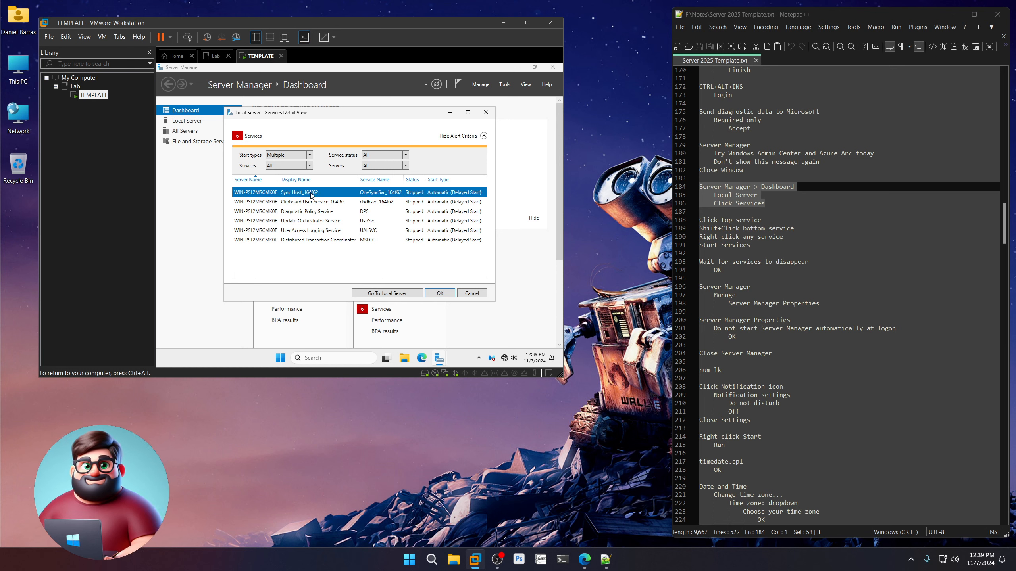
pyautogui.keyDown('shift'); pyautogui.click(312, 240); pyautogui.keyUp('shift')
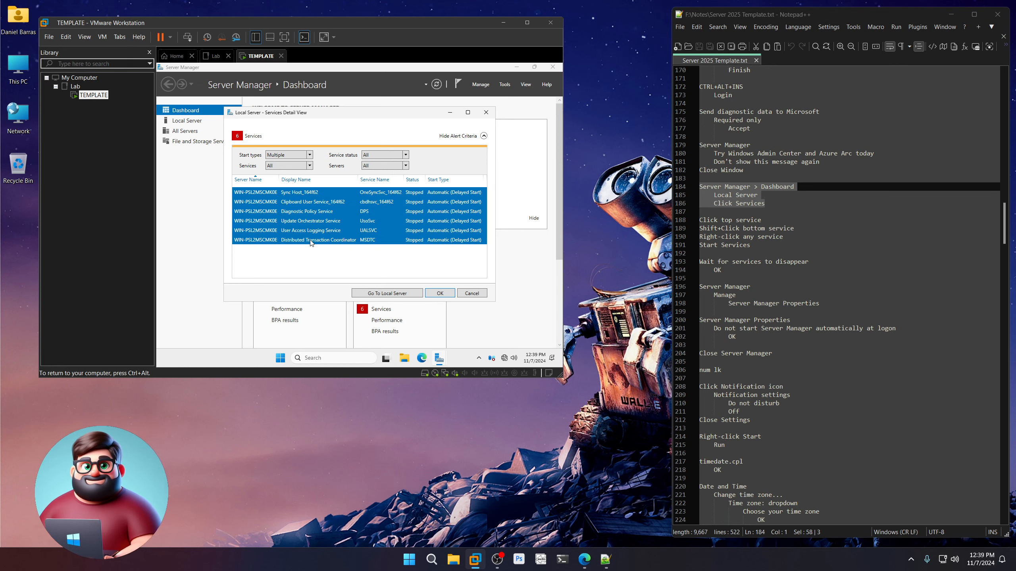
pyautogui.rightClick(311, 242)
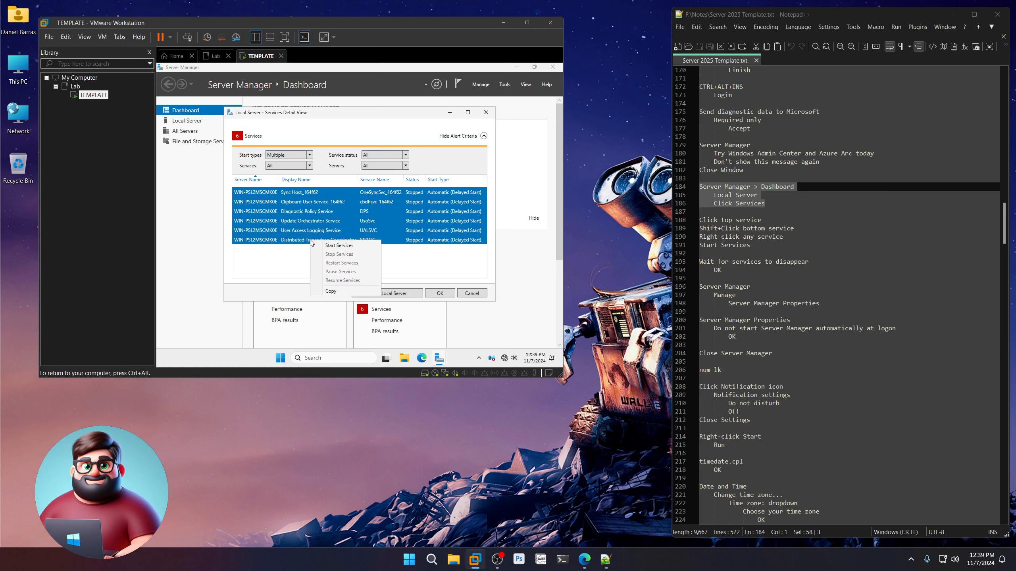
pyautogui.click(335, 245)
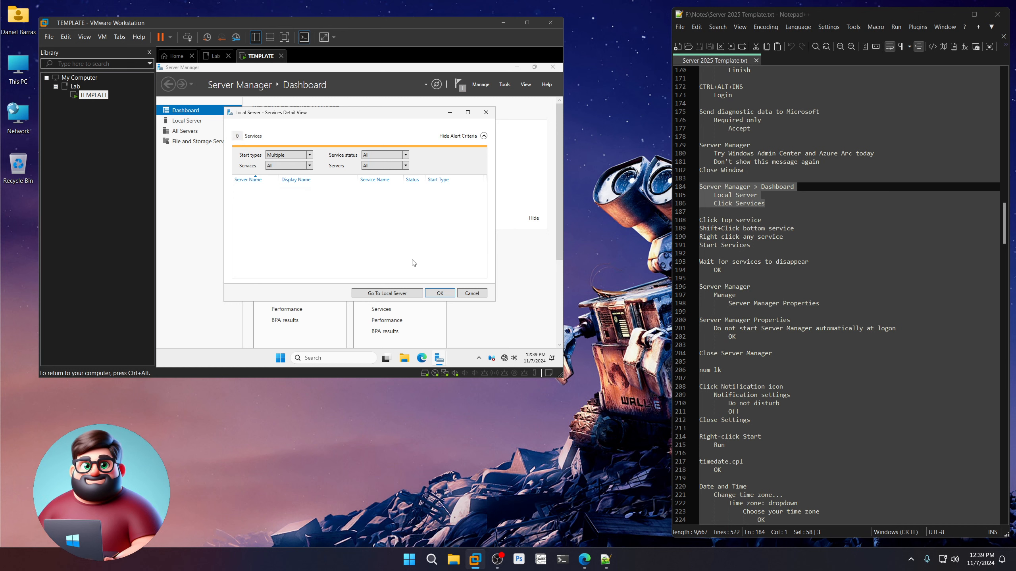
pyautogui.click(440, 293)
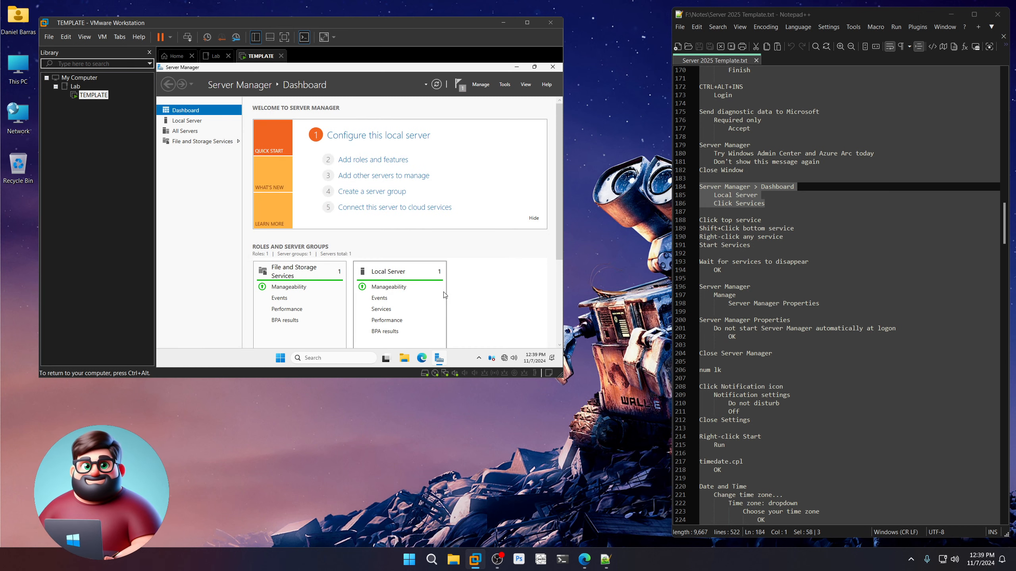
# Enable 'Do not start Server Manager automatically at logon' and close Server Manager.
pyautogui.click(481, 84)
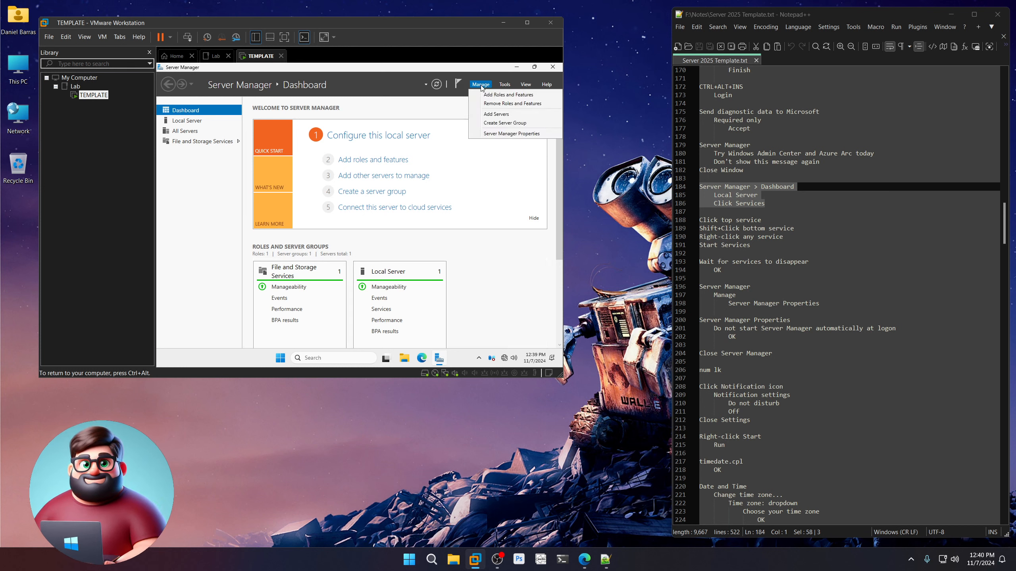
pyautogui.click(496, 136)
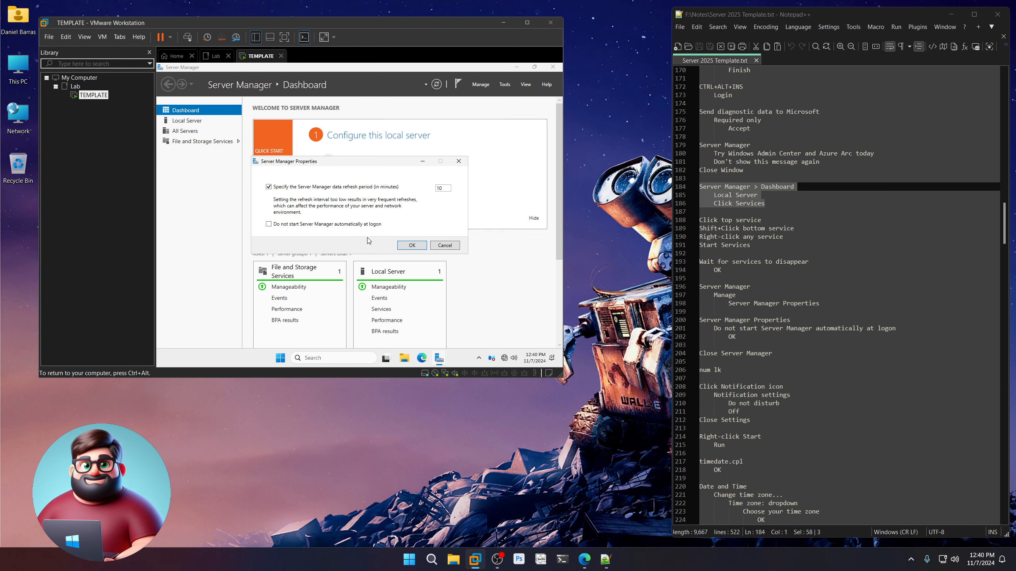
pyautogui.click(316, 226)
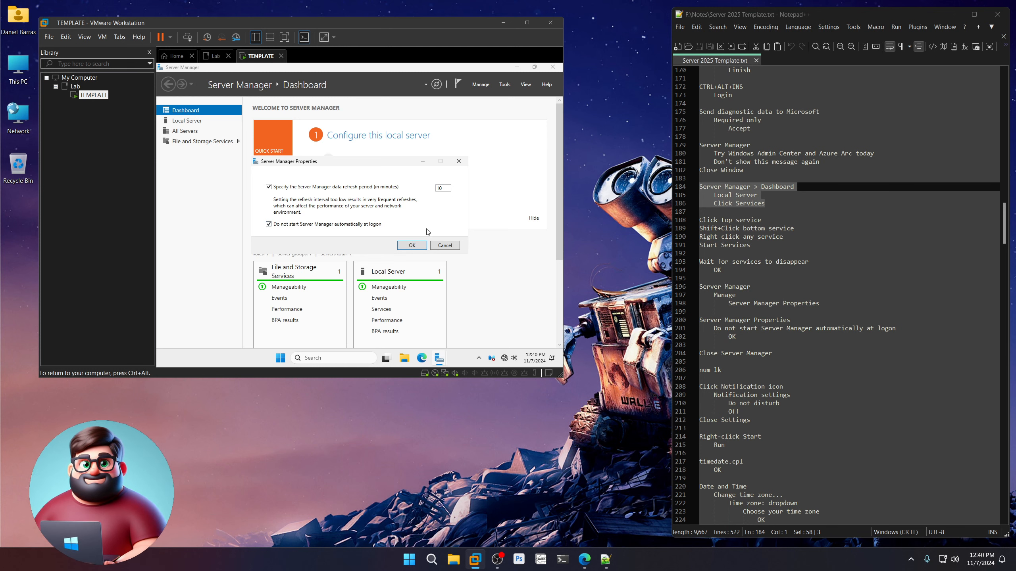
pyautogui.click(411, 246)
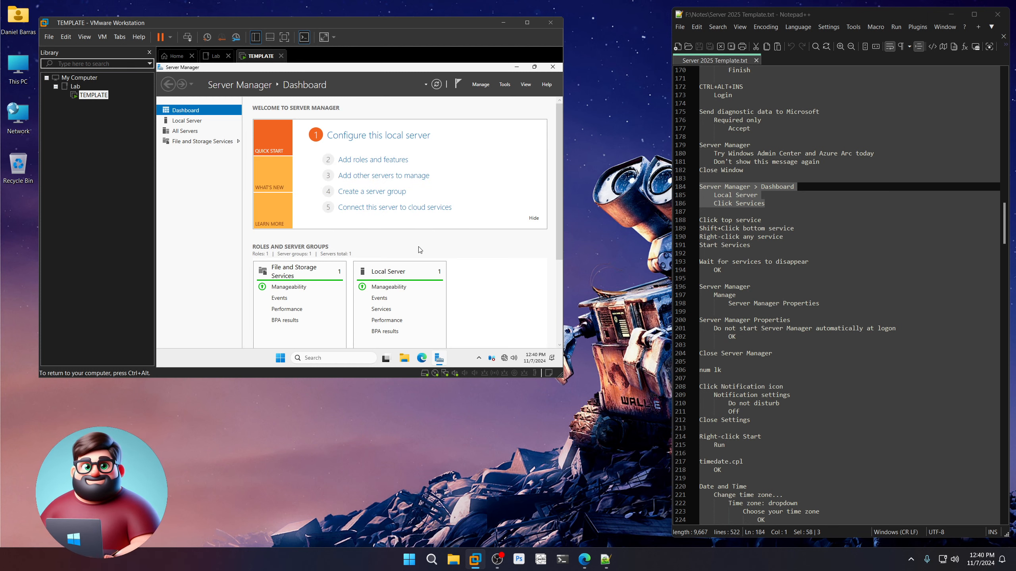
pyautogui.click(553, 66)
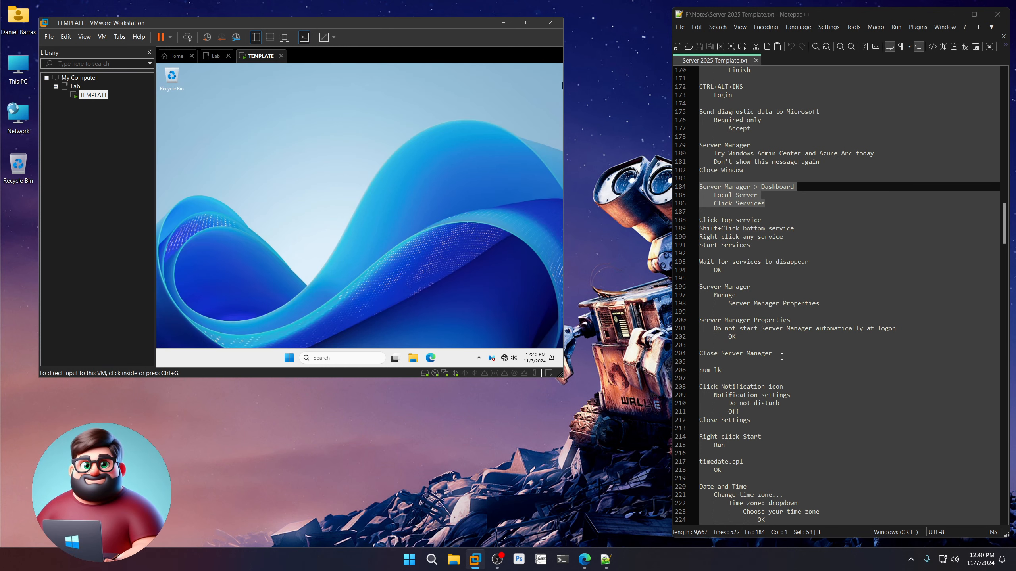
# Mark the Close Server Manager step in the notes and return input to the VM.
pyautogui.moveTo(782, 355); pyautogui.dragTo(699, 354)
pyautogui.click(421, 219)
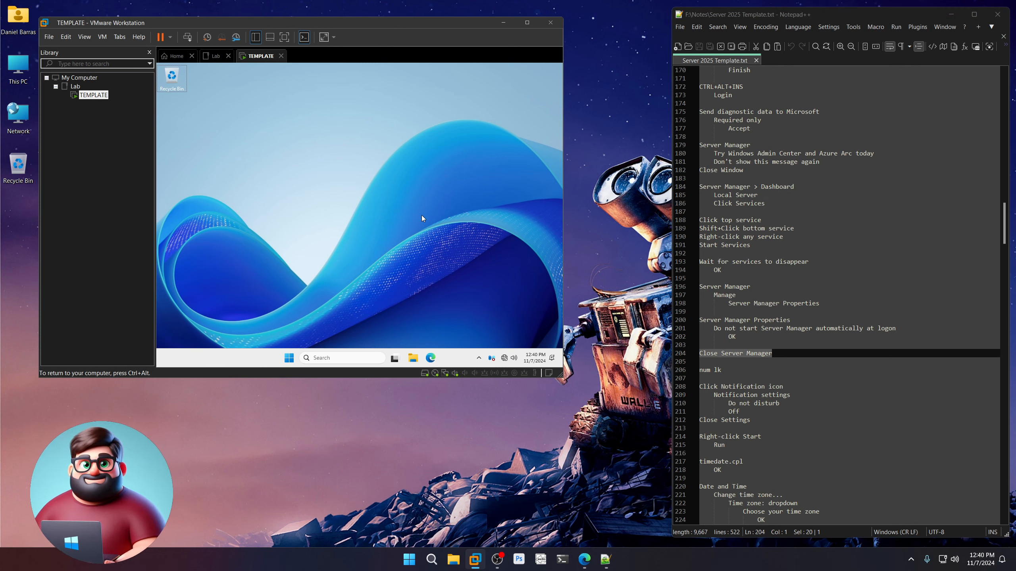
pyautogui.hotkey('ctrl', 'alt')
pyautogui.scroll(-9, 749, 289)
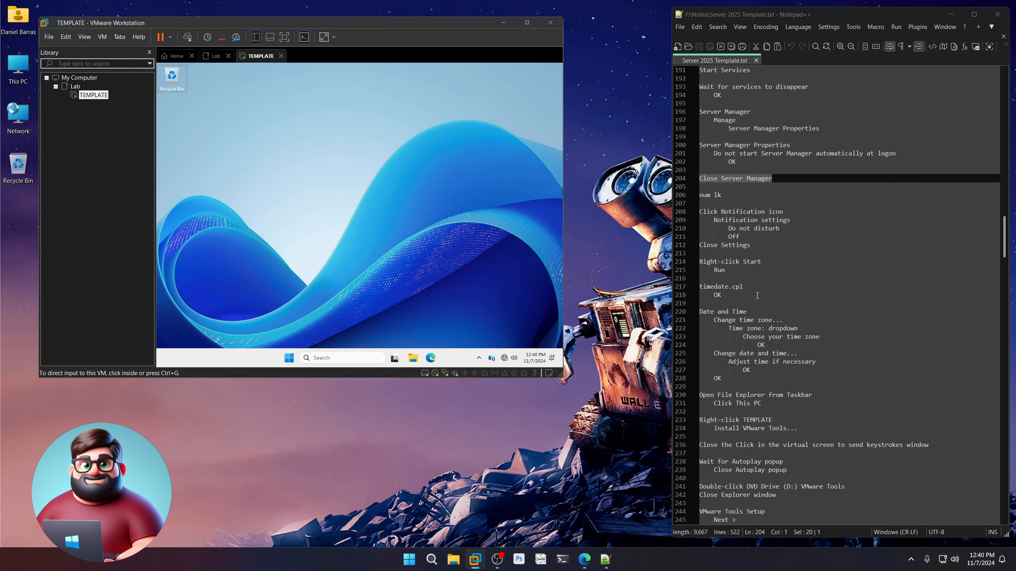
pyautogui.click(397, 264)
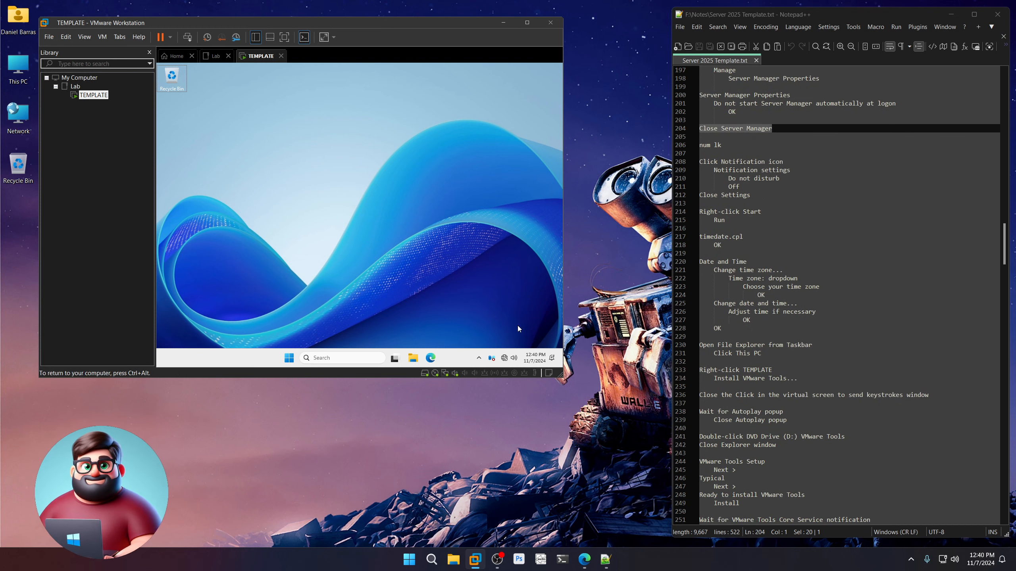
# Switch Do not disturb to Off in Notification settings and close Settings.
pyautogui.click(553, 360)
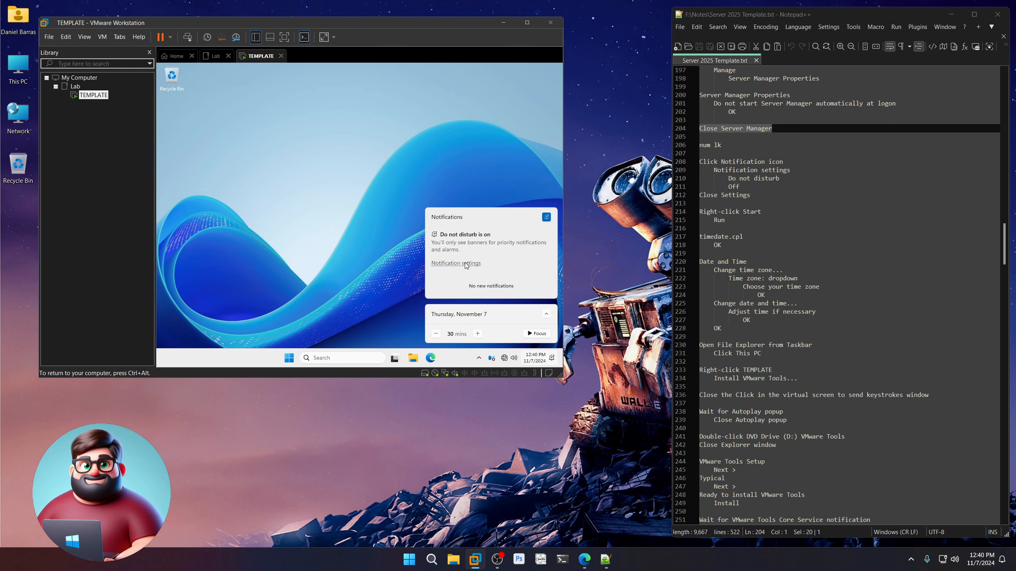
pyautogui.click(465, 264)
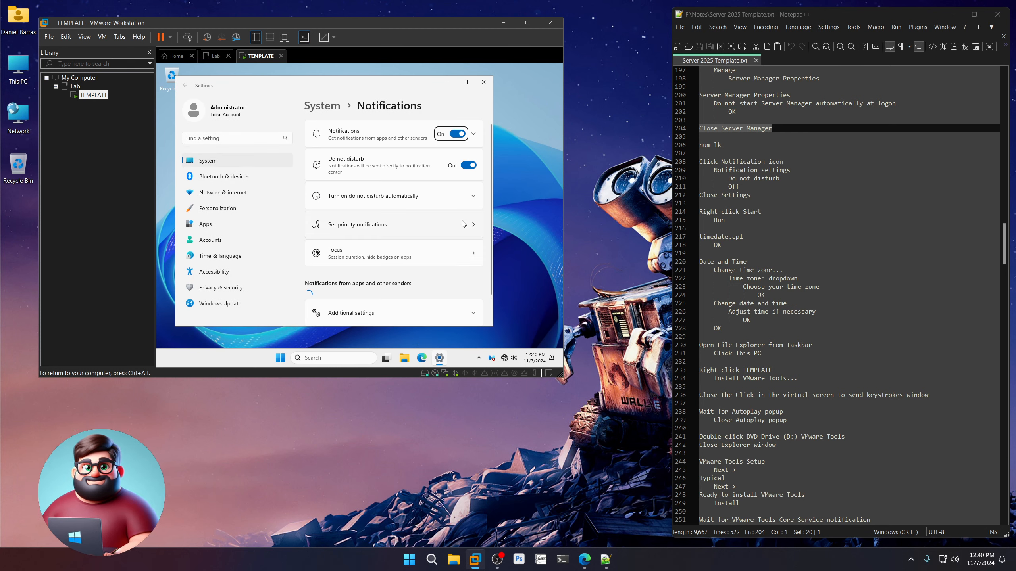
pyautogui.click(469, 165)
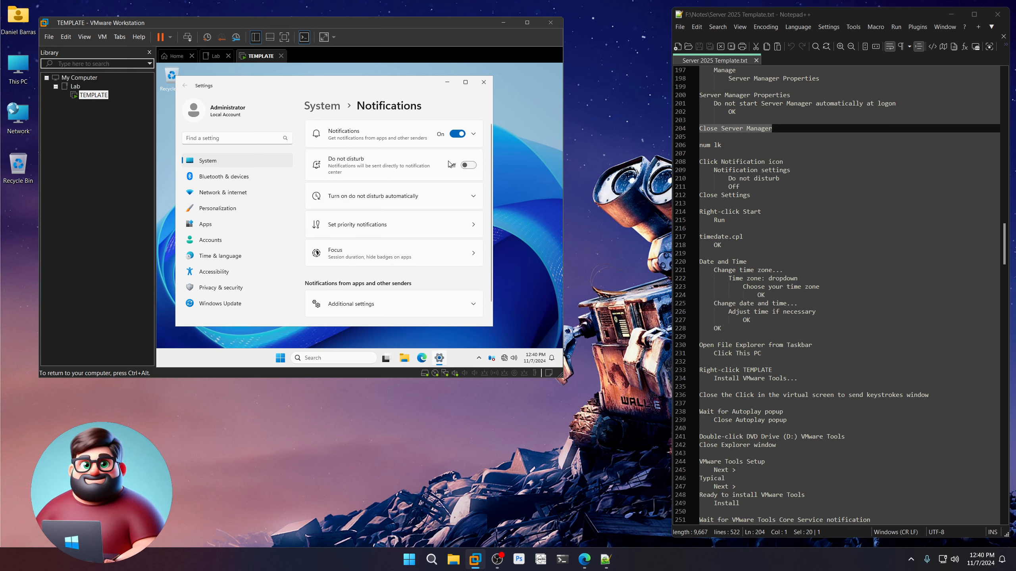
pyautogui.click(484, 83)
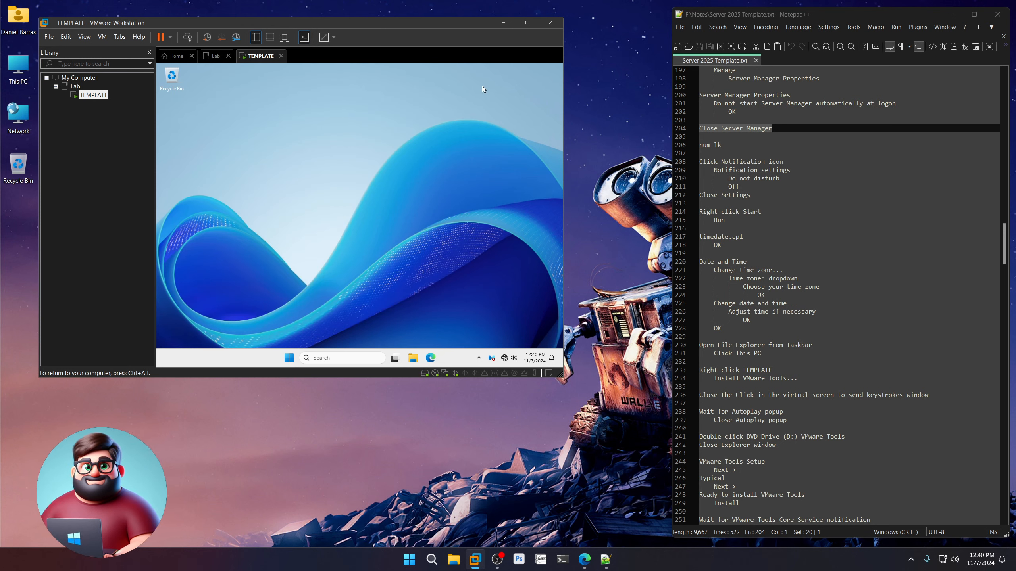
# Run timedate.cpl and change the time zone to (UTC-07:00) Arizona.
pyautogui.rightClick(288, 358)
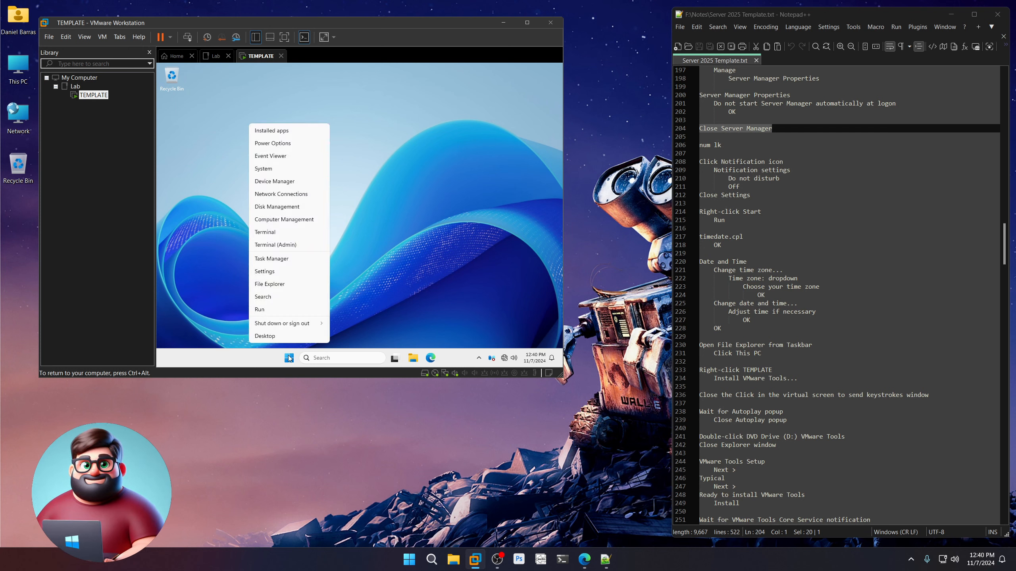
pyautogui.click(279, 315)
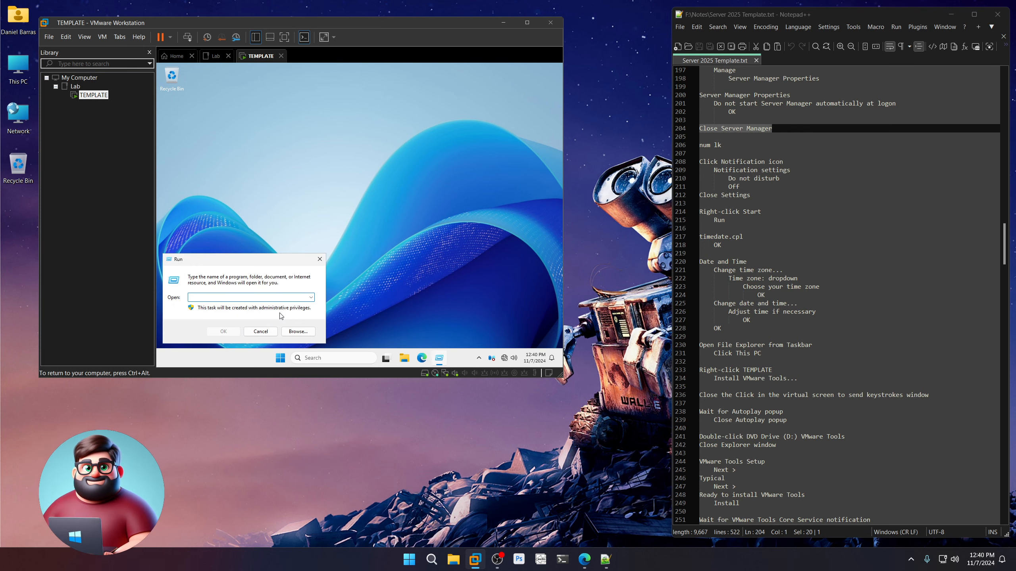
pyautogui.write('timedate.cpl')
pyautogui.press('Return')
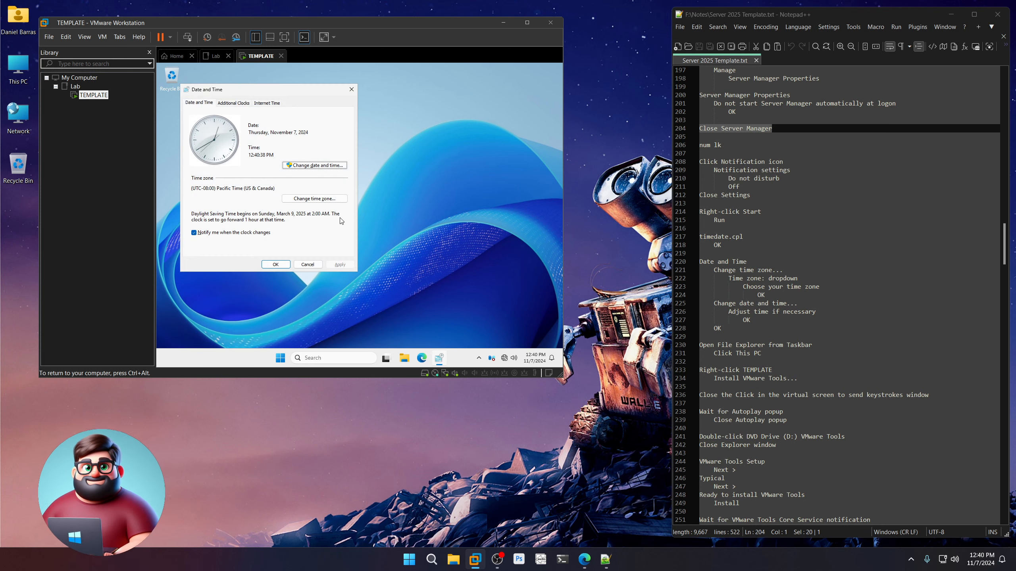
pyautogui.click(315, 200)
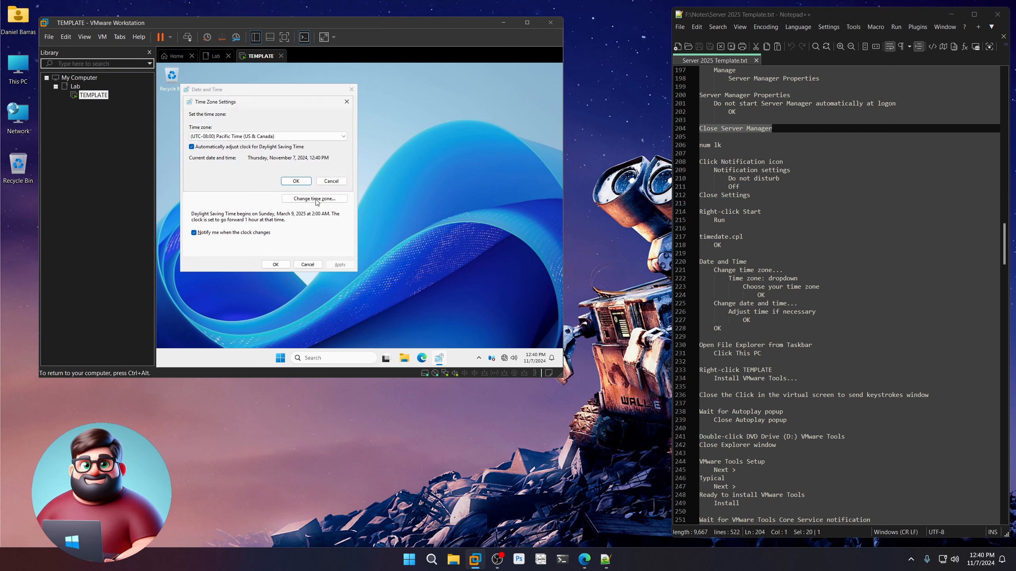
pyautogui.click(257, 137)
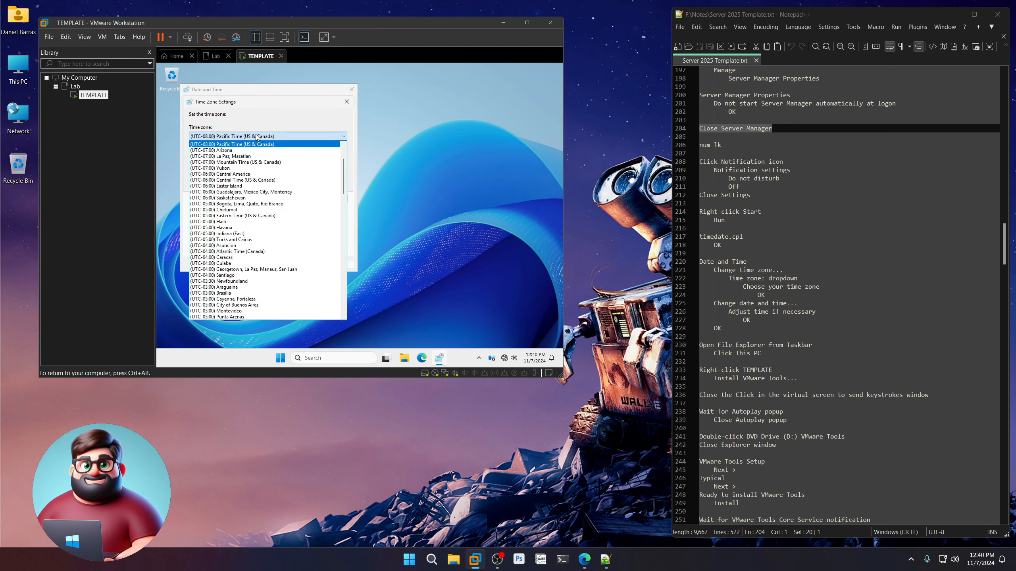
pyautogui.click(244, 150)
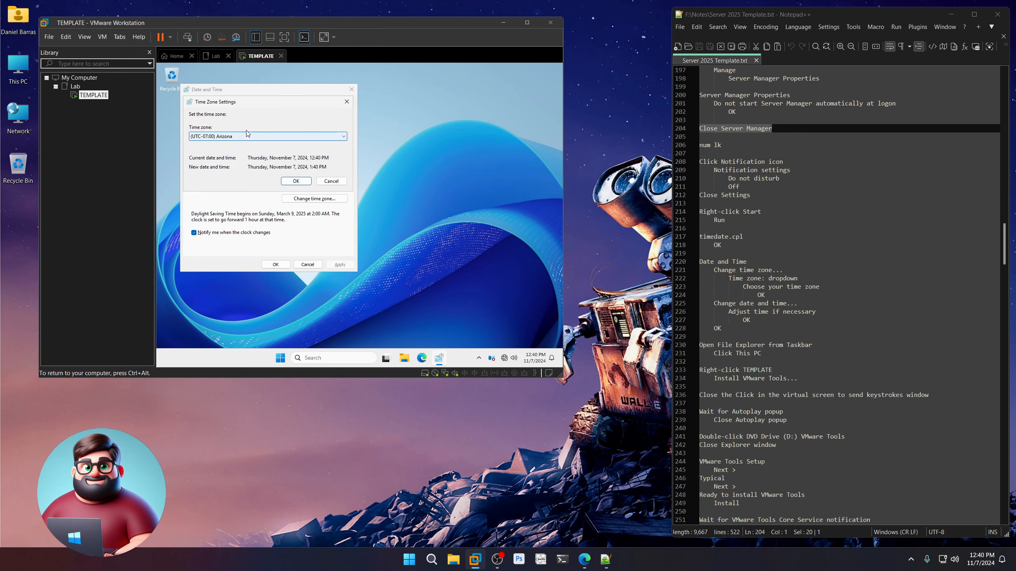
pyautogui.click(296, 181)
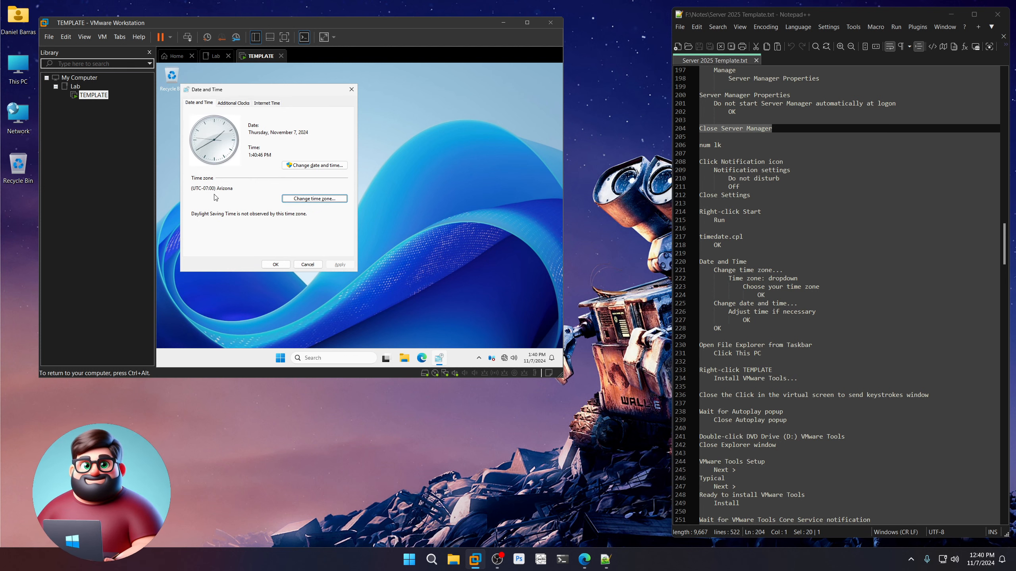
# Leave the date and time unchanged and close the Date and Time settings.
pyautogui.click(318, 166)
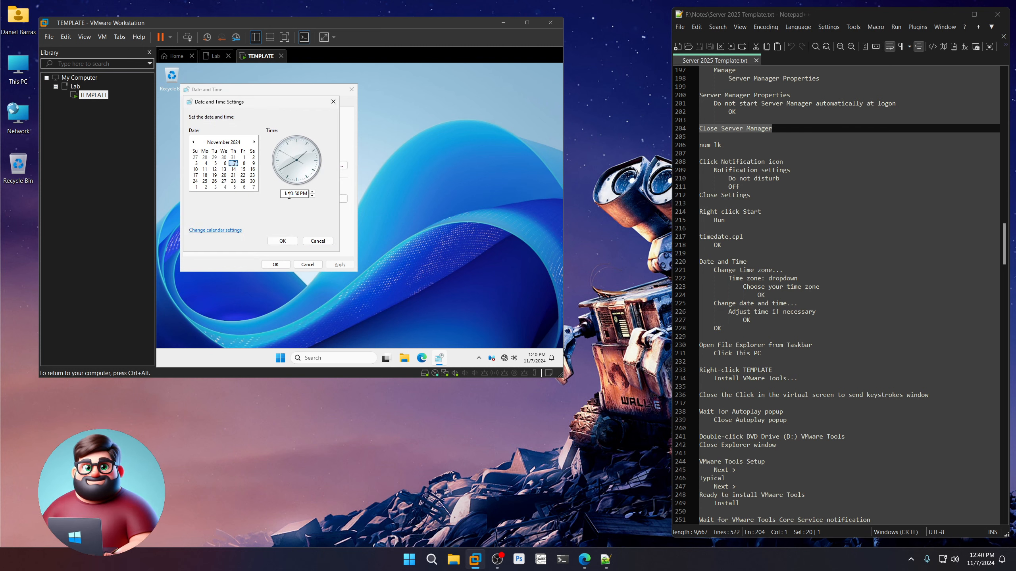
pyautogui.click(317, 241)
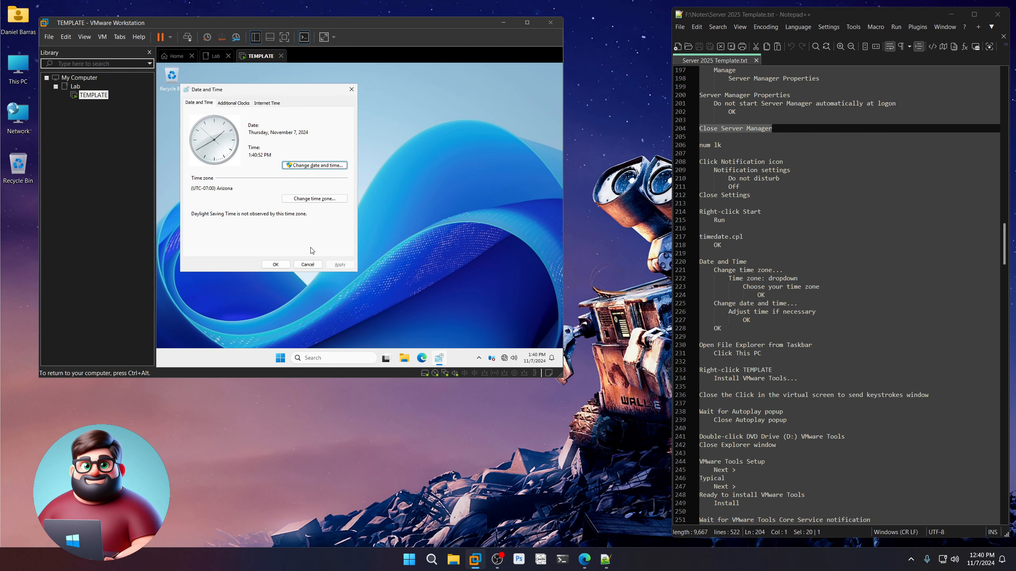
pyautogui.click(275, 264)
pyautogui.hotkey('ctrl', 'alt')
pyautogui.scroll(-9, 790, 334)
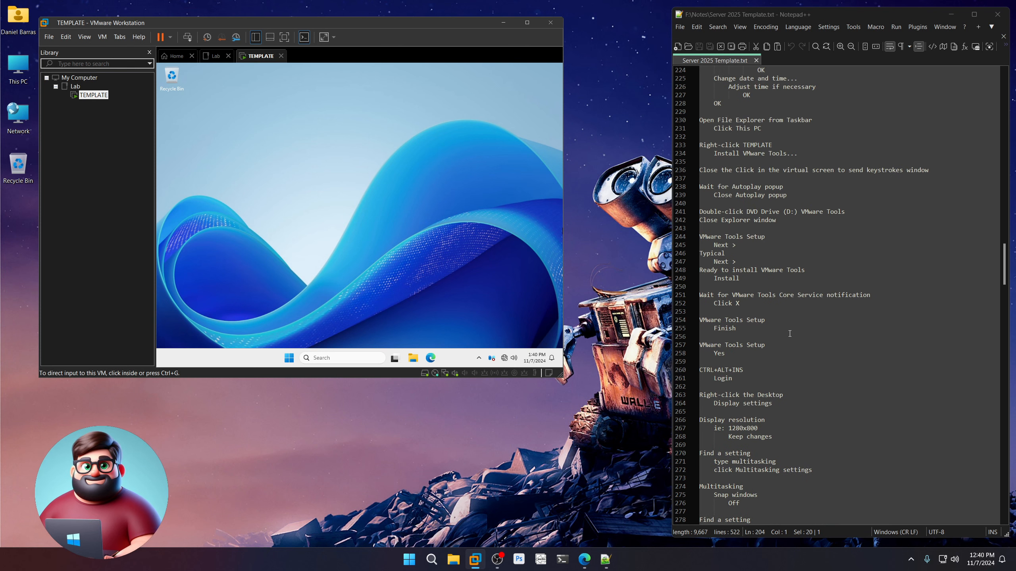
# Open File Explorer in the guest at This PC to see the drives.
pyautogui.click(449, 268)
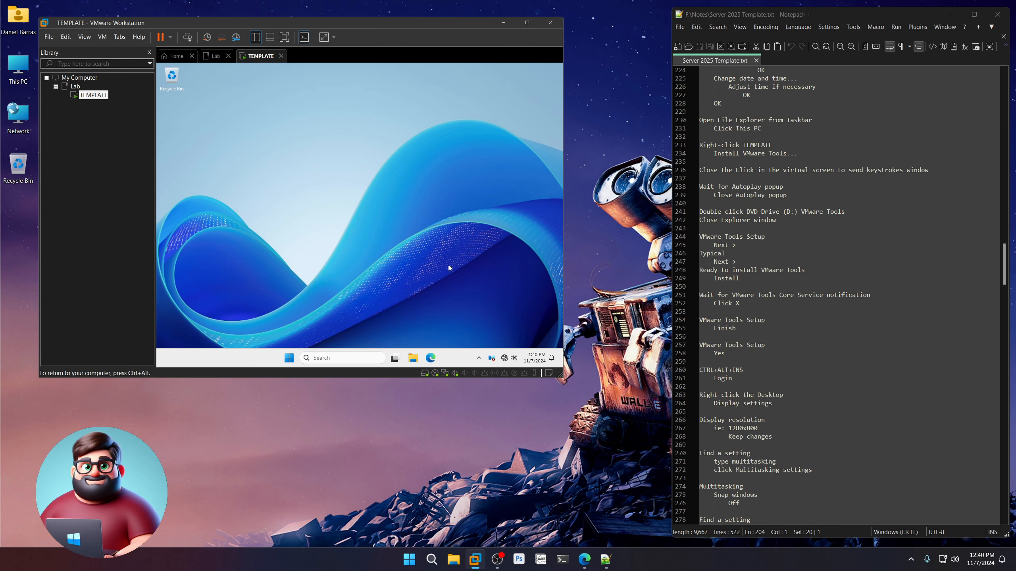
pyautogui.click(414, 359)
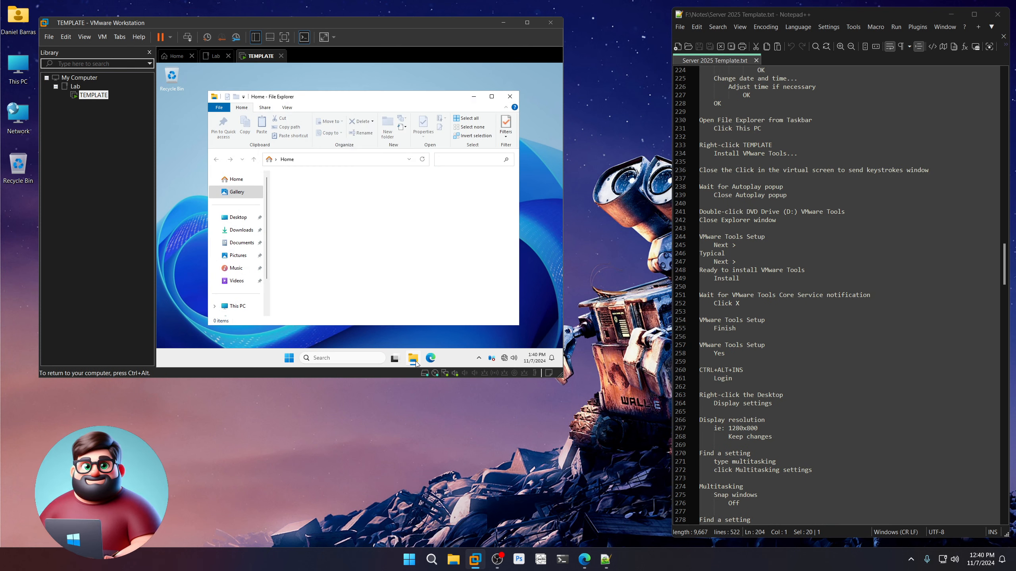
pyautogui.click(237, 308)
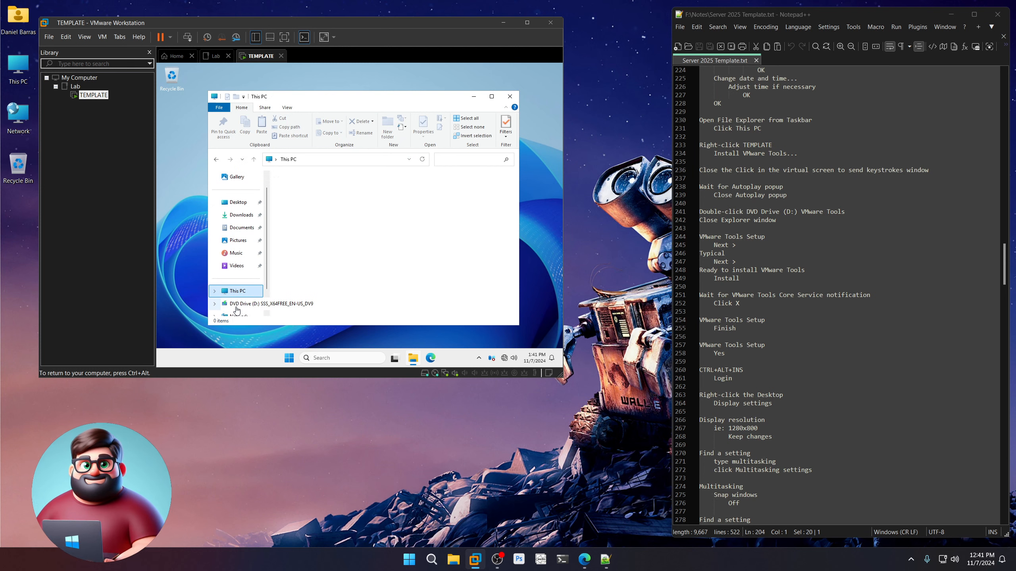
# Choose Install VMware Tools for the TEMPLATE VM and dismiss the install notice.
pyautogui.hotkey('ctrl', 'alt')
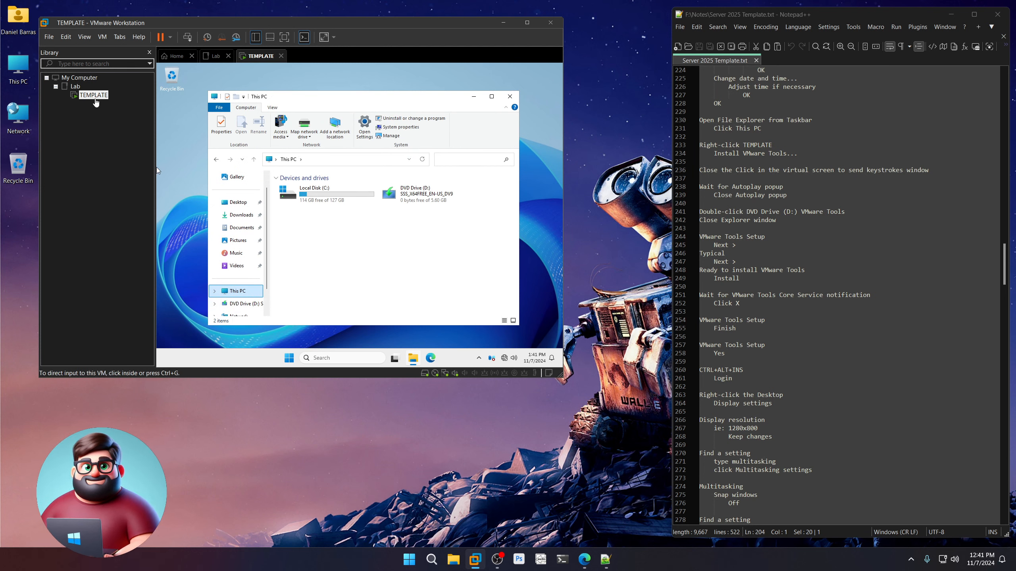
pyautogui.rightClick(91, 97)
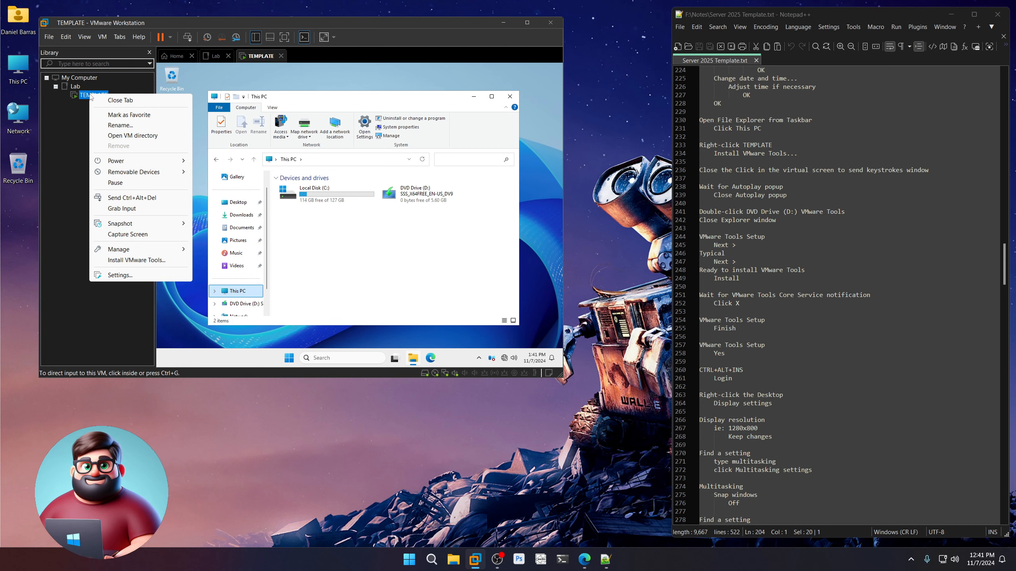
pyautogui.click(123, 260)
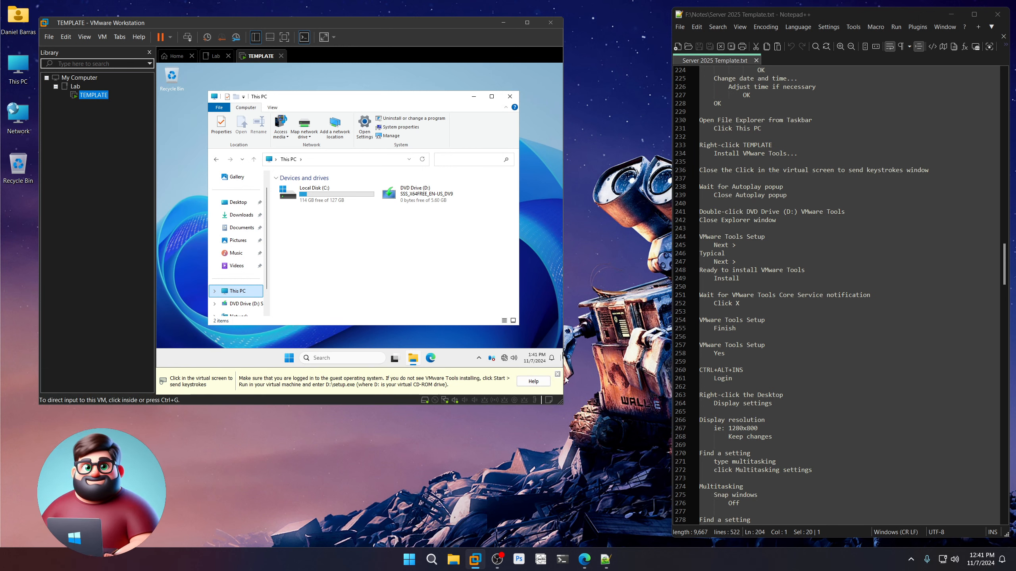
pyautogui.click(557, 374)
# Dismiss the AutoPlay notification and launch the VMware Tools disc from DVD Drive (D:).
pyautogui.click(448, 269)
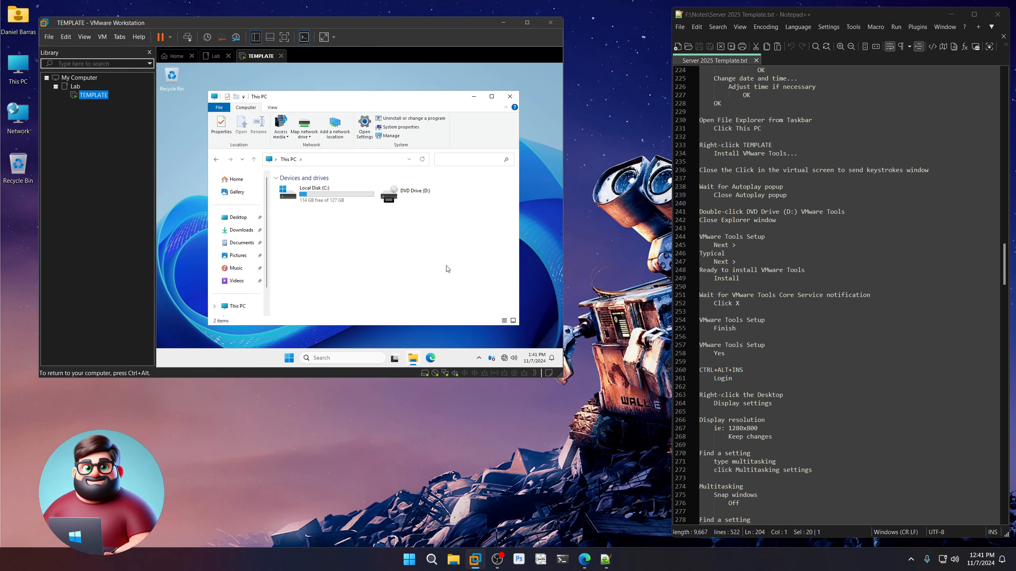
pyautogui.hotkey('ctrl', 'alt')
pyautogui.moveTo(787, 196); pyautogui.dragTo(699, 187)
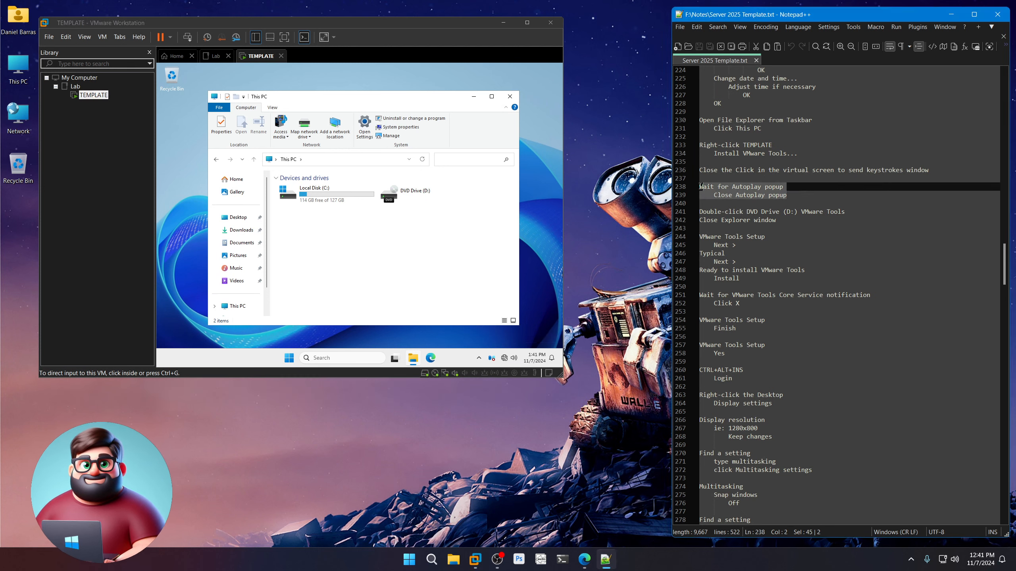
pyautogui.click(433, 275)
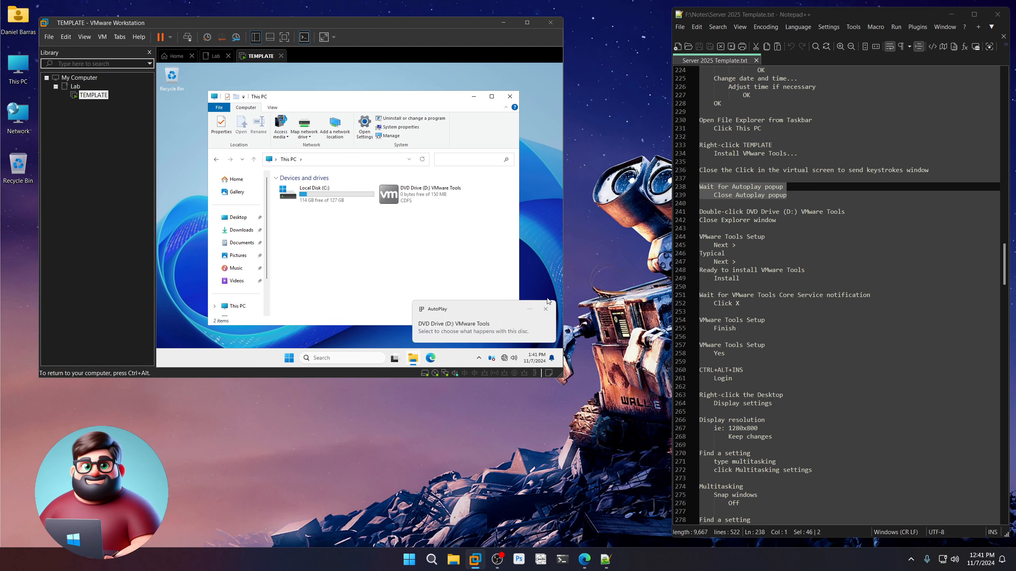
pyautogui.click(546, 309)
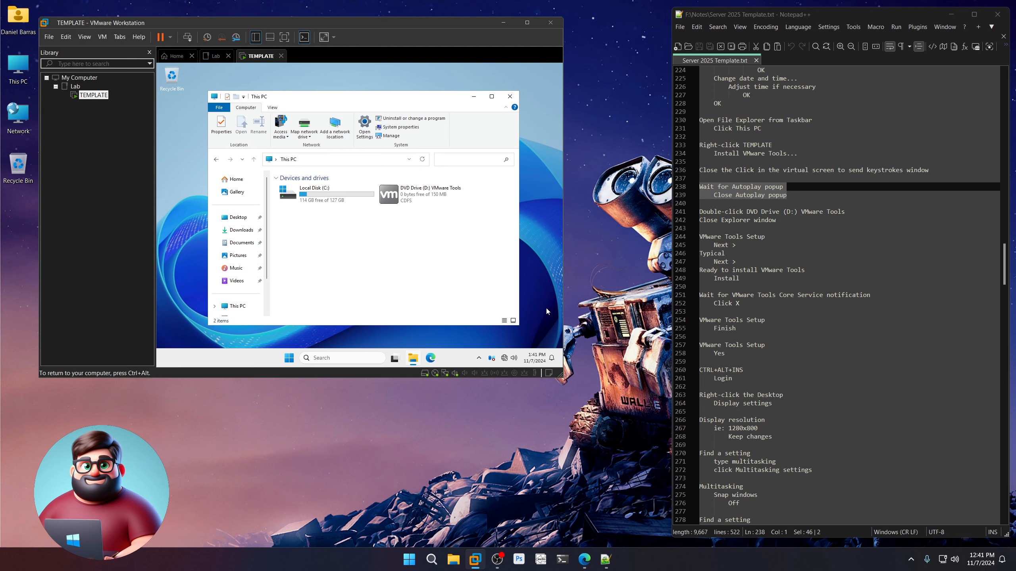
pyautogui.doubleClick(418, 200)
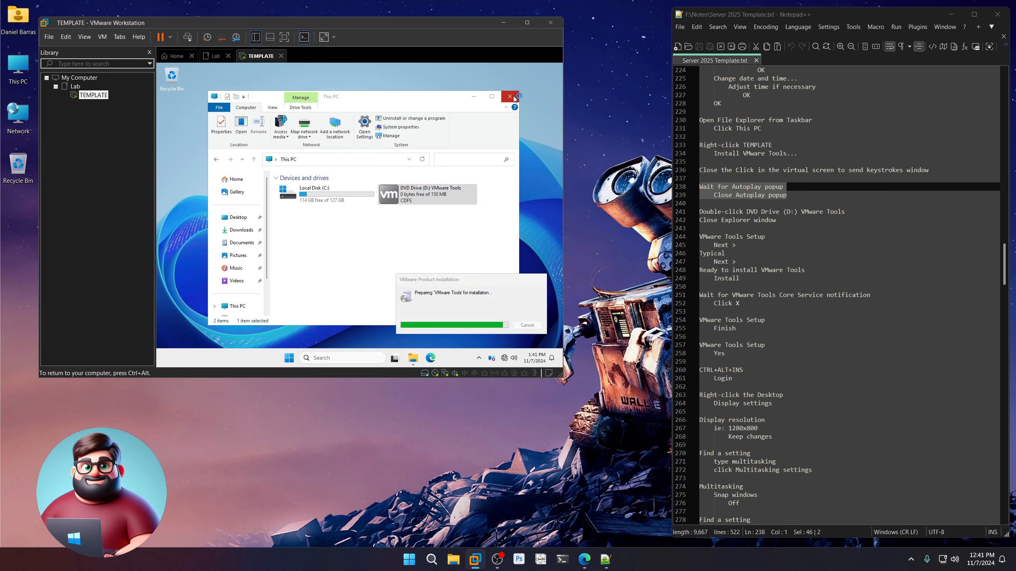
# Close File Explorer and install VMware Tools using the Typical setup type.
pyautogui.click(514, 98)
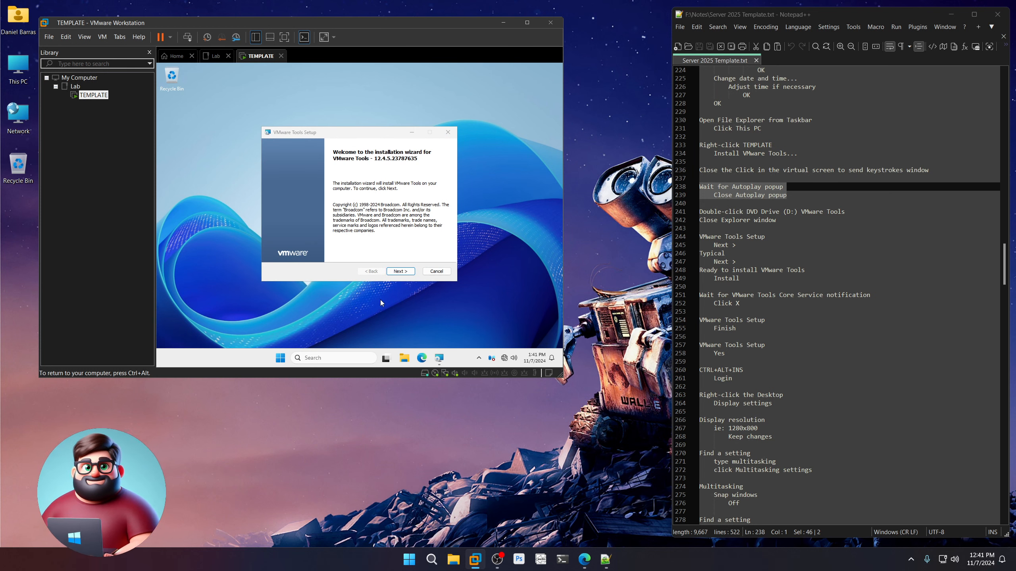
pyautogui.click(400, 271)
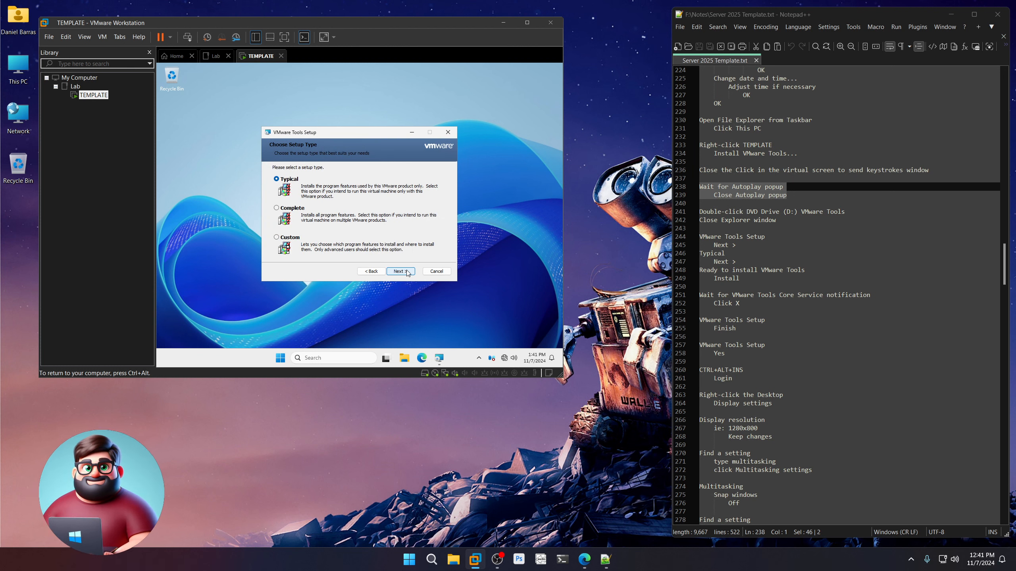
pyautogui.click(400, 271)
pyautogui.click(408, 273)
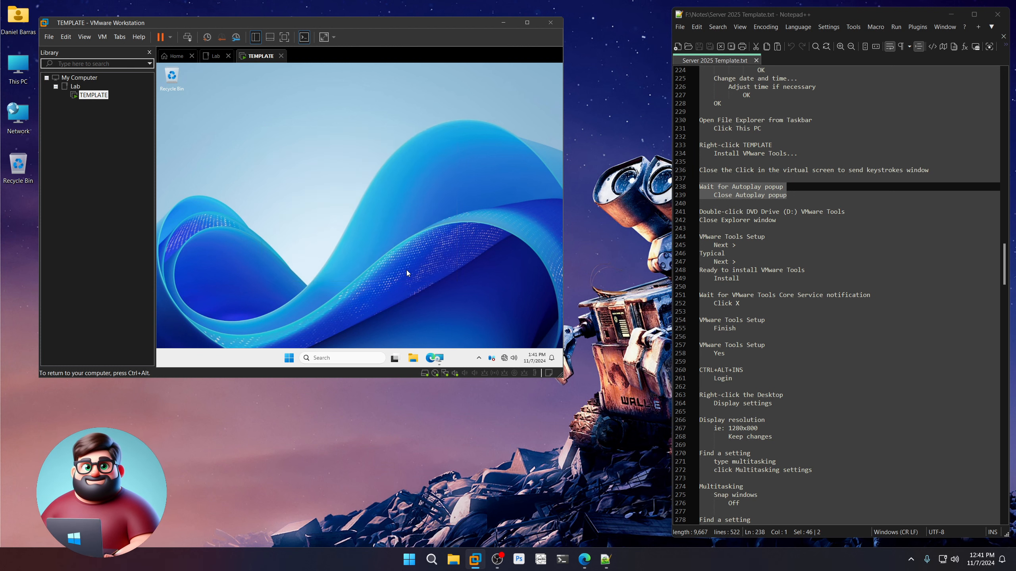
pyautogui.scroll(-4, 786, 257)
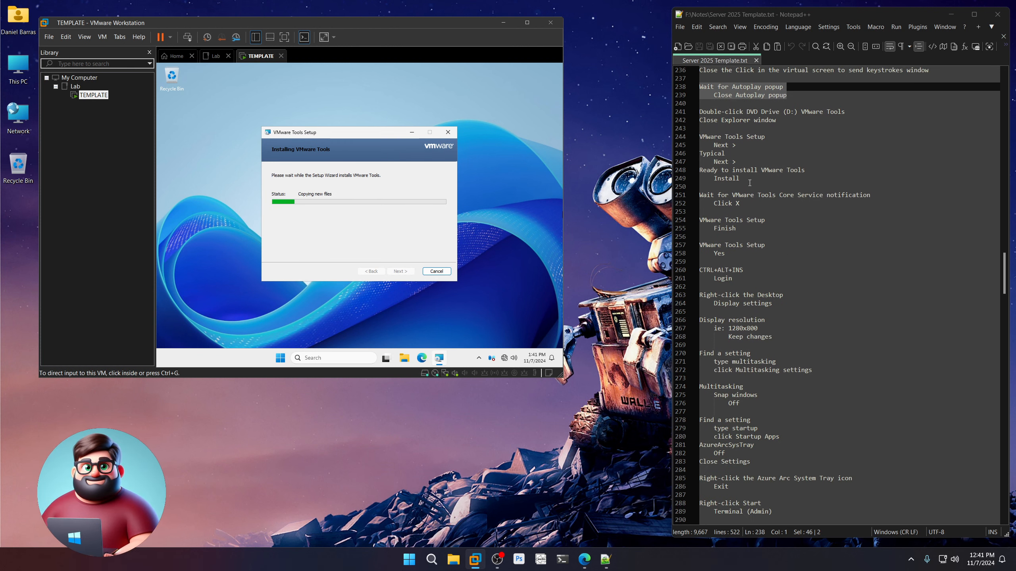
pyautogui.moveTo(760, 178); pyautogui.dragTo(698, 145)
pyautogui.scroll(-2, 771, 240)
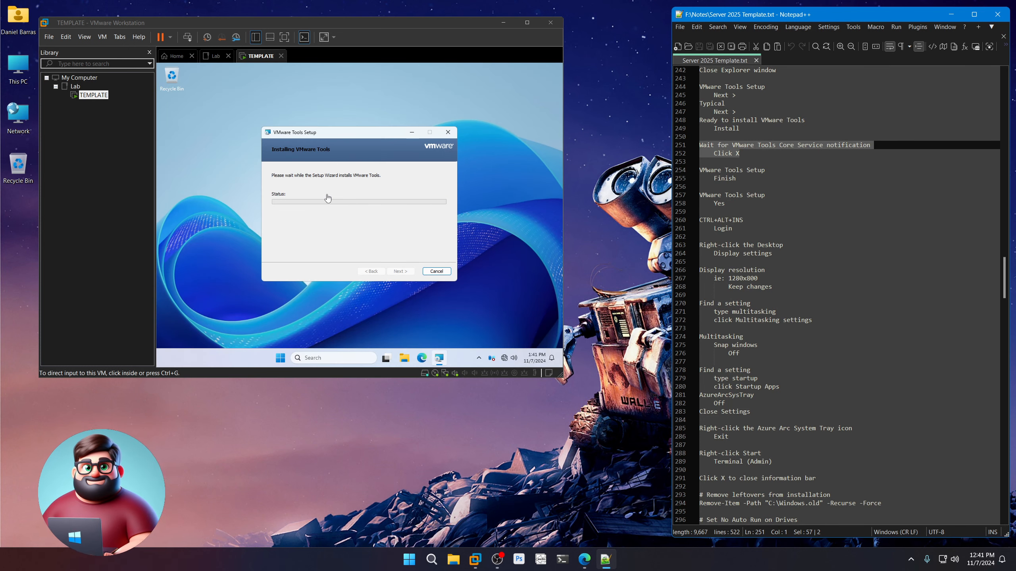
# Dismiss the Core Service notification, finish the wizard, and agree to restart the guest.
pyautogui.click(359, 140)
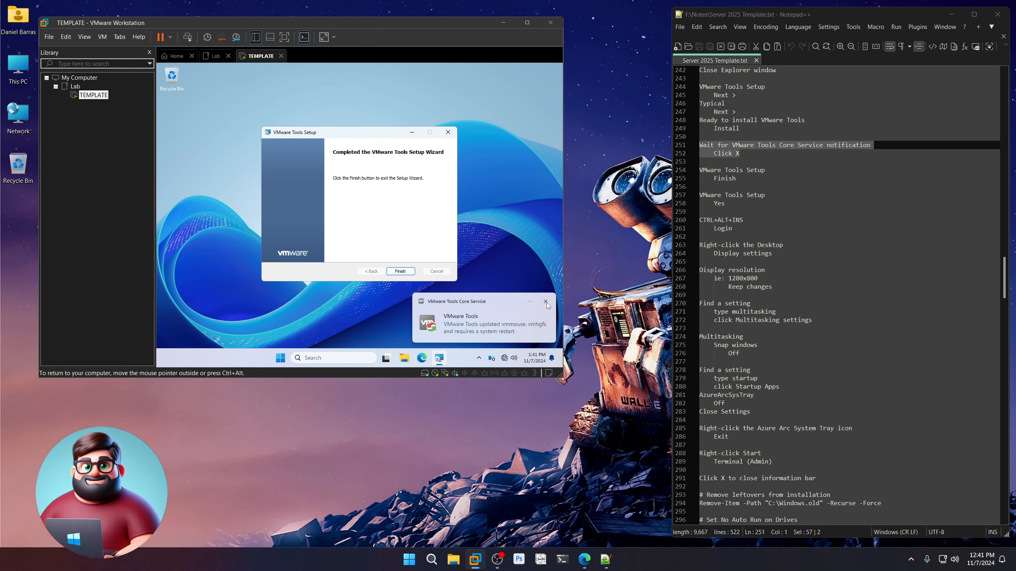
pyautogui.click(546, 302)
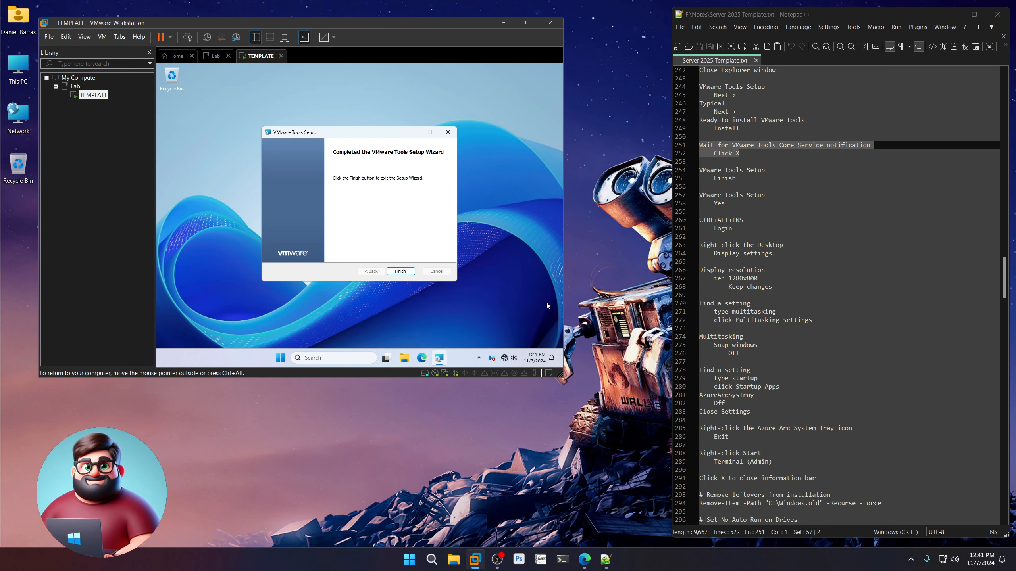
pyautogui.click(411, 273)
pyautogui.click(333, 228)
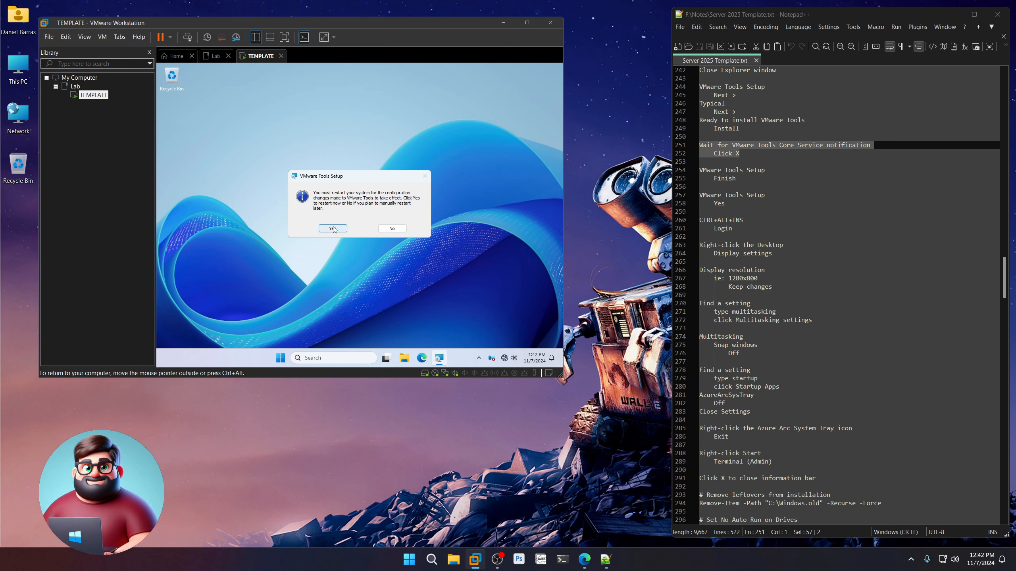
pyautogui.click(742, 229)
# Highlight the sign-in steps in the notes, then move focus off the notes.
pyautogui.hotkey('shift', 'Up')
pyautogui.hotkey('shift', 'Home')
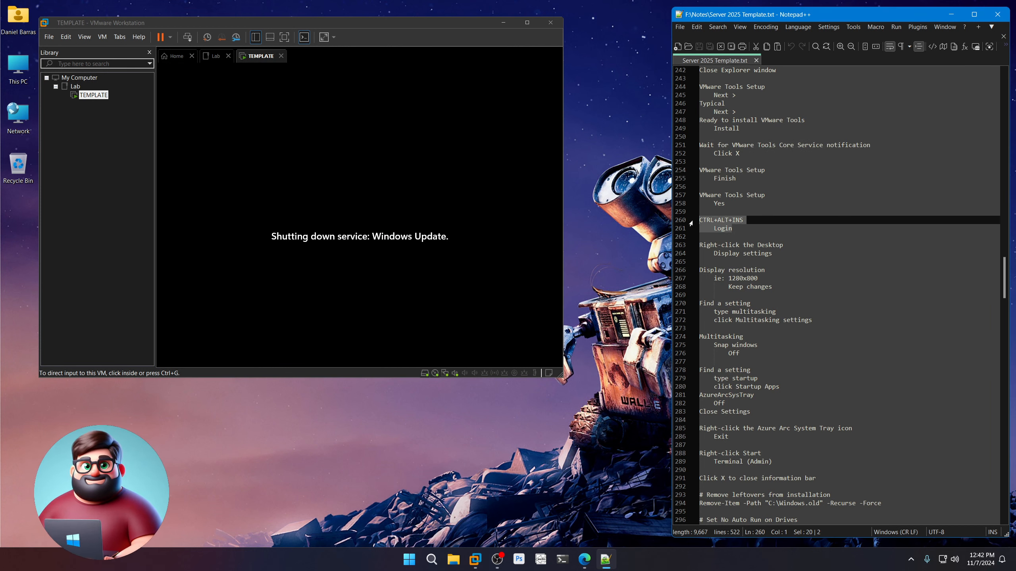
pyautogui.scroll(-2, 741, 260)
pyautogui.scroll(-1, 741, 260)
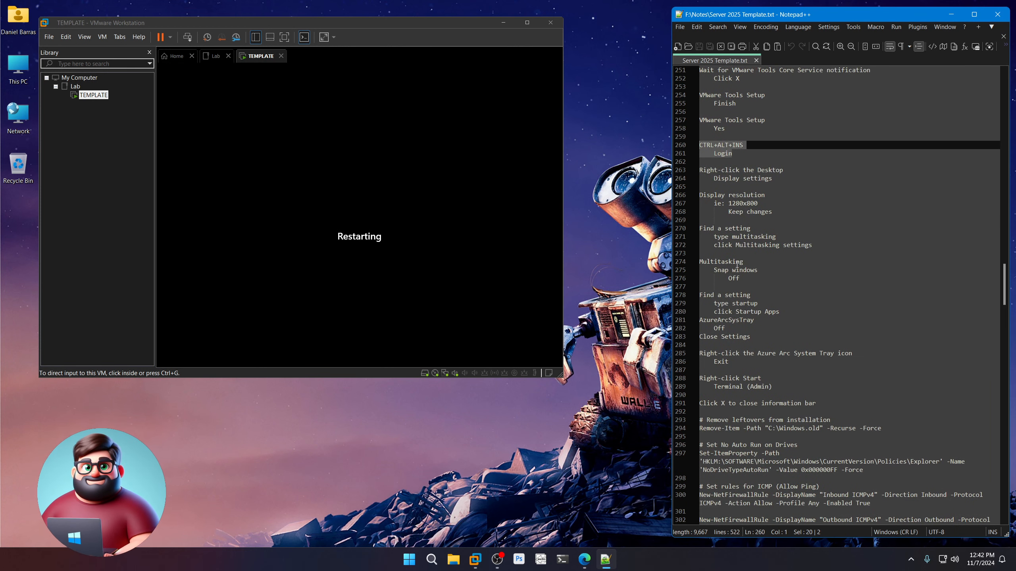
pyautogui.click(611, 425)
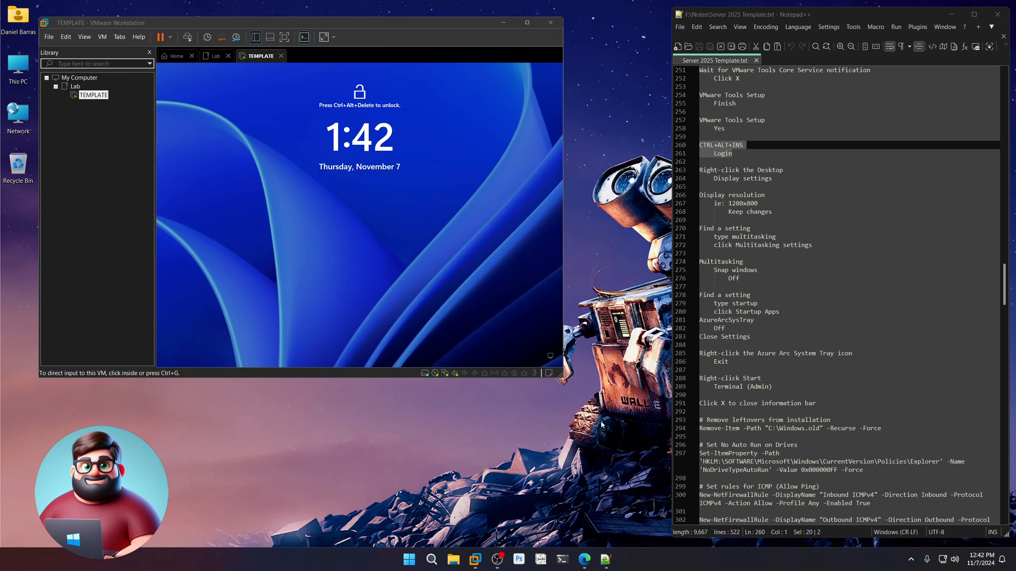
# Sign in to the restarted guest as Administrator using Ctrl+Alt+Insert and the account password.
pyautogui.click(422, 298)
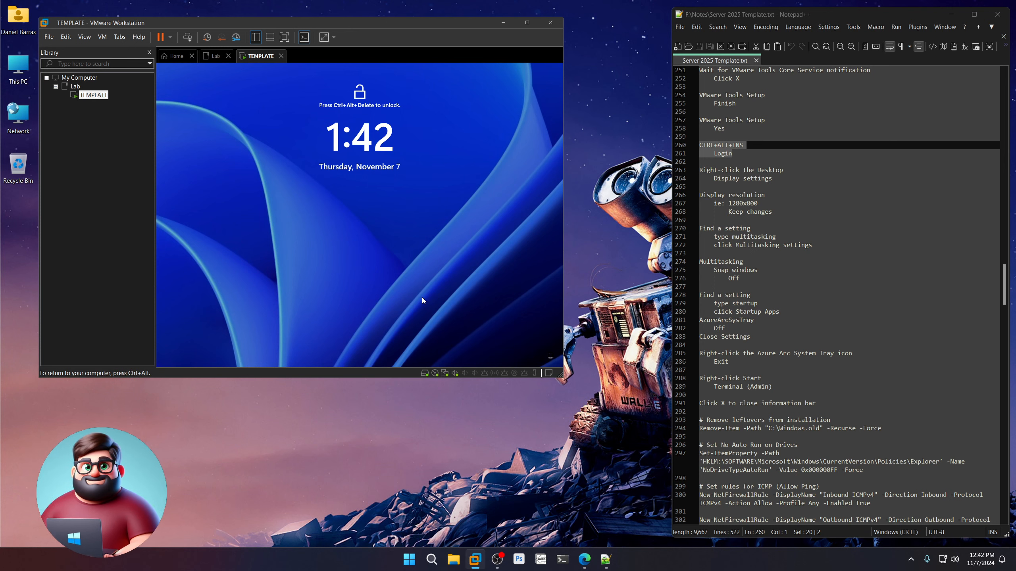
pyautogui.press('ctrl+alt+Insert')
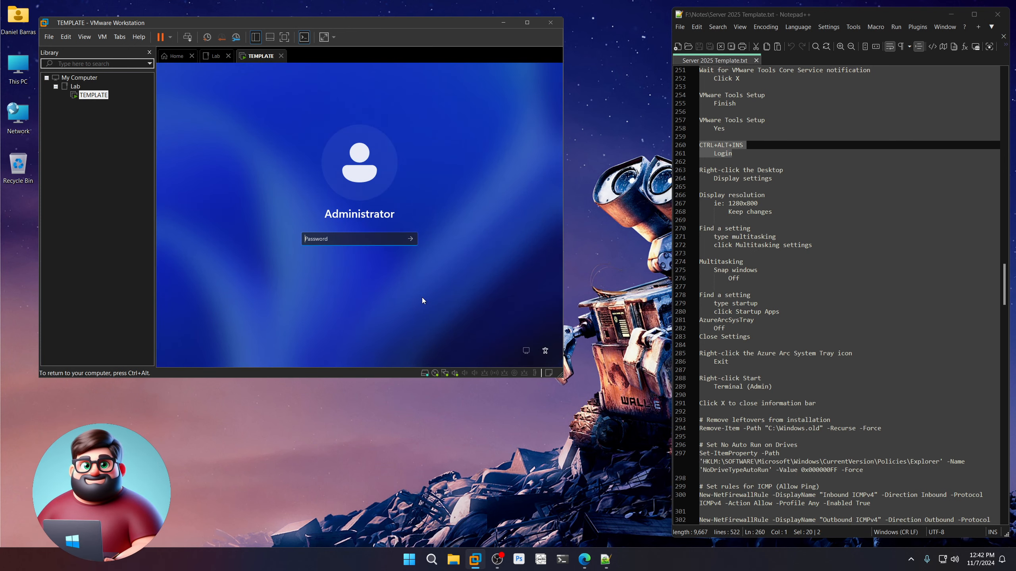
pyautogui.write('Password123456')
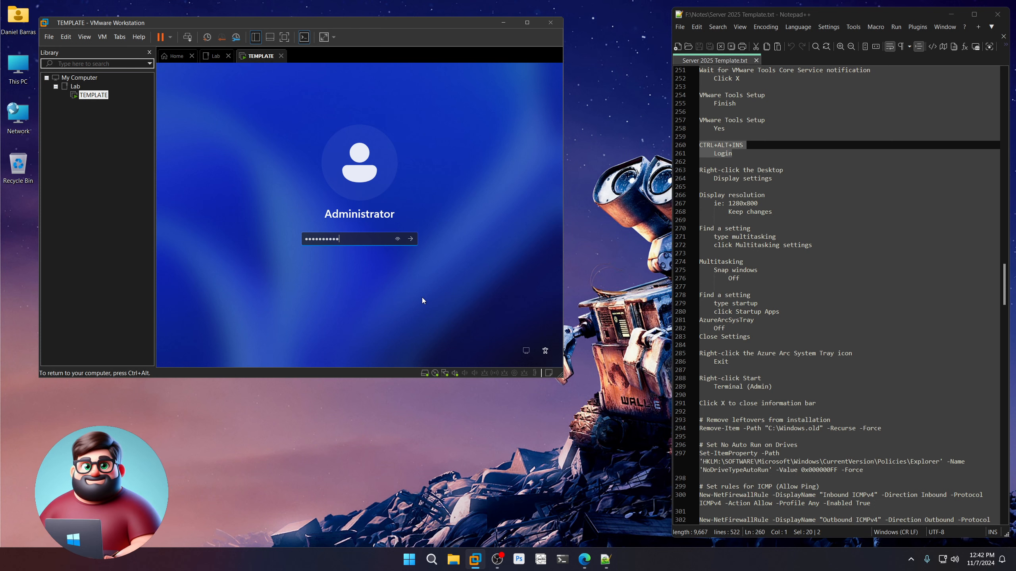
pyautogui.press('Return')
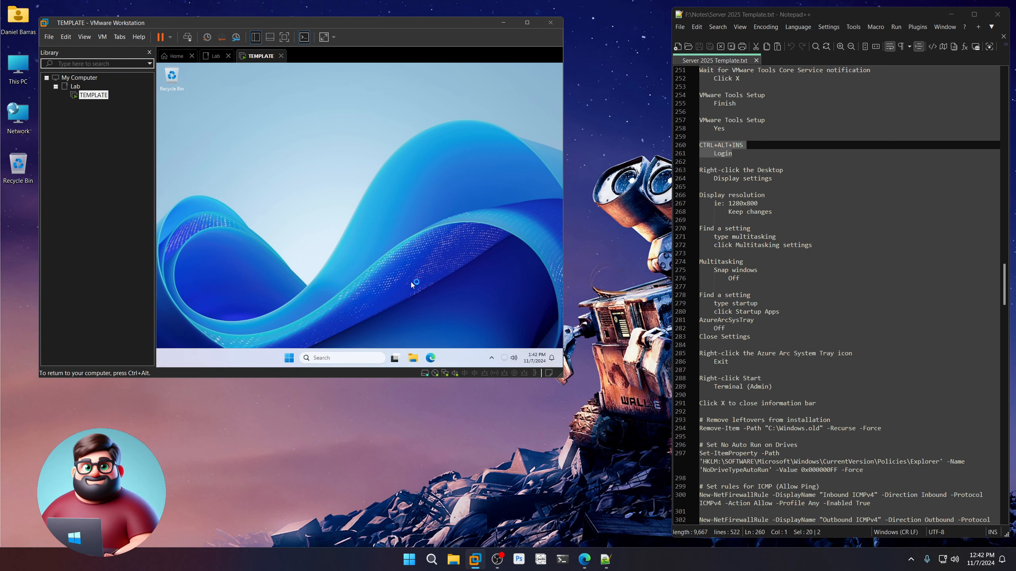
# From the guest desktop's Display settings, change the resolution to 1280 × 800 and keep the change.
pyautogui.rightClick(314, 114)
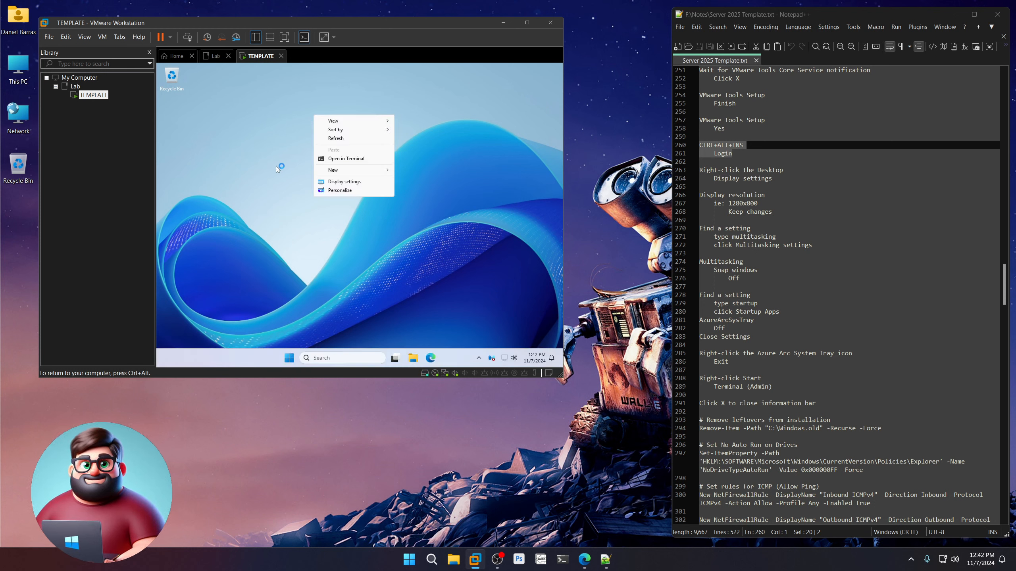
pyautogui.click(339, 181)
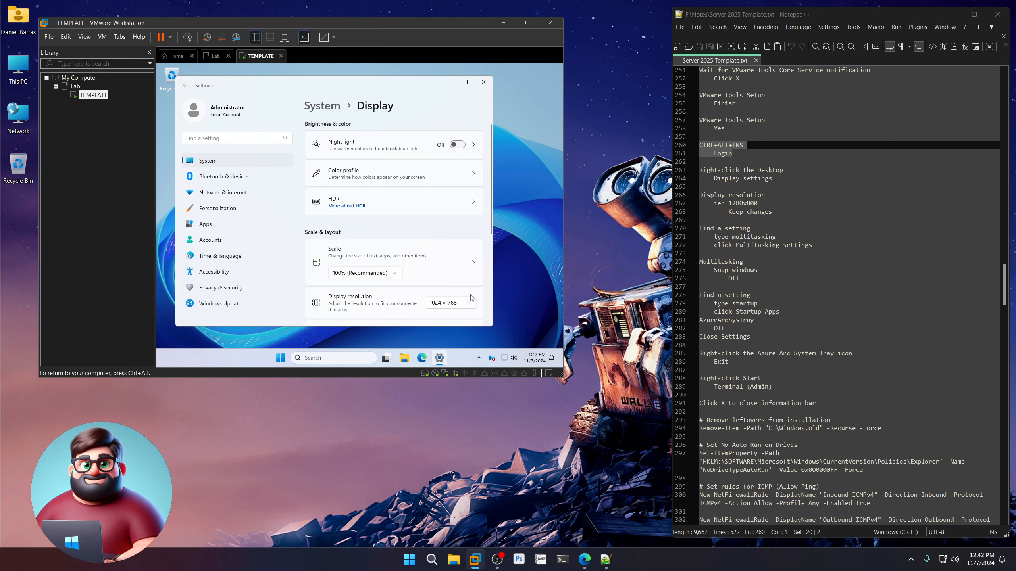
pyautogui.click(471, 306)
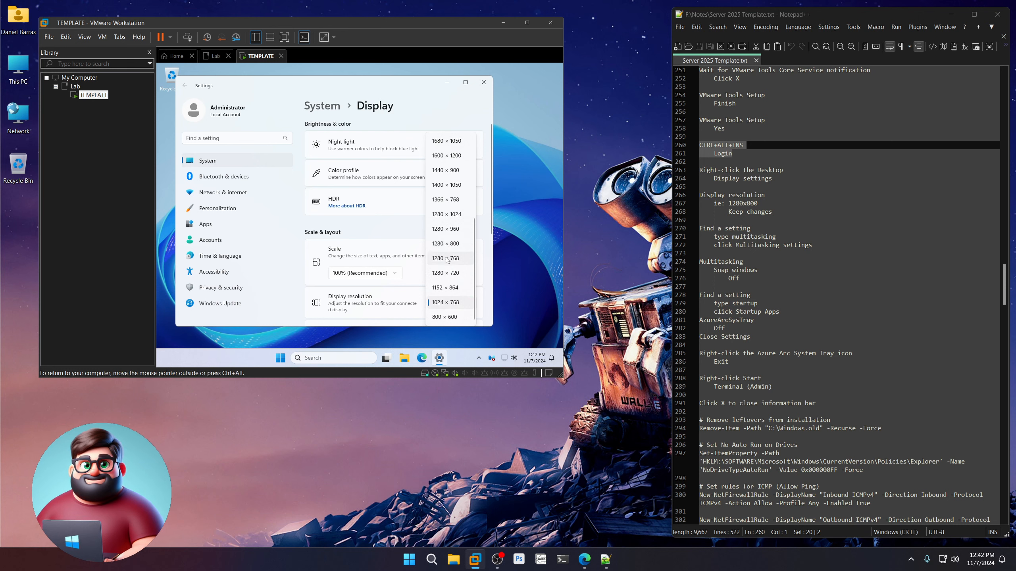
pyautogui.click(446, 243)
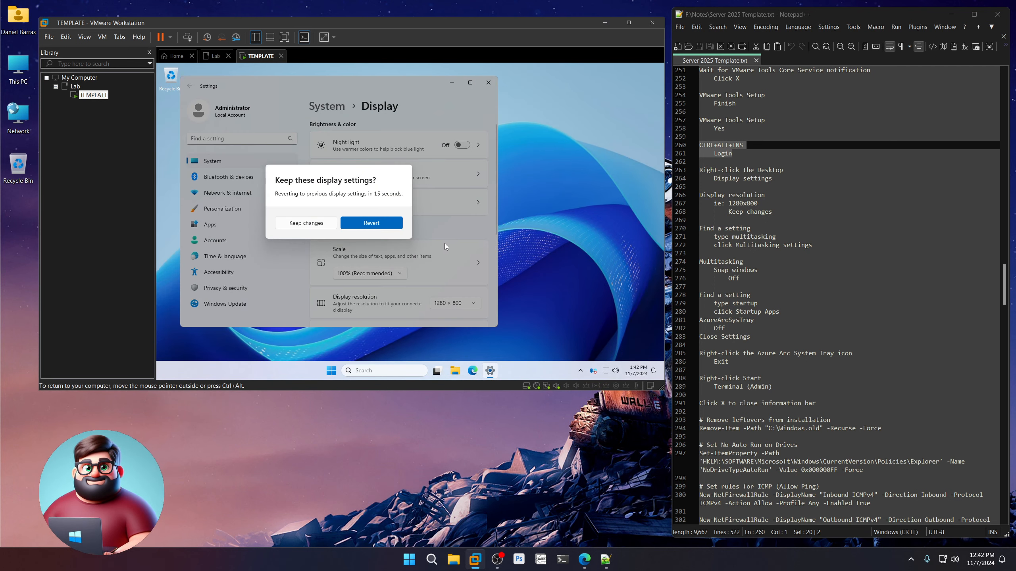
pyautogui.click(306, 223)
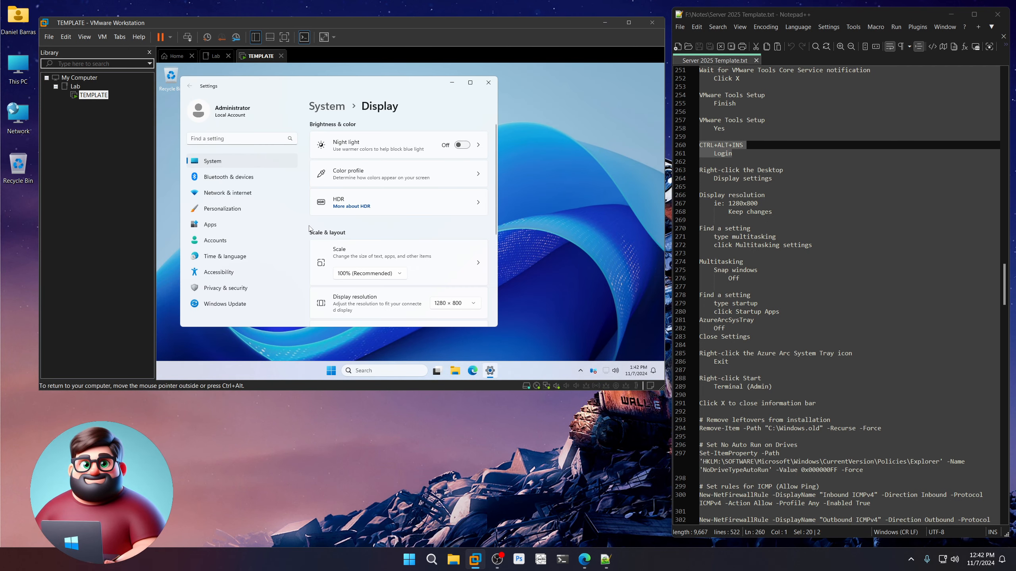
# Find the multitasking settings and turn Snap windows off.
pyautogui.click(233, 139)
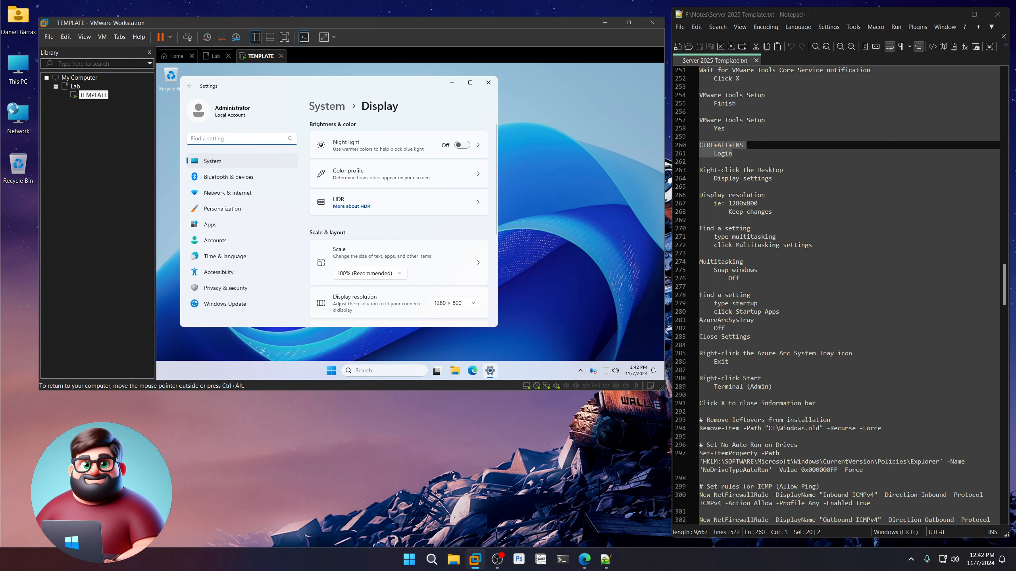
pyautogui.write('multit')
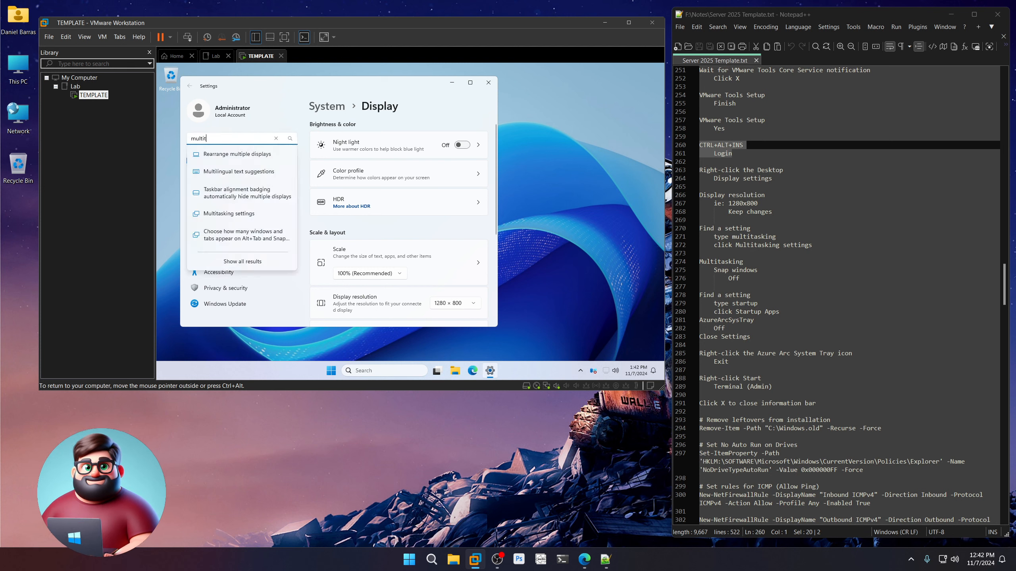
pyautogui.write('asking')
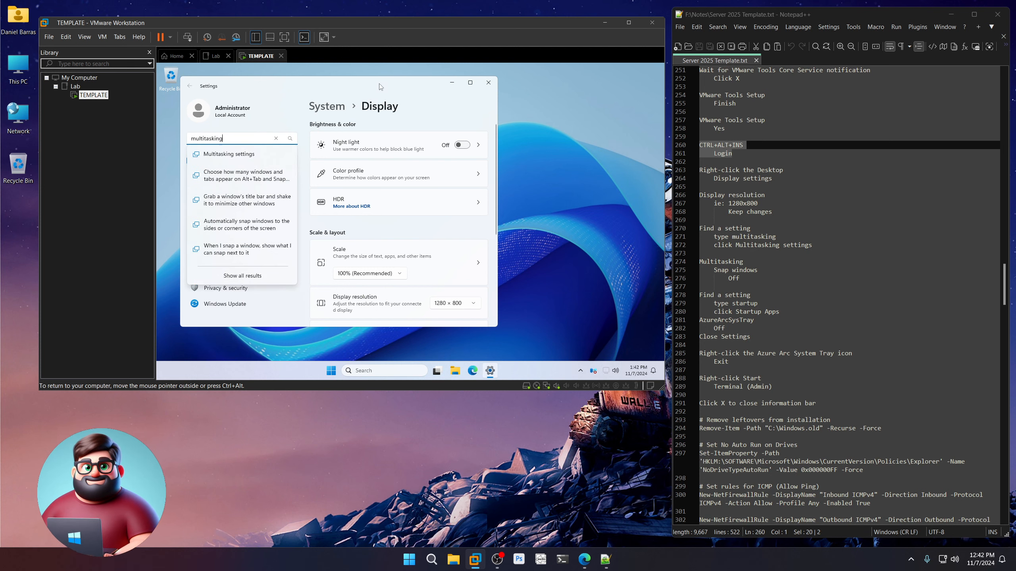
pyautogui.moveTo(379, 84); pyautogui.dragTo(365, 113)
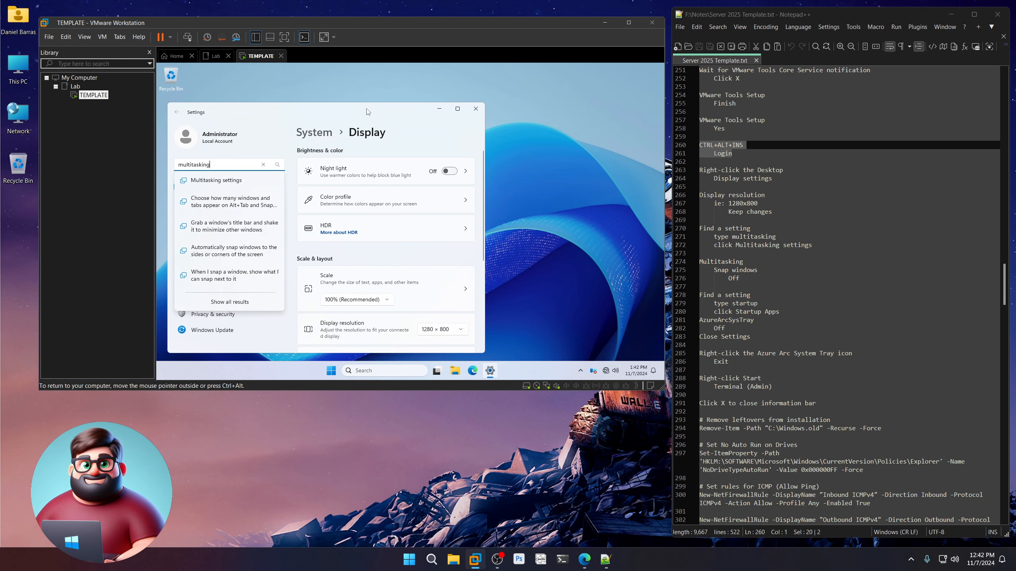
pyautogui.click(230, 180)
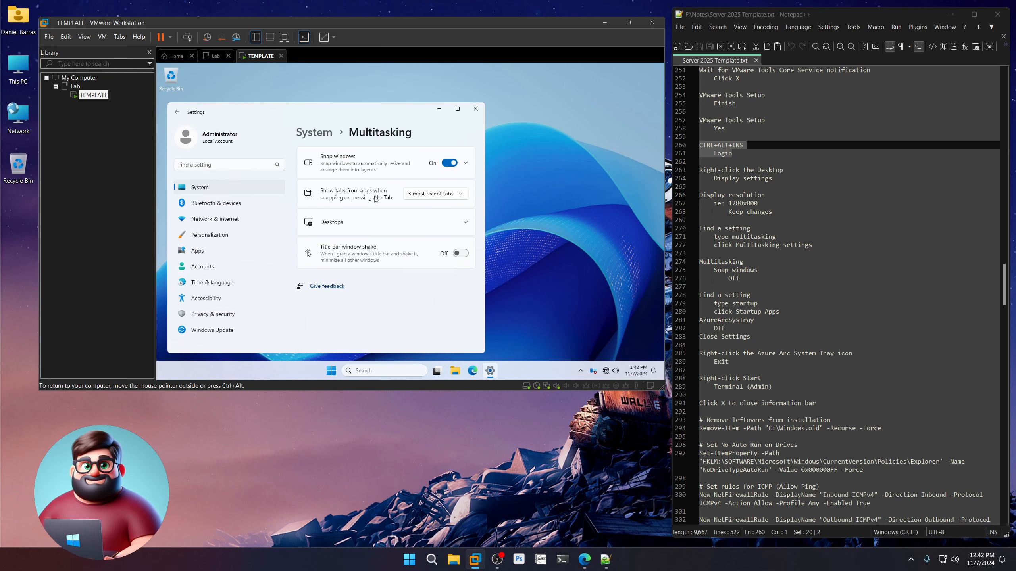
pyautogui.click(448, 163)
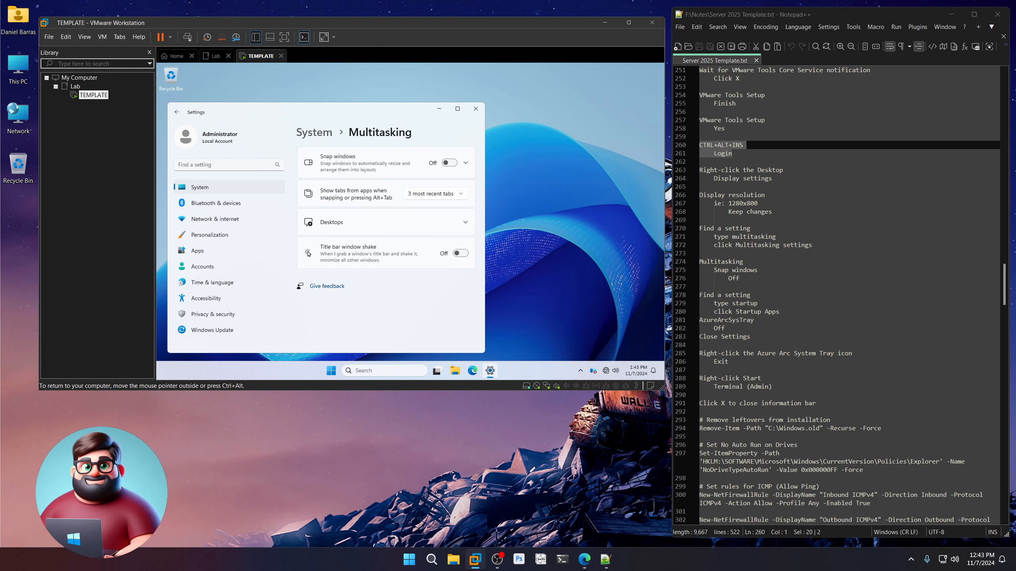
# Turn AzureArcSysTray off in Startup Apps and close Settings.
pyautogui.click(225, 165)
pyautogui.write('startup')
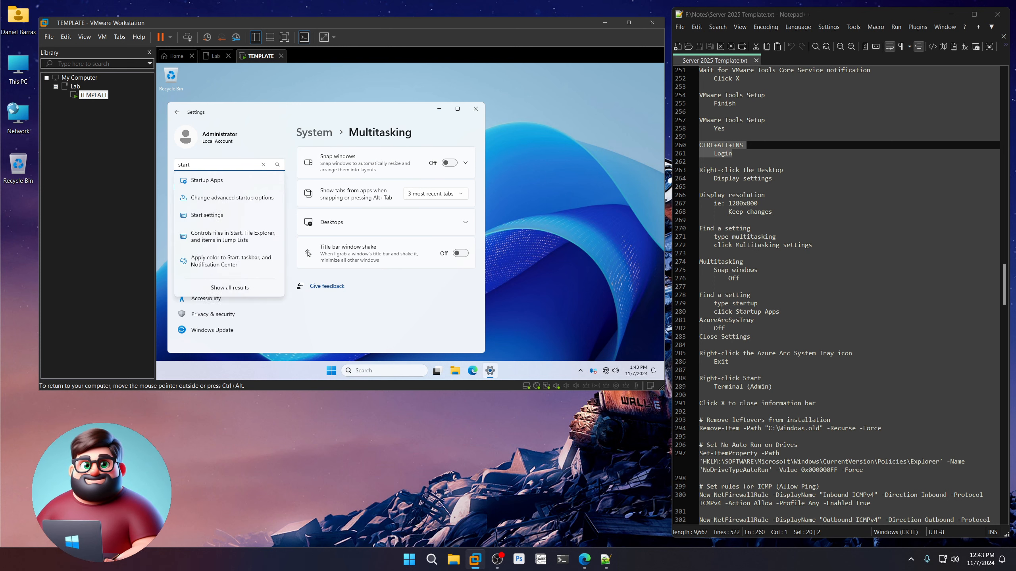
pyautogui.click(207, 182)
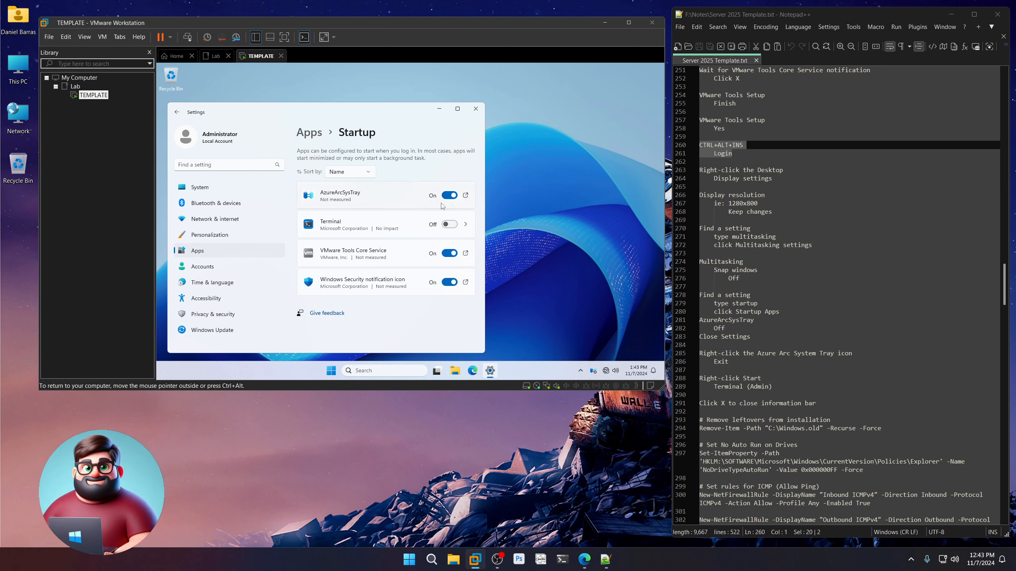
pyautogui.click(449, 198)
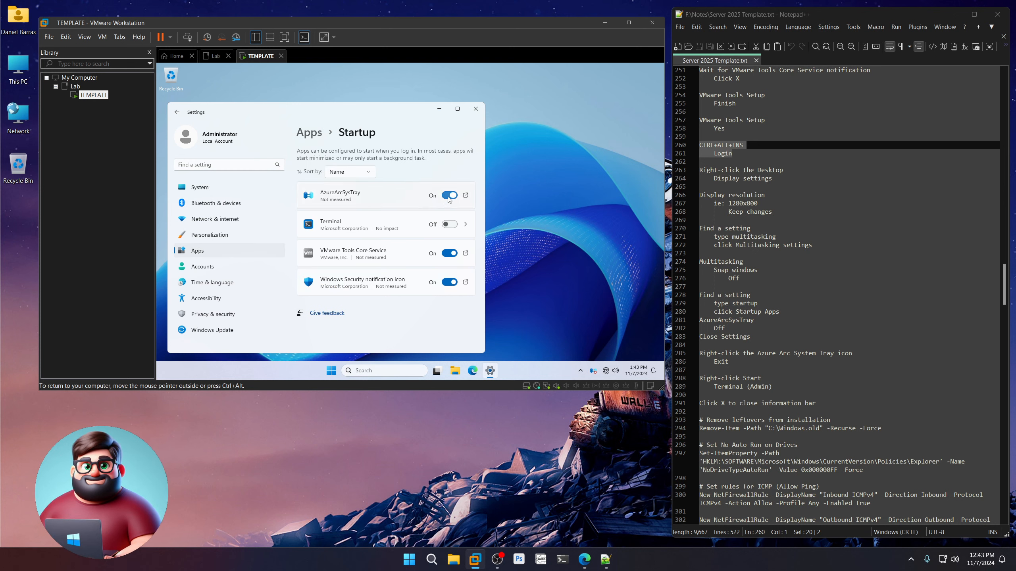
pyautogui.click(475, 111)
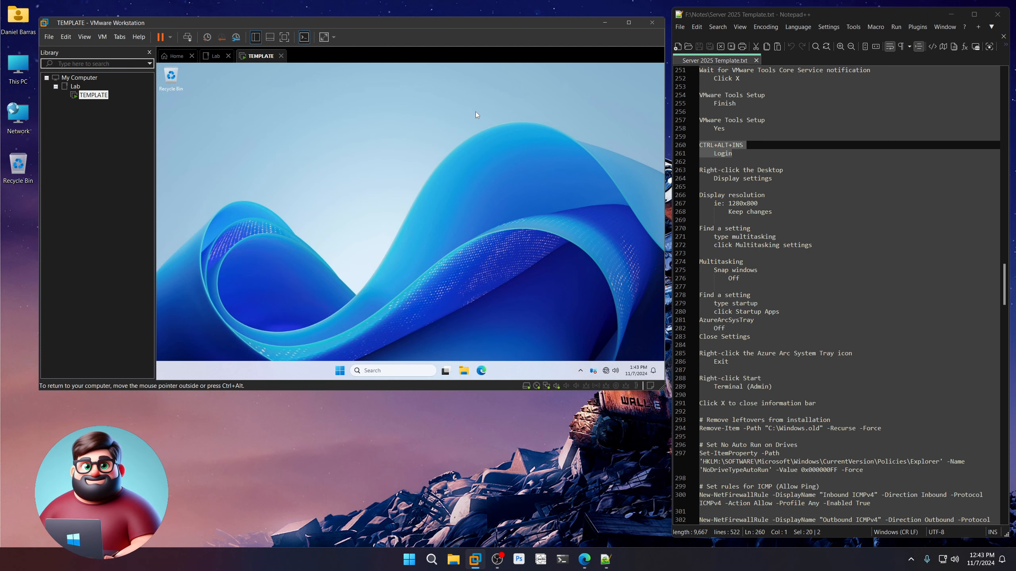
# Exit the Azure Arc app from its tray icon.
pyautogui.rightClick(593, 371)
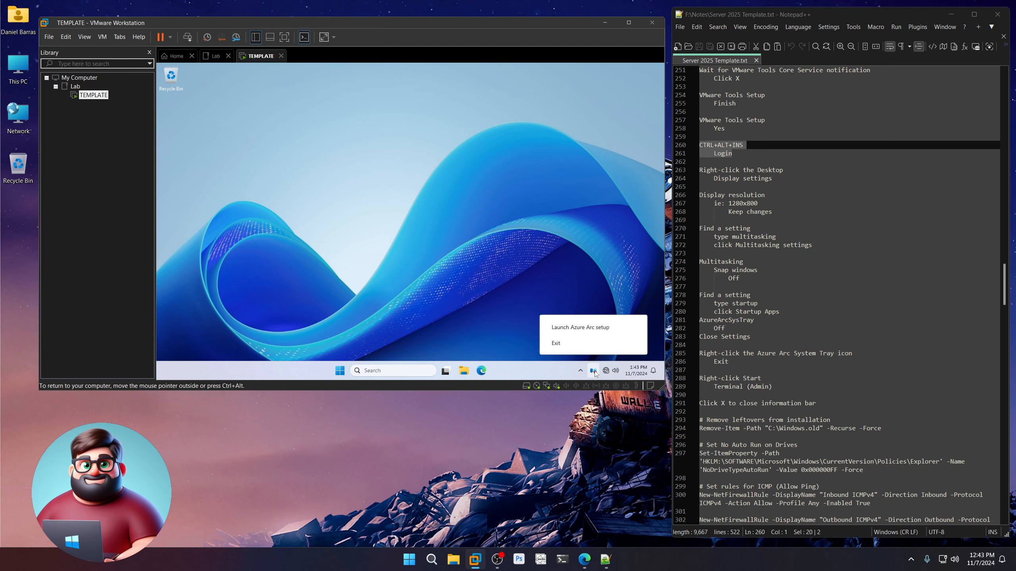
pyautogui.click(555, 343)
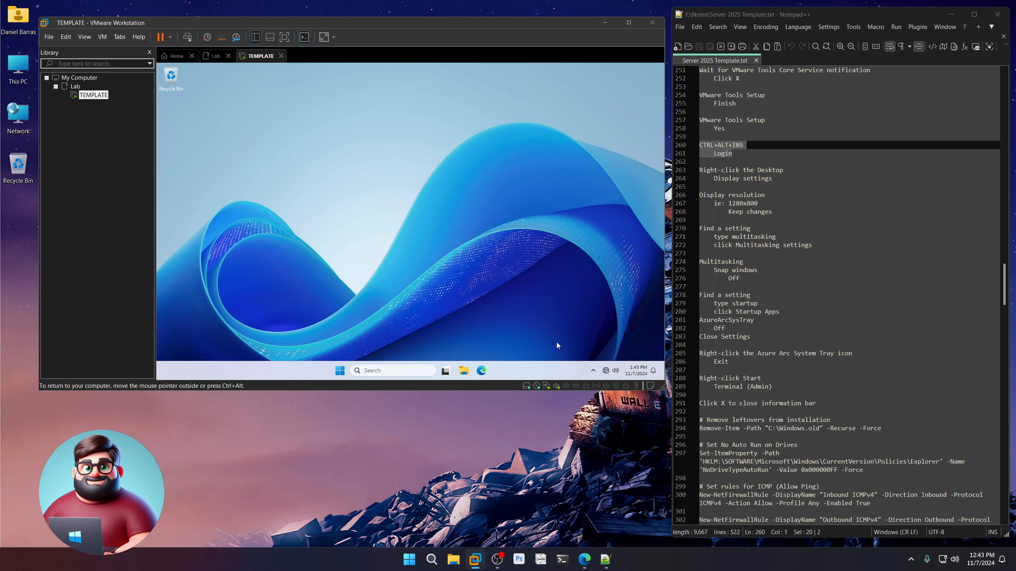
pyautogui.scroll(-8, 751, 295)
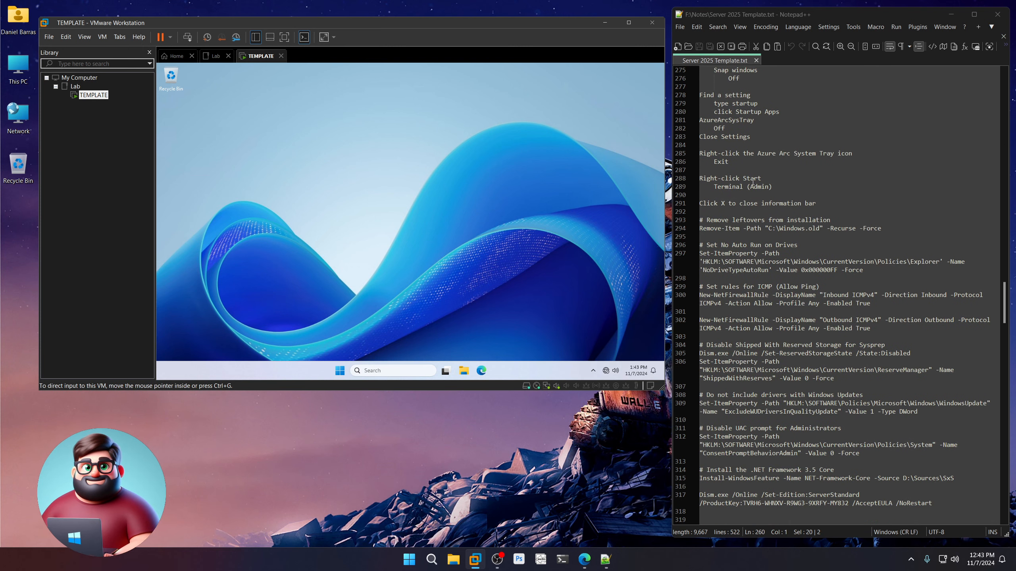
# Mark the Terminal (Admin) step in the notes and launch Terminal (Admin) from Start.
pyautogui.click(753, 182)
pyautogui.moveTo(772, 187); pyautogui.dragTo(693, 175)
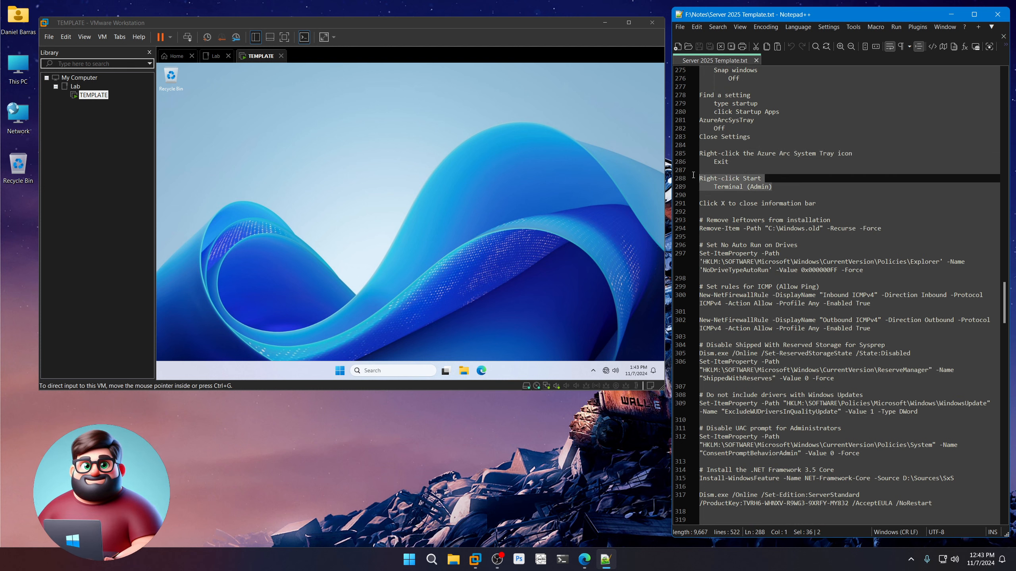
pyautogui.rightClick(340, 372)
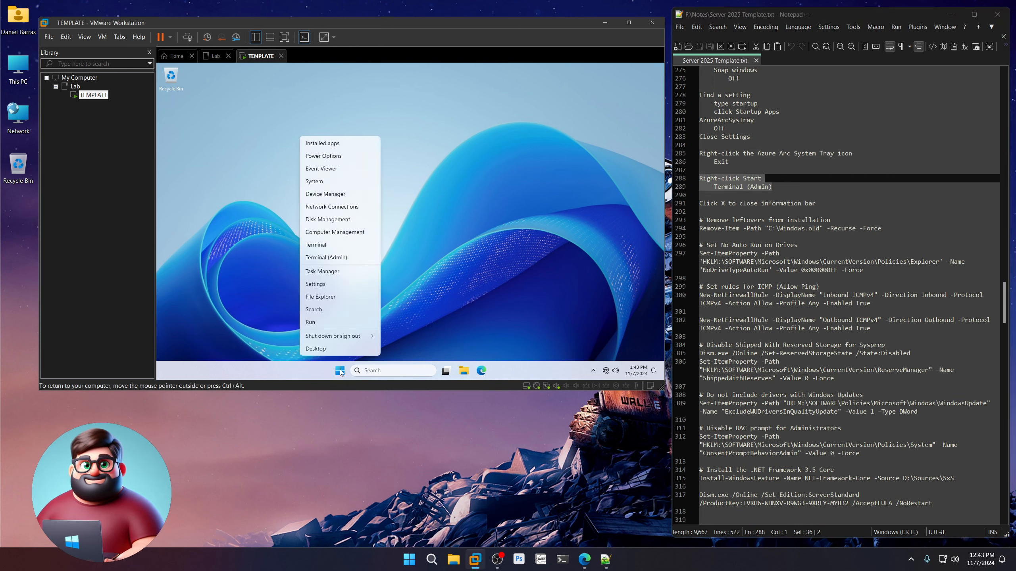
pyautogui.click(327, 257)
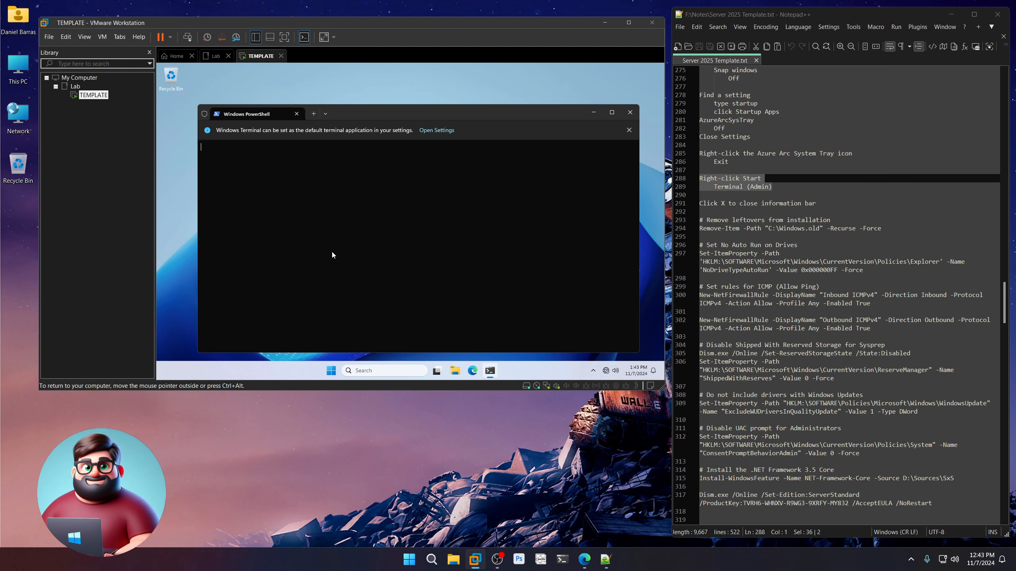
# Dismiss the terminal's default-terminal information bar and mark the Windows.old removal step in the notes.
pyautogui.moveTo(816, 203); pyautogui.dragTo(699, 203)
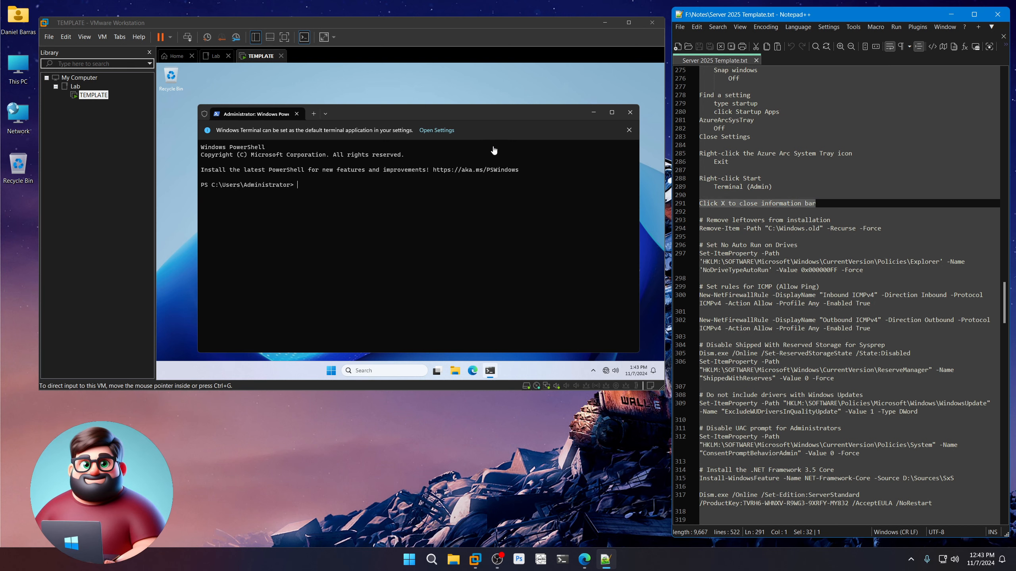
pyautogui.click(490, 134)
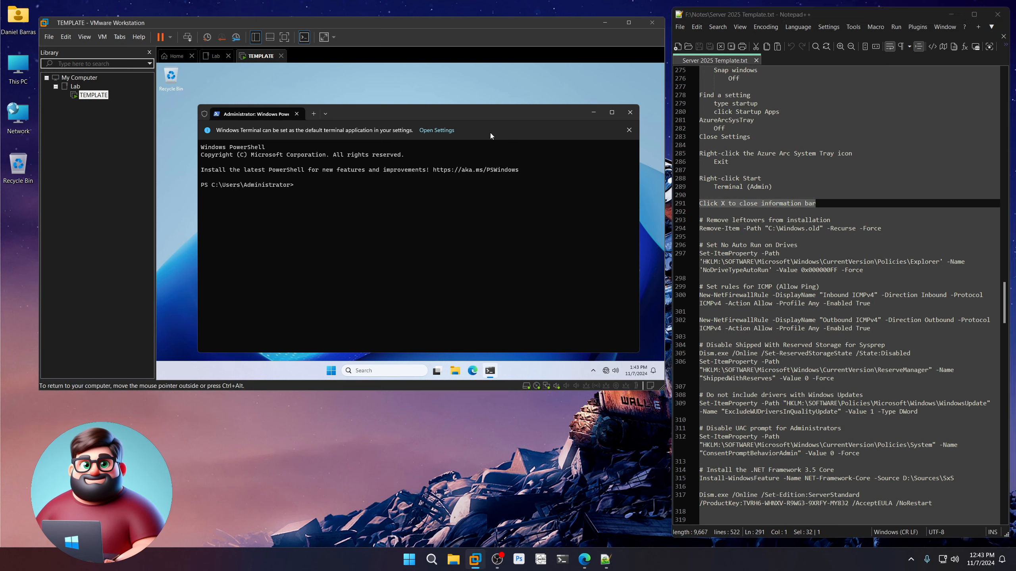
pyautogui.click(631, 130)
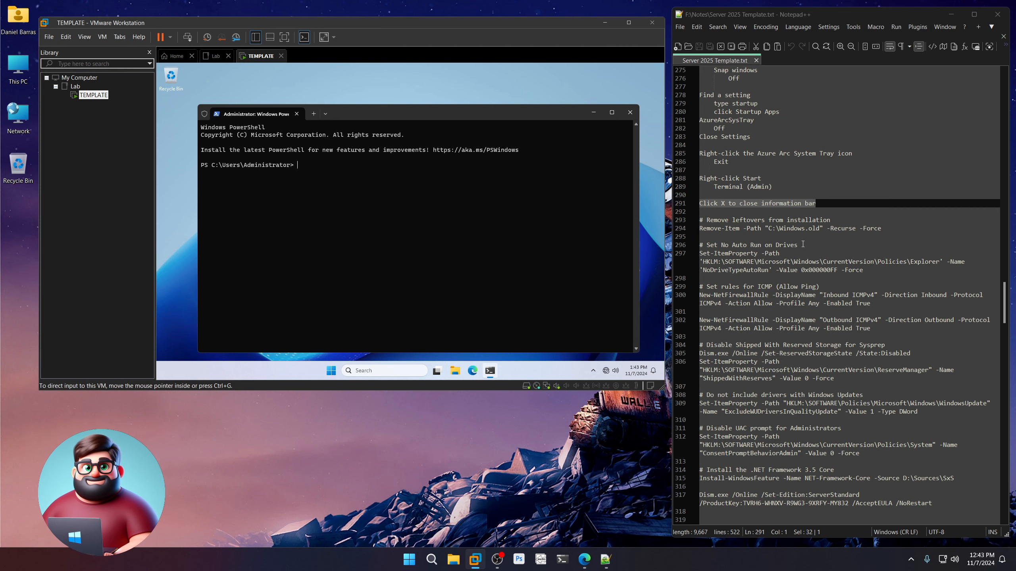
pyautogui.scroll(-4, 803, 244)
pyautogui.moveTo(896, 130); pyautogui.dragTo(699, 121)
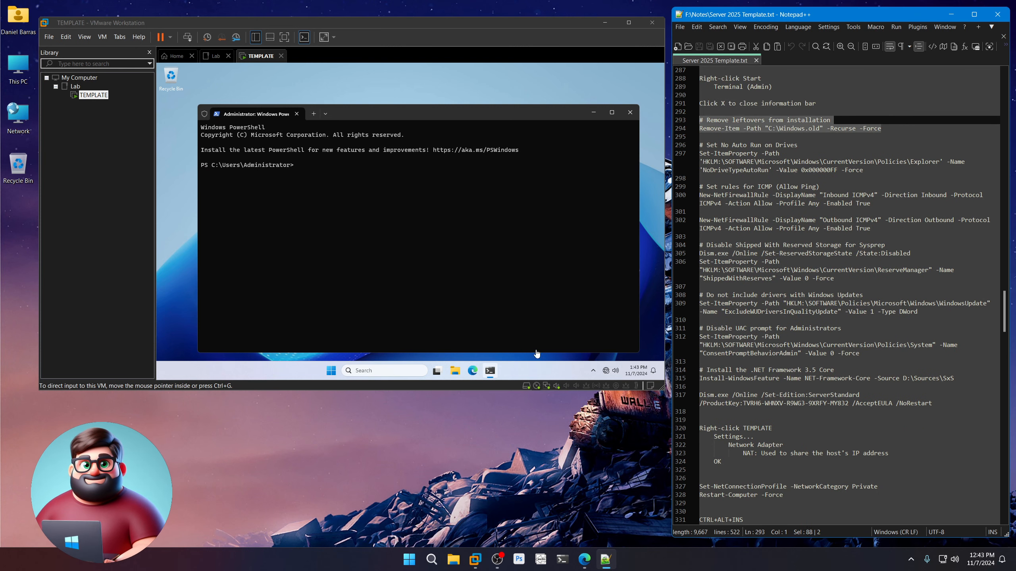
pyautogui.click(454, 370)
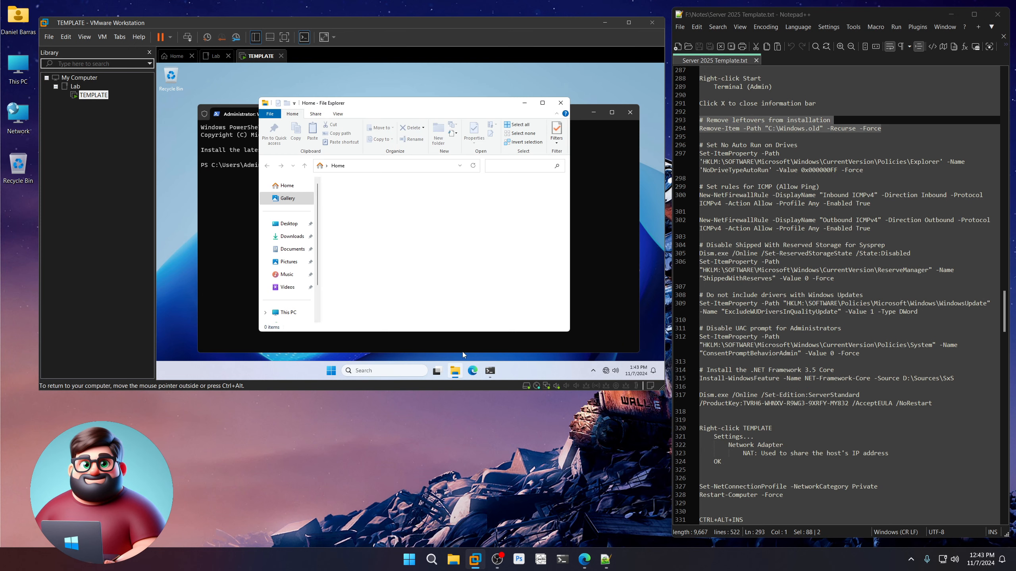
pyautogui.click(288, 313)
pyautogui.doubleClick(372, 204)
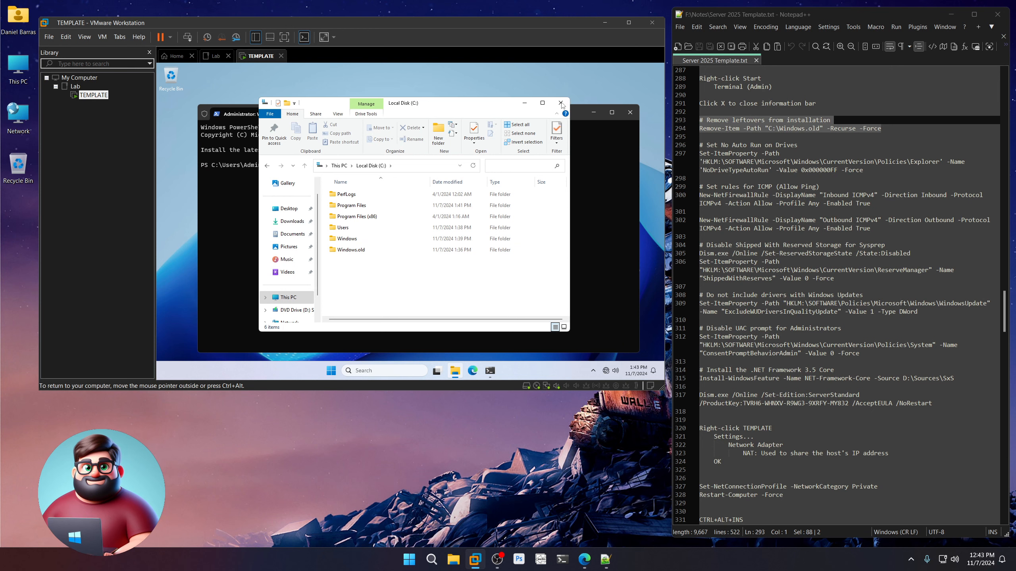
pyautogui.click(561, 103)
pyautogui.moveTo(798, 145); pyautogui.dragTo(690, 148)
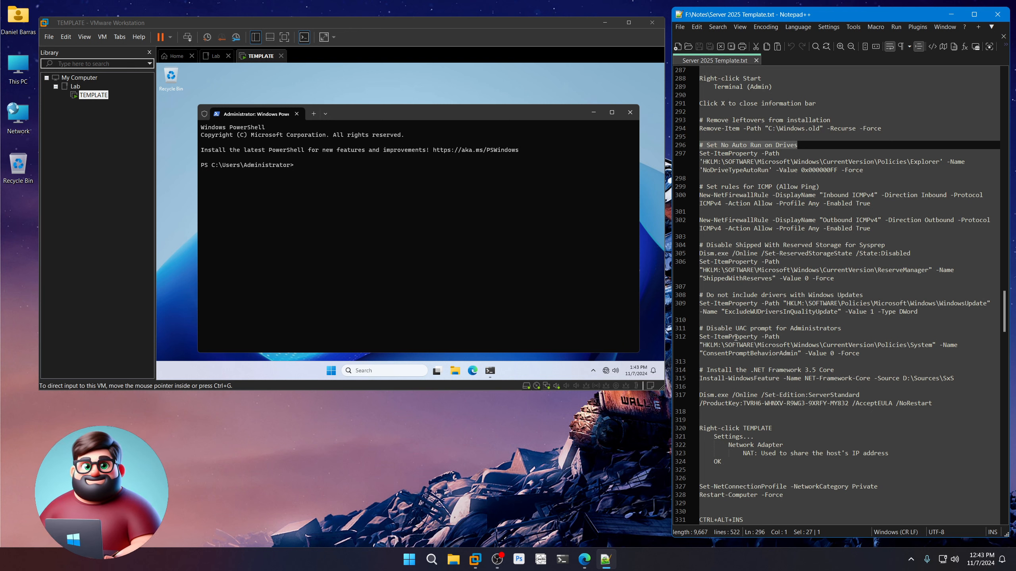
pyautogui.moveTo(878, 173); pyautogui.dragTo(691, 154)
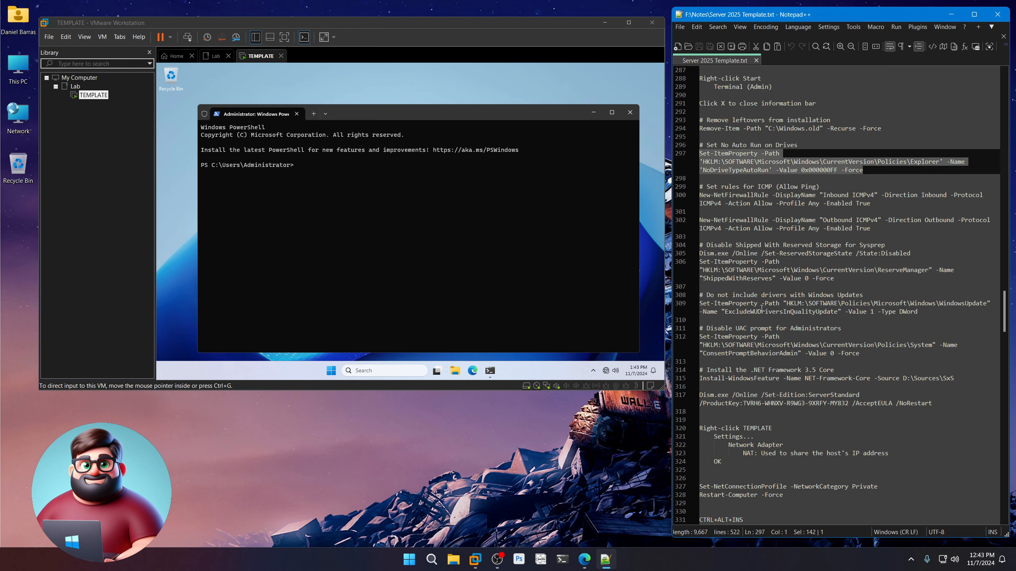
pyautogui.scroll(-1, 761, 308)
pyautogui.moveTo(718, 211); pyautogui.dragTo(700, 161)
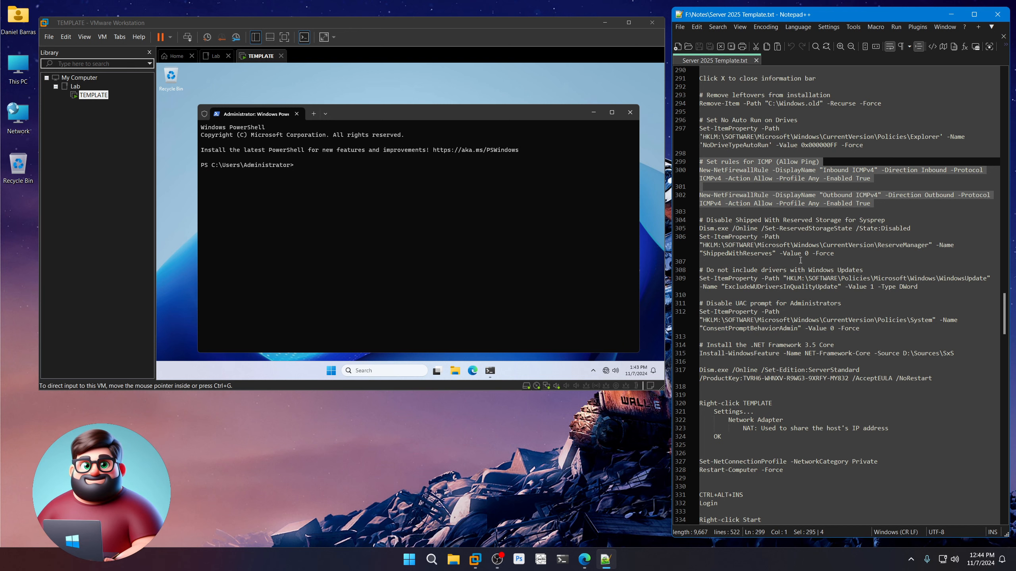
pyautogui.scroll(-2, 800, 260)
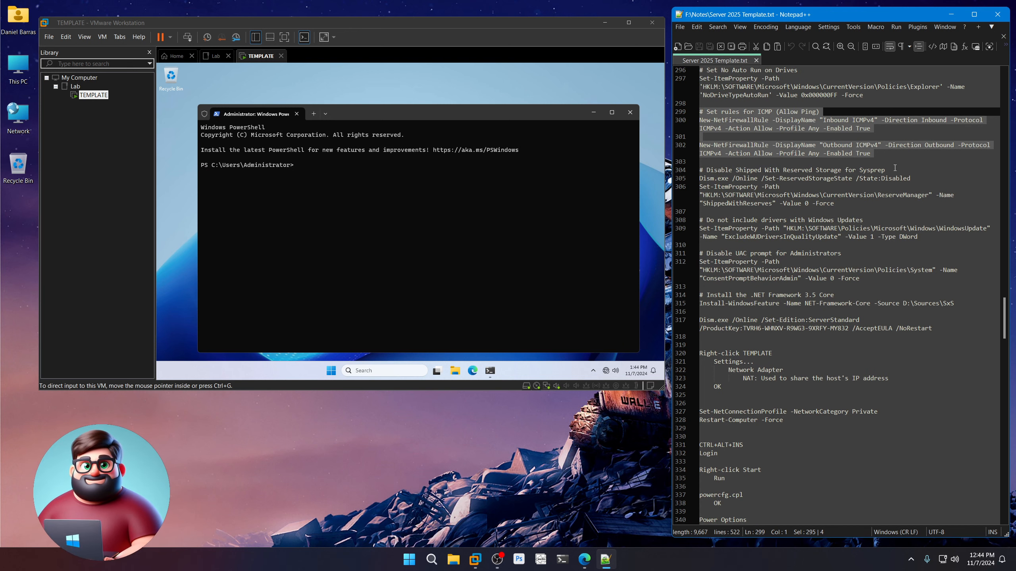
pyautogui.moveTo(895, 168); pyautogui.dragTo(707, 169)
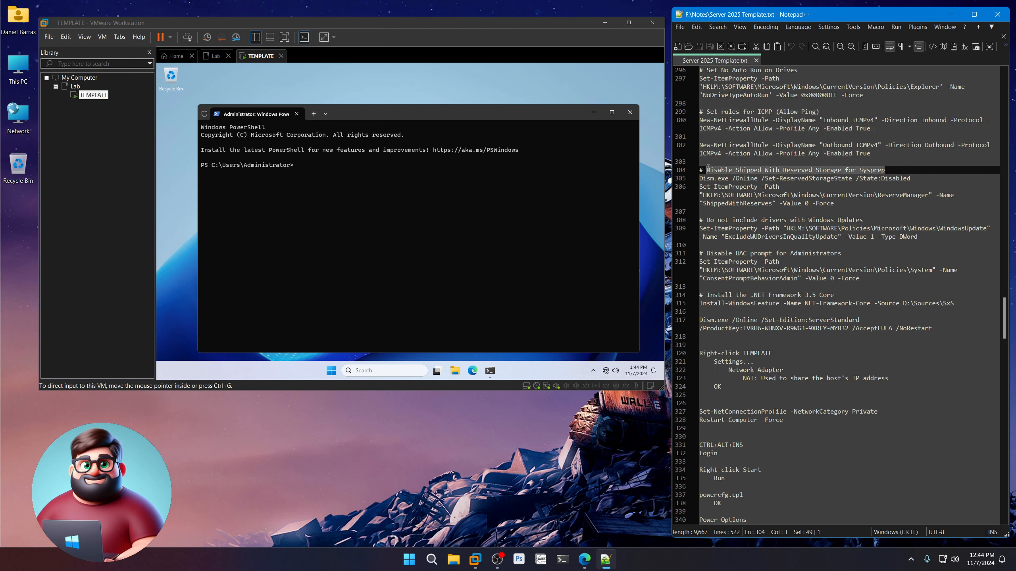
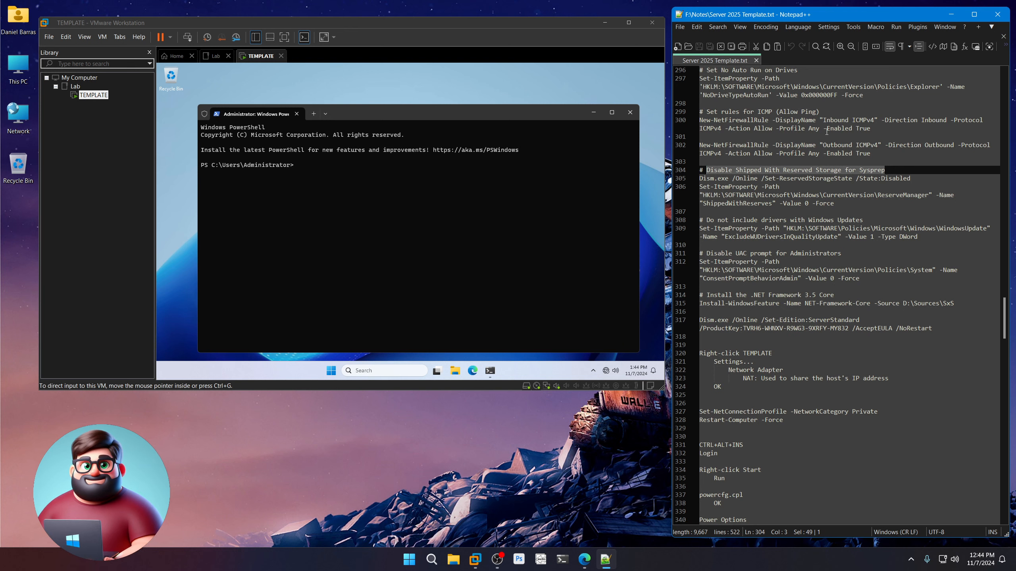
# Mark the Windows Update drivers, UAC, .NET 3.5 and edition-change notes as done.
pyautogui.scroll(-2, 794, 230)
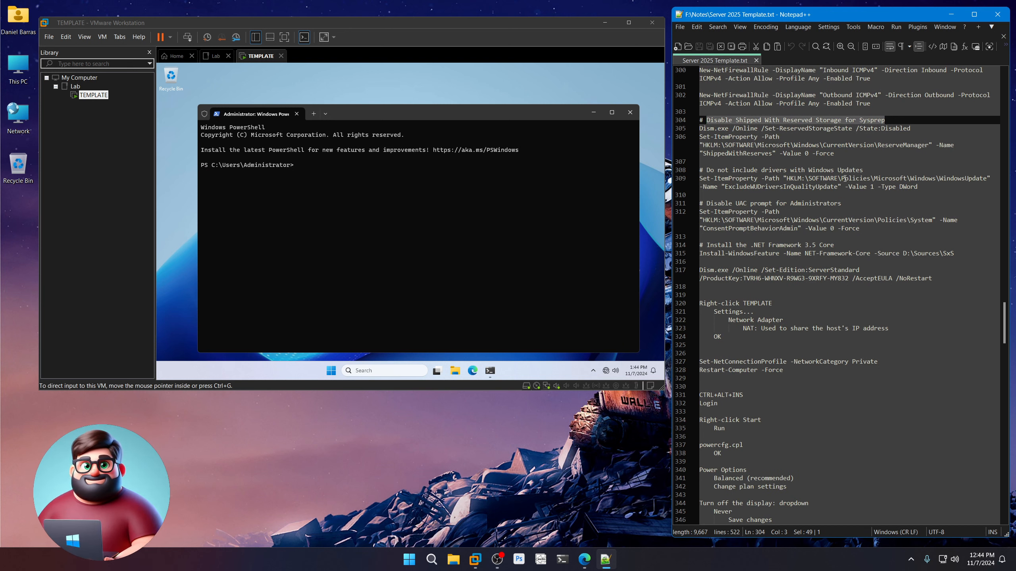
pyautogui.moveTo(874, 169); pyautogui.dragTo(686, 171)
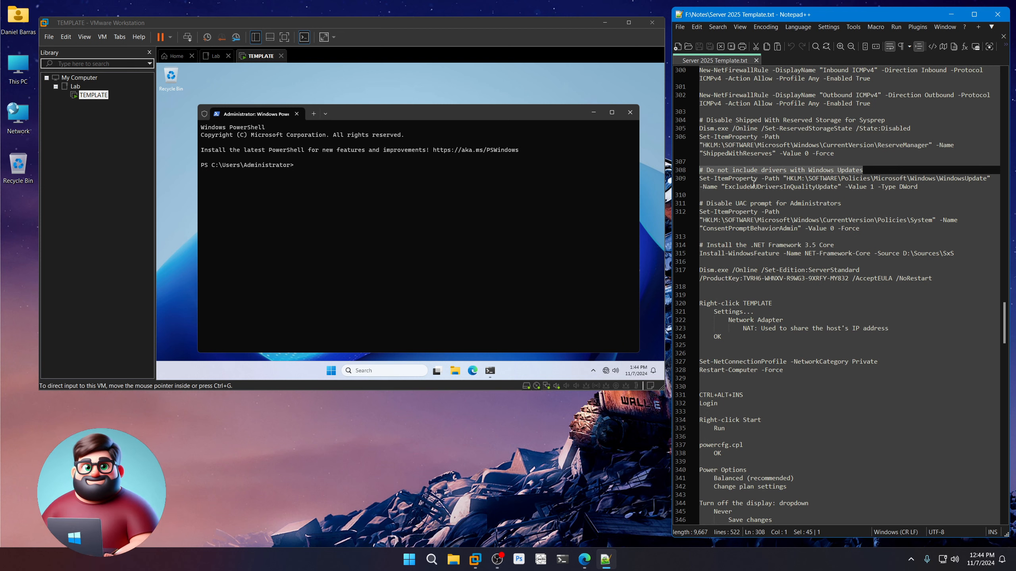
pyautogui.moveTo(849, 204); pyautogui.dragTo(703, 203)
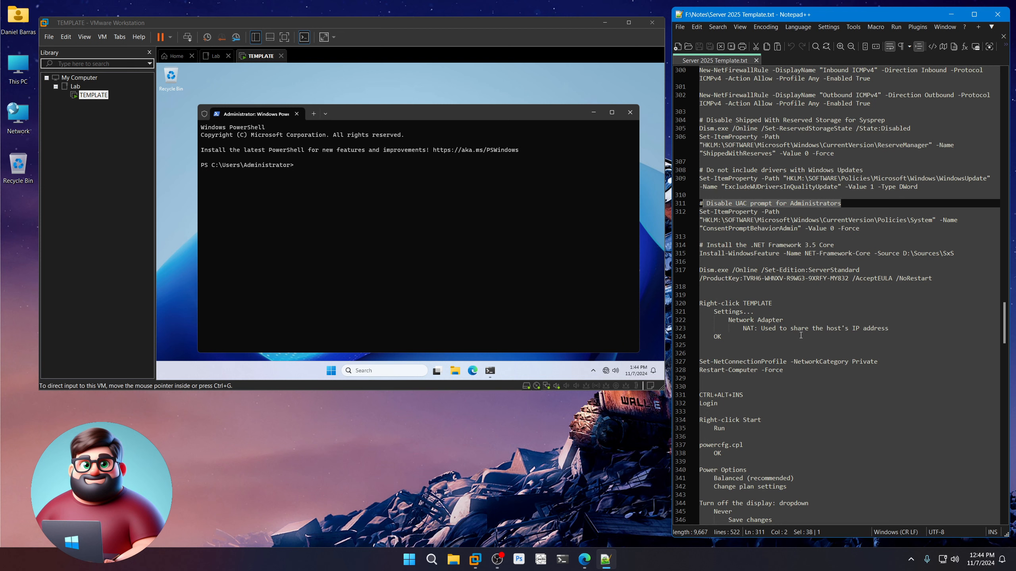
pyautogui.scroll(-2, 806, 321)
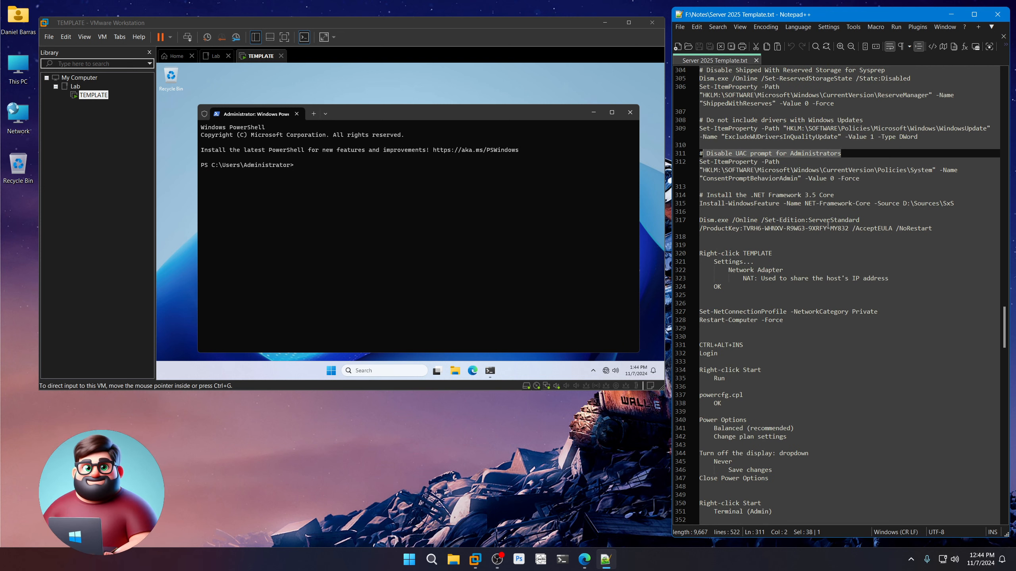
pyautogui.moveTo(839, 195); pyautogui.dragTo(707, 196)
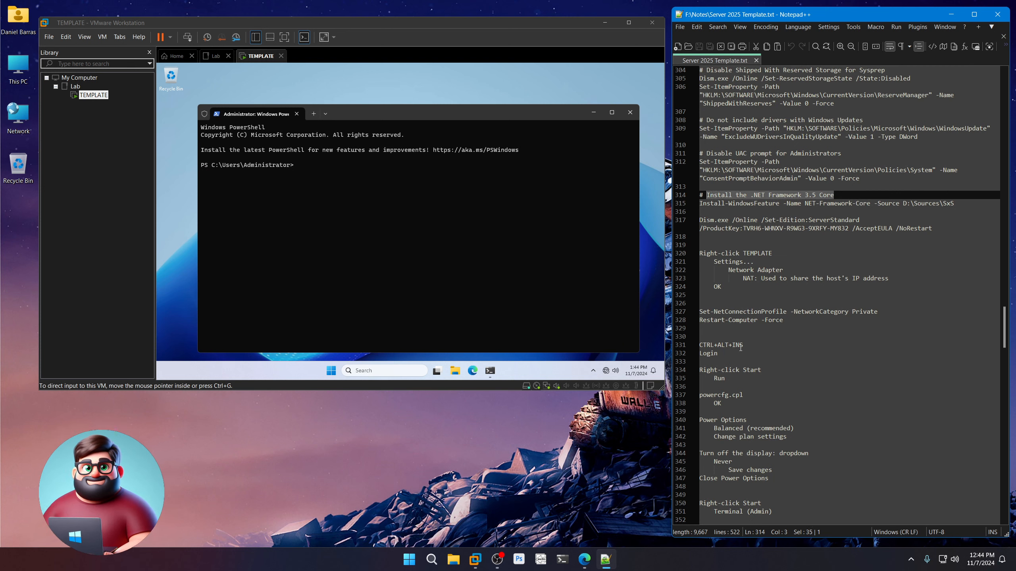
pyautogui.moveTo(863, 220); pyautogui.dragTo(696, 220)
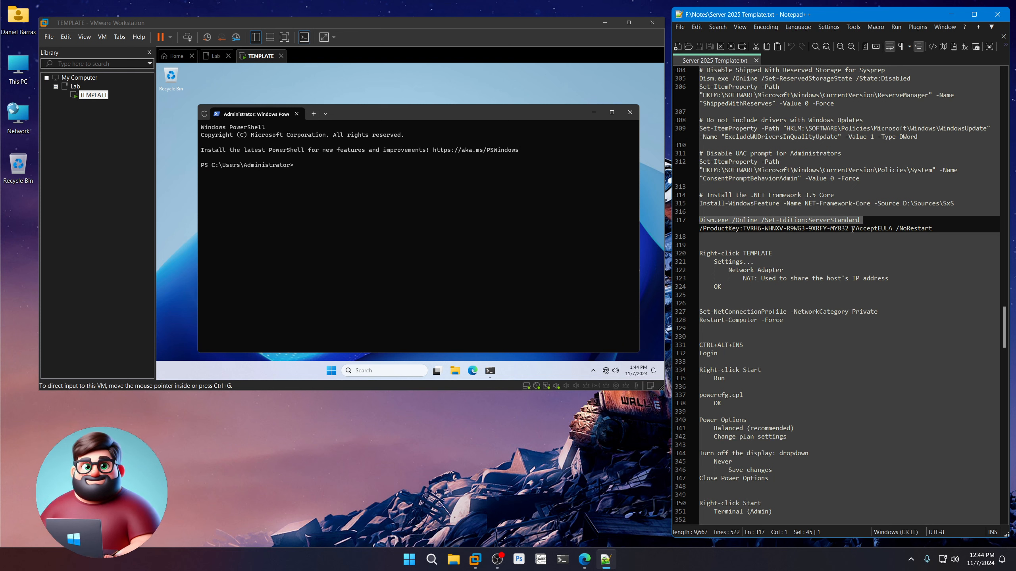
pyautogui.moveTo(849, 228); pyautogui.dragTo(743, 228)
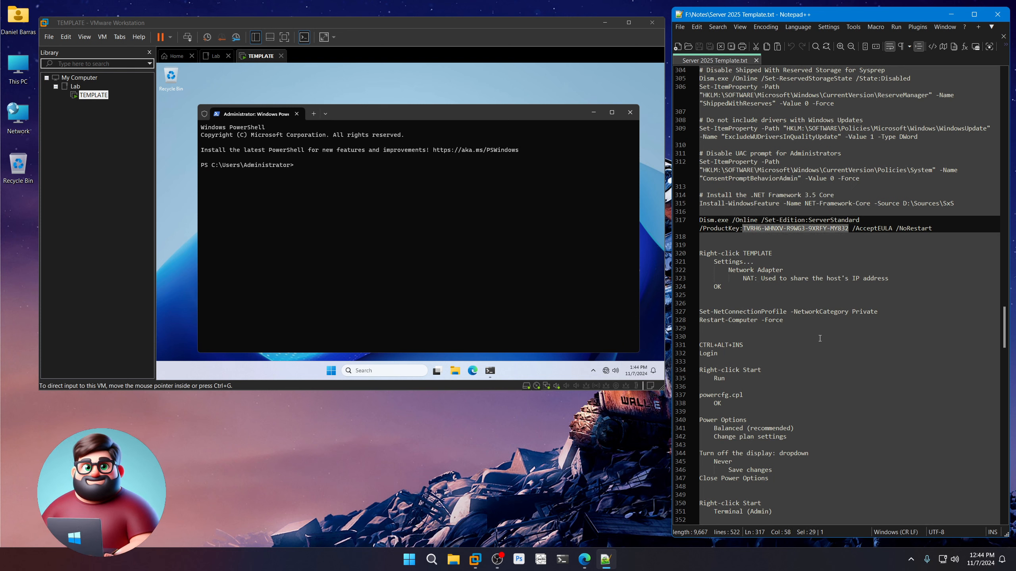
# Search 'kms keys' in Edge and open the Microsoft Learn KMS client activation article.
pyautogui.click(584, 560)
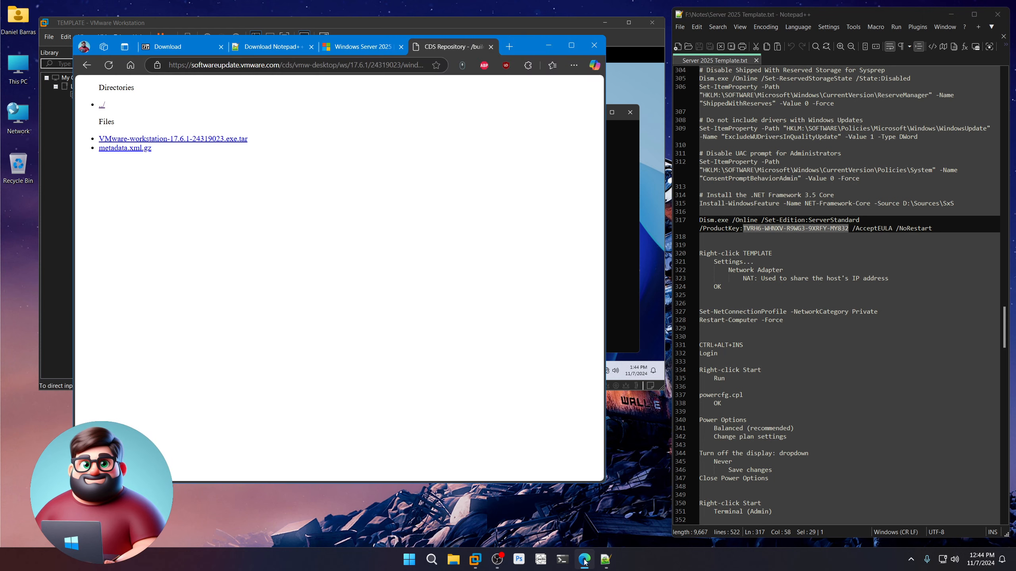
pyautogui.click(330, 66)
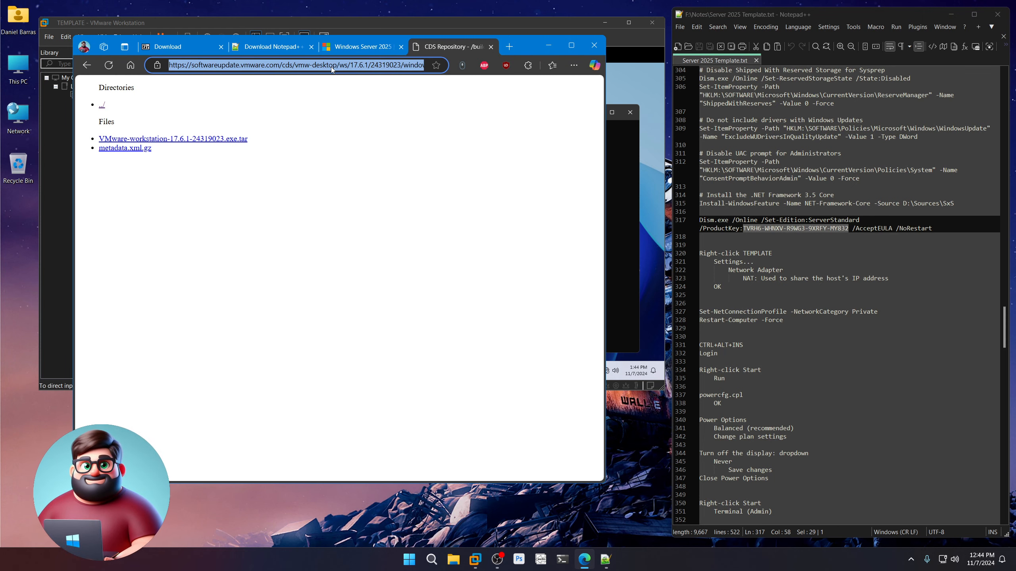
pyautogui.write('kms keys')
pyautogui.press('Return')
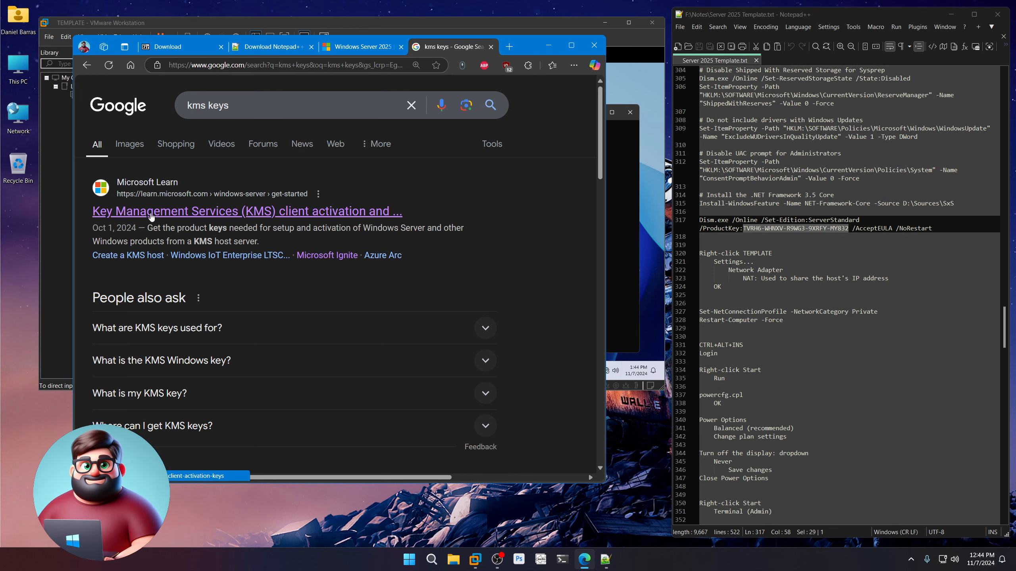
pyautogui.click(151, 212)
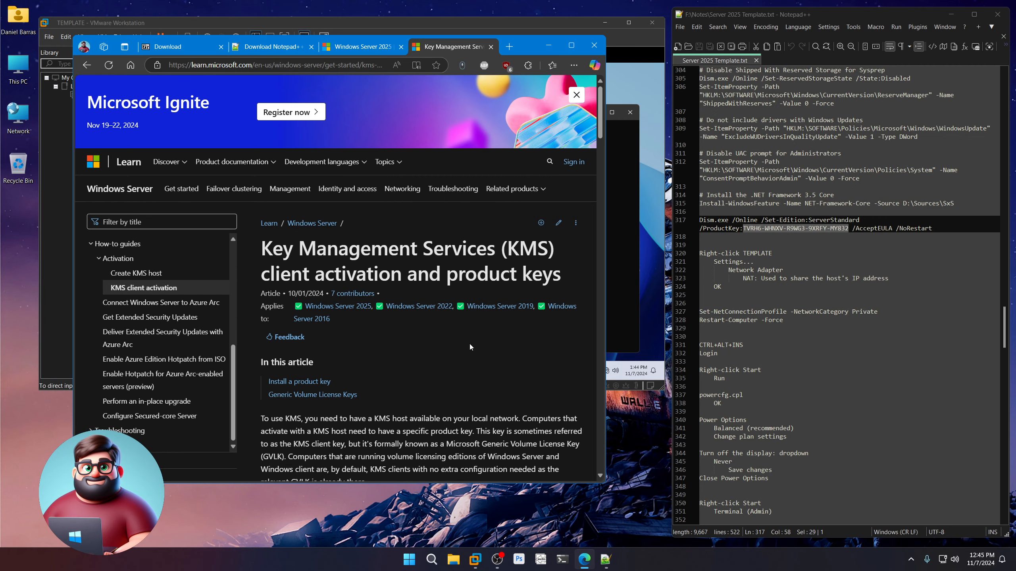
# Review the Windows Server 2022 and 2019 KMS client keys, then minimize Edge.
pyautogui.scroll(-1, 469, 345)
pyautogui.scroll(-15, 468, 344)
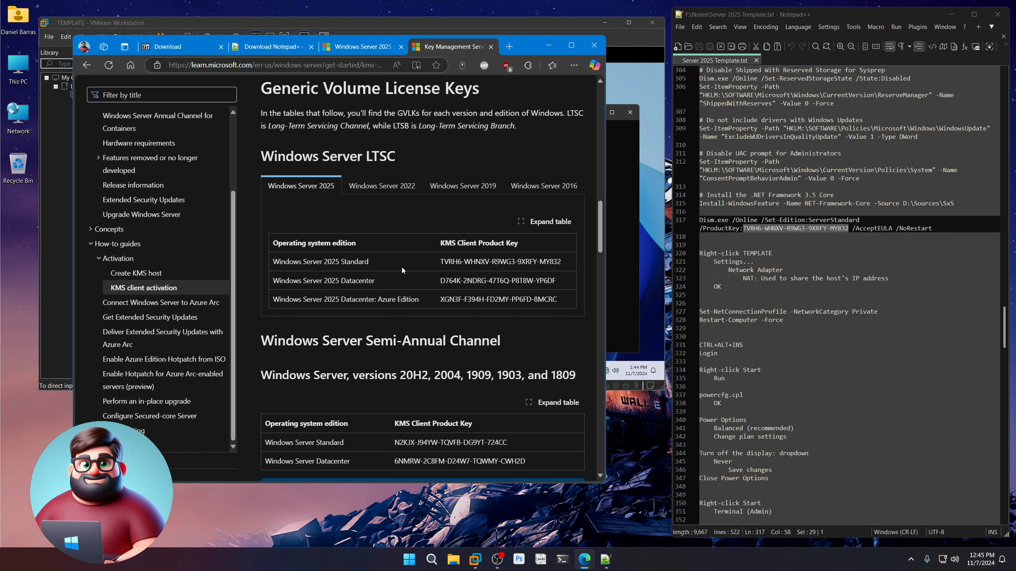
pyautogui.click(388, 191)
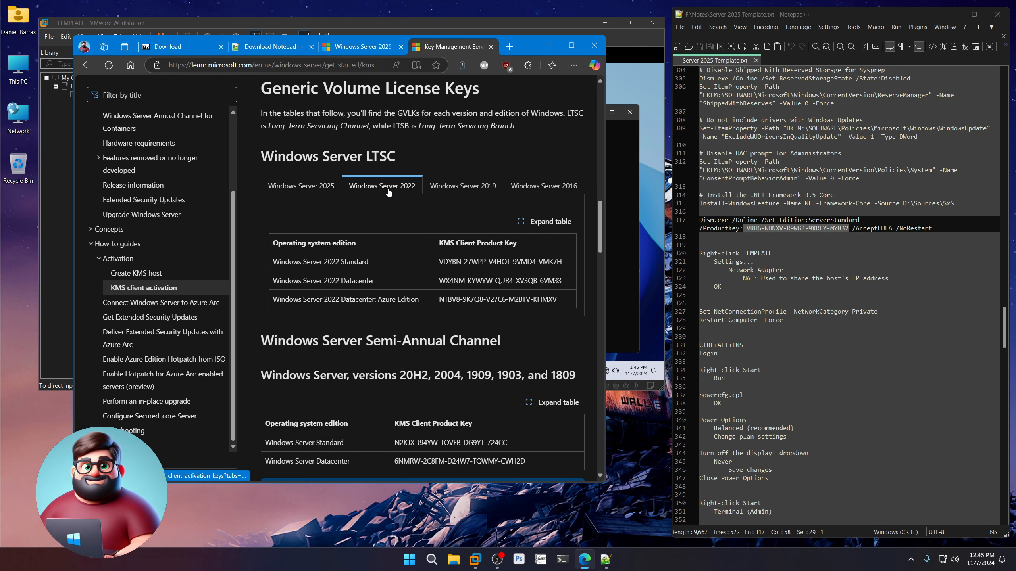
pyautogui.click(478, 187)
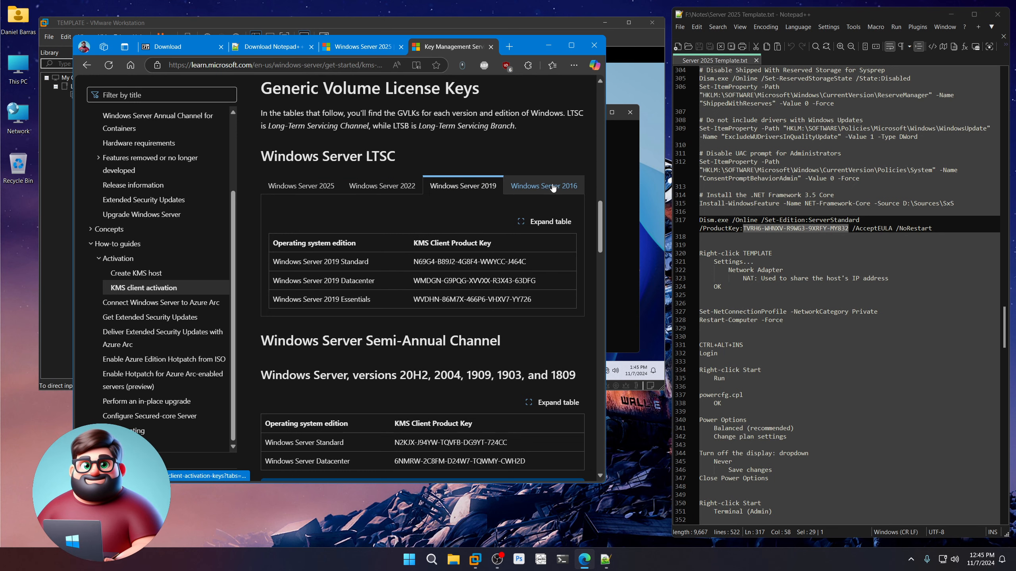
pyautogui.scroll(-10, 463, 269)
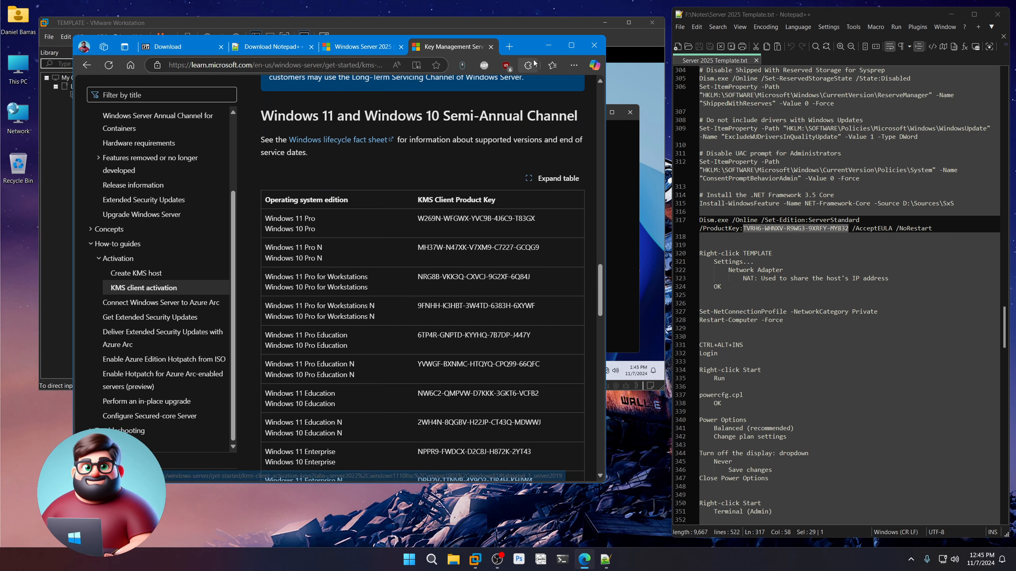
pyautogui.click(546, 48)
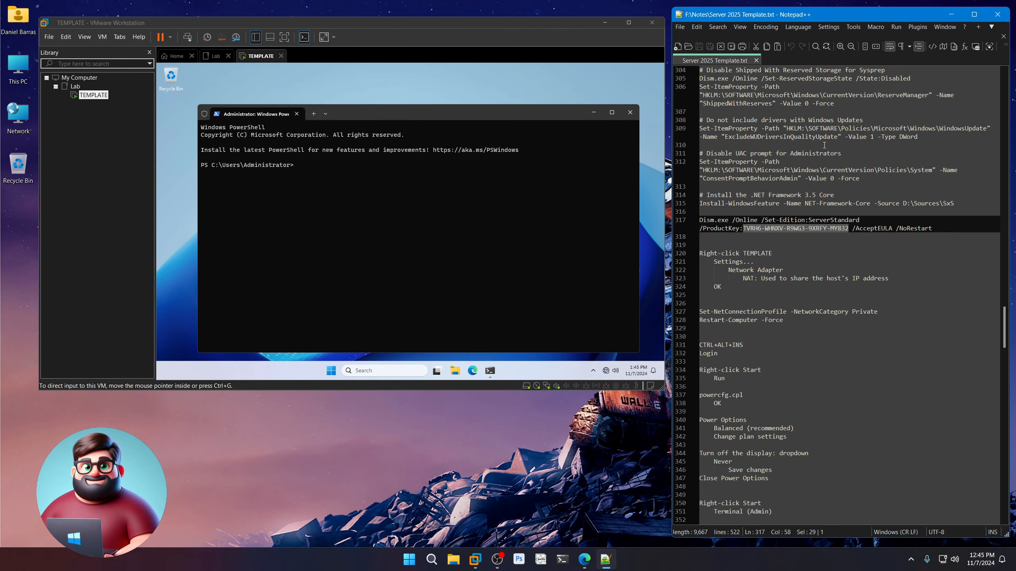
# Paste notes lines 296–317 into the VM's PowerShell to install .NET 3.5 and set ServerStandard.
pyautogui.scroll(6, 823, 161)
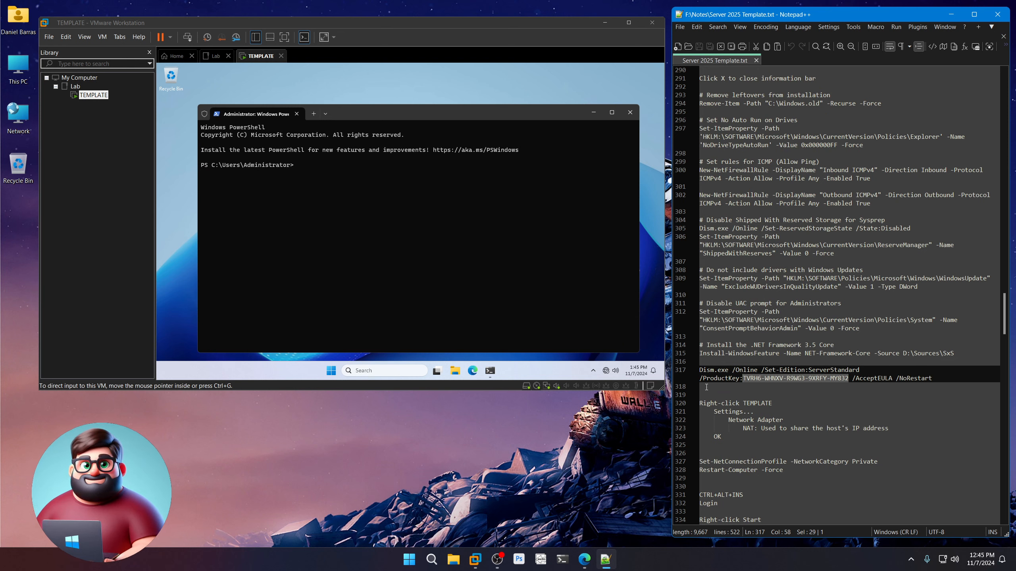
pyautogui.moveTo(706, 387); pyautogui.dragTo(696, 95)
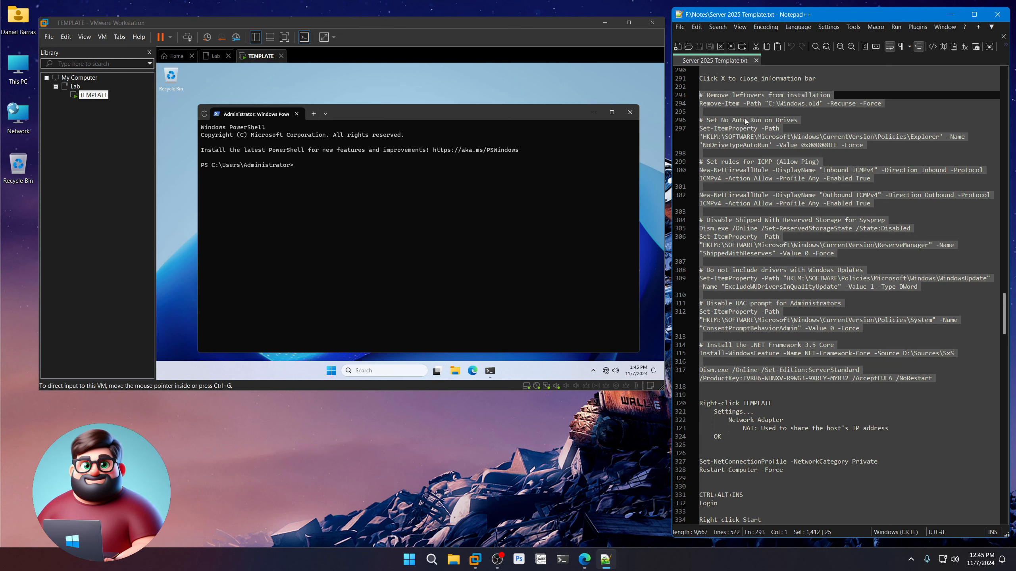
pyautogui.rightClick(740, 96)
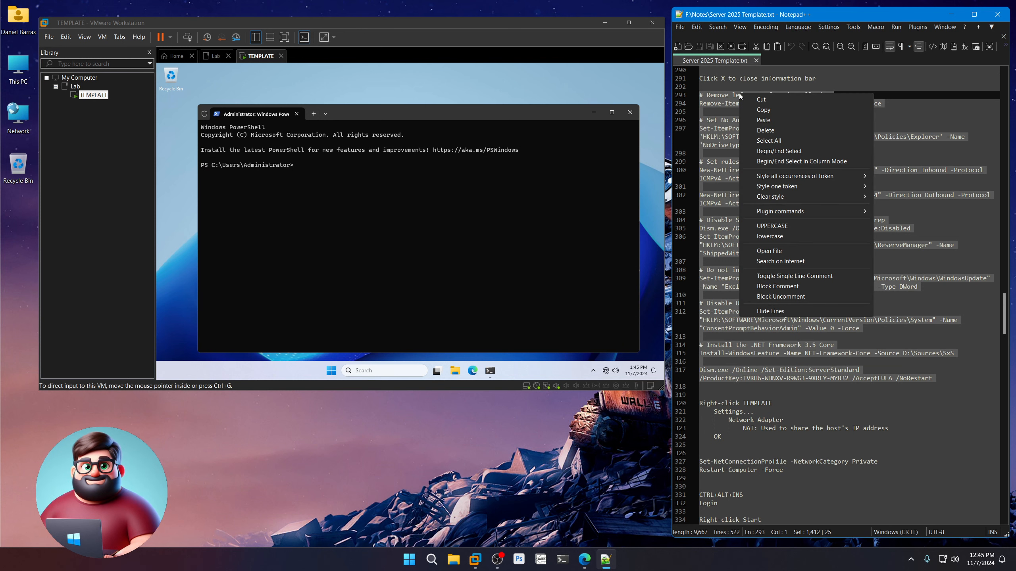
pyautogui.click(757, 111)
pyautogui.click(447, 115)
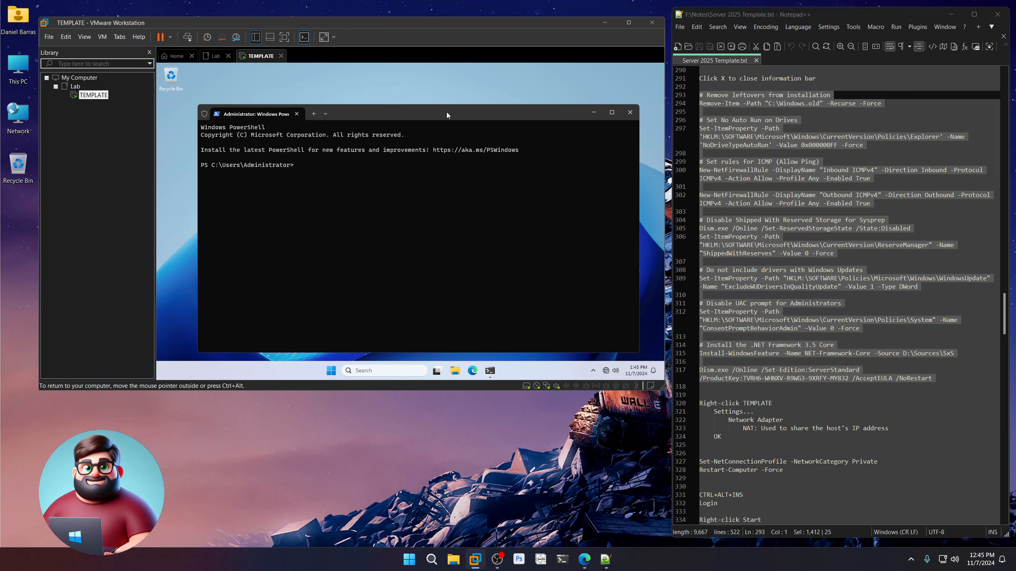
pyautogui.rightClick(311, 171)
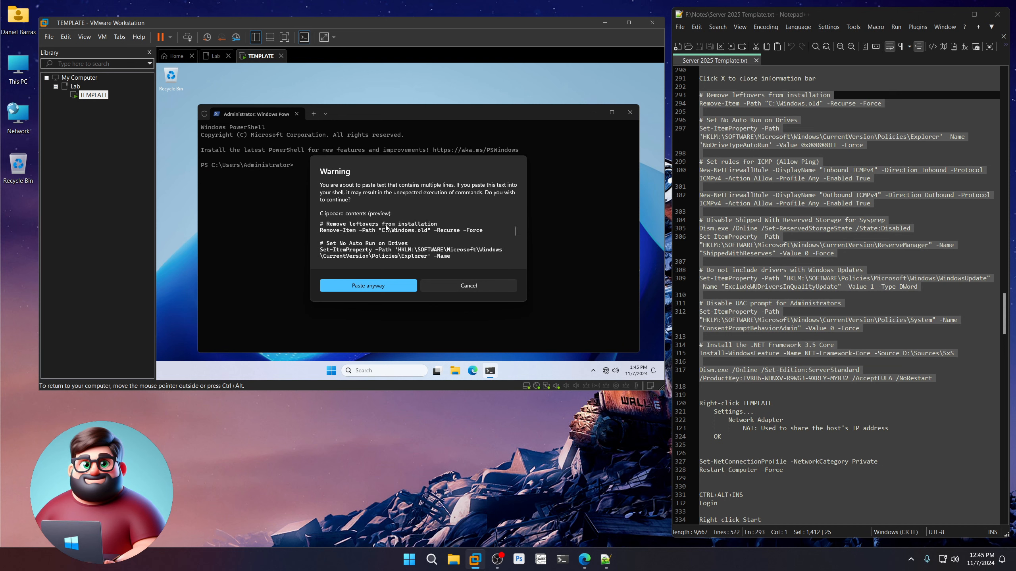
pyautogui.click(363, 285)
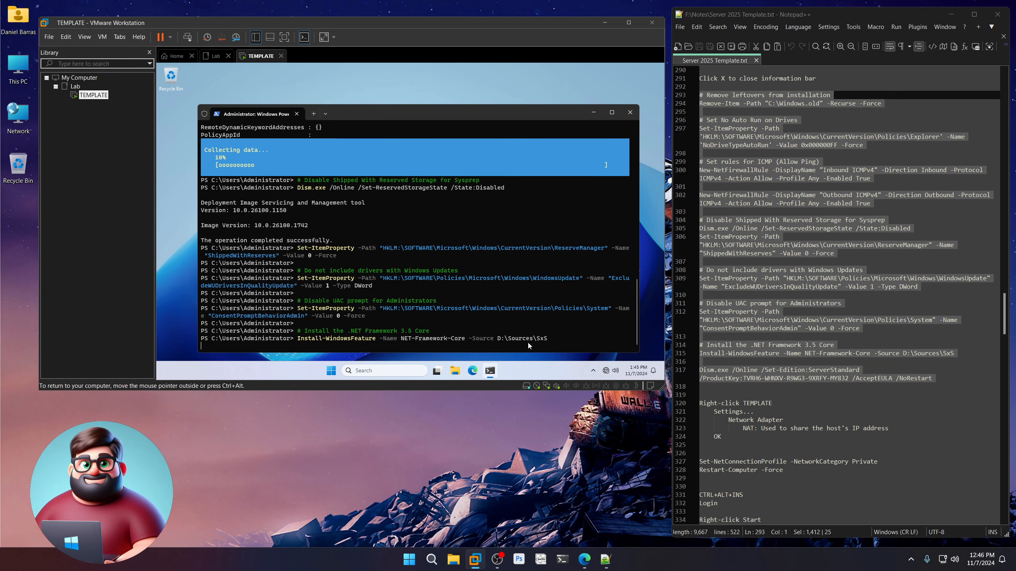
pyautogui.scroll(-4, 711, 387)
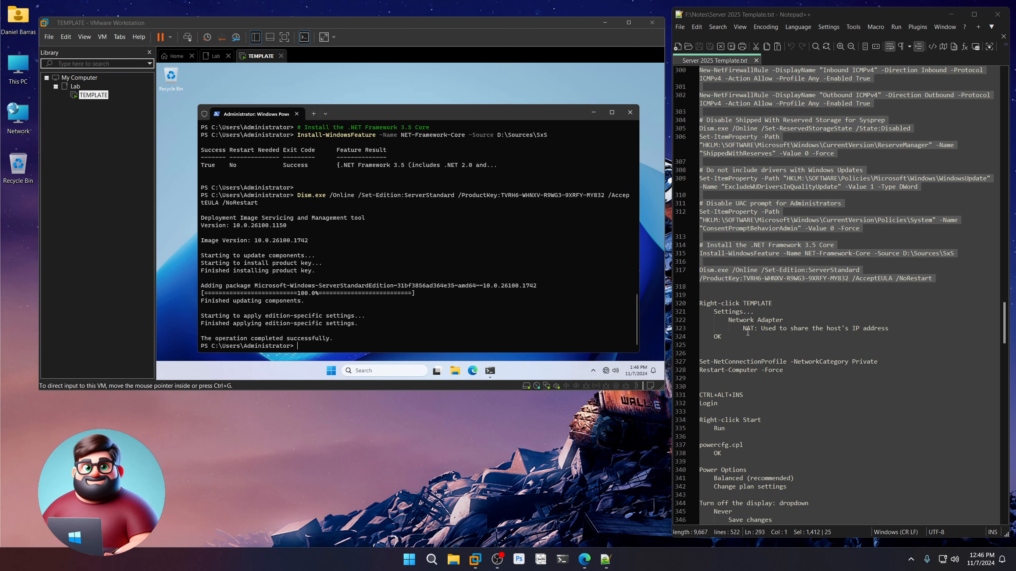
# Change the TEMPLATE VM's network adapter from the Lab LAN segment to NAT and save.
pyautogui.rightClick(89, 100)
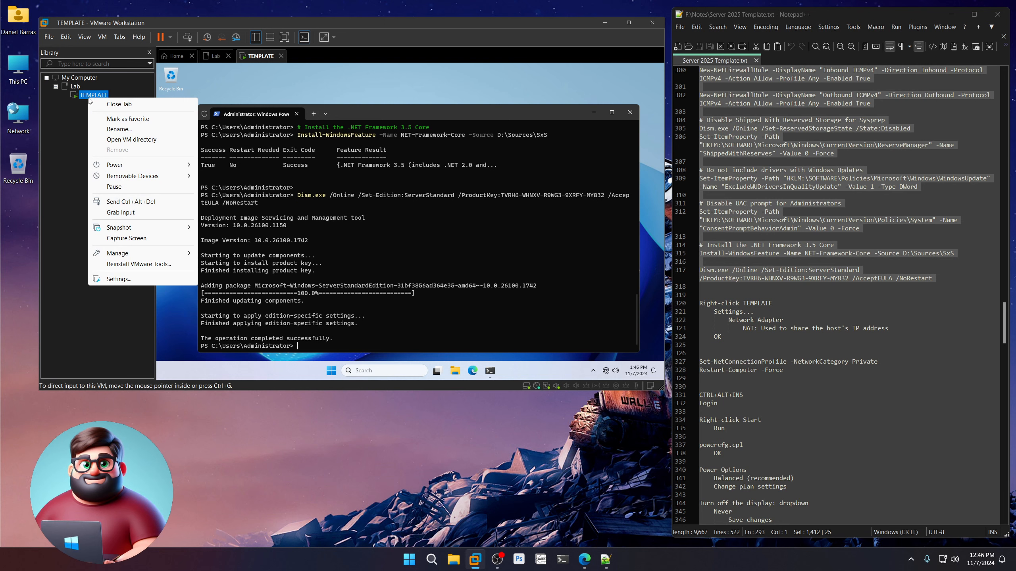
pyautogui.click(110, 279)
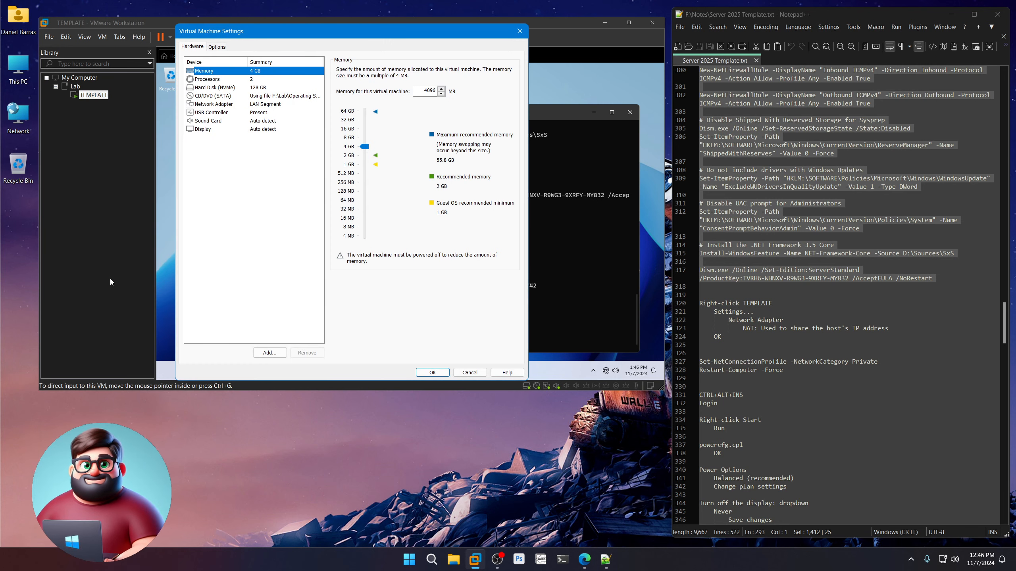
pyautogui.click(247, 105)
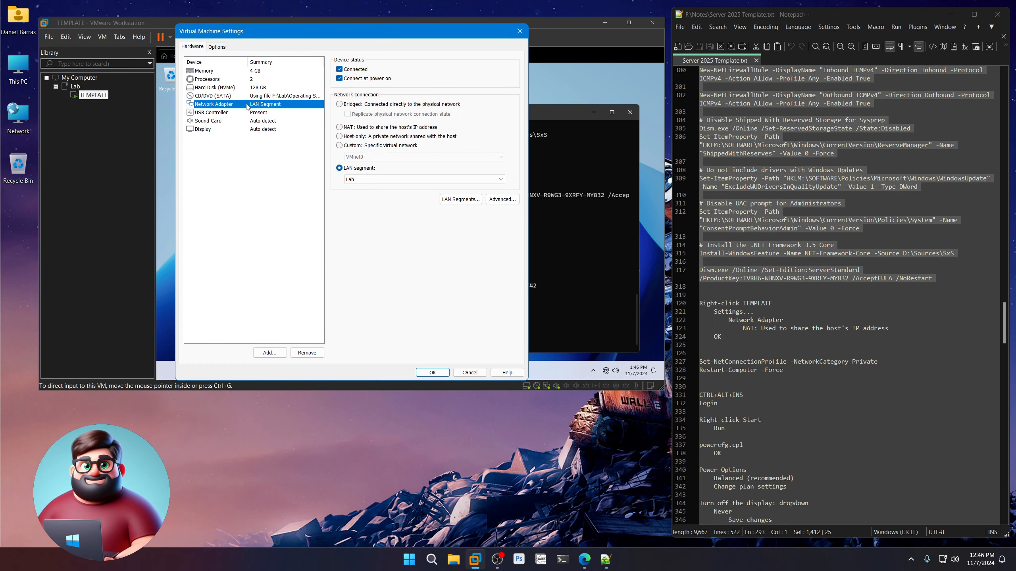
pyautogui.click(339, 128)
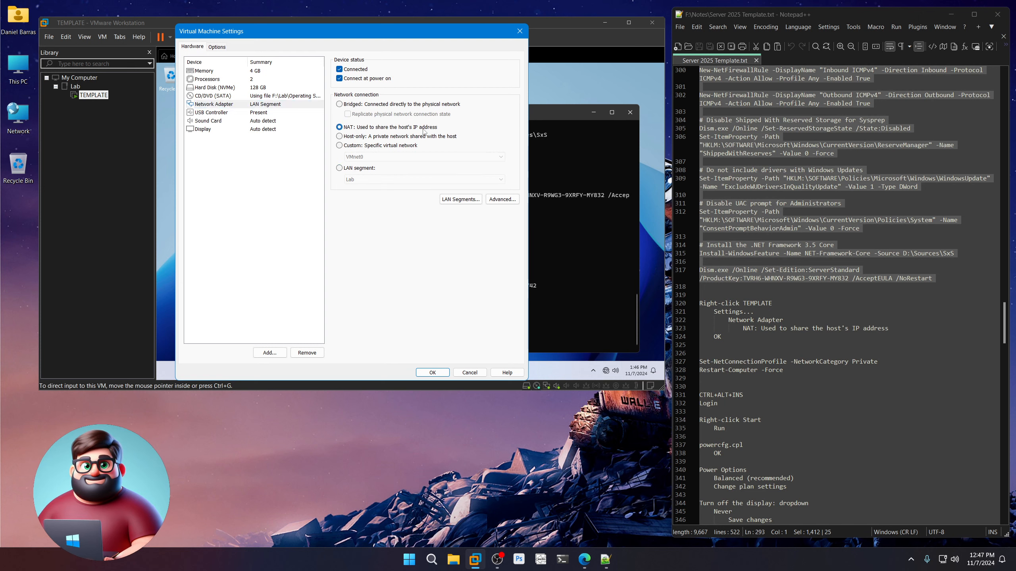
pyautogui.click(441, 373)
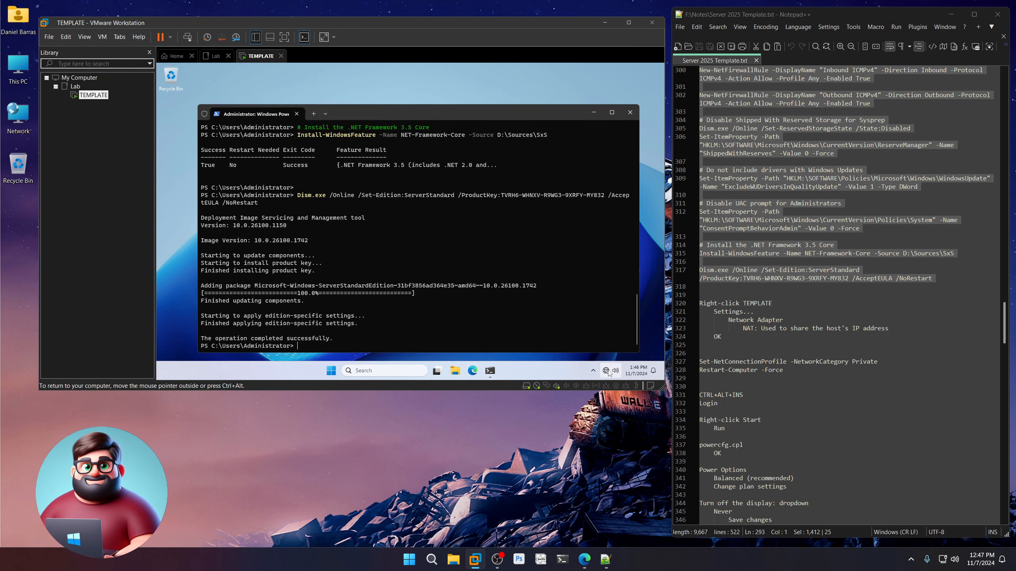
# Run notes lines 327–328 in the guest terminal to set the Private profile and force a restart.
pyautogui.moveTo(607, 373)
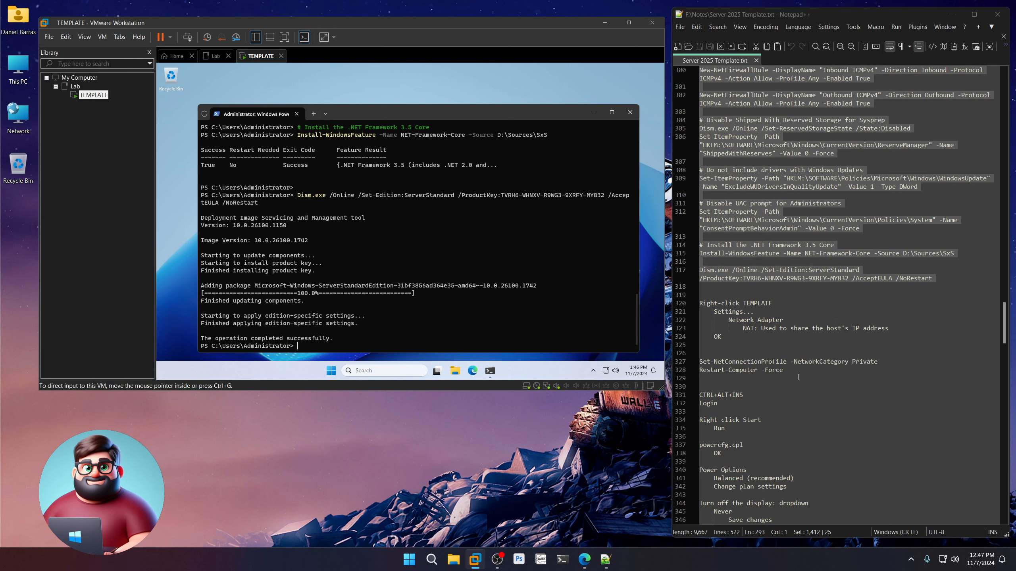
pyautogui.moveTo(711, 361); pyautogui.dragTo(871, 362)
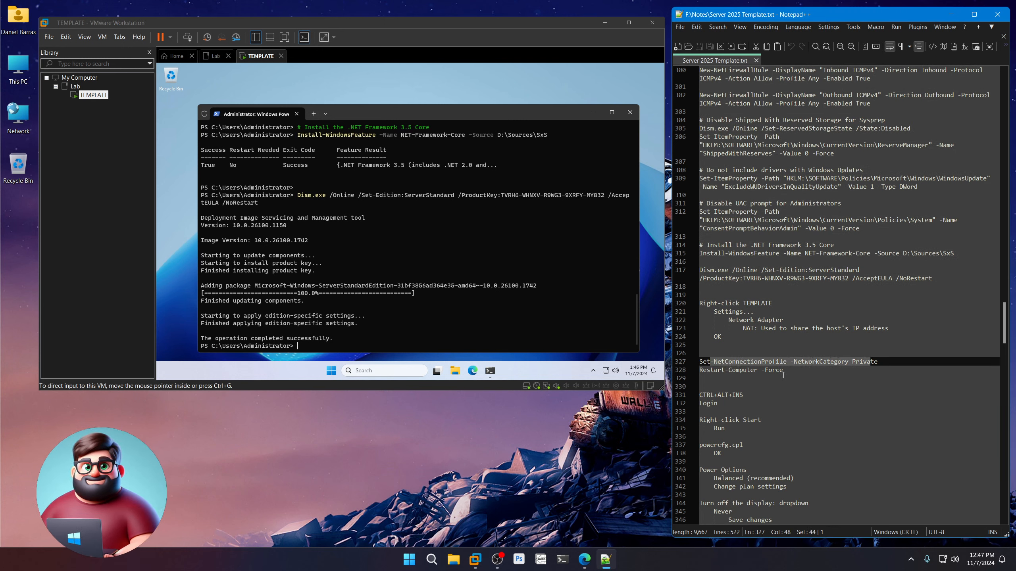
pyautogui.moveTo(705, 379); pyautogui.dragTo(699, 362)
pyautogui.rightClick(712, 371)
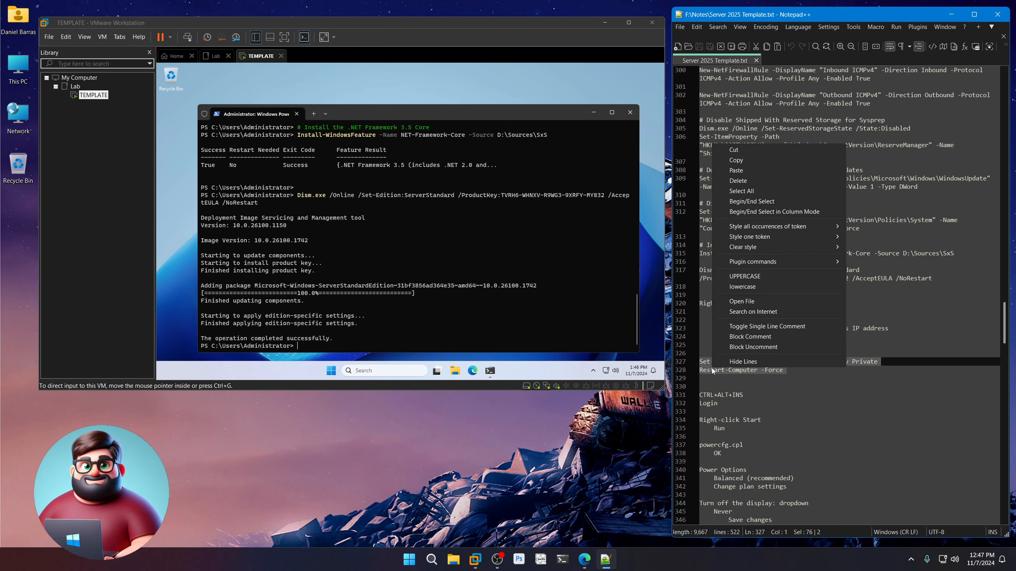
pyautogui.click(731, 160)
pyautogui.click(479, 117)
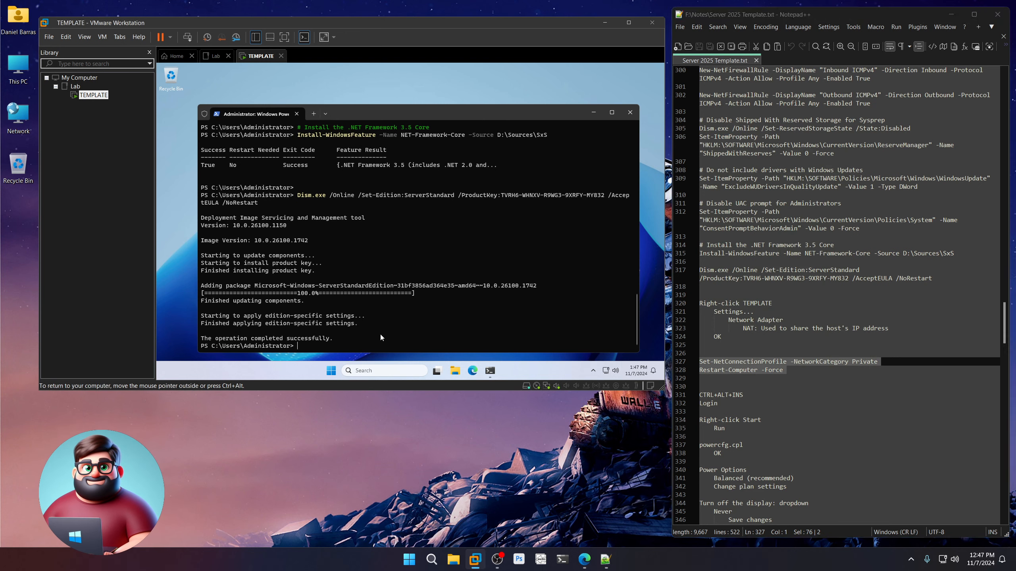
pyautogui.rightClick(378, 333)
pyautogui.click(377, 275)
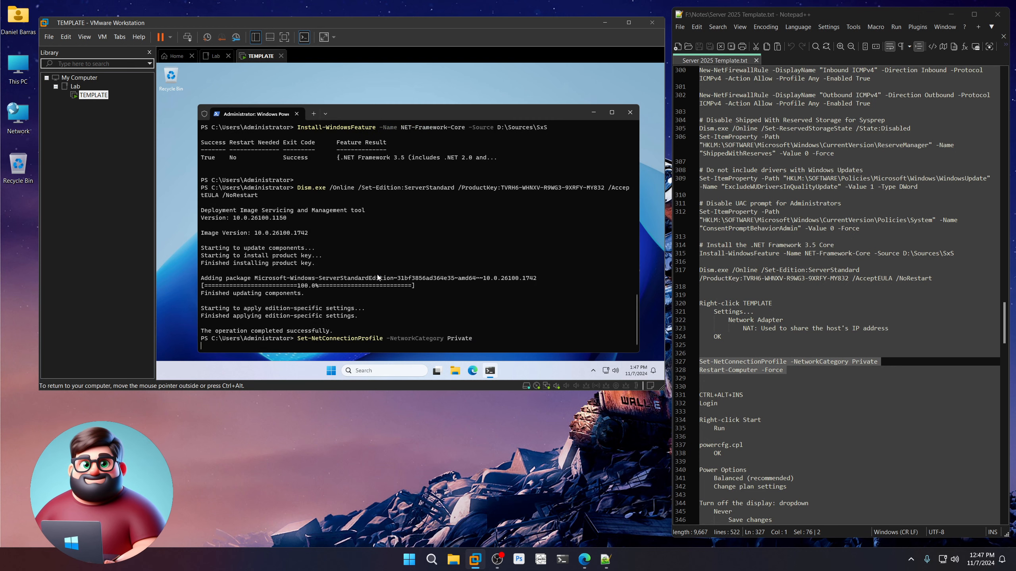
pyautogui.scroll(-7, 867, 285)
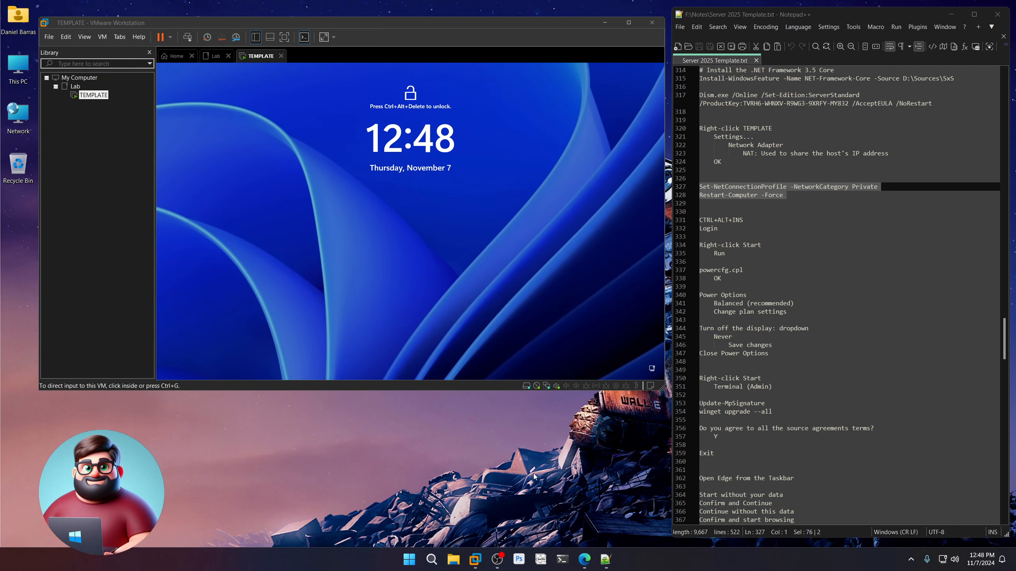
# Sign in to the guest as Administrator from the lock screen.
pyautogui.click(472, 252)
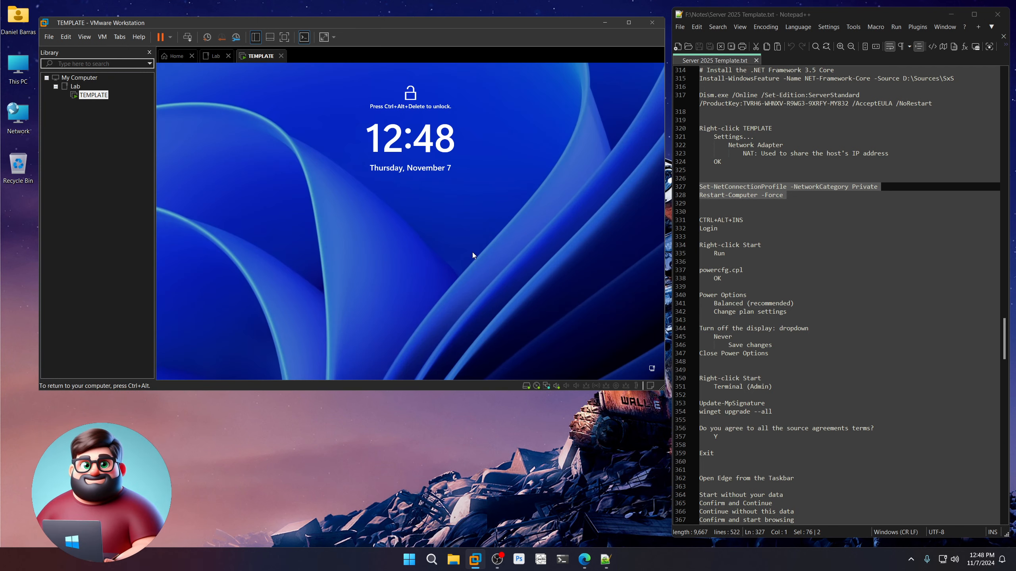
pyautogui.press('ctrl+alt+Insert')
pyautogui.write('••')
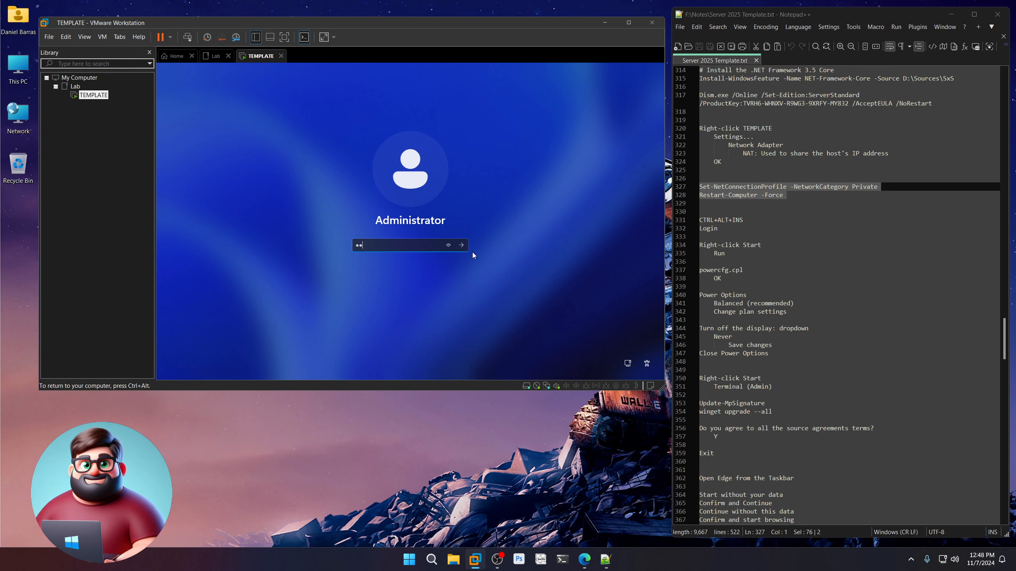
pyautogui.write('•••••••••••')
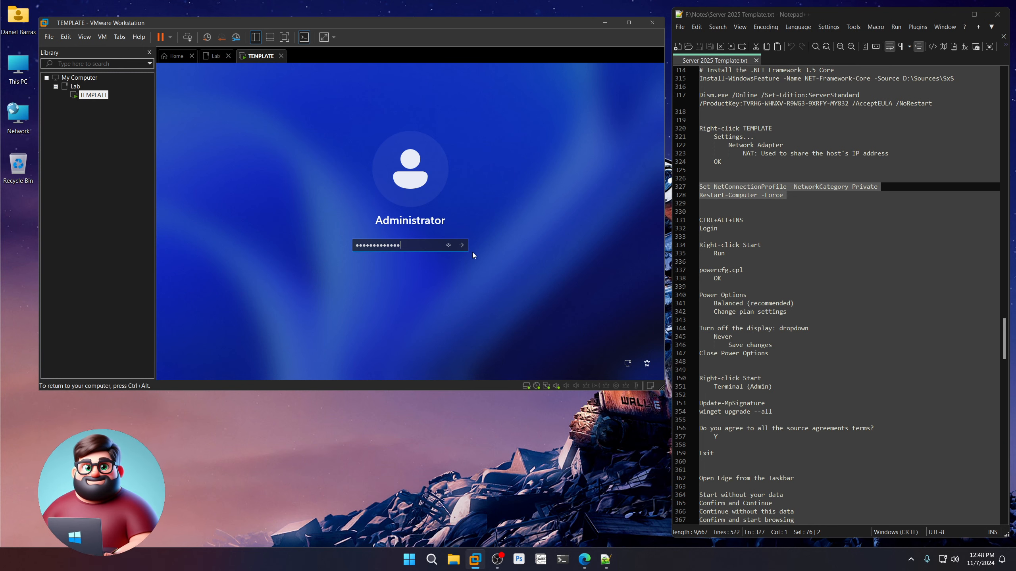
pyautogui.press('Return')
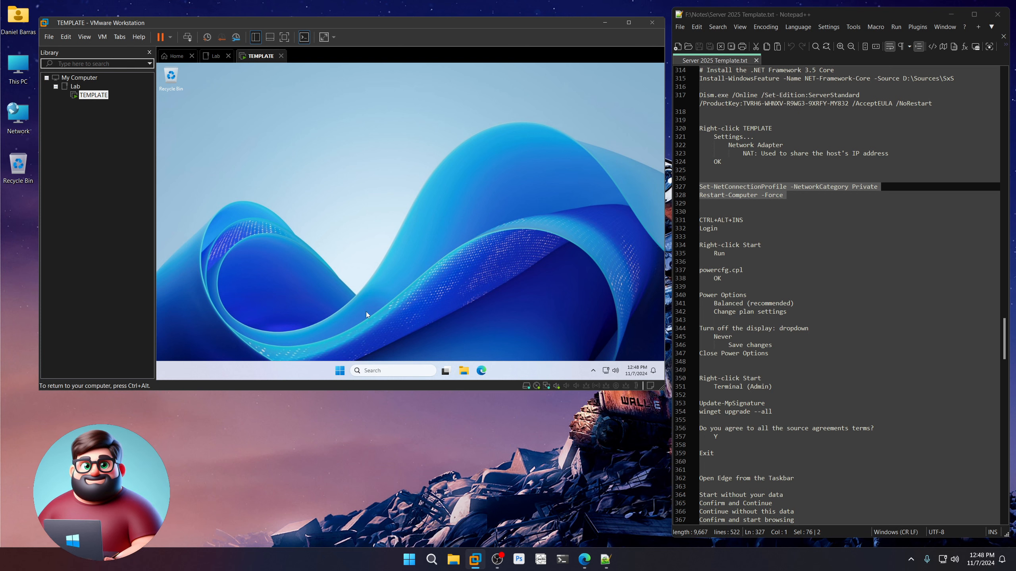
# Open Power Options by running powercfg.cpl from the guest's Run dialog.
pyautogui.rightClick(340, 369)
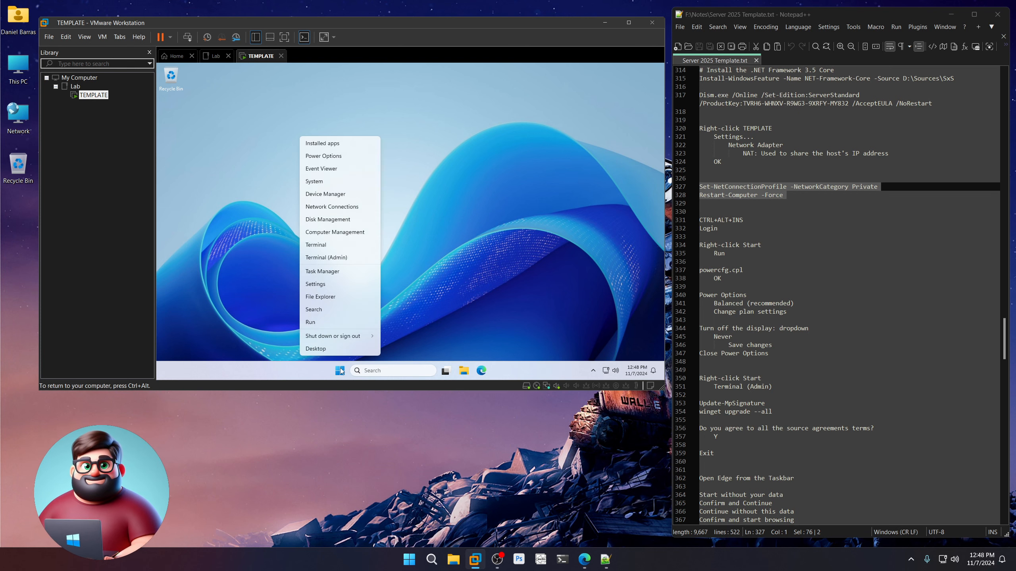
pyautogui.click(337, 321)
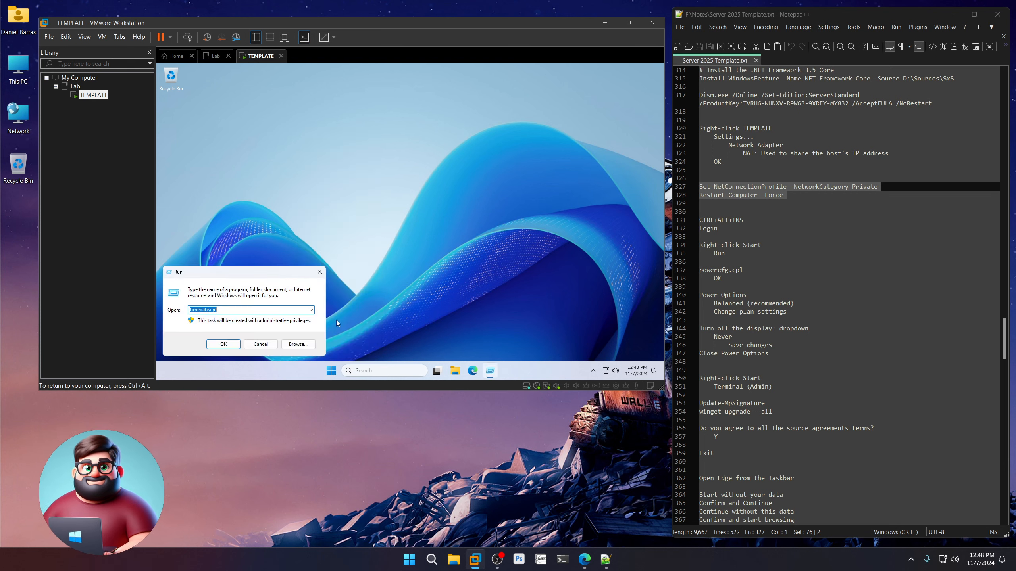
pyautogui.write('powercfg.cpl')
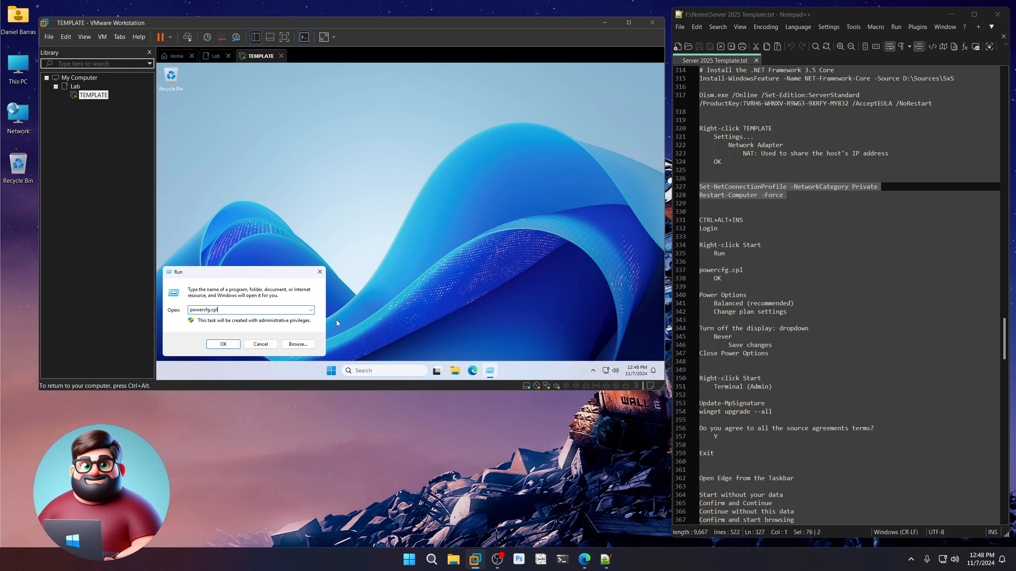
pyautogui.press('Return')
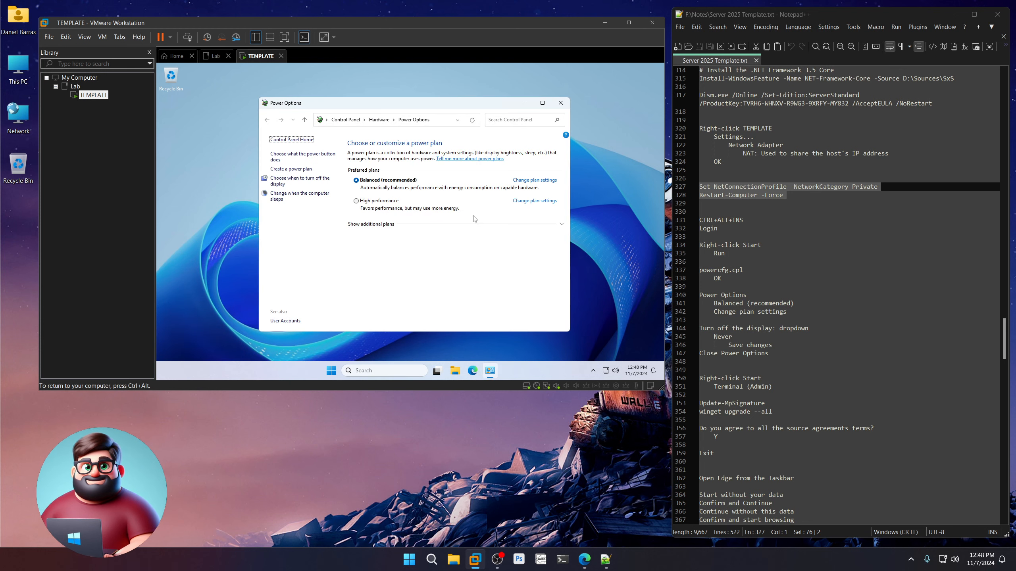
# Set the Balanced plan's display turn-off to Never, save, and close Power Options.
pyautogui.click(535, 181)
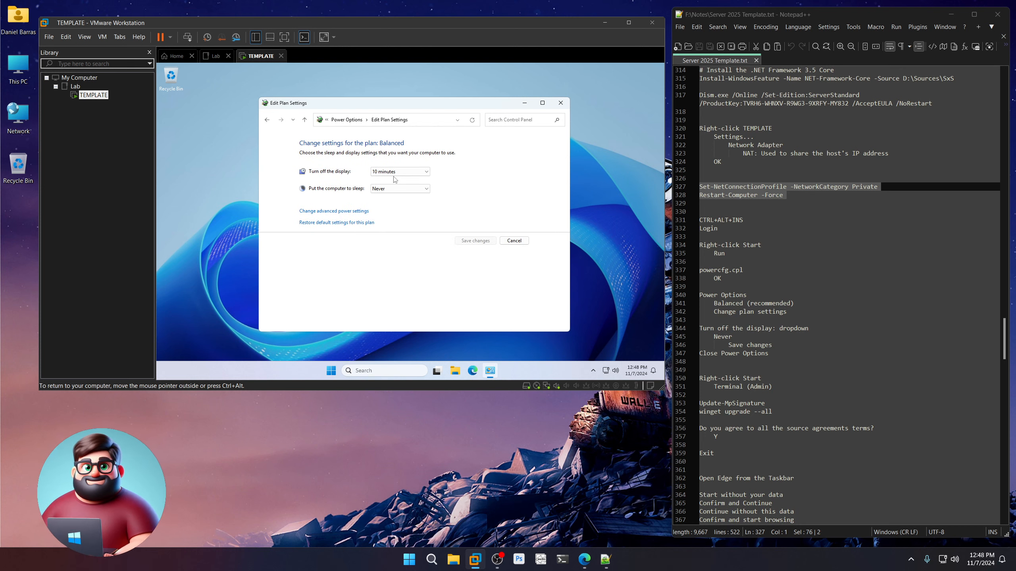
pyautogui.click(400, 172)
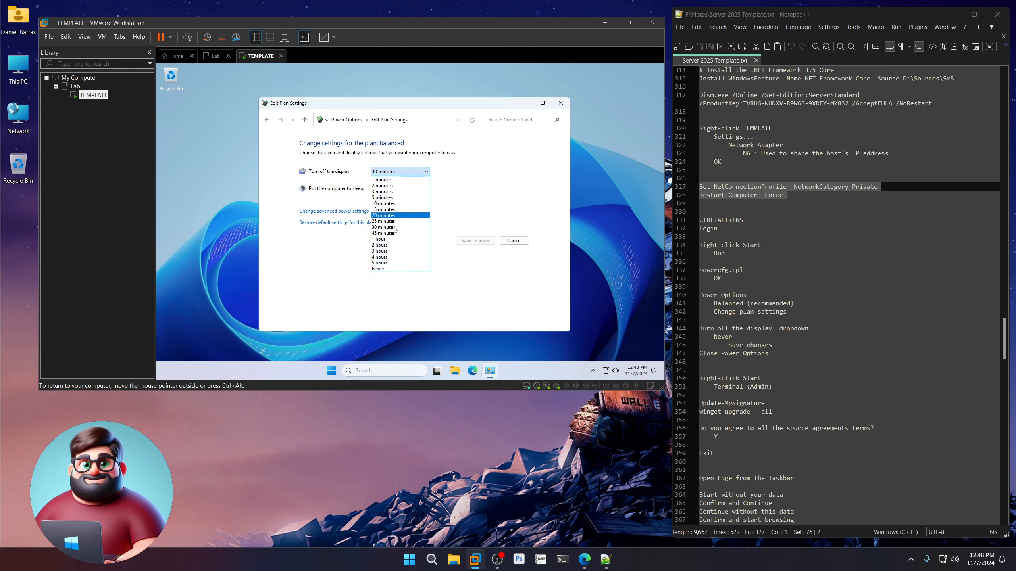
pyautogui.click(390, 269)
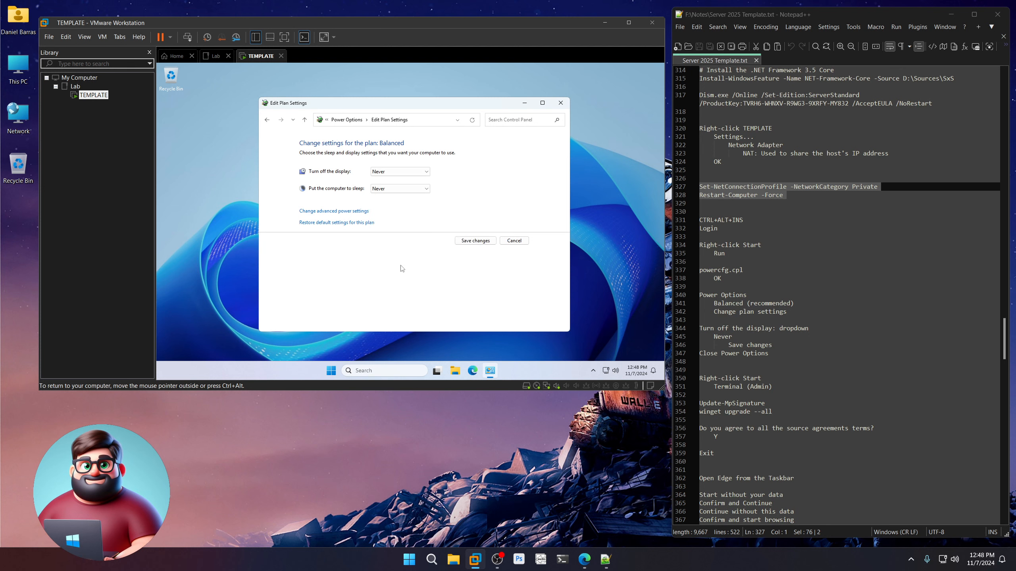
pyautogui.click(471, 243)
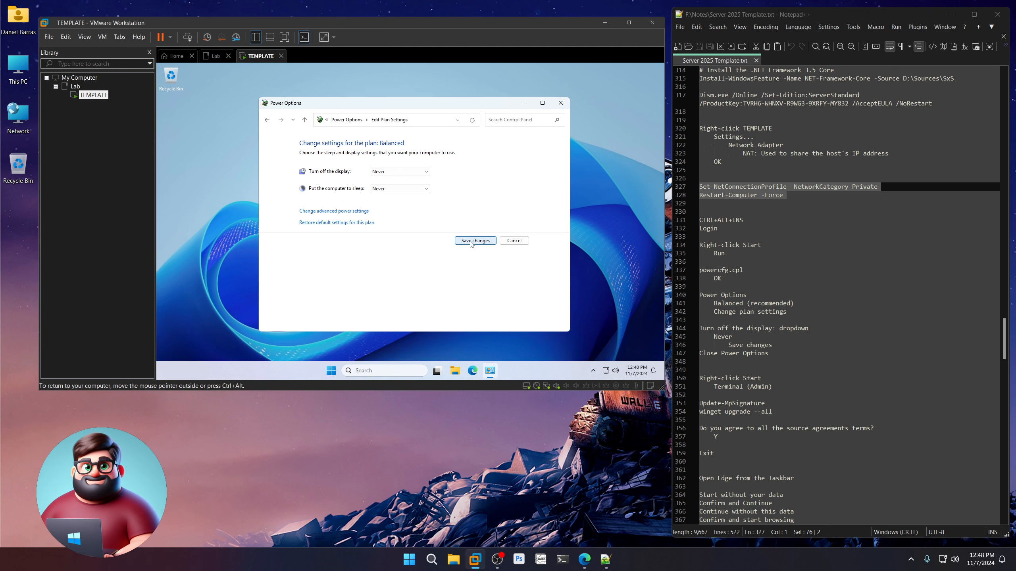
pyautogui.click(560, 103)
pyautogui.scroll(-7, 743, 259)
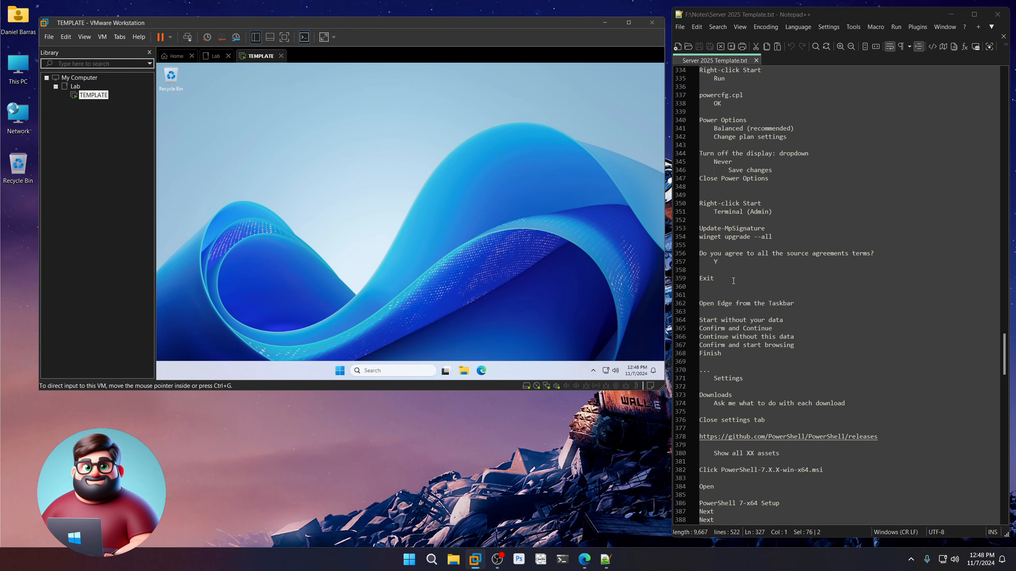
# Mark the power steps done in the notes and open Terminal (Admin) in the guest.
pyautogui.moveTo(768, 178); pyautogui.dragTo(703, 152)
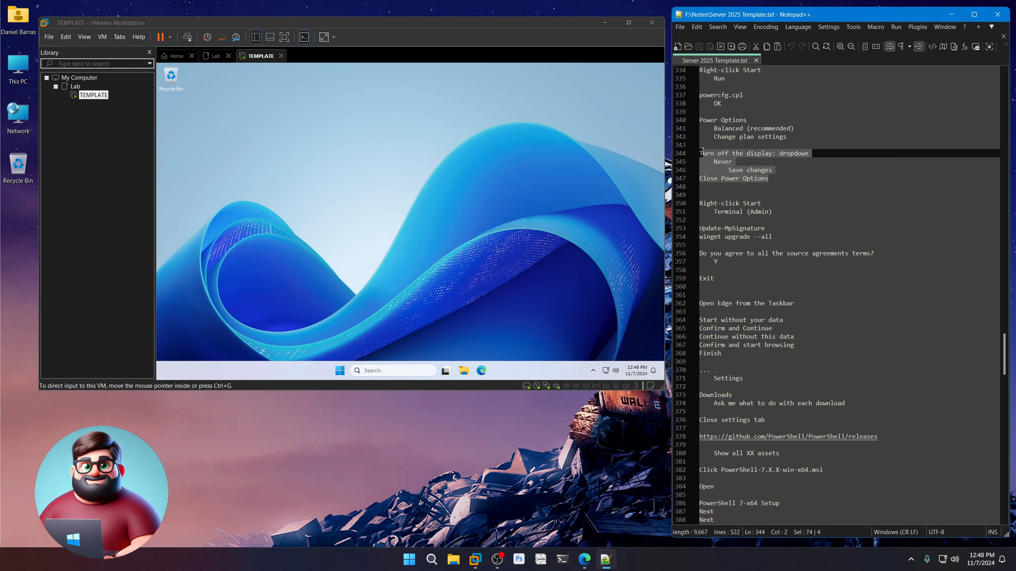
pyautogui.rightClick(345, 371)
pyautogui.click(346, 257)
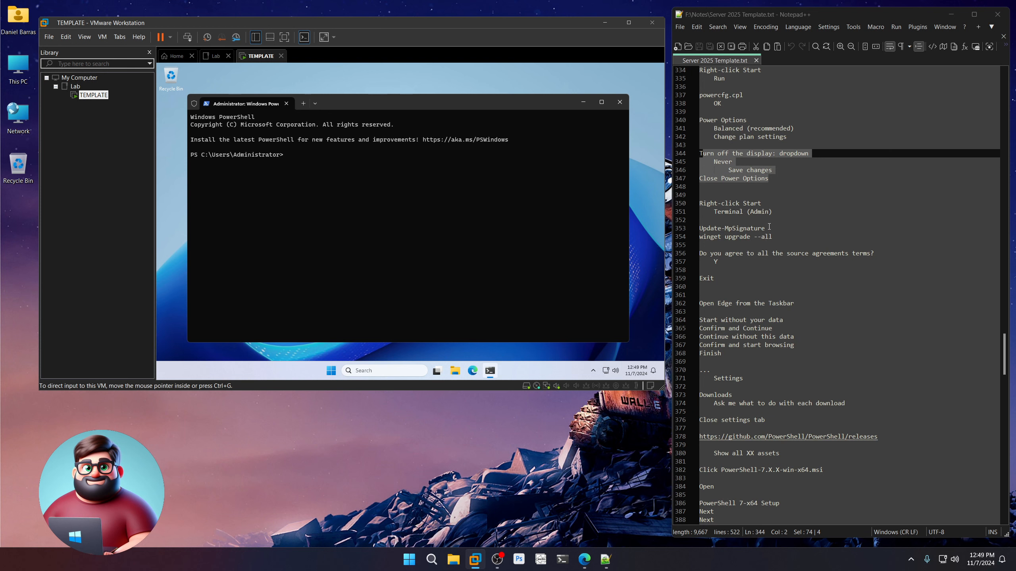
# Enter 'winget list' at the guest's admin PowerShell prompt, correcting a mistyped 'update'.
pyautogui.click(769, 228)
pyautogui.click(776, 236)
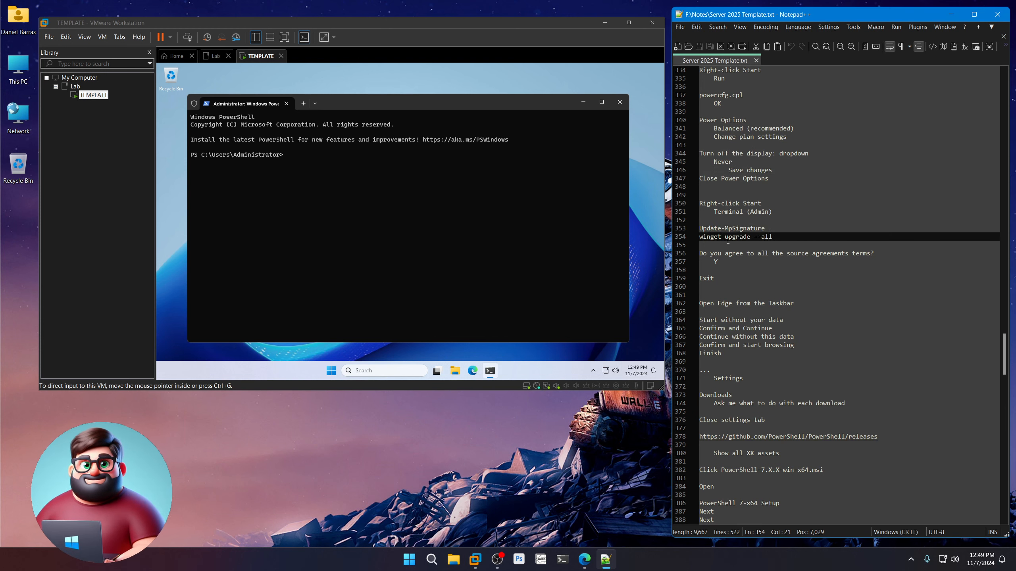
pyautogui.click(481, 106)
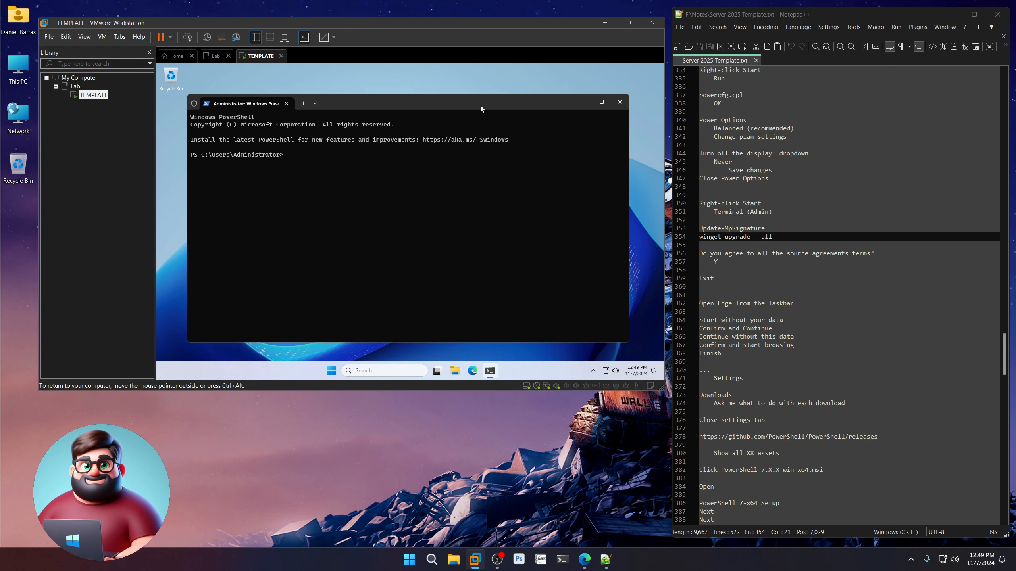
pyautogui.write('winget')
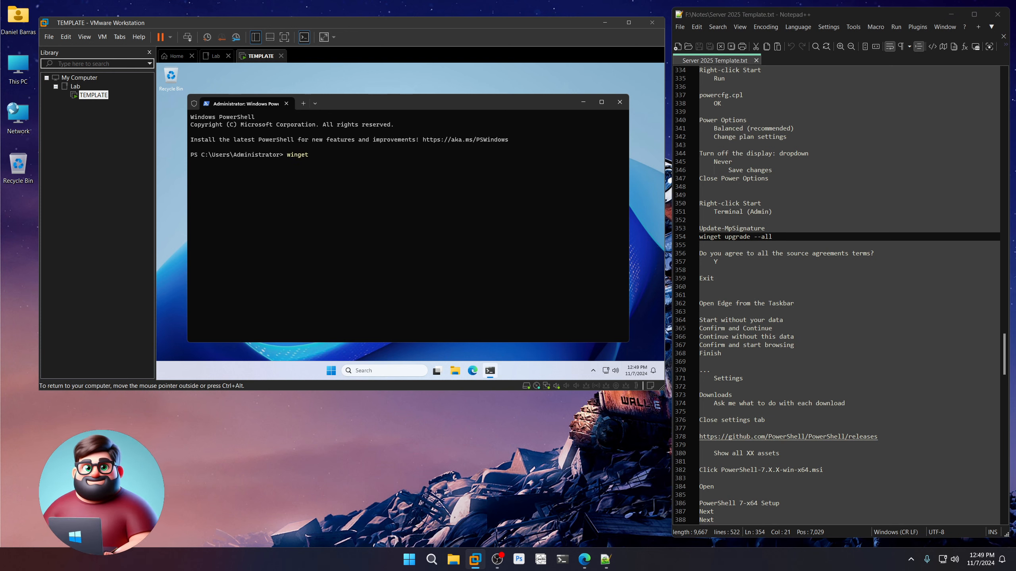
pyautogui.write(' update')
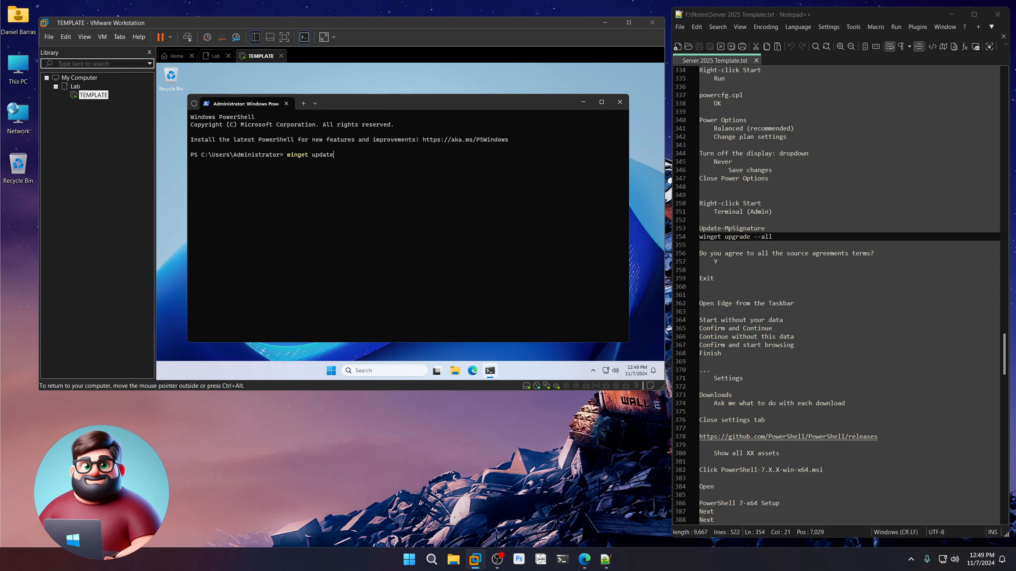
pyautogui.press('BackSpace')
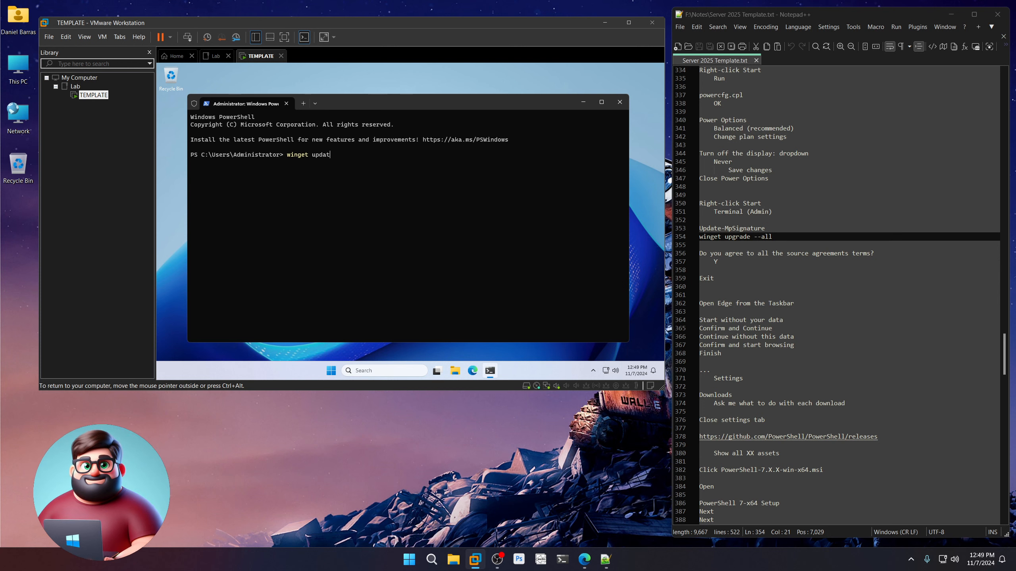
pyautogui.press('BackSpace')
pyautogui.press('BackSpace')
pyautogui.press('BackSpace')
pyautogui.press('BackSpace')
pyautogui.press('BackSpace')
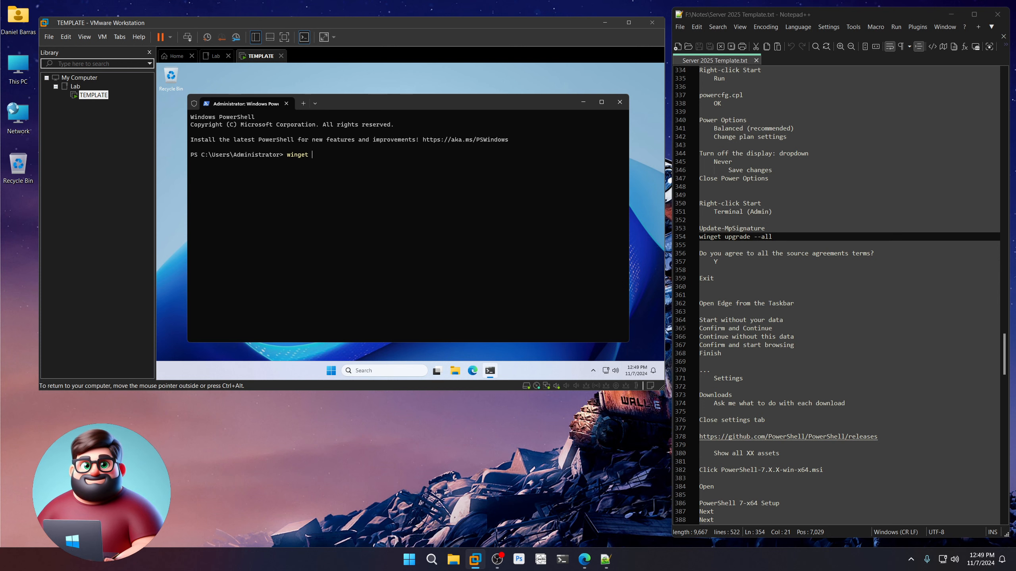
pyautogui.write('list')
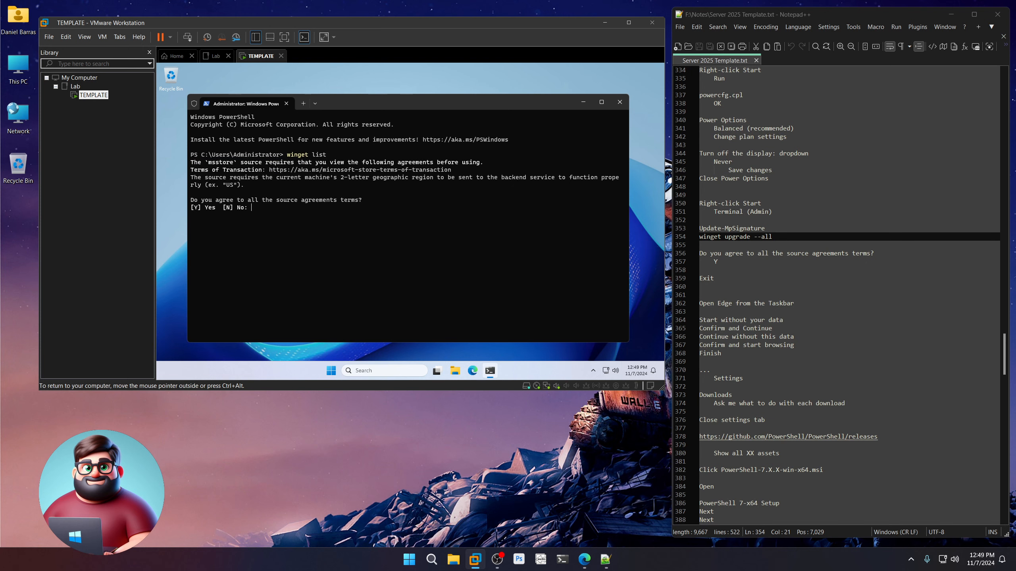
# Accept the msstore source agreements with Y and review the installed winget packages.
pyautogui.write('Y')
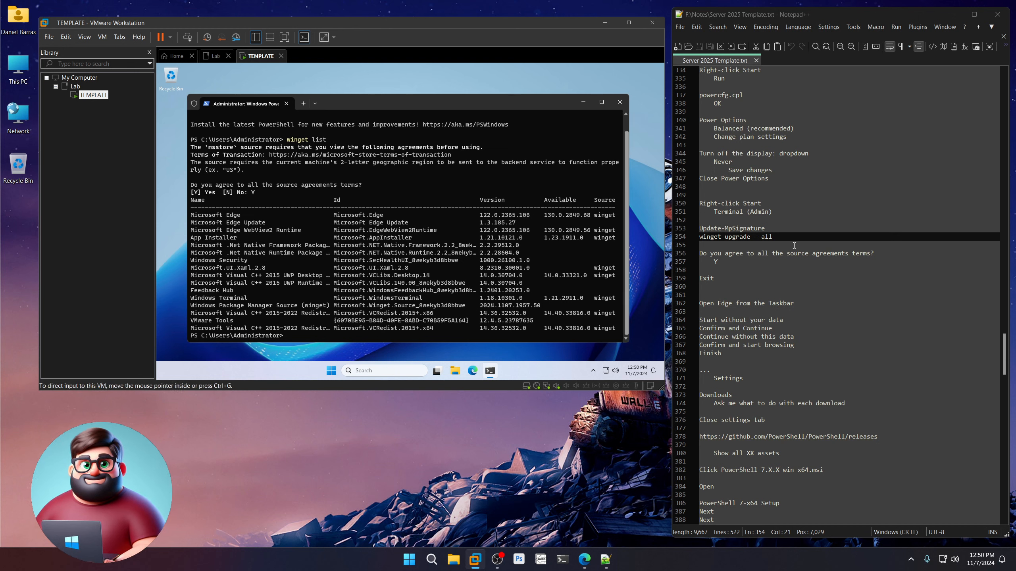
pyautogui.moveTo(765, 228); pyautogui.dragTo(696, 227)
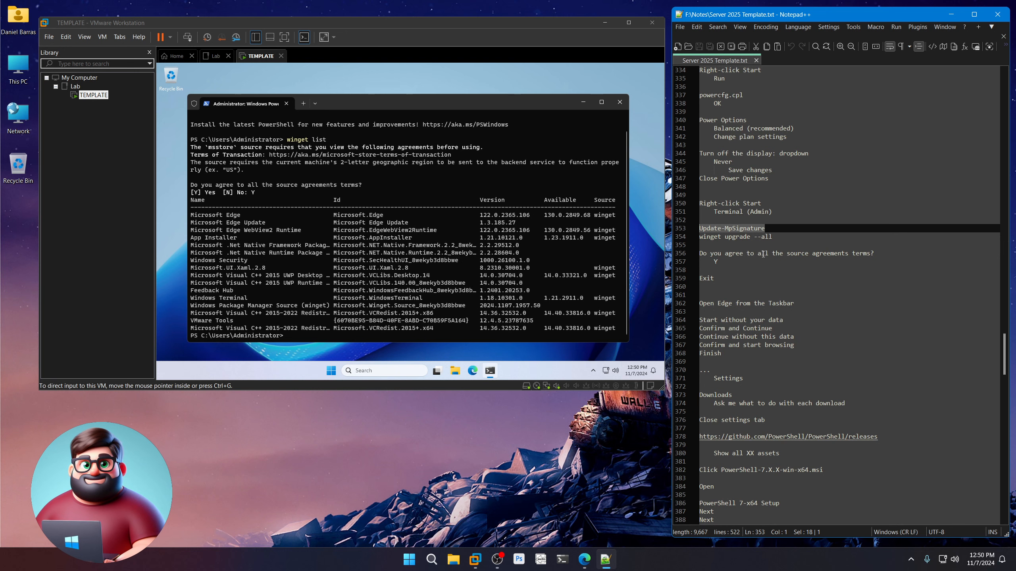
pyautogui.click(778, 236)
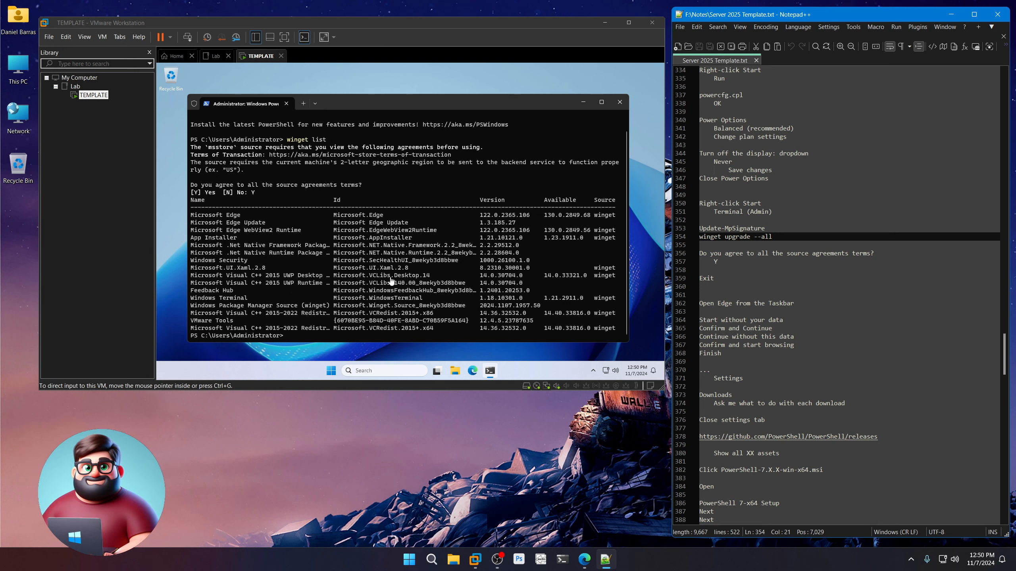
# Copy Update-MpSignature from the notes and run it in the guest's admin PowerShell.
pyautogui.moveTo(766, 228); pyautogui.dragTo(693, 229)
pyautogui.rightClick(729, 232)
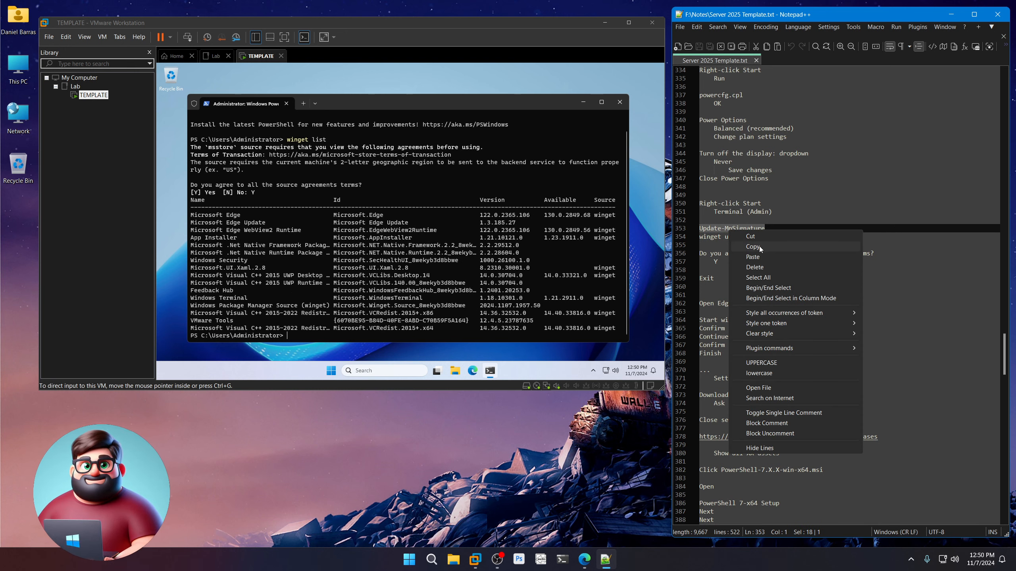
pyautogui.click(744, 248)
pyautogui.click(377, 298)
pyautogui.hotkey('ctrl', 'v')
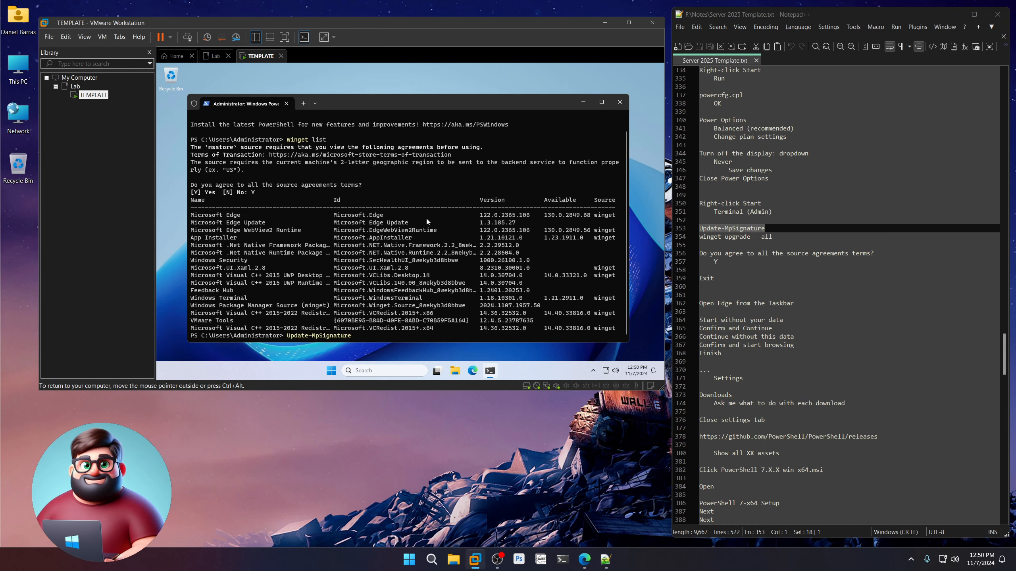
pyautogui.press('Return')
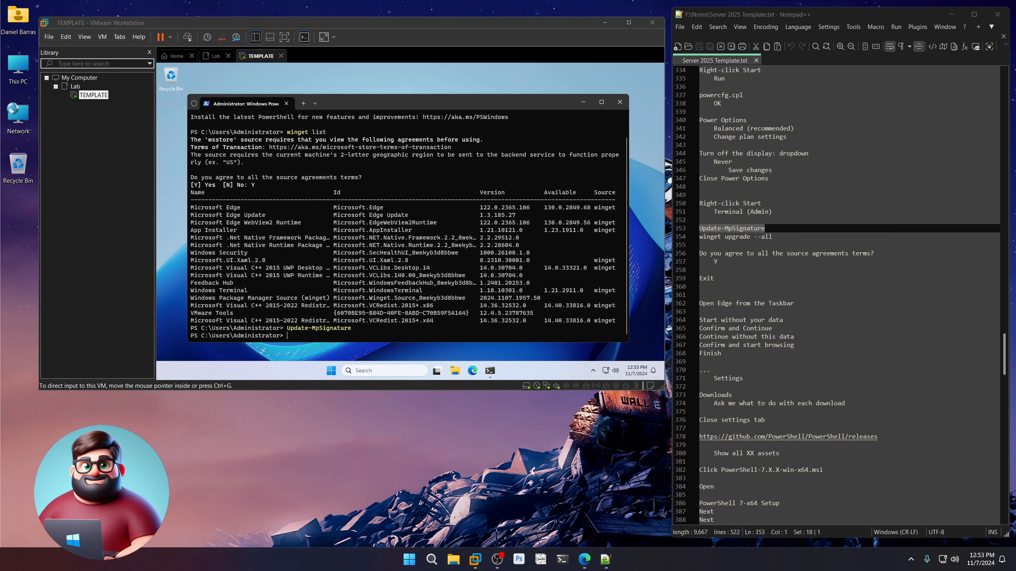
# Copy 'winget upgrade --all' from the notes and run it in the guest terminal.
pyautogui.tripleClick(715, 240)
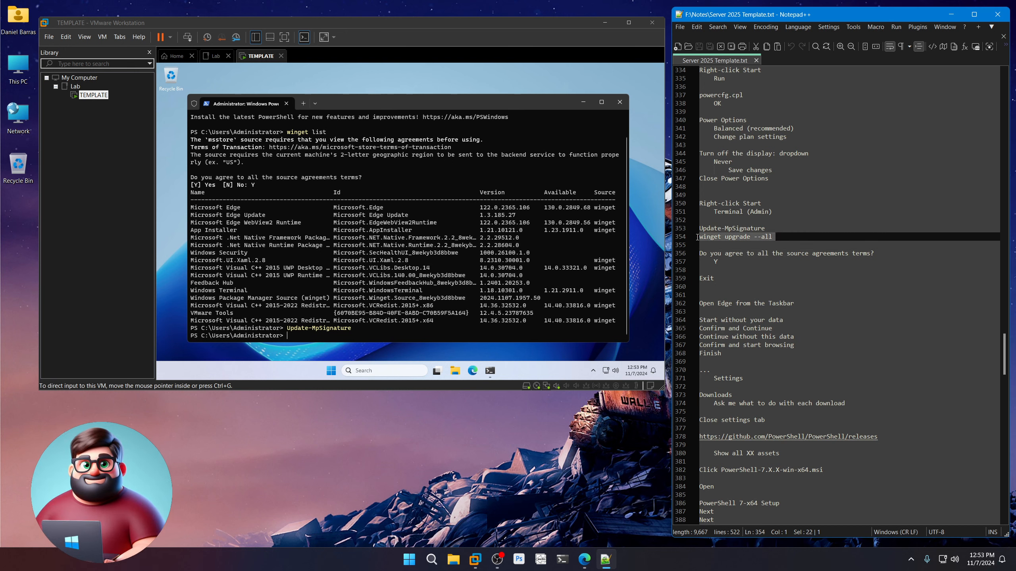
pyautogui.rightClick(719, 239)
pyautogui.click(744, 255)
pyautogui.click(438, 103)
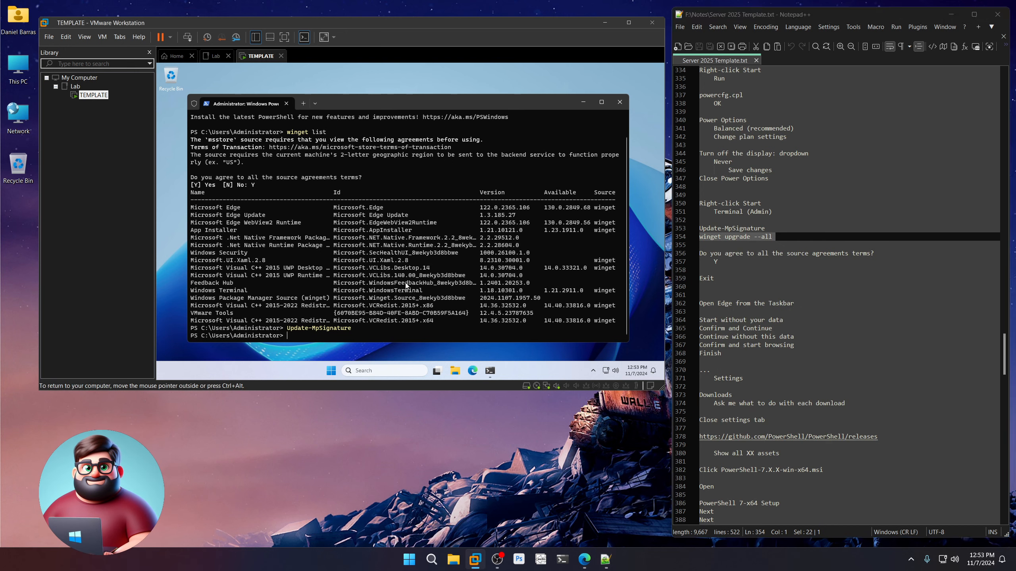
pyautogui.hotkey('ctrl', 'v')
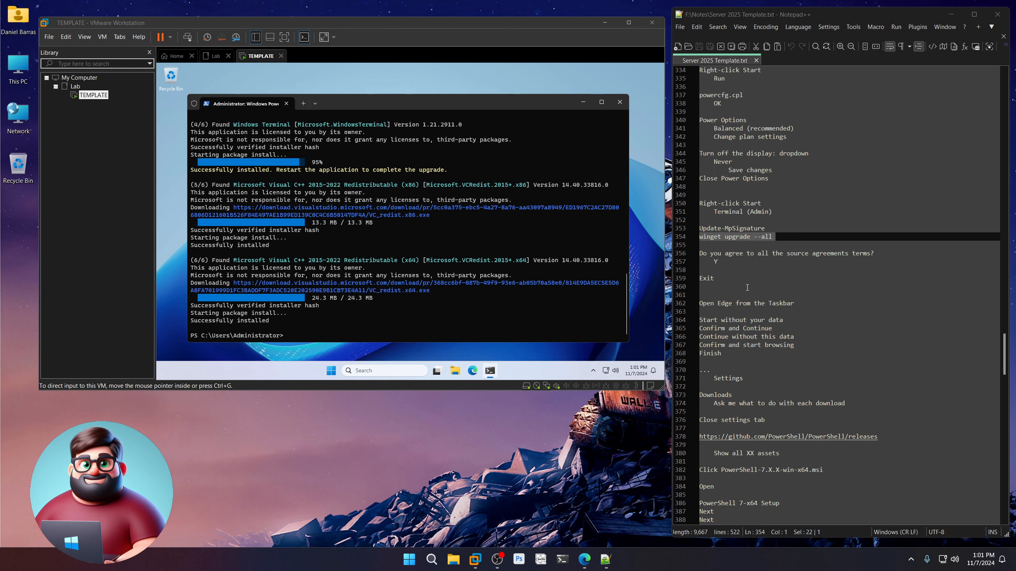
# Close the guest terminal with Exit once the upgrades finish.
pyautogui.click(468, 107)
pyautogui.write('Exit')
pyautogui.press('Return')
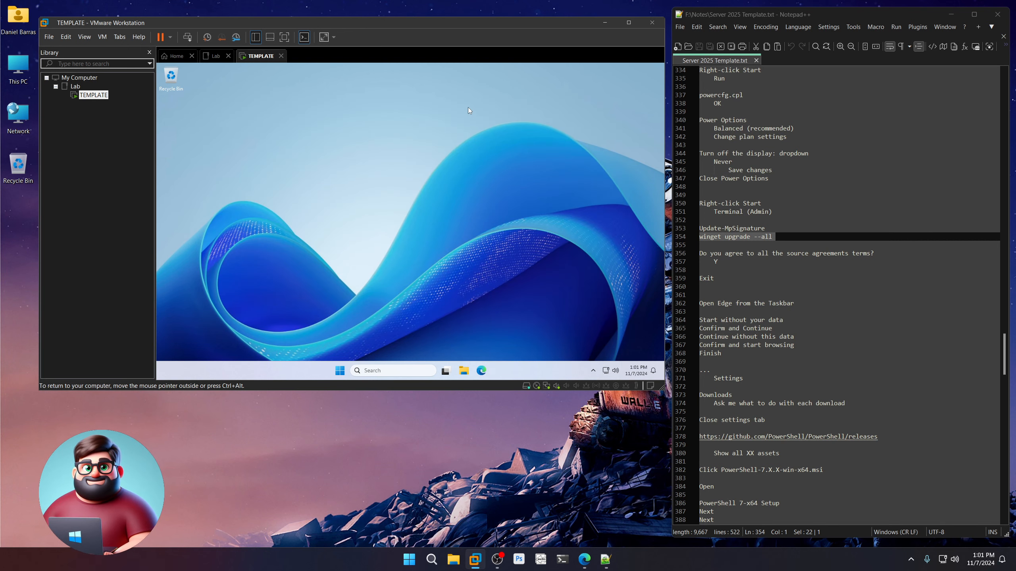
# Launch Edge in the VM and complete its first-run setup without signing in or syncing data.
pyautogui.click(484, 373)
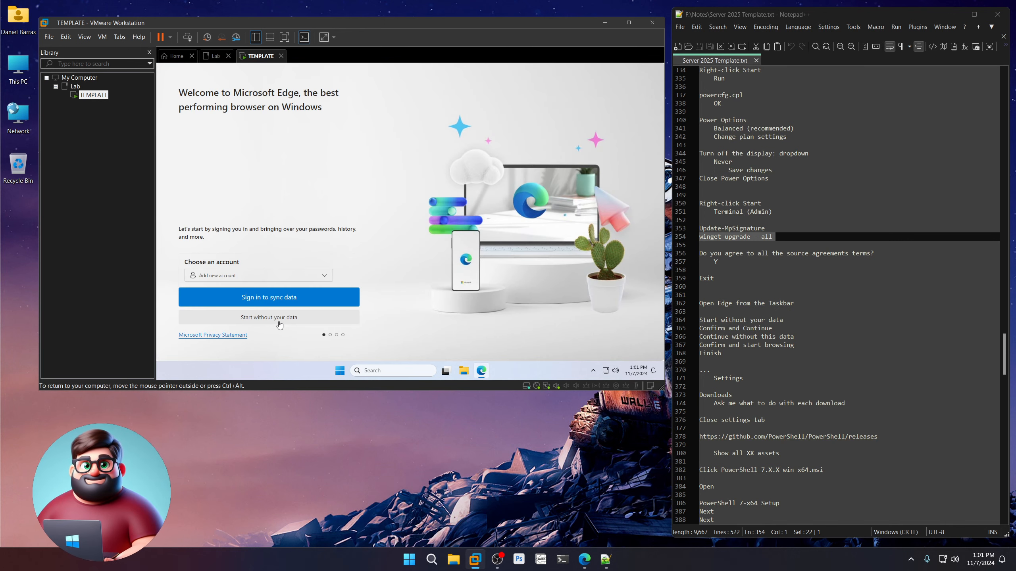
pyautogui.click(280, 325)
pyautogui.click(238, 320)
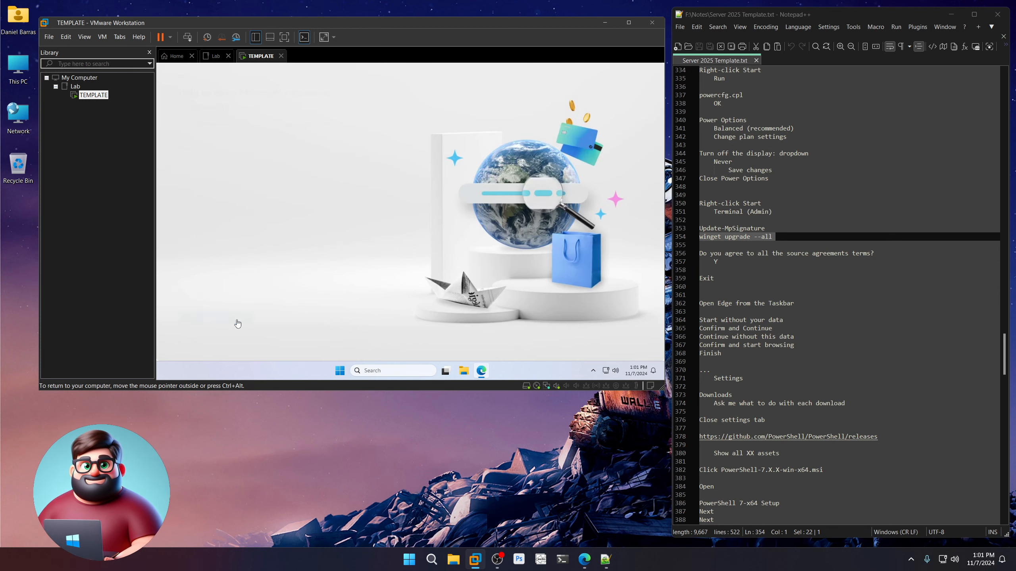
pyautogui.click(238, 320)
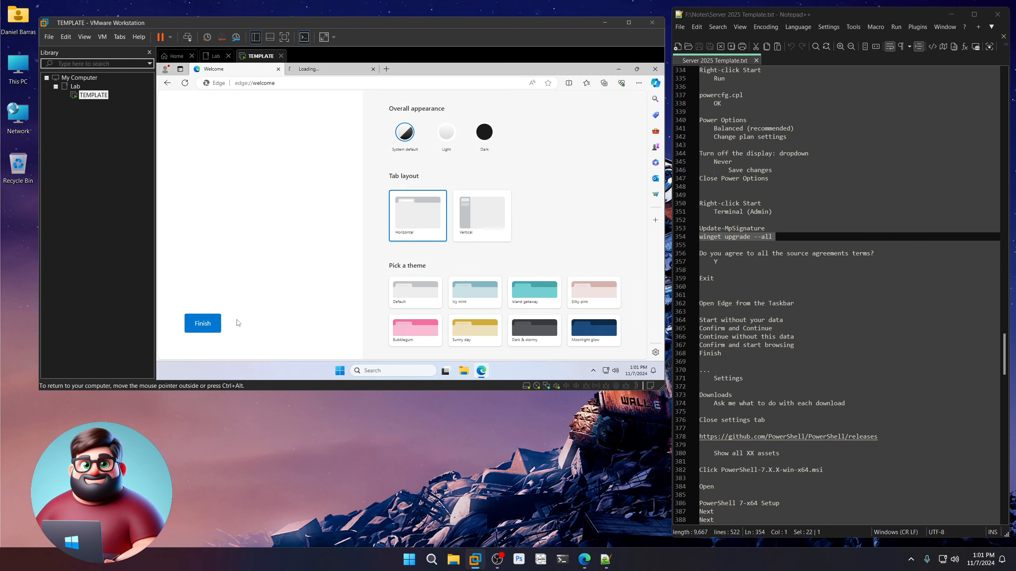
pyautogui.click(187, 324)
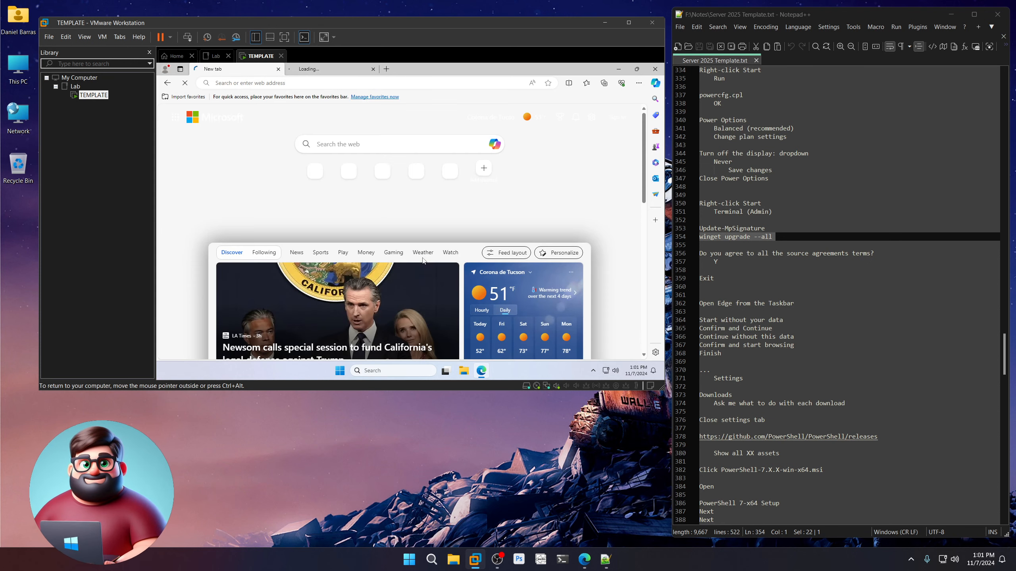
# In Edge's Downloads settings, turn on 'Ask me what to do with each download'.
pyautogui.click(639, 83)
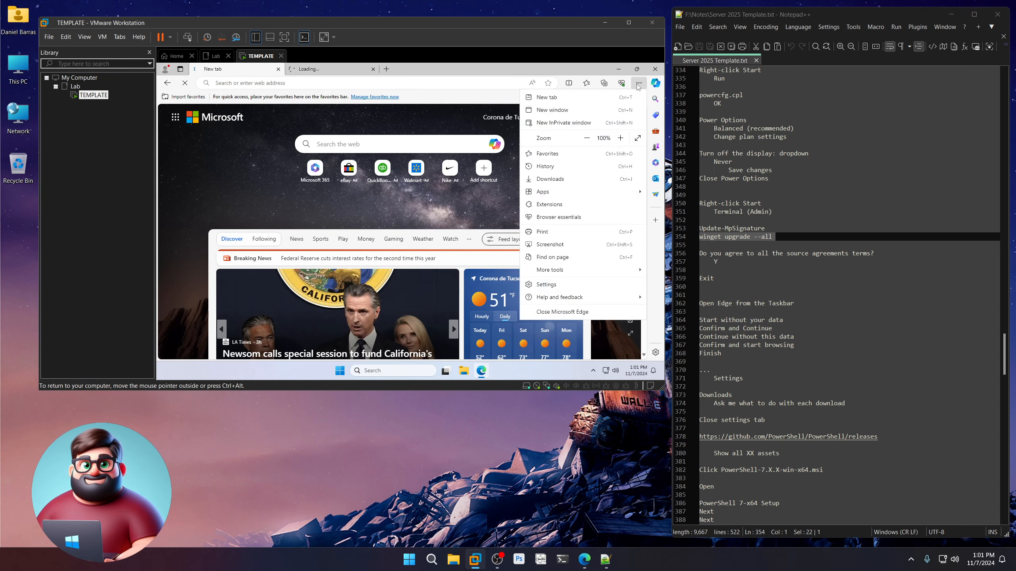
pyautogui.click(557, 284)
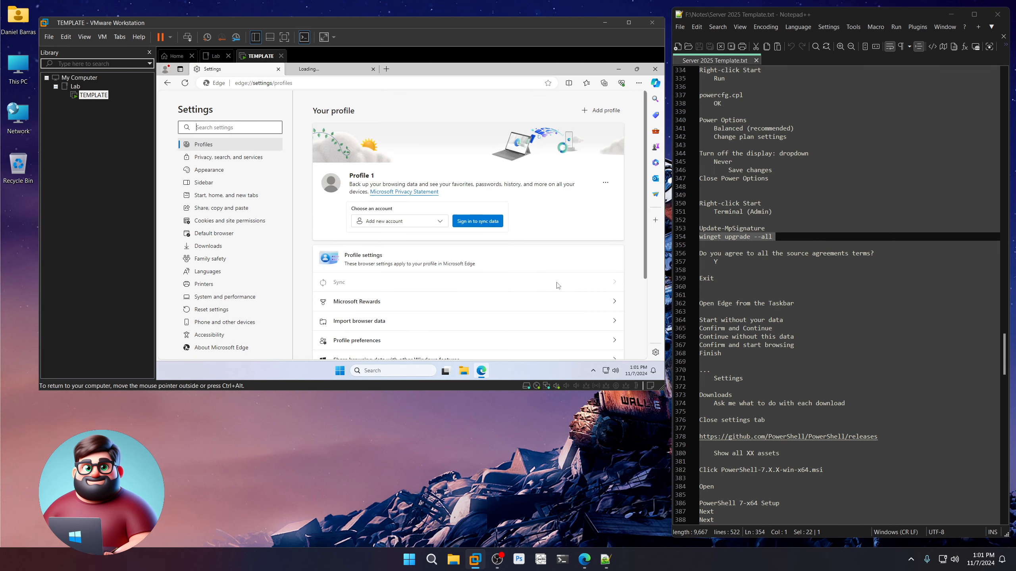
pyautogui.click(218, 247)
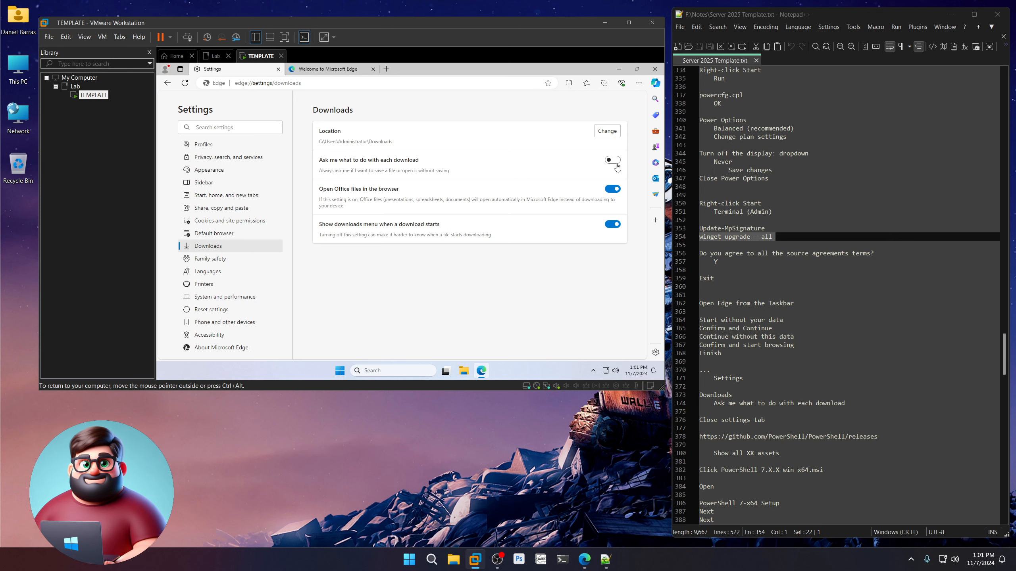
pyautogui.click(615, 162)
pyautogui.scroll(-10, 773, 363)
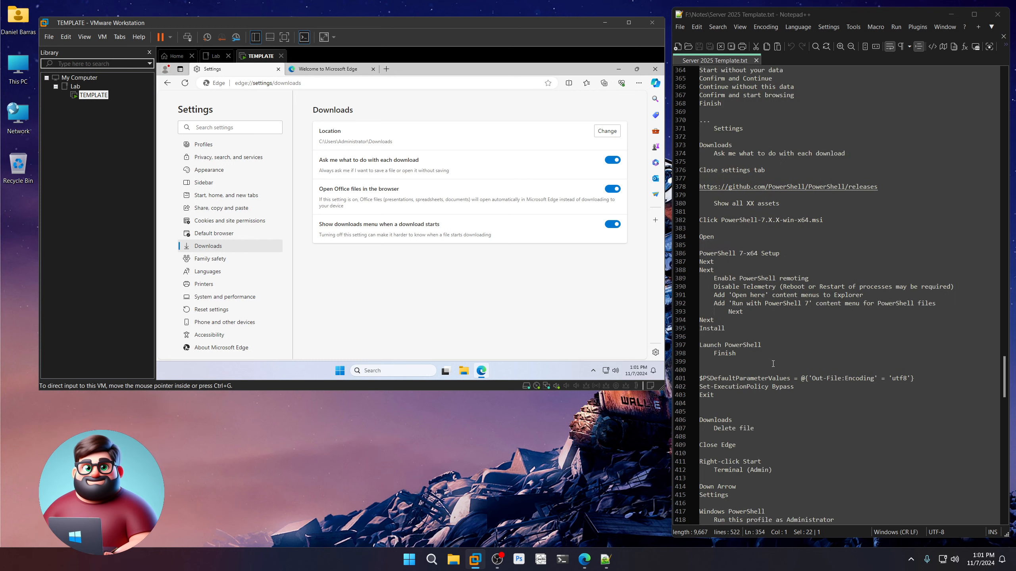
# Copy the GitHub releases URL from the Notepad++ notes and load it in Edge.
pyautogui.moveTo(898, 192); pyautogui.dragTo(699, 186)
pyautogui.rightClick(719, 187)
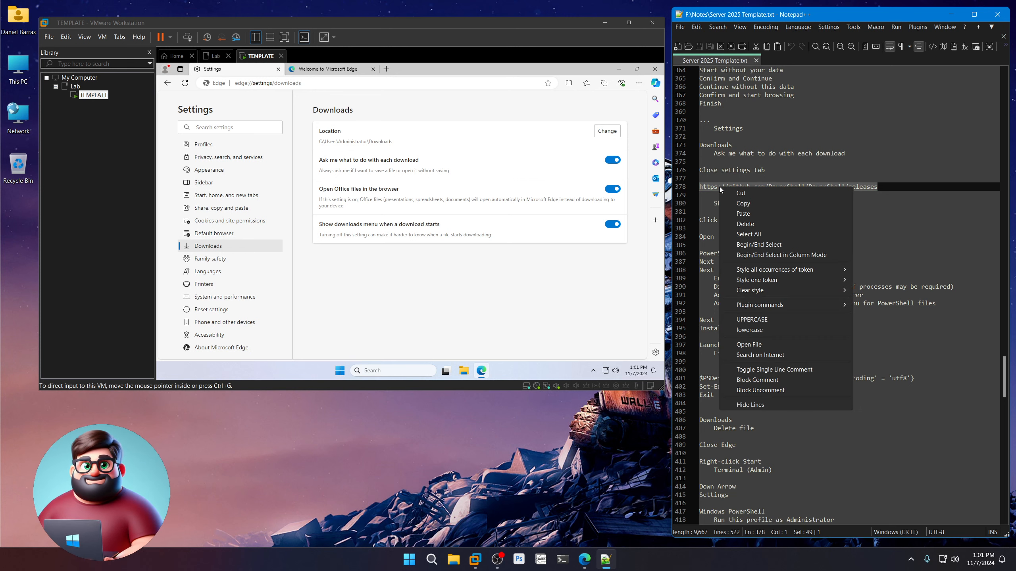
pyautogui.click(743, 203)
pyautogui.click(280, 83)
pyautogui.hotkey('ctrl', 'v')
pyautogui.press('Return')
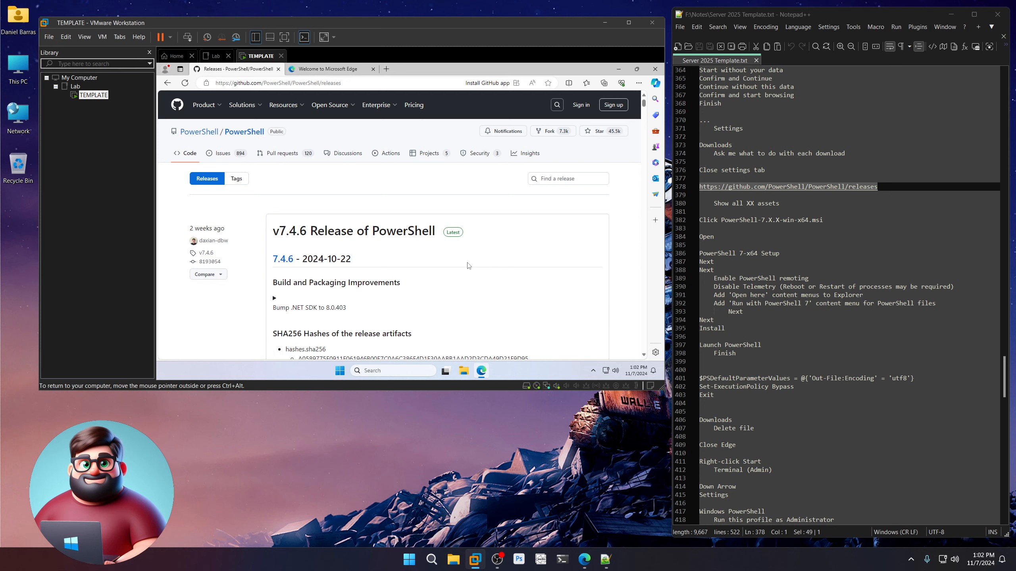
# Show all 32 v7.4.6 assets, download PowerShell-7.4.6-win-x64.msi and open it.
pyautogui.scroll(-15, 448, 259)
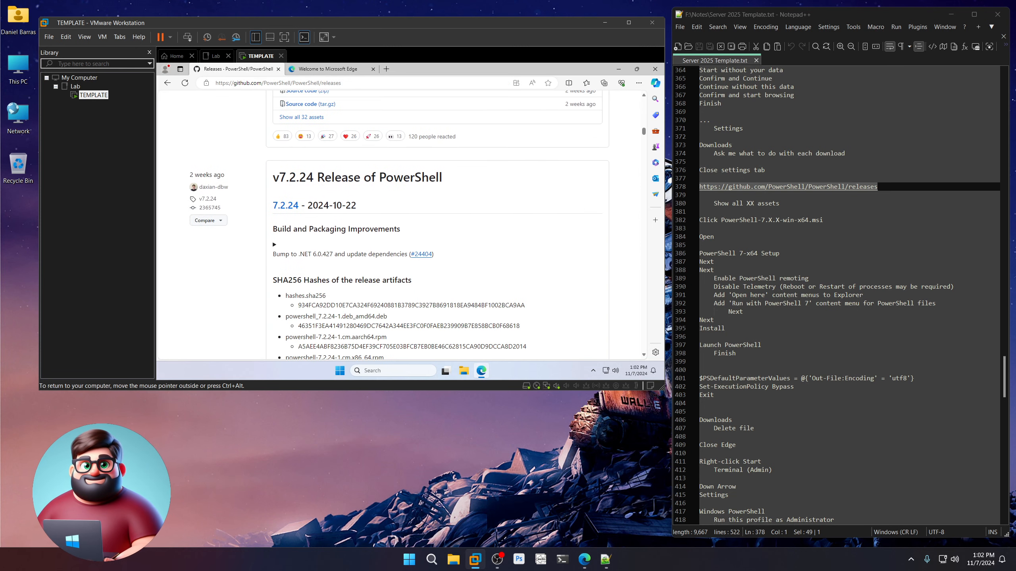
pyautogui.scroll(4, 450, 252)
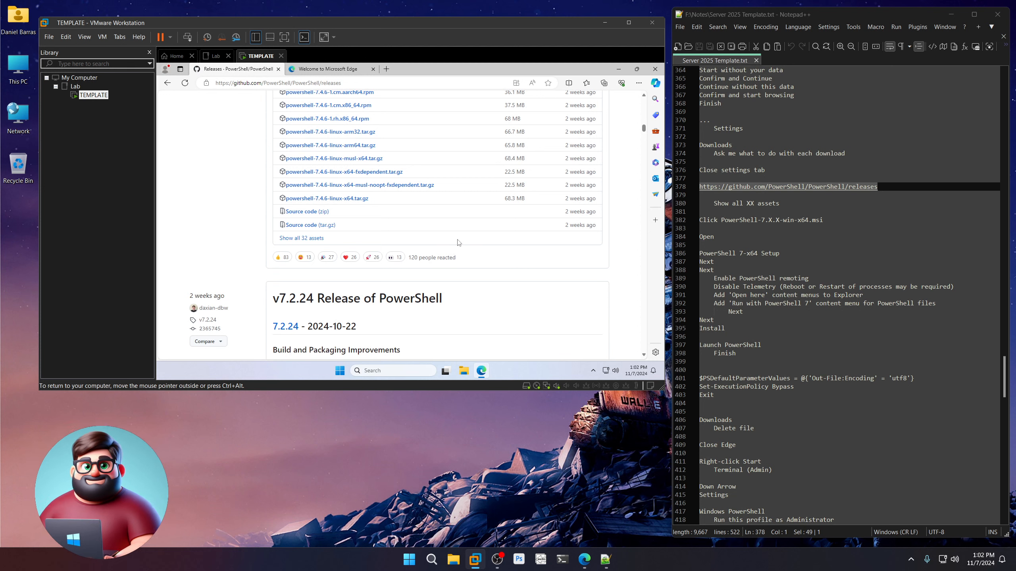
pyautogui.click(303, 239)
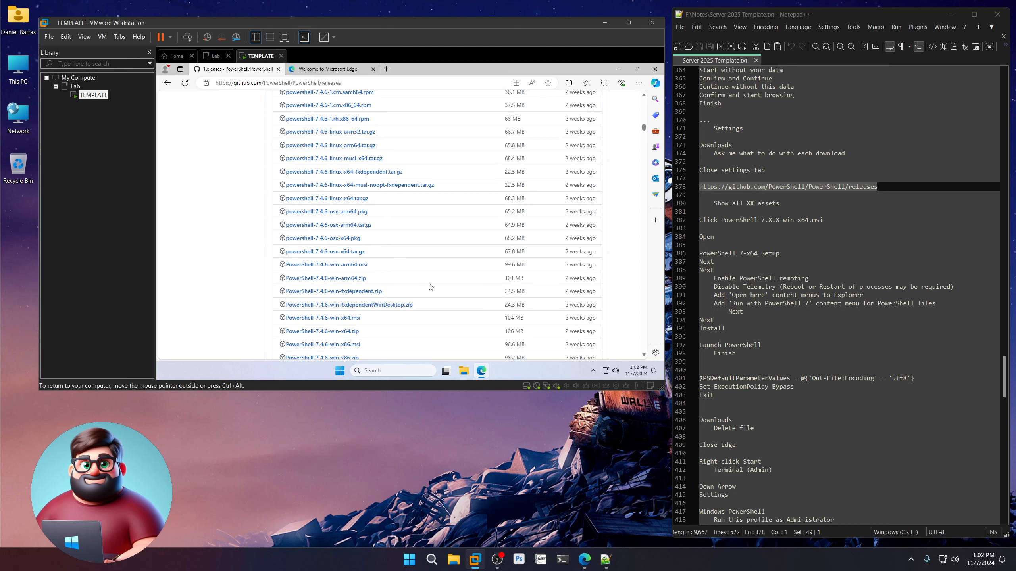
pyautogui.scroll(-2, 430, 286)
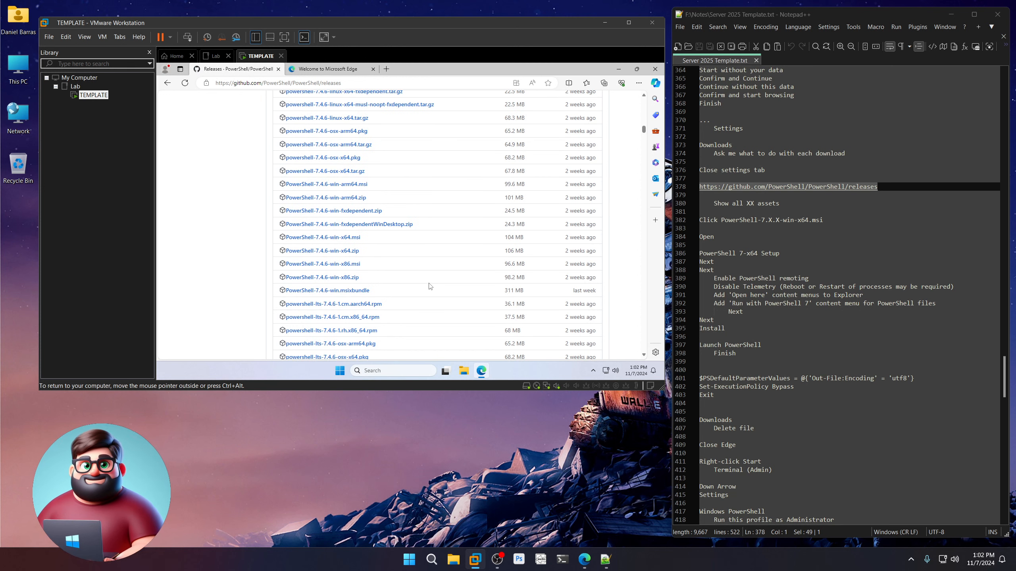
pyautogui.click(345, 240)
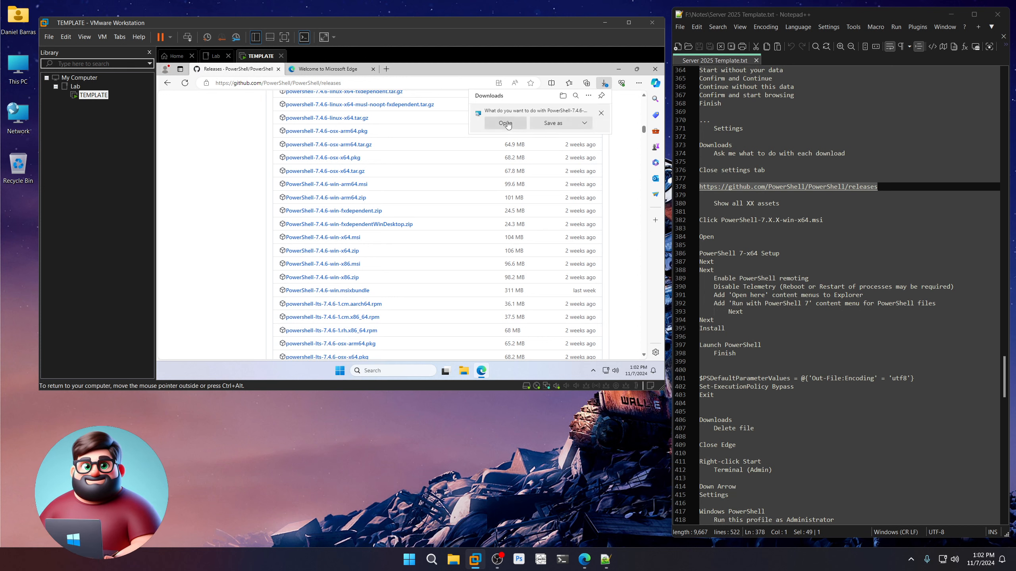
pyautogui.click(506, 123)
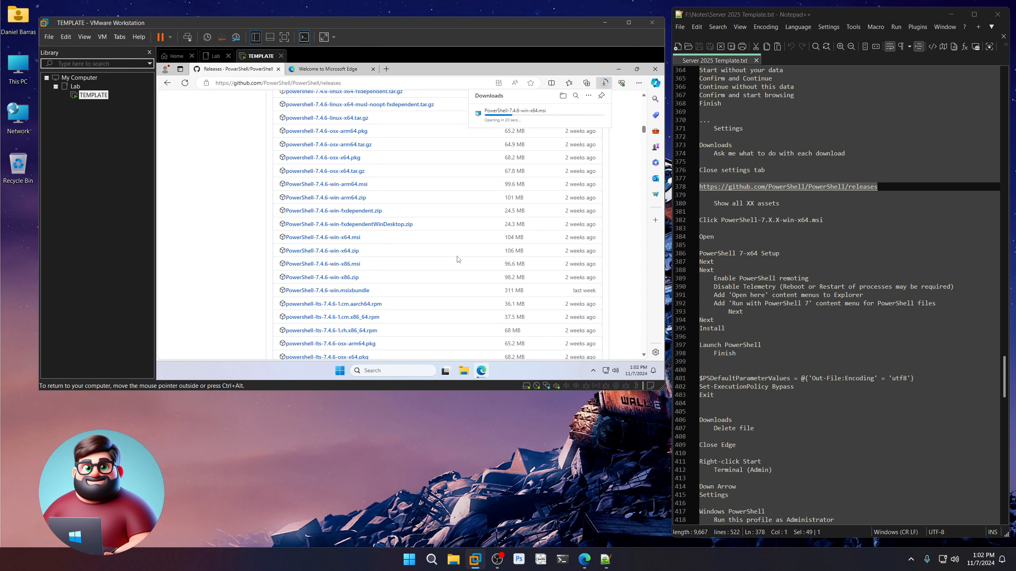
pyautogui.scroll(-3, 744, 266)
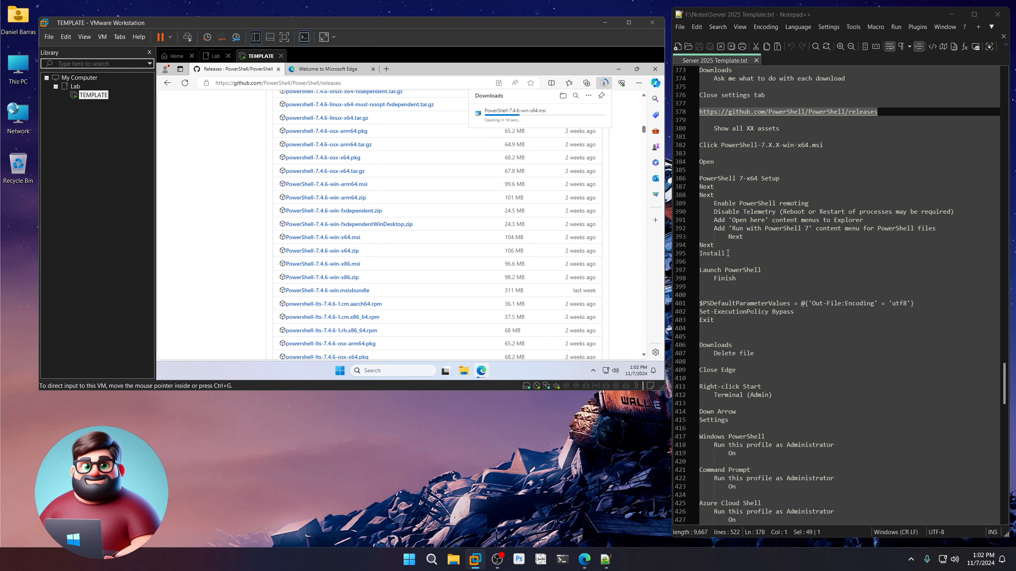
pyautogui.moveTo(728, 253); pyautogui.dragTo(694, 181)
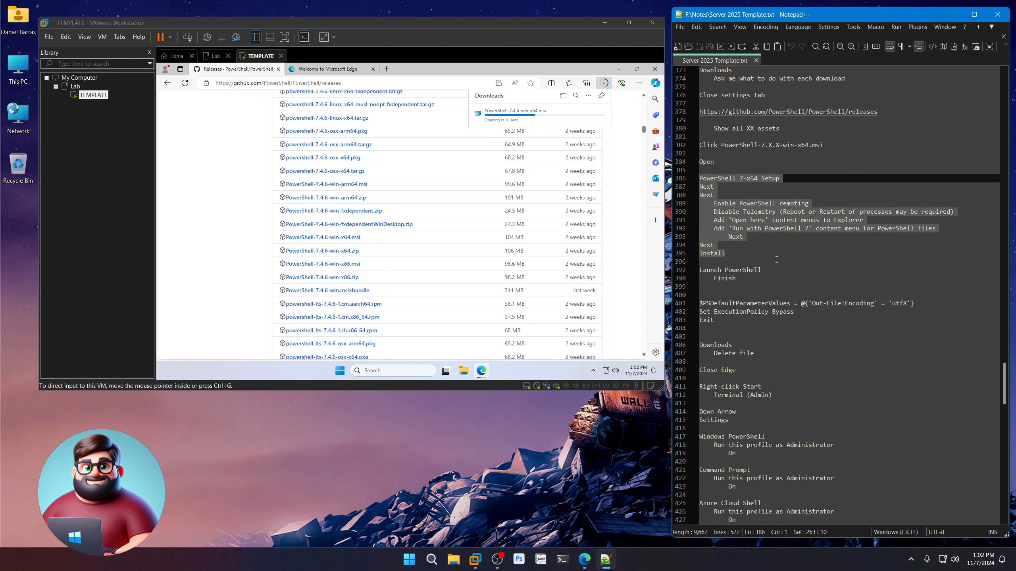
pyautogui.click(586, 442)
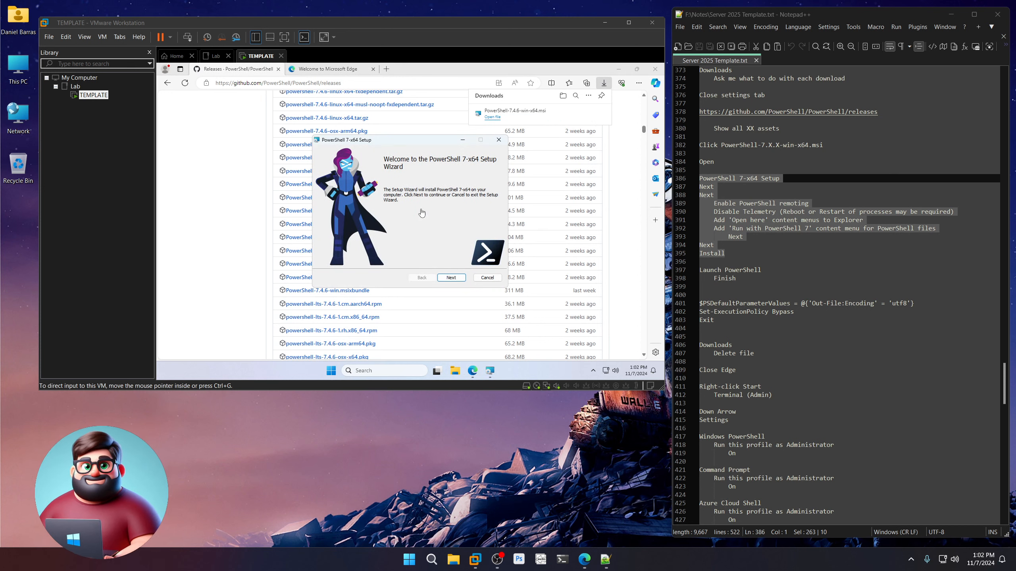
# Keep the default install folder; enable remoting, disable telemetry, add 'Open here' and 'Run with PowerShell 7' menus.
pyautogui.click(451, 278)
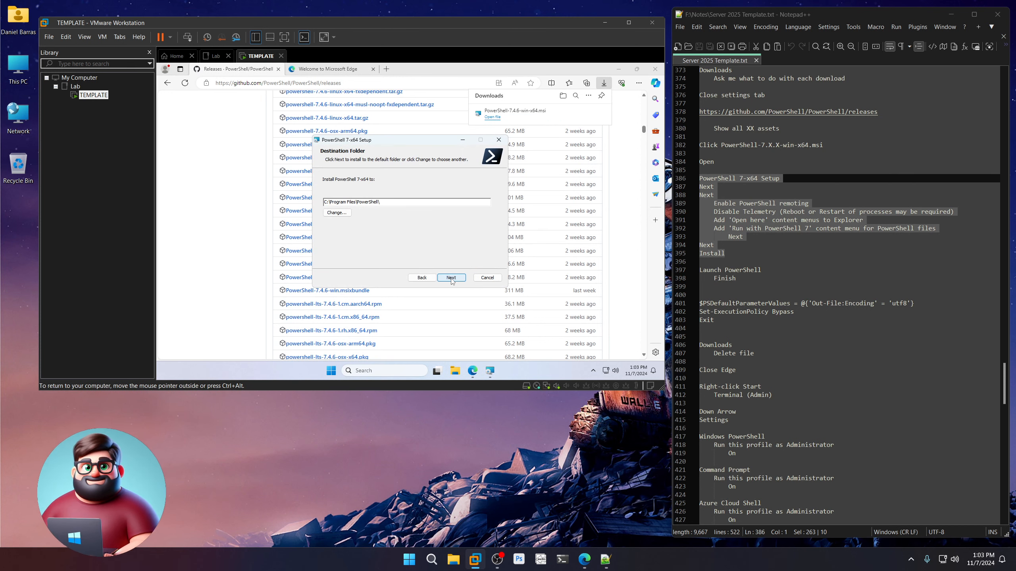
pyautogui.click(452, 279)
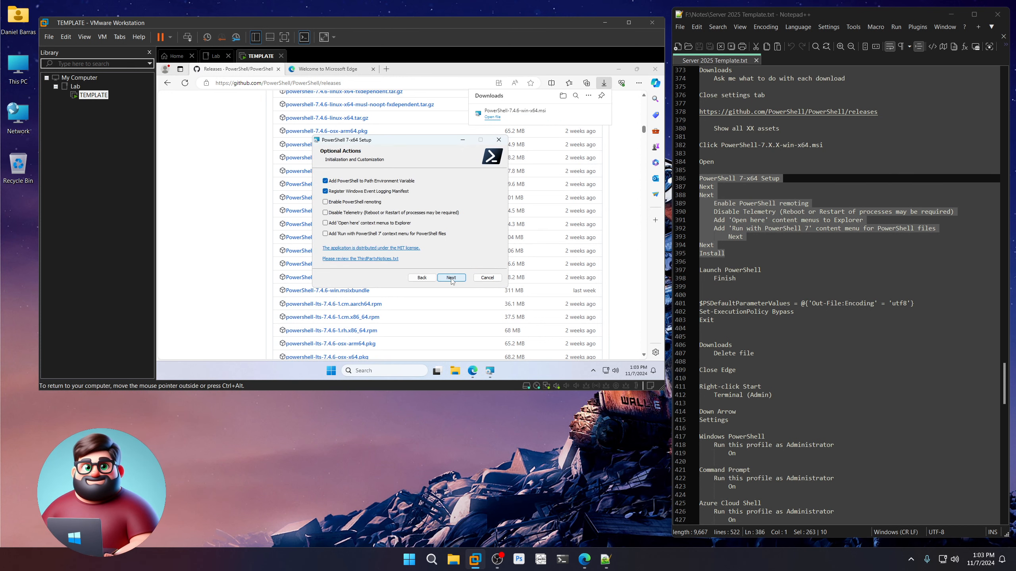
pyautogui.click(351, 205)
pyautogui.click(357, 215)
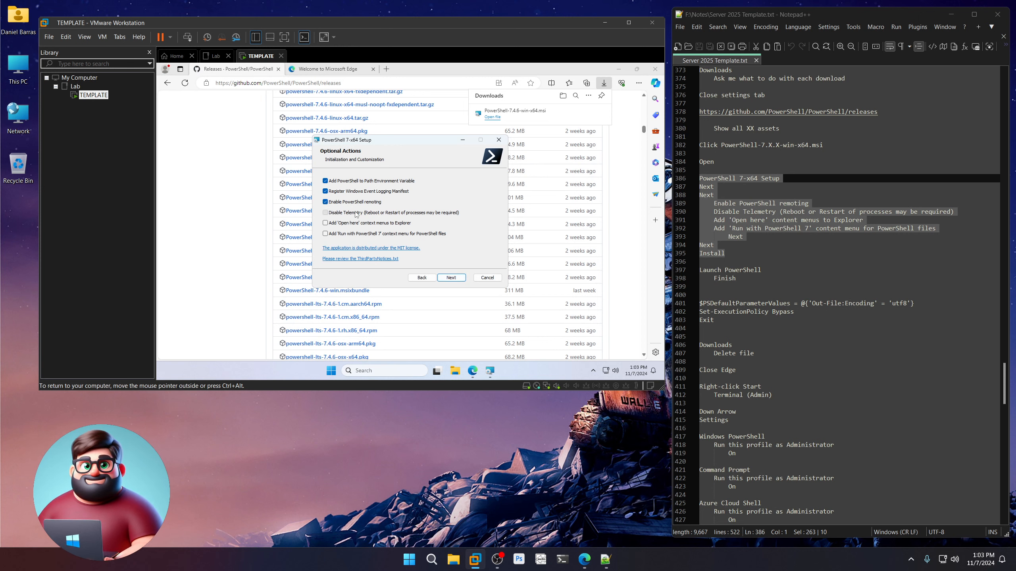
pyautogui.click(326, 224)
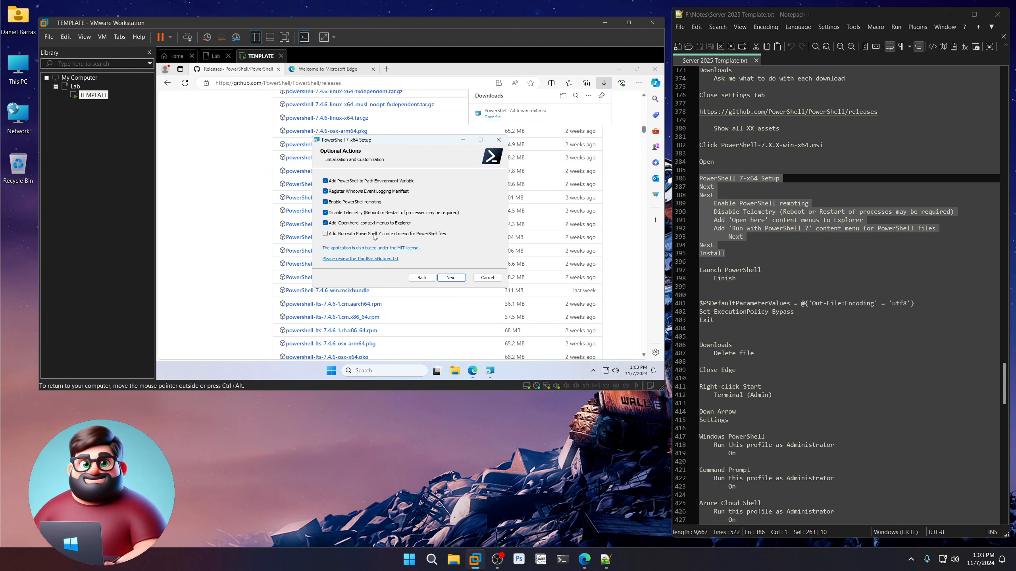
pyautogui.click(362, 235)
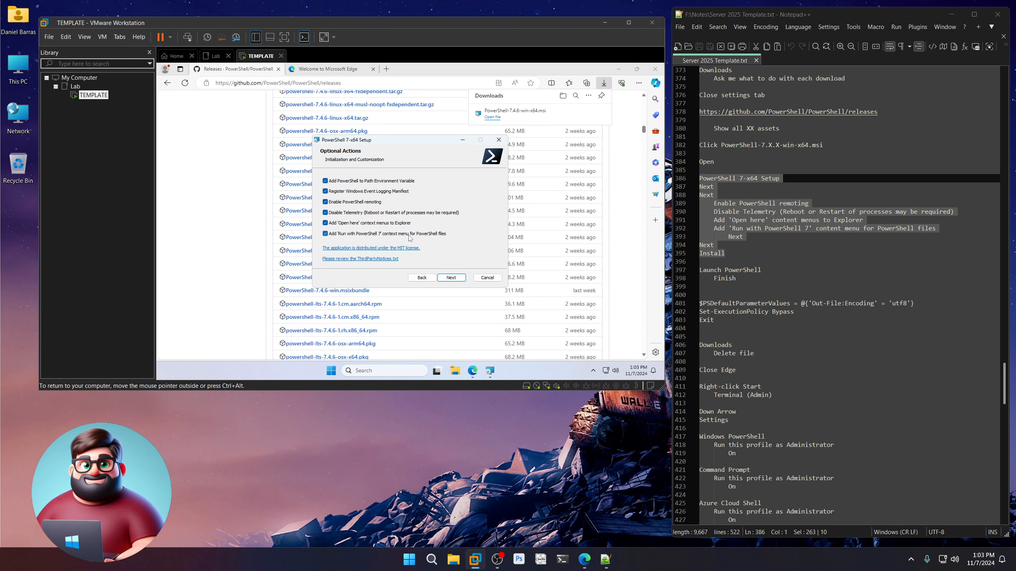
# Accept the Microsoft Update options, install PowerShell 7-x64, and tick Launch PowerShell.
pyautogui.click(454, 280)
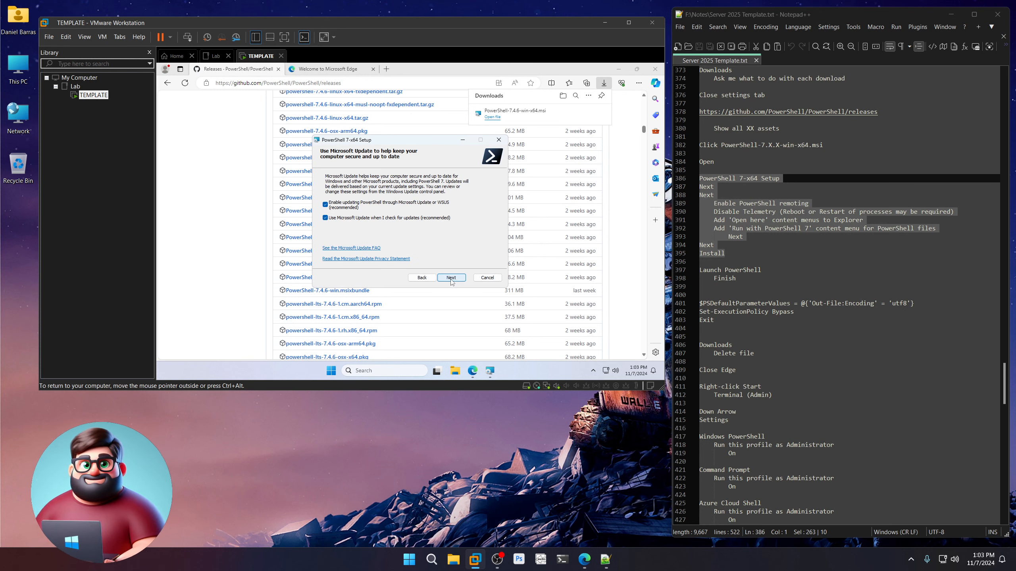
pyautogui.click(452, 278)
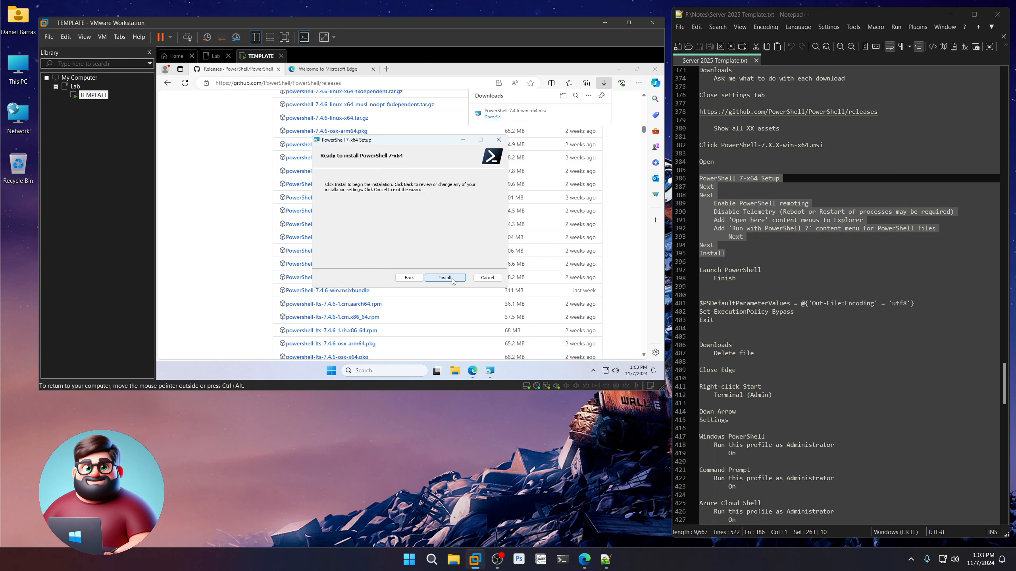
pyautogui.click(445, 278)
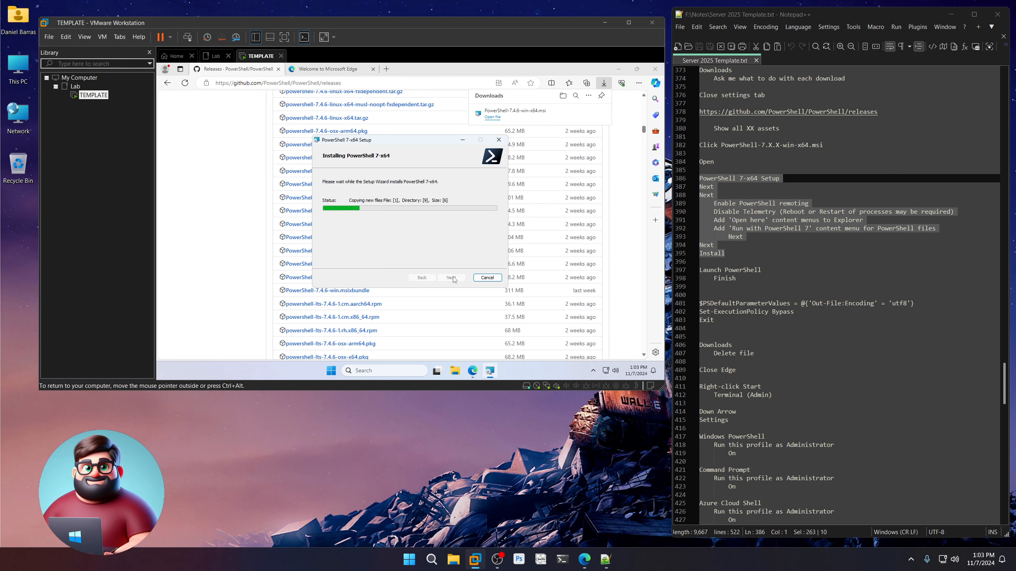
pyautogui.scroll(-4, 814, 306)
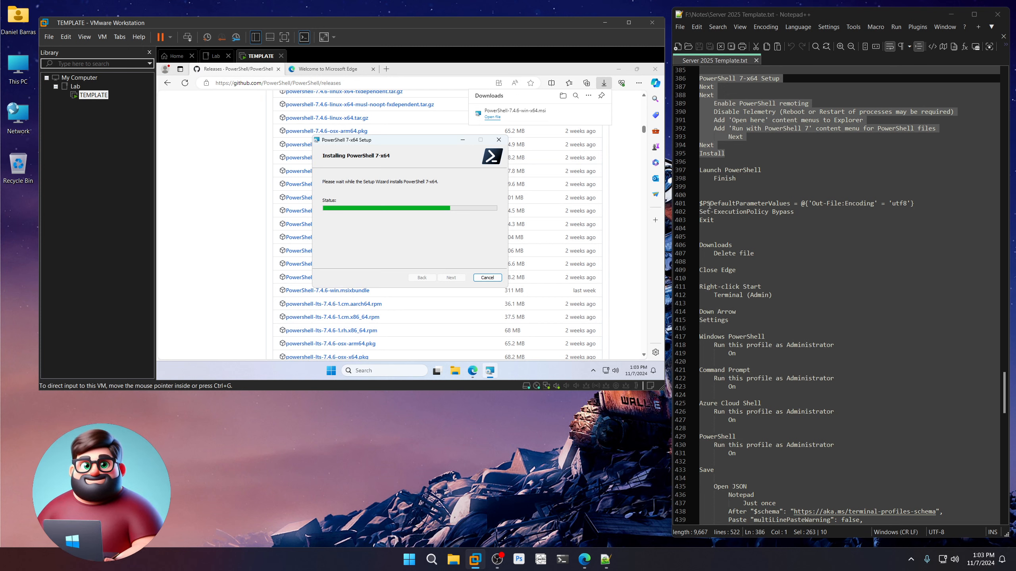
pyautogui.moveTo(709, 203); pyautogui.dragTo(914, 204)
pyautogui.click(754, 211)
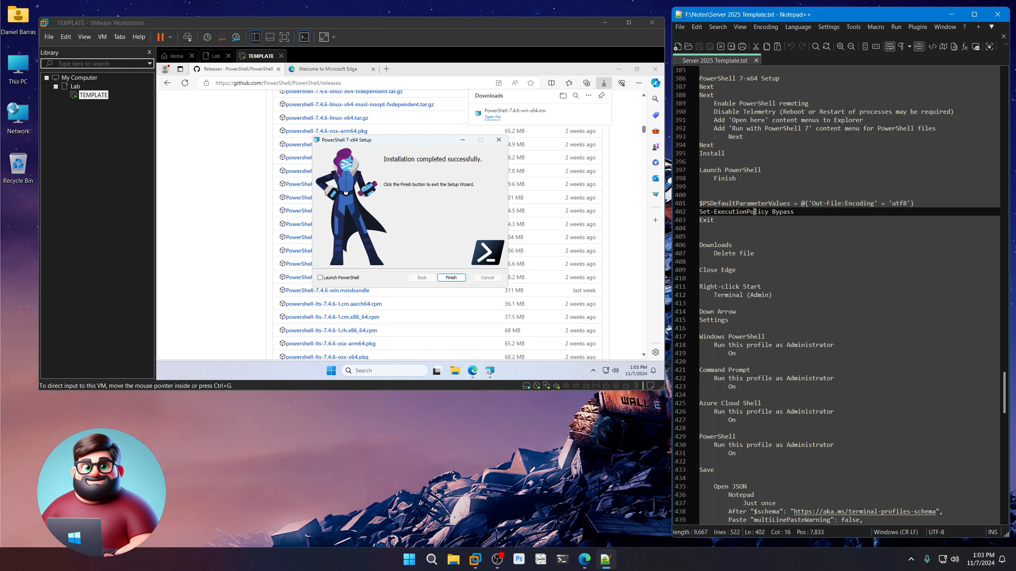
pyautogui.click(400, 227)
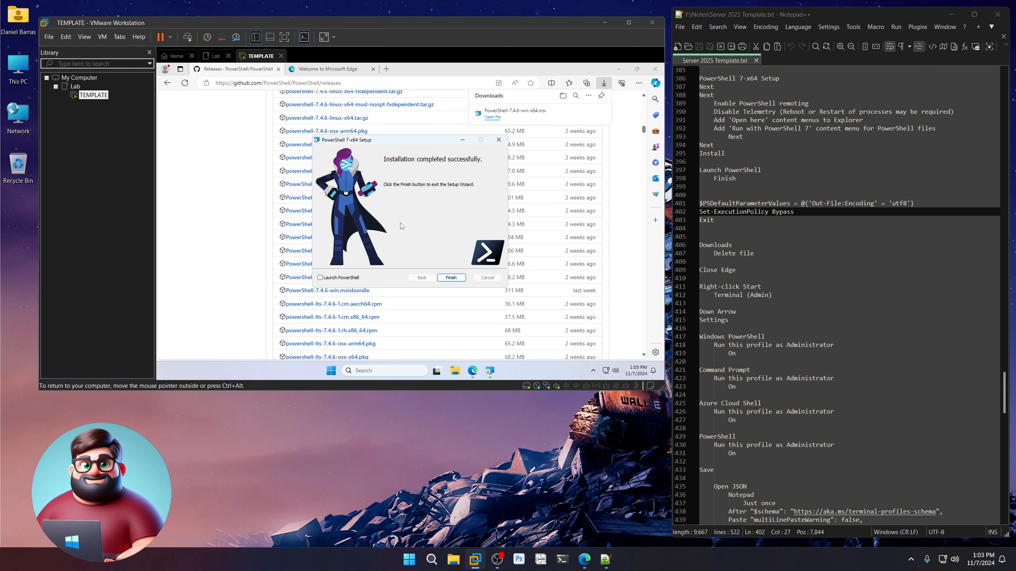
pyautogui.click(320, 278)
# Finish setup and run the three copied utf8, Bypass and exit lines in PowerShell 7.
pyautogui.click(451, 278)
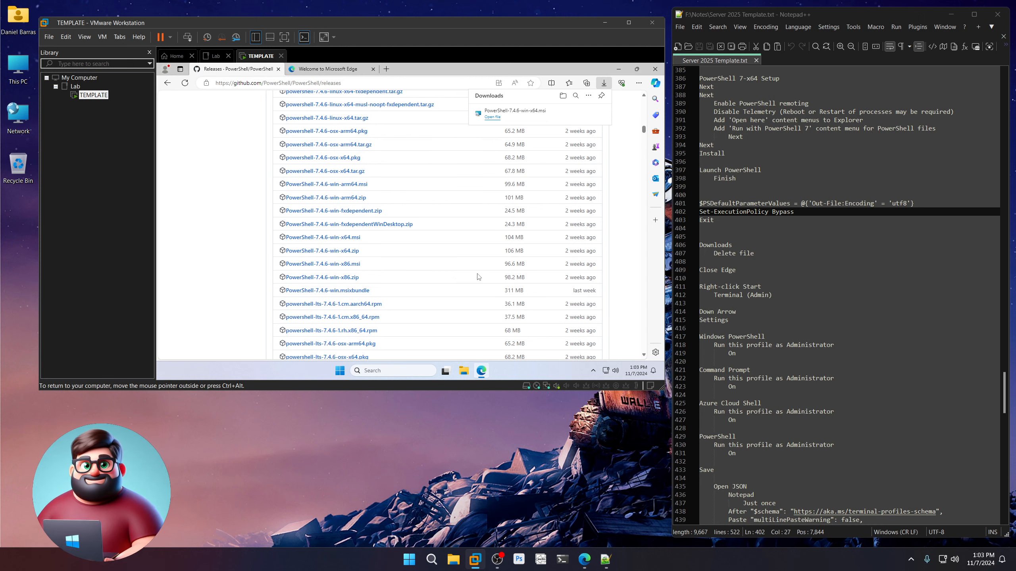
pyautogui.moveTo(722, 222); pyautogui.dragTo(699, 203)
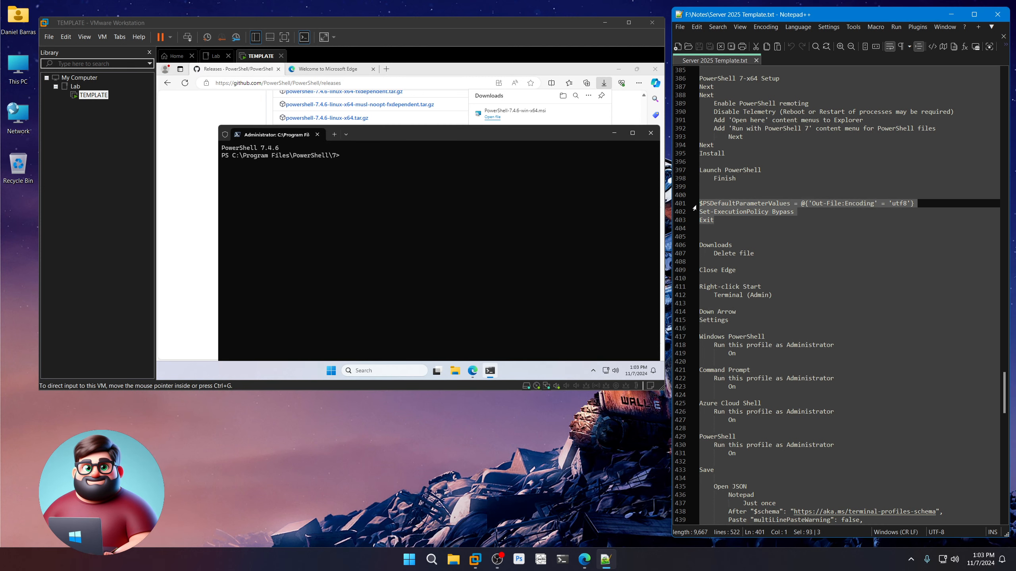
pyautogui.rightClick(721, 205)
pyautogui.click(728, 221)
pyautogui.rightClick(425, 162)
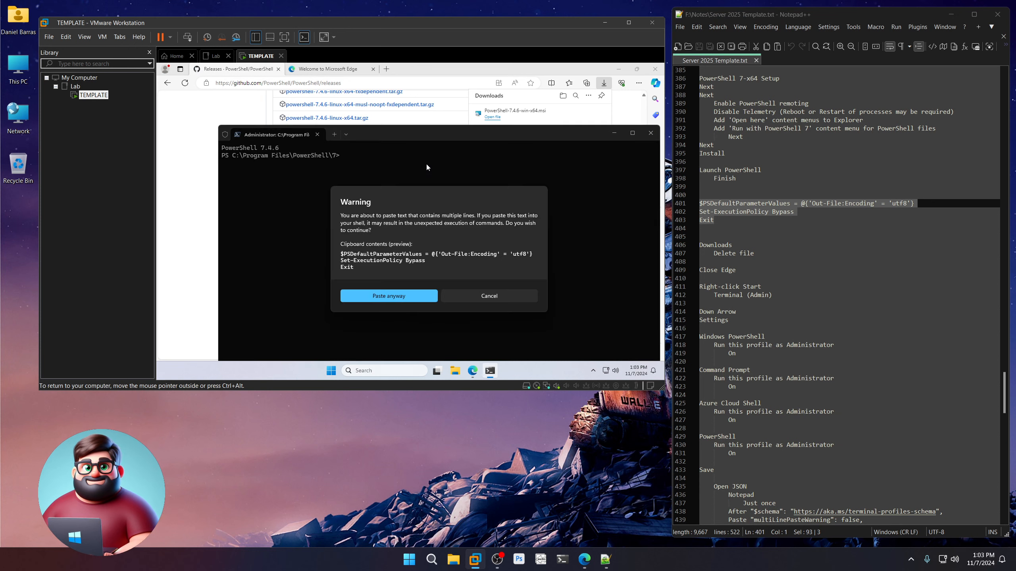
pyautogui.click(409, 300)
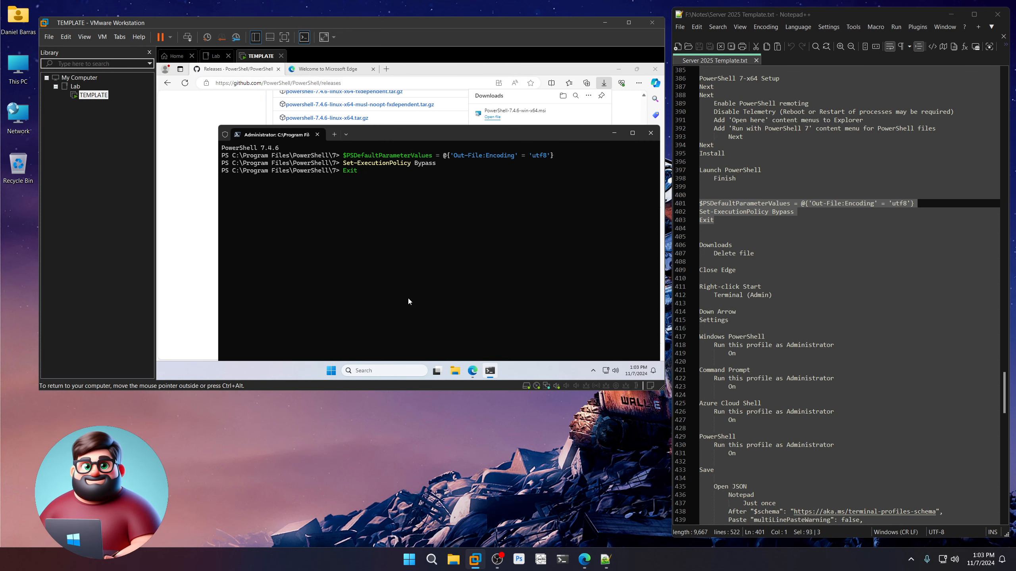
pyautogui.press('Return')
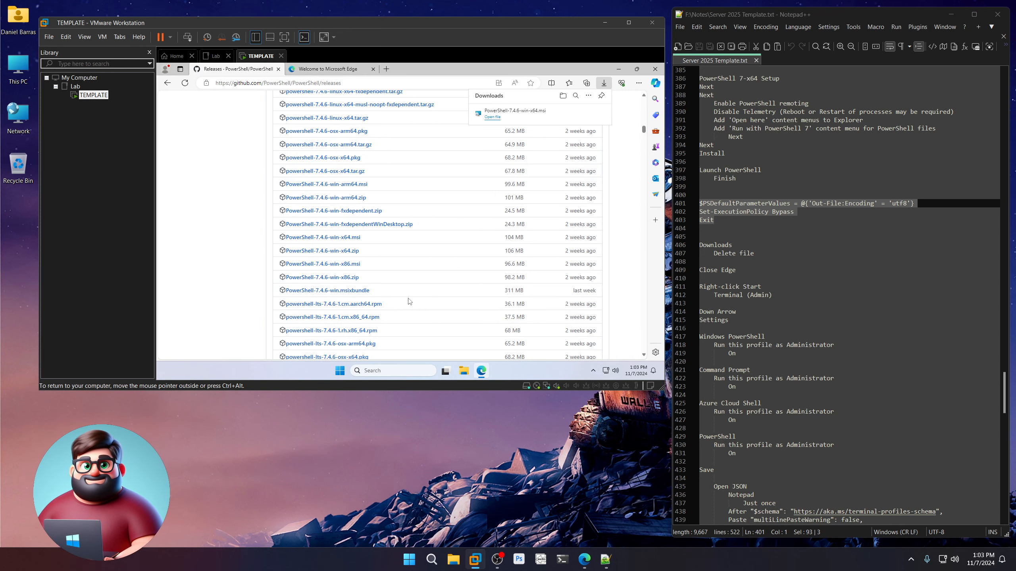
# Delete the downloaded PowerShell MSI from Edge's downloads and close Edge.
pyautogui.moveTo(514, 114)
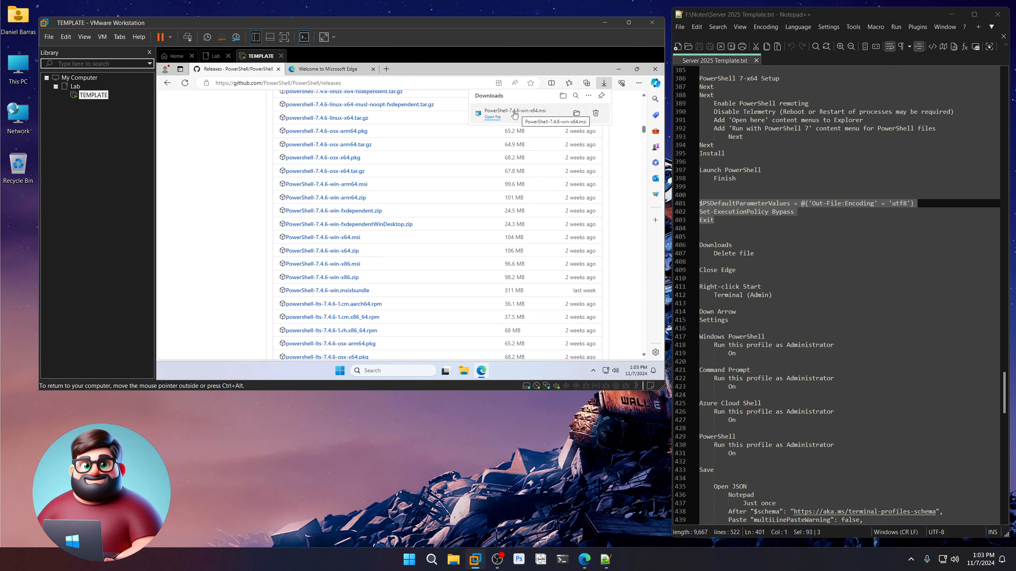
pyautogui.click(594, 114)
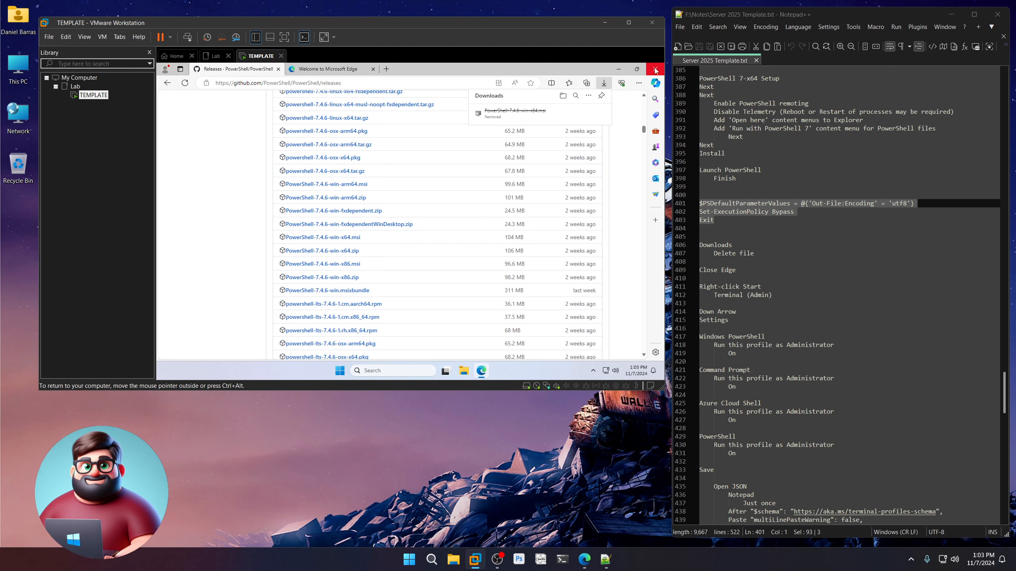
pyautogui.click(655, 68)
pyautogui.scroll(-8, 793, 283)
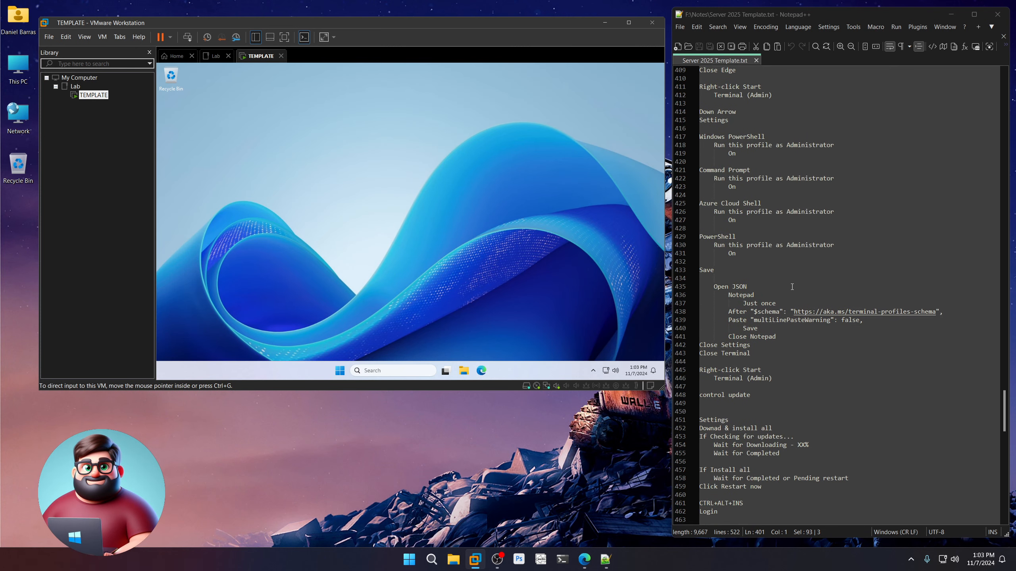
pyautogui.scroll(2, 794, 282)
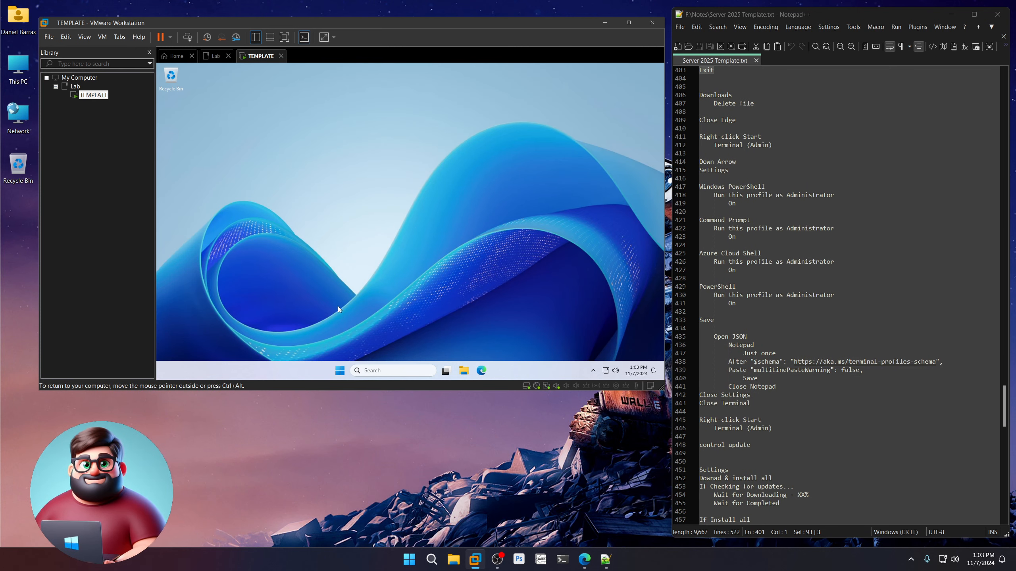
# Open an administrator Terminal from the Start right-click menu and bring up its settings.
pyautogui.rightClick(340, 371)
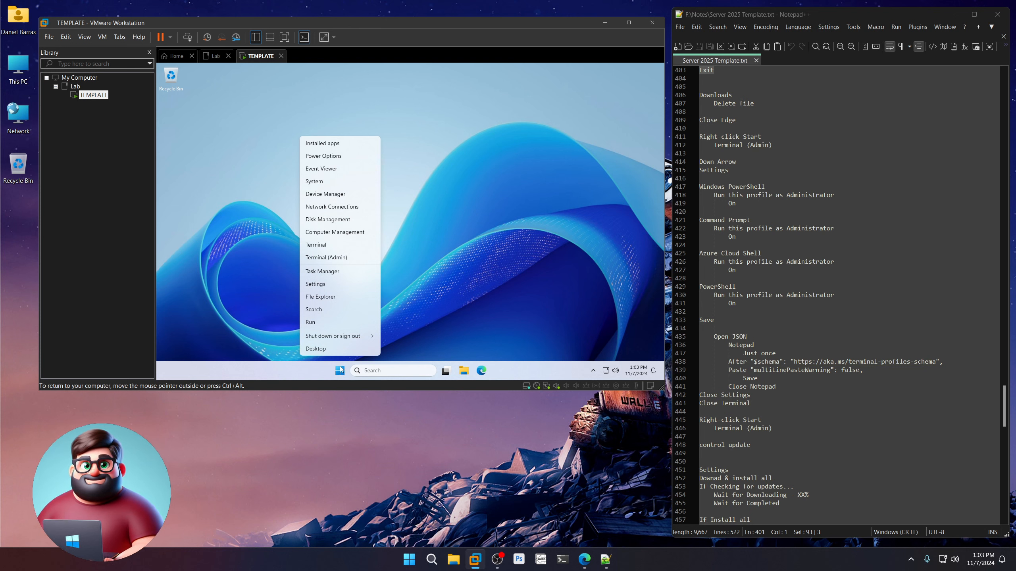
pyautogui.click(336, 257)
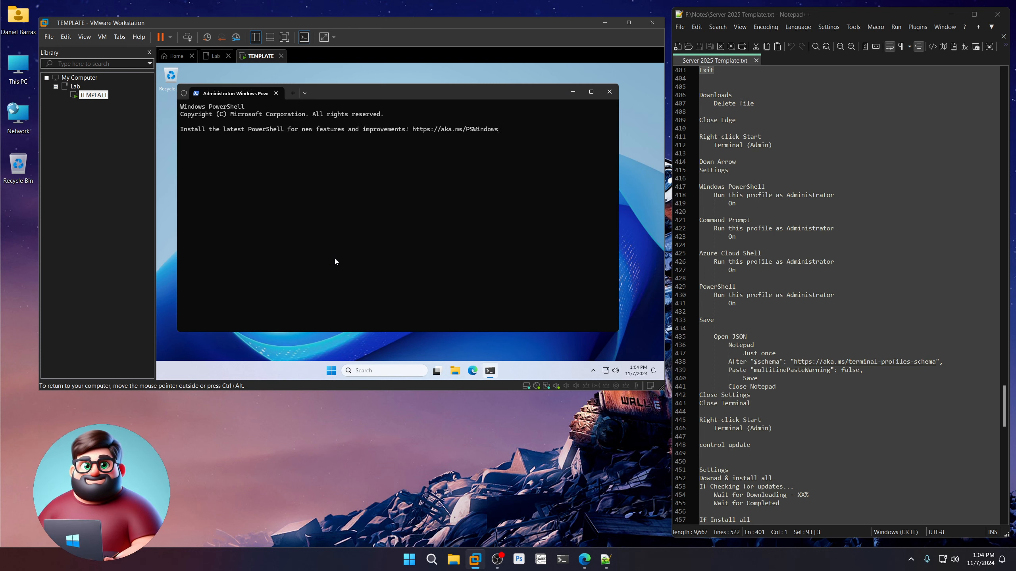
pyautogui.click(305, 93)
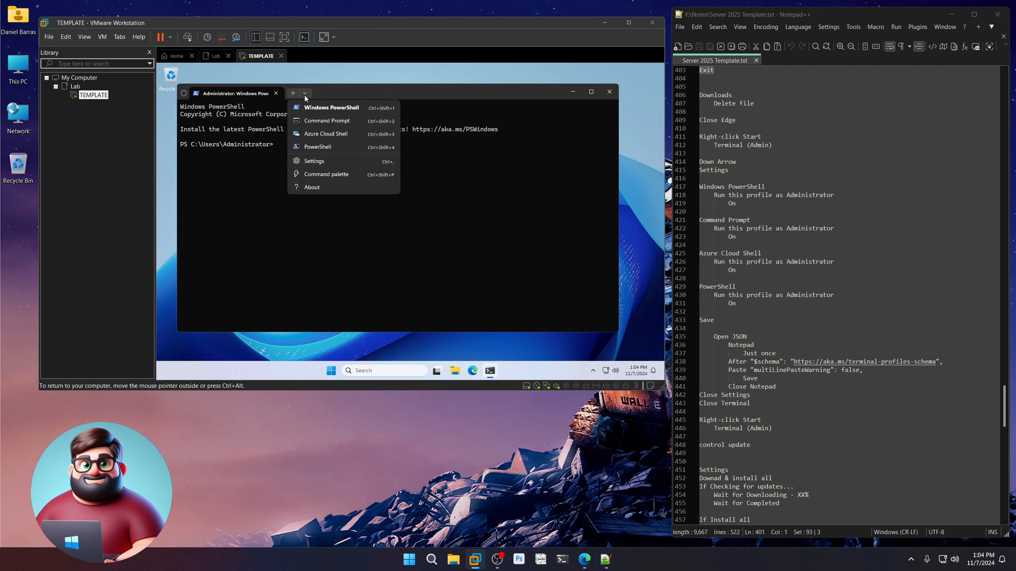
pyautogui.hotkey('ctrl', ',')
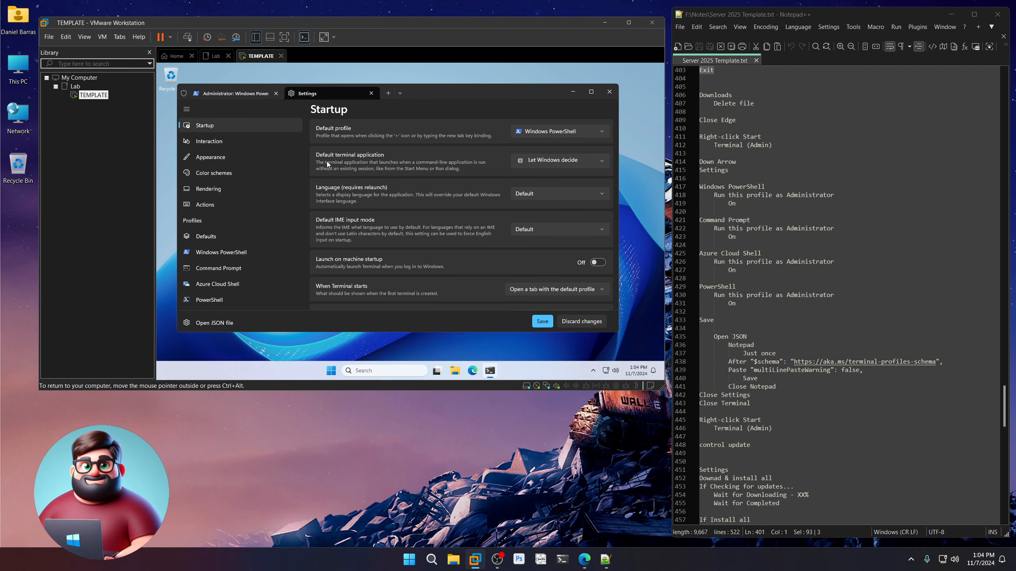
# Set the Windows PowerShell and PowerShell profiles to run as Administrator and save.
pyautogui.click(243, 252)
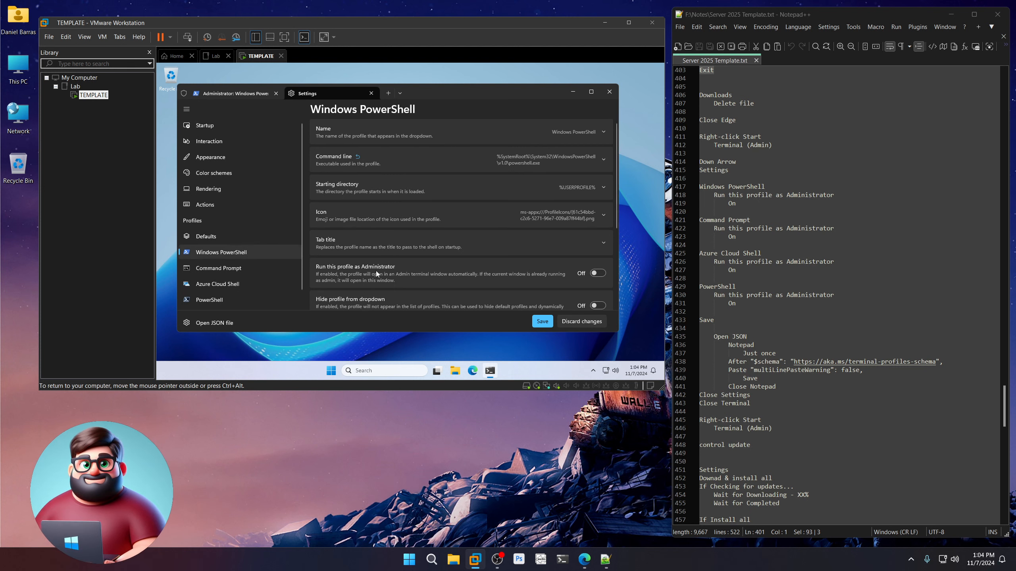
pyautogui.click(598, 273)
pyautogui.click(263, 269)
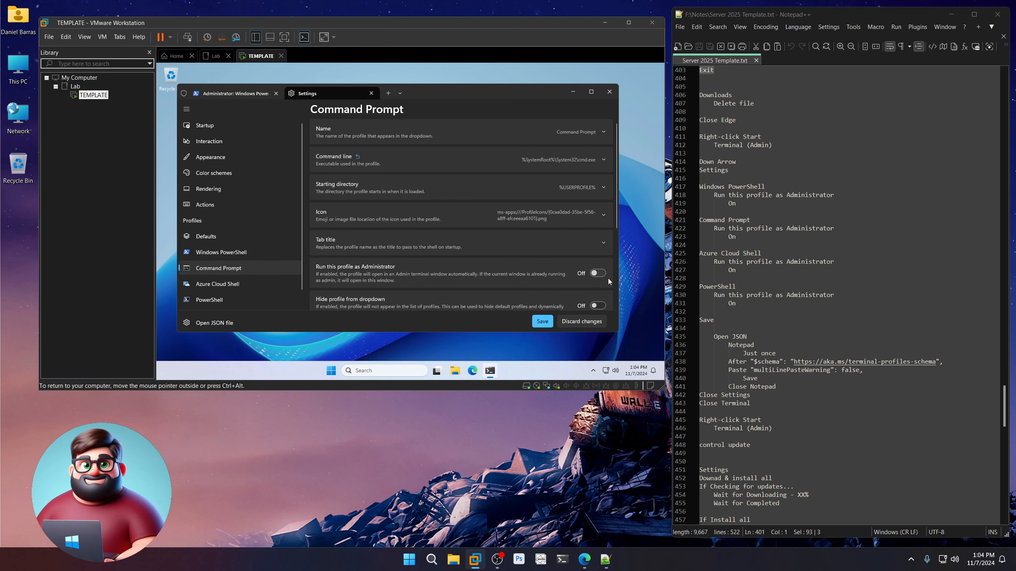
pyautogui.click(272, 282)
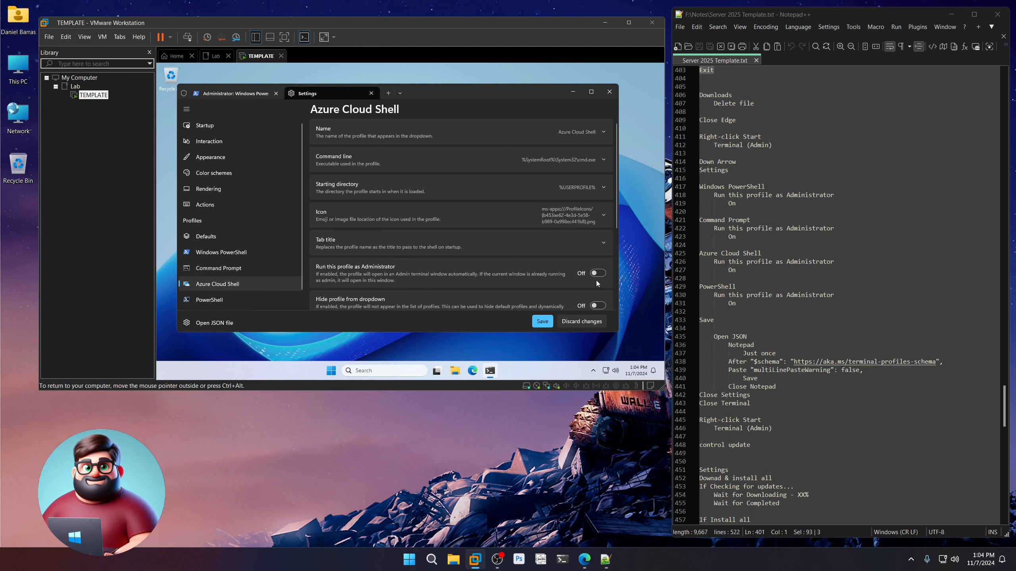
pyautogui.click(209, 300)
pyautogui.click(598, 274)
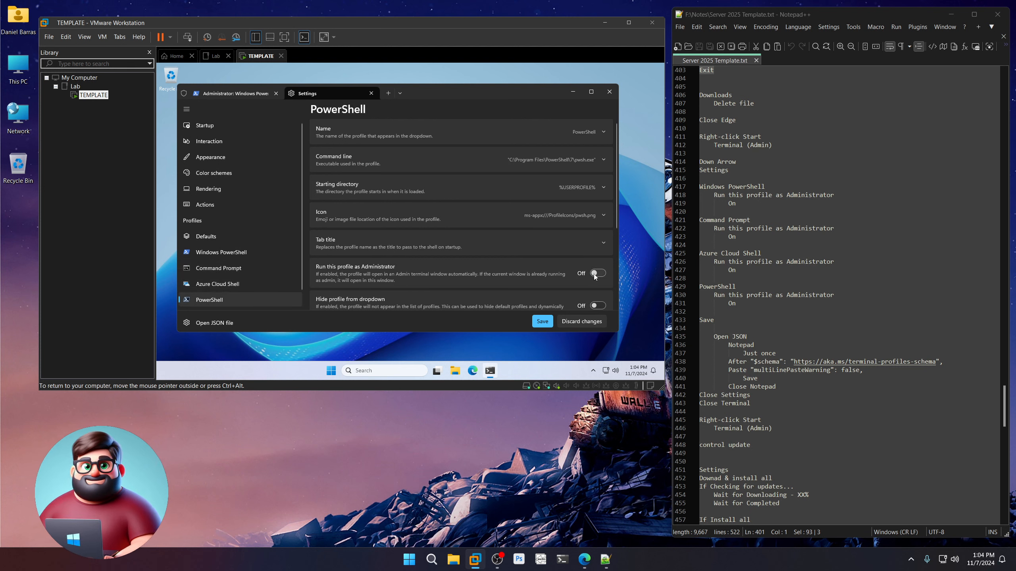
pyautogui.click(542, 322)
pyautogui.scroll(-6, 758, 309)
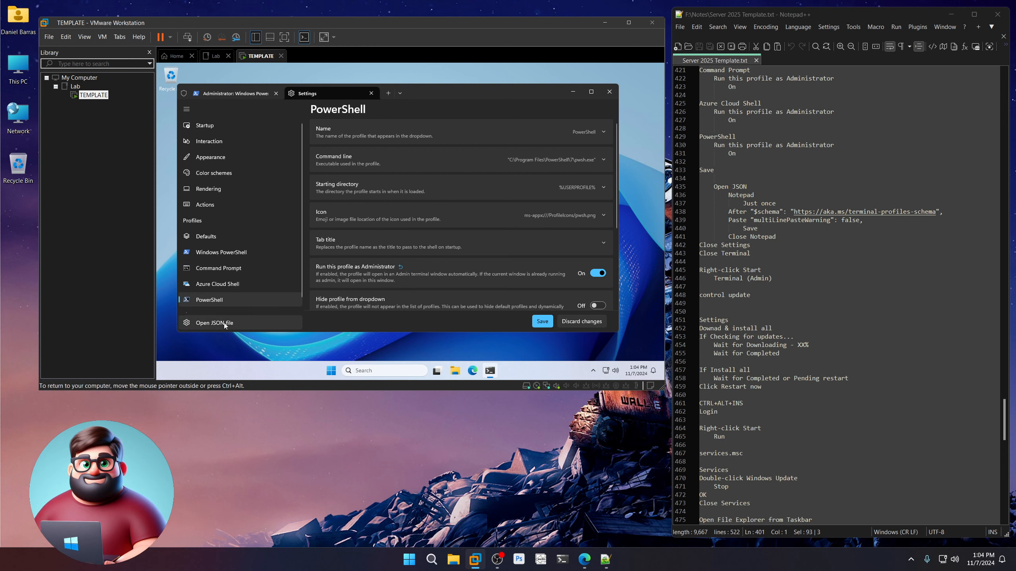
# Open the Terminal's settings.json in Notepad with the caret after the $schema line.
pyautogui.click(211, 324)
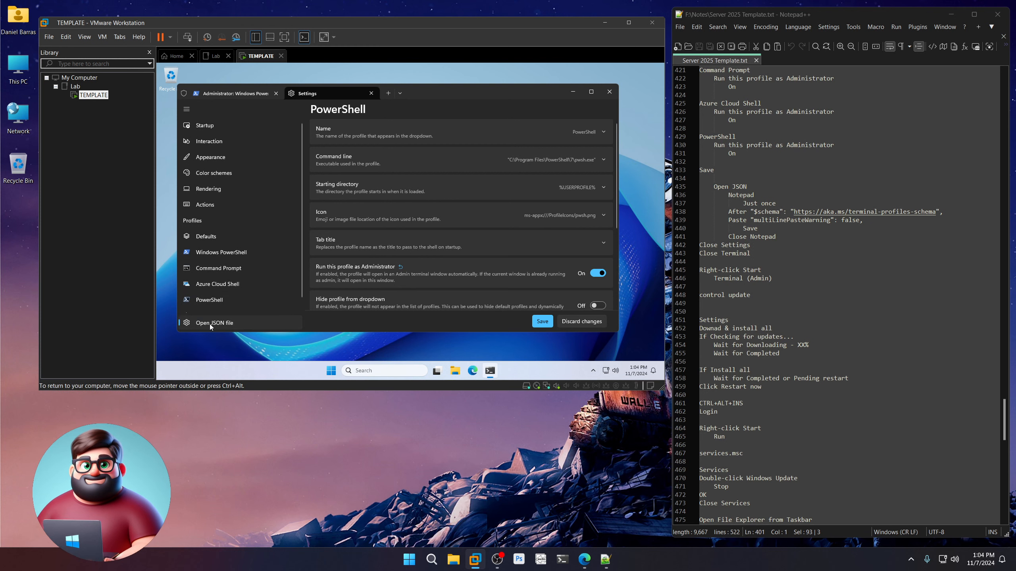
pyautogui.click(341, 200)
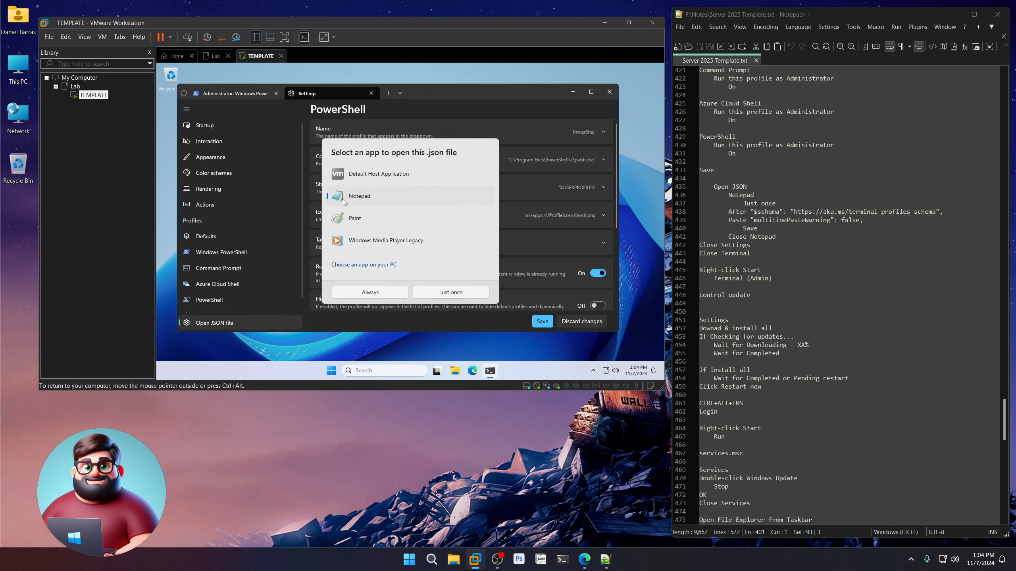
pyautogui.click(474, 295)
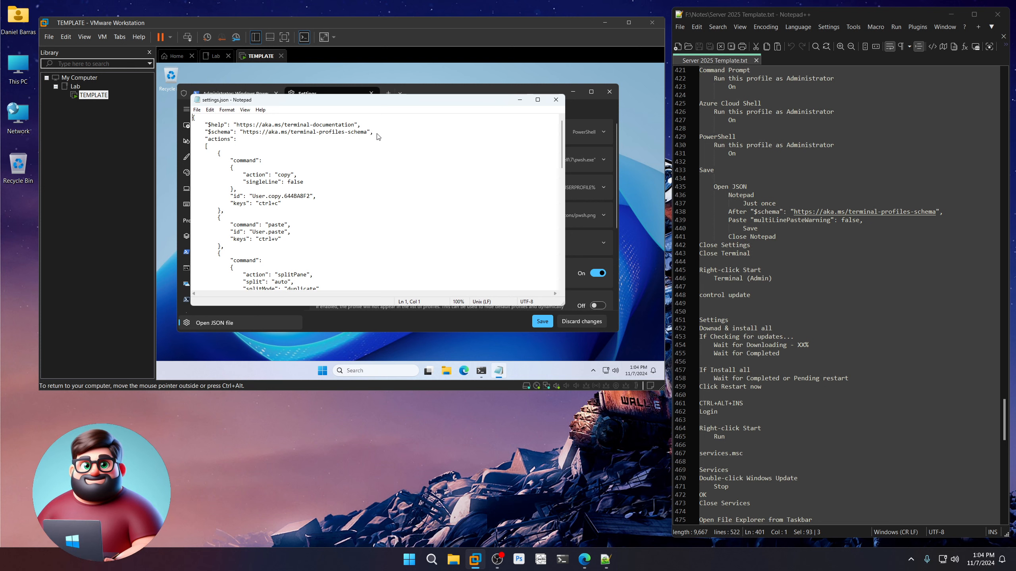
pyautogui.click(377, 134)
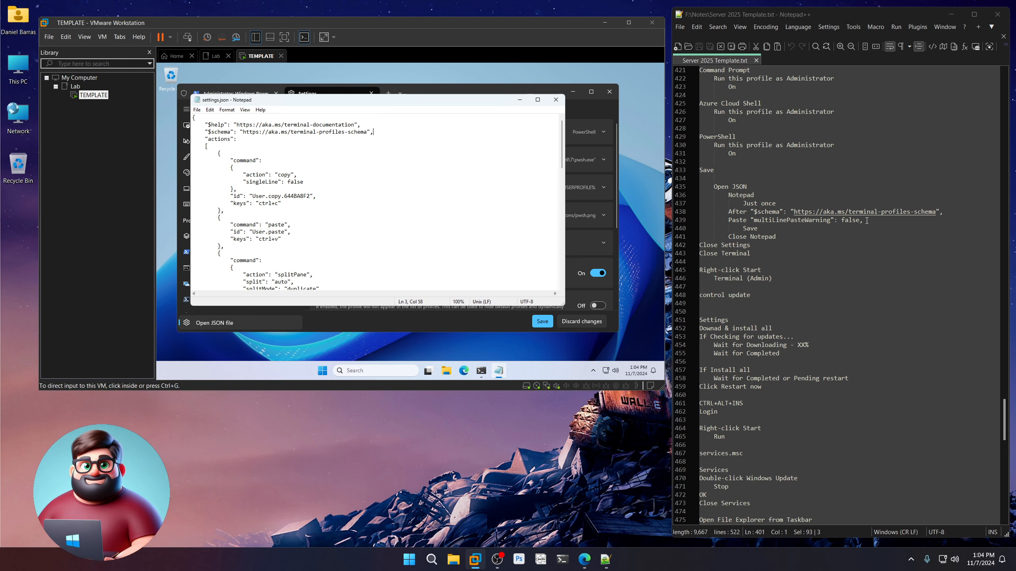
# Insert "multiLinePasteWarning": false below $schema in settings.json and save the file.
pyautogui.moveTo(867, 220); pyautogui.dragTo(751, 220)
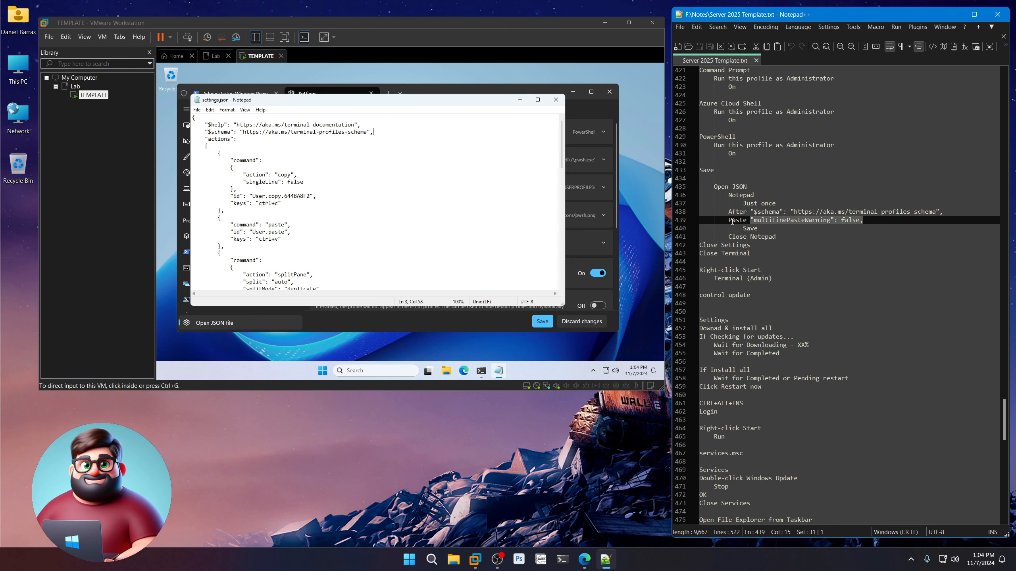
pyautogui.rightClick(807, 222)
pyautogui.click(832, 237)
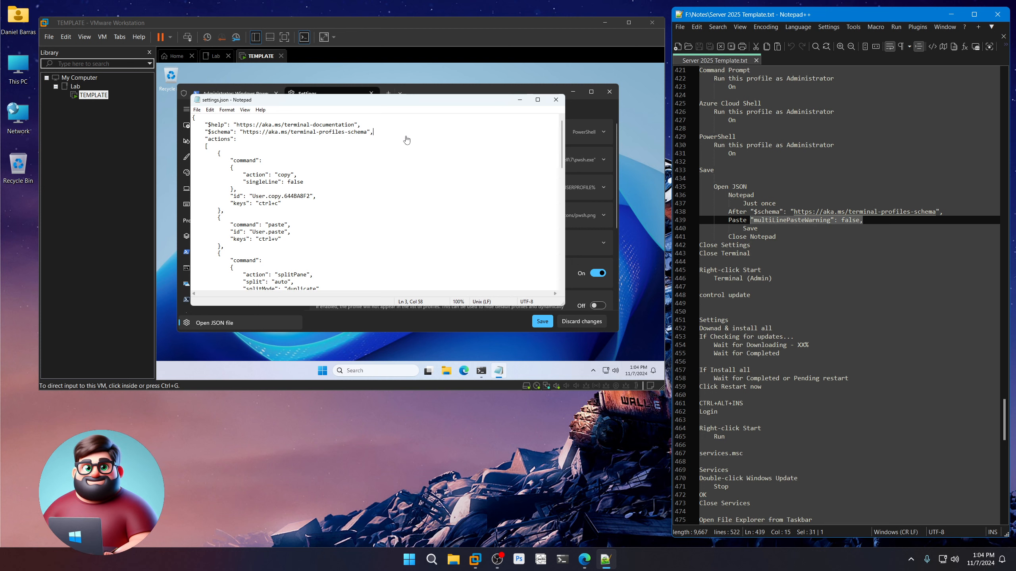
pyautogui.press('Return')
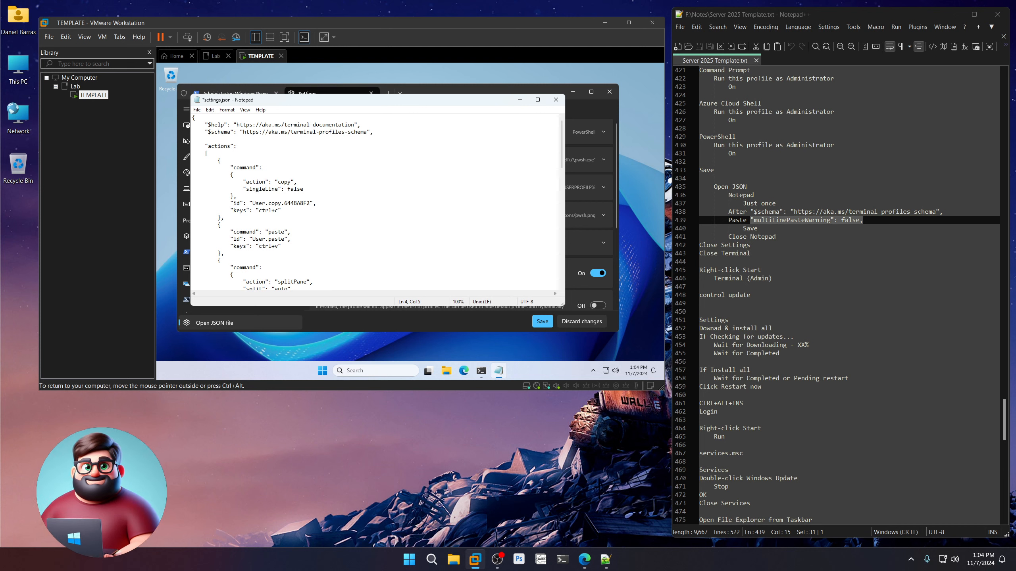
pyautogui.hotkey('ctrl', 'v')
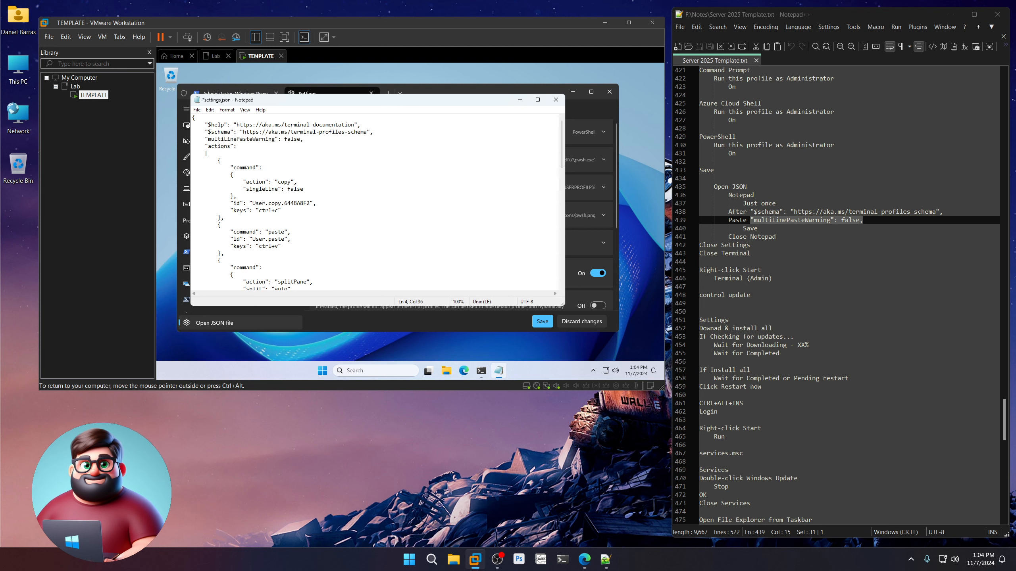
pyautogui.click(197, 109)
pyautogui.click(202, 145)
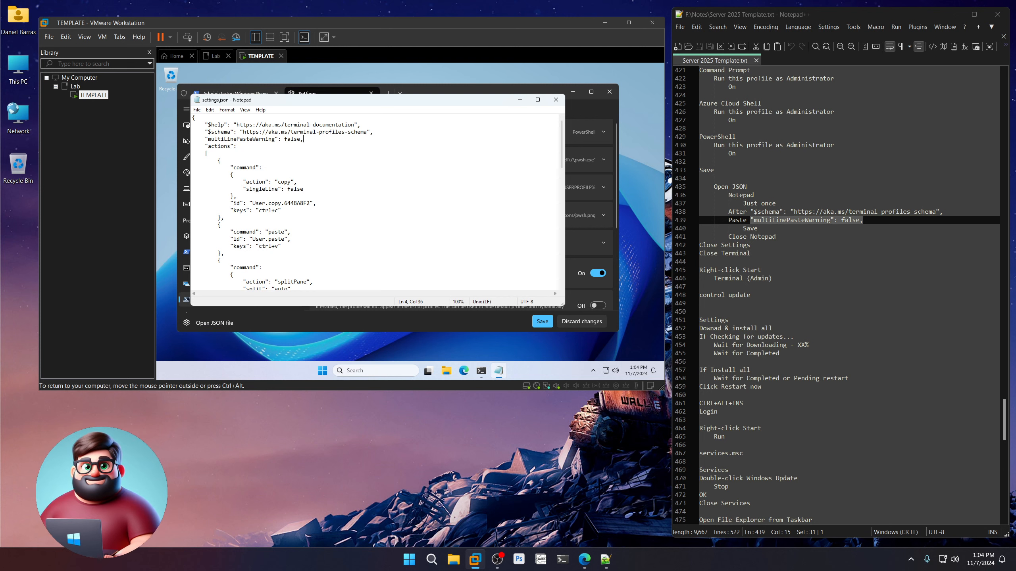
# Close Notepad, the Terminal settings page, and the Terminal window.
pyautogui.click(555, 100)
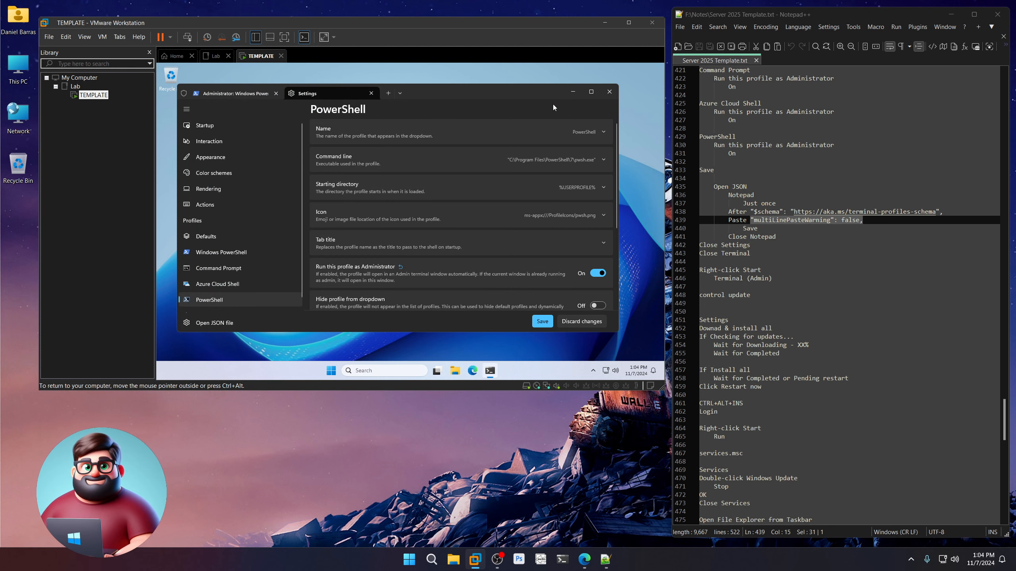
pyautogui.click(371, 93)
pyautogui.click(606, 98)
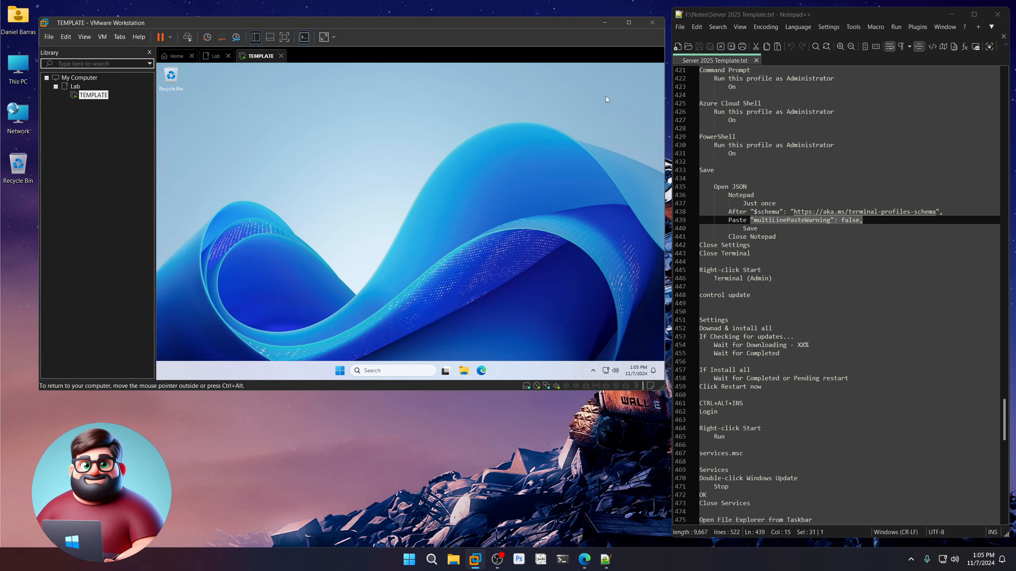
# Launch an administrator Terminal and run 'control update' to open Windows Update.
pyautogui.rightClick(340, 371)
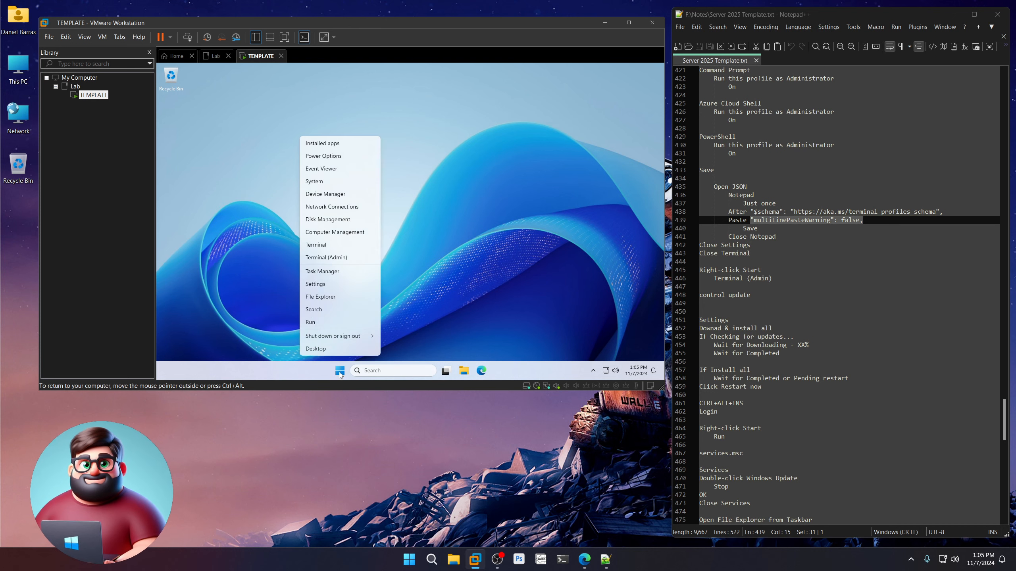
pyautogui.click(349, 261)
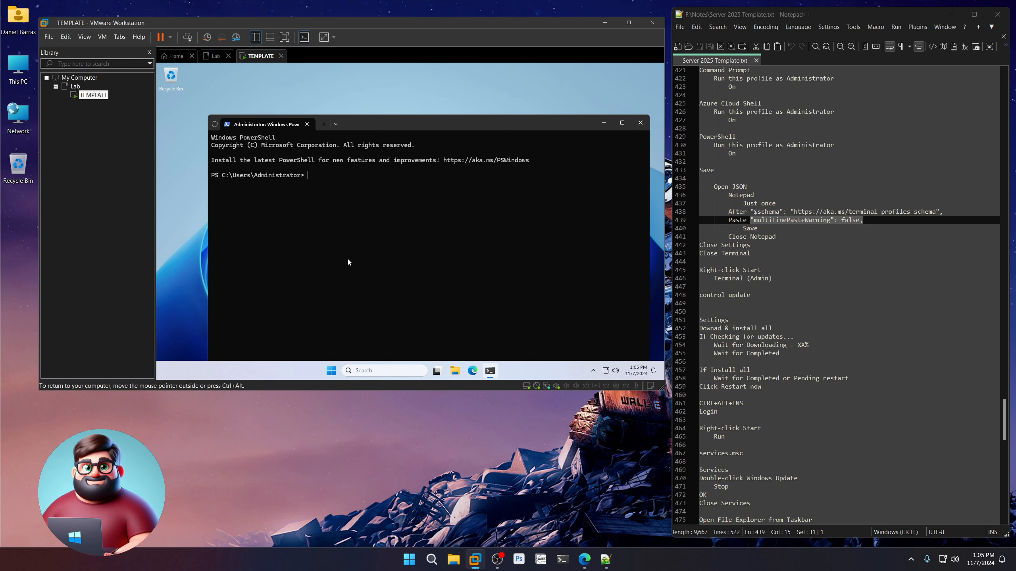
pyautogui.write('control ')
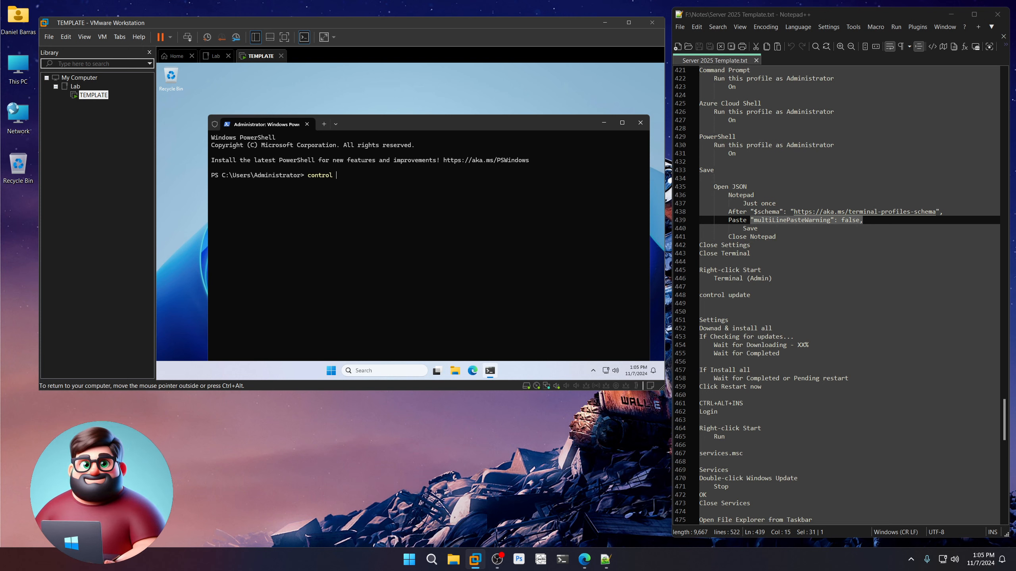
pyautogui.write('update')
pyautogui.press('Return')
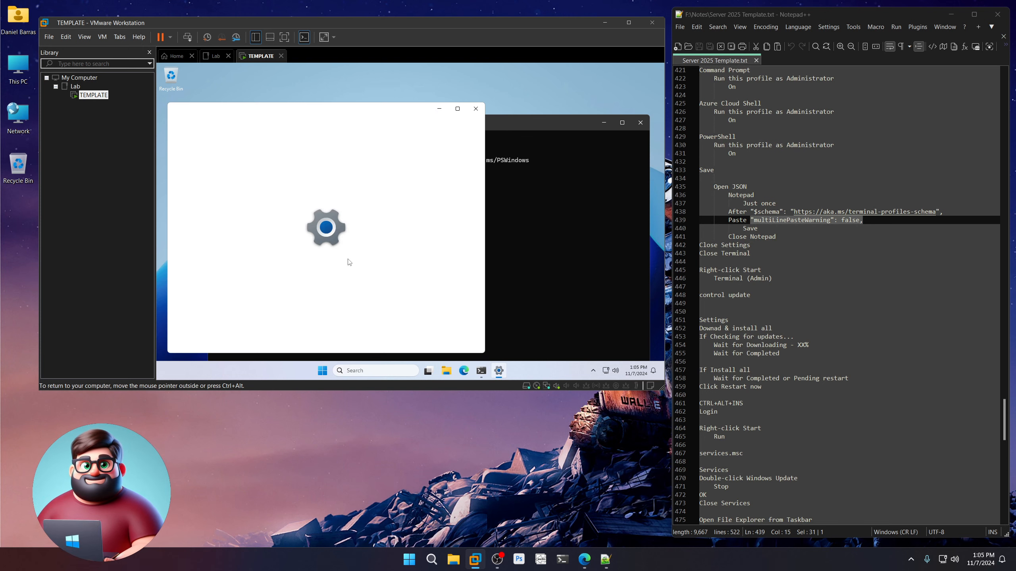
# Correct 'Downad' to 'Download' in the Notepad++ notes and save the file.
pyautogui.scroll(-5, 770, 262)
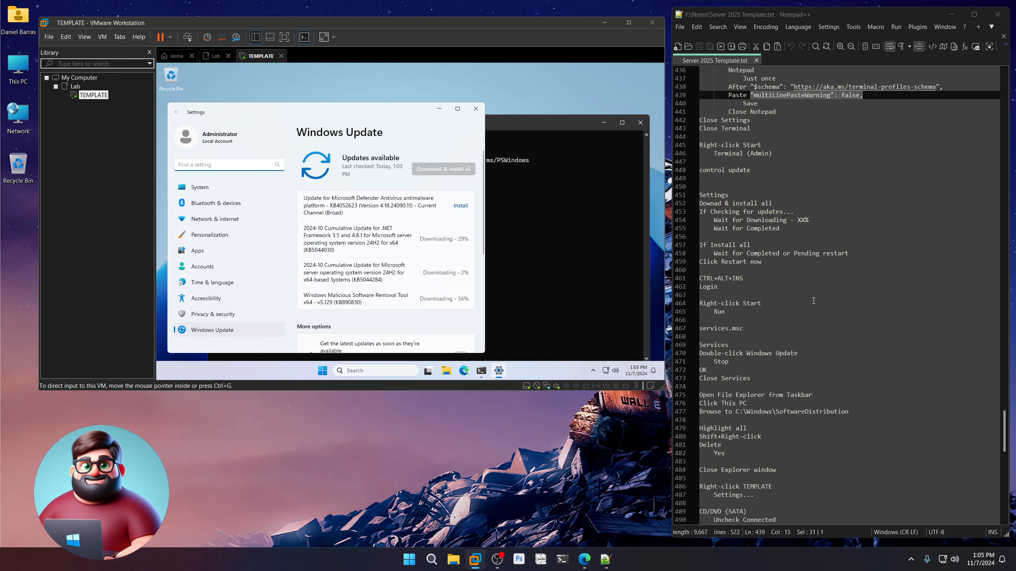
pyautogui.moveTo(769, 262); pyautogui.dragTo(681, 195)
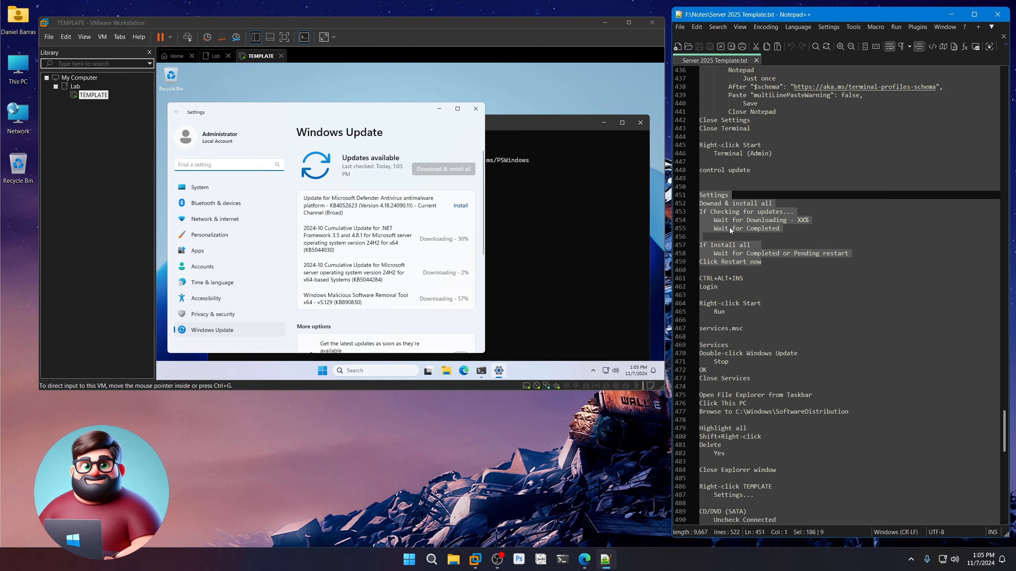
pyautogui.click(717, 204)
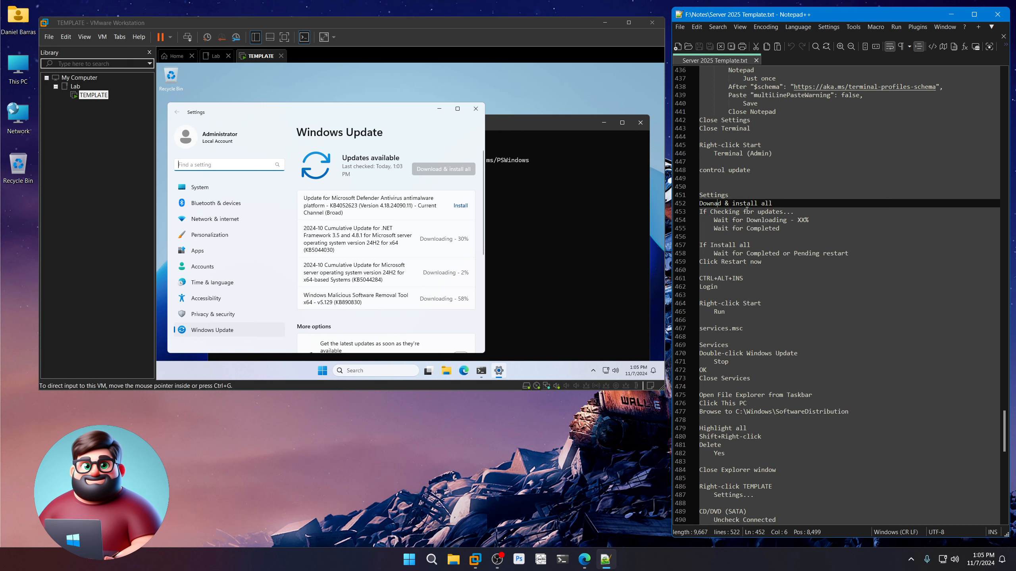
pyautogui.write('o')
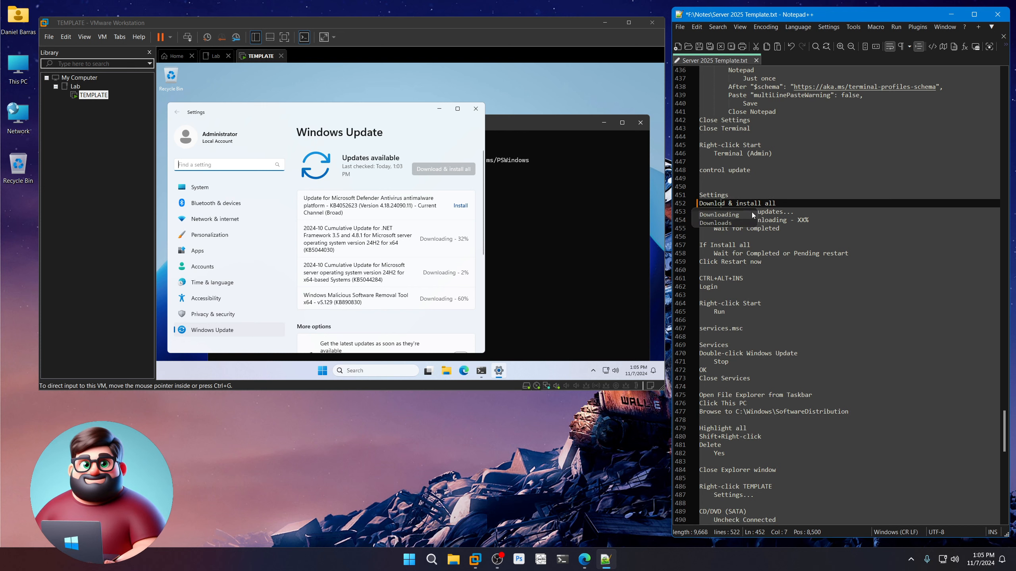
pyautogui.click(787, 203)
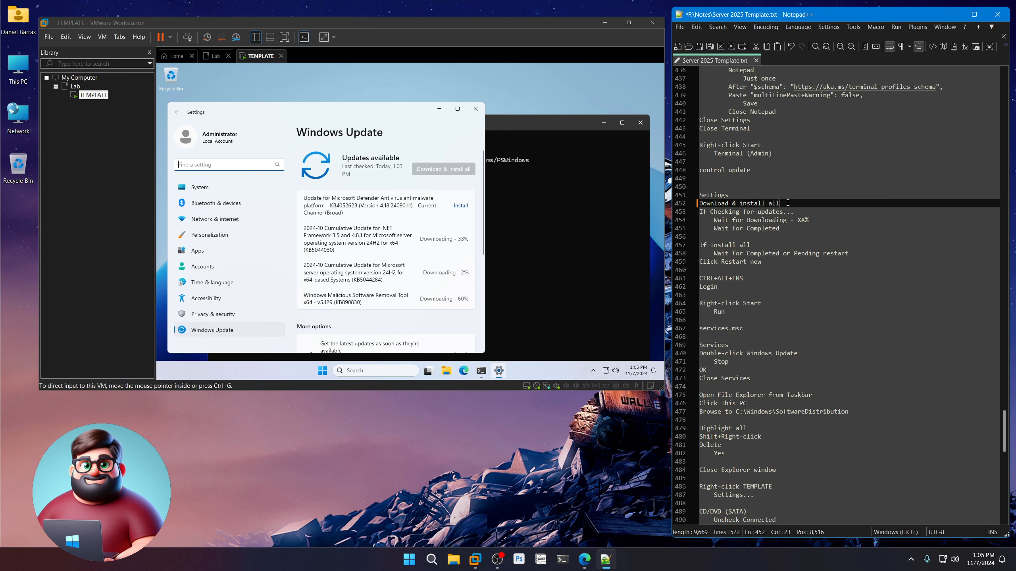
pyautogui.click(698, 47)
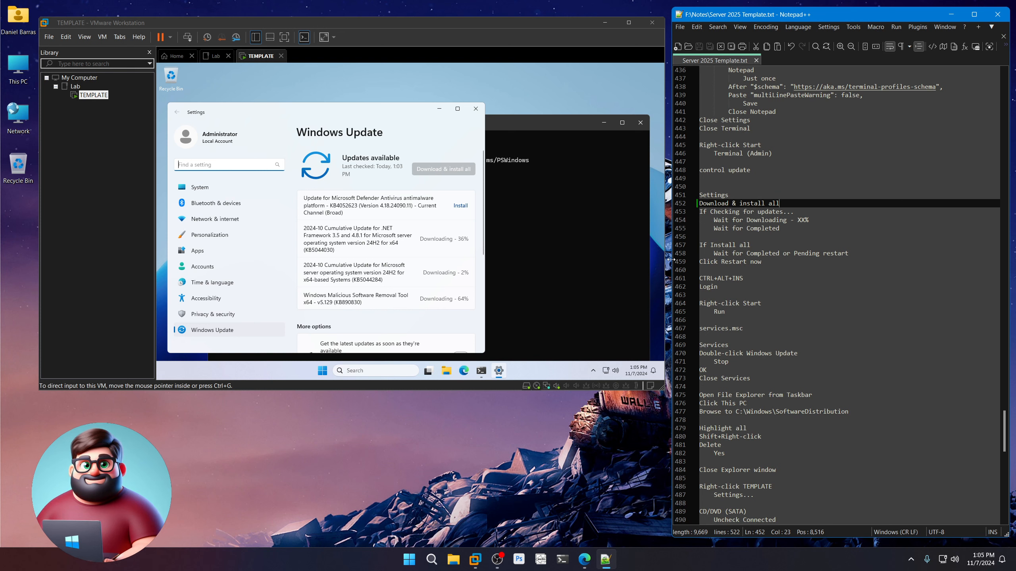
# Wait until the four updates, including KB5044284 and KB5044030, finish downloading.
pyautogui.moveTo(809, 220); pyautogui.dragTo(746, 220)
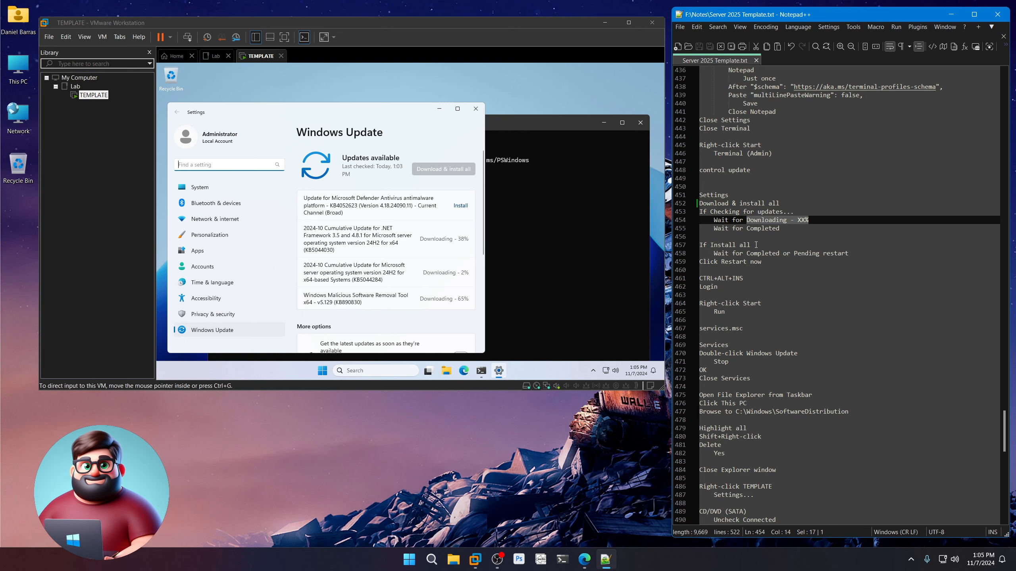
pyautogui.moveTo(756, 245); pyautogui.dragTo(699, 245)
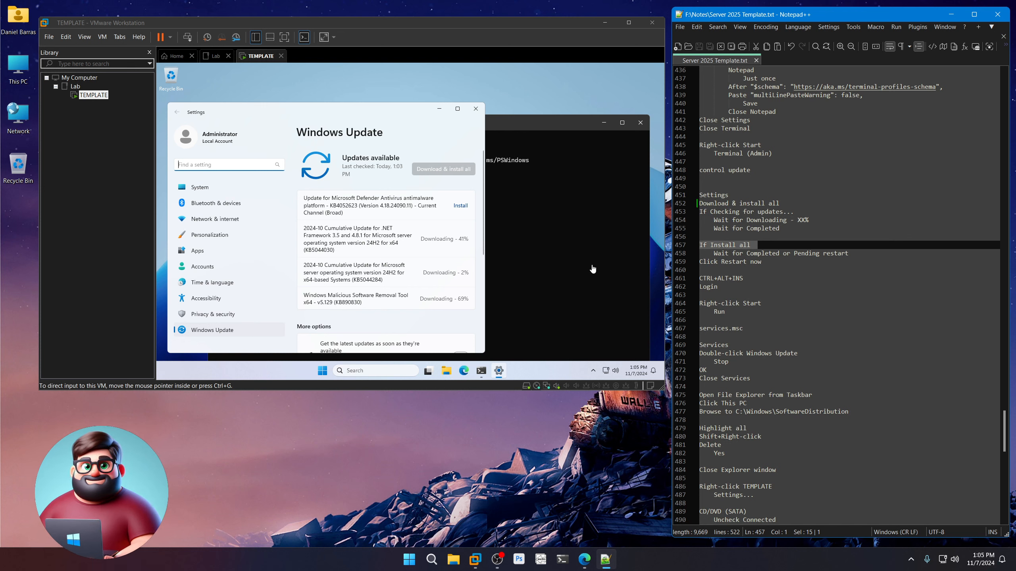
pyautogui.click(576, 450)
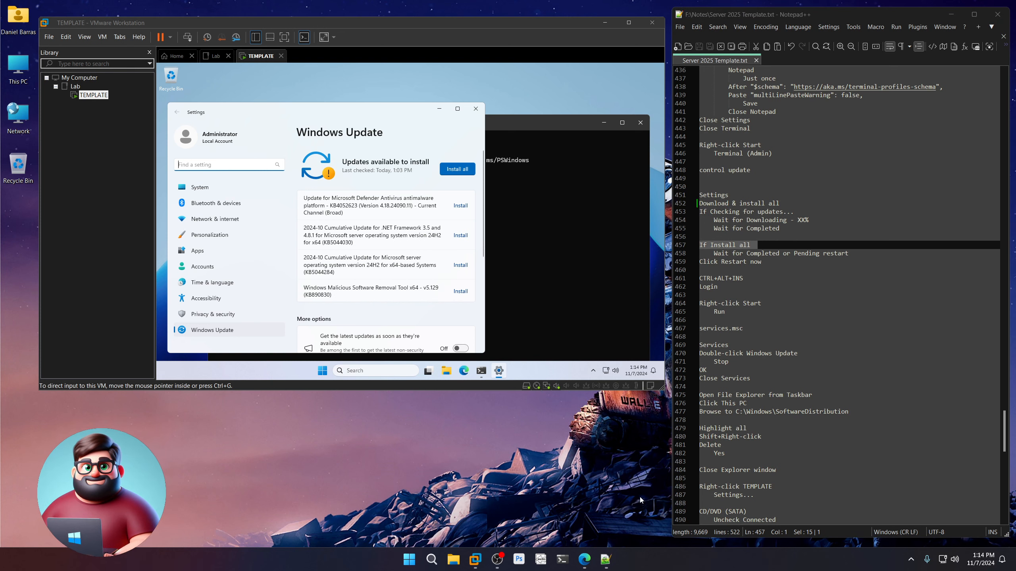
pyautogui.click(397, 140)
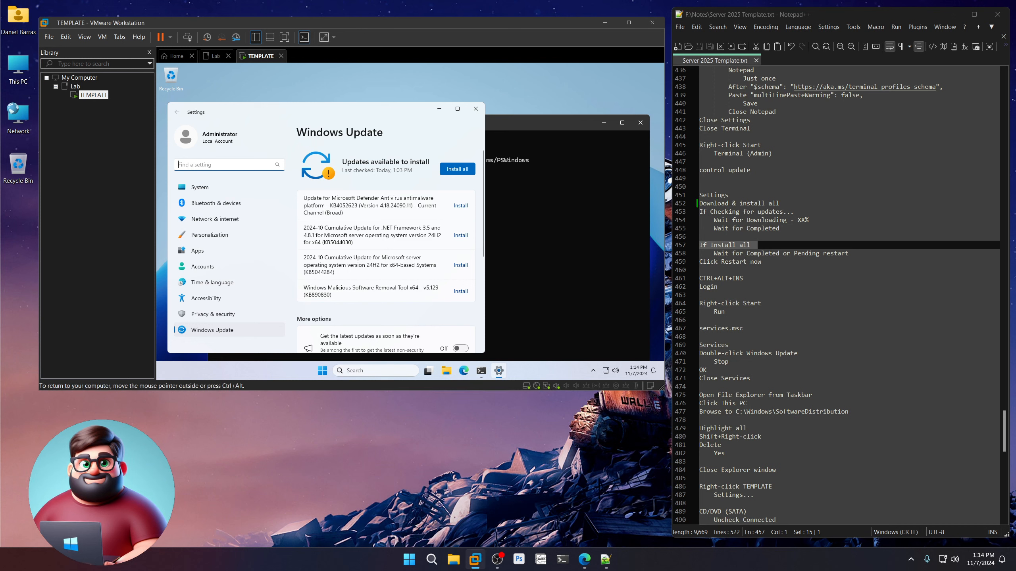
# Install all four pending updates, then restart the guest with Restart now.
pyautogui.click(452, 174)
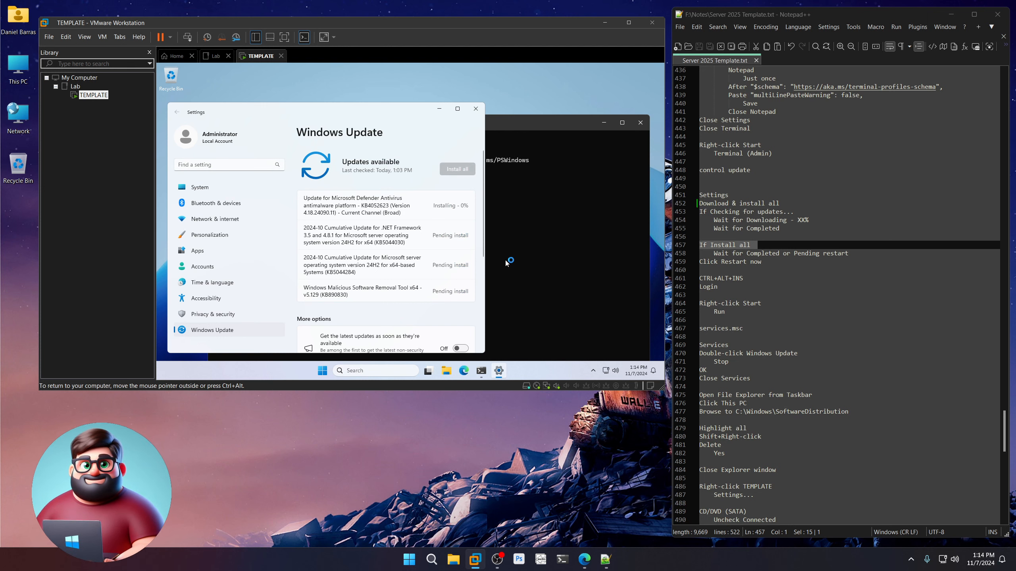
pyautogui.click(750, 262)
pyautogui.moveTo(749, 262); pyautogui.dragTo(692, 243)
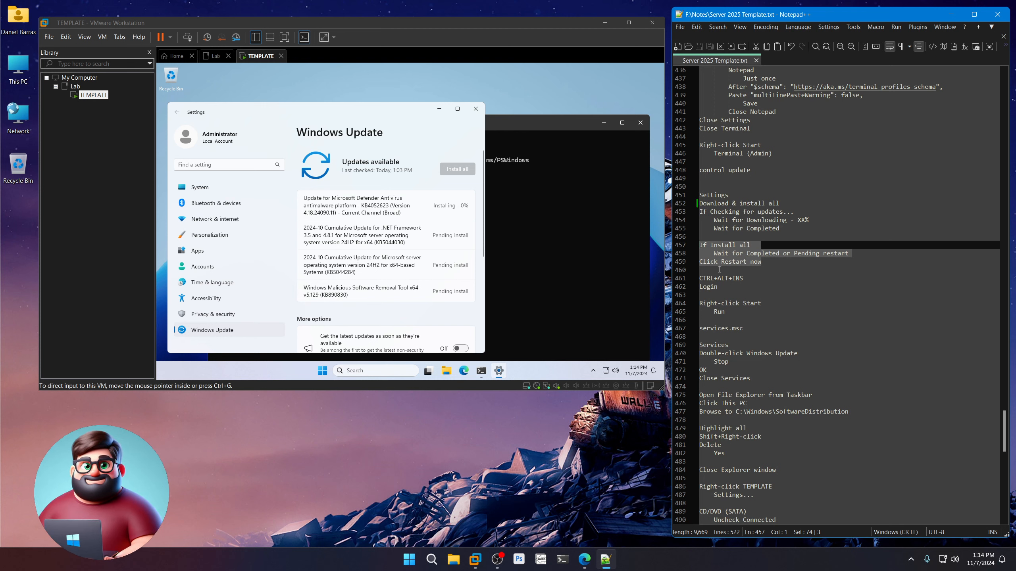
pyautogui.click(578, 494)
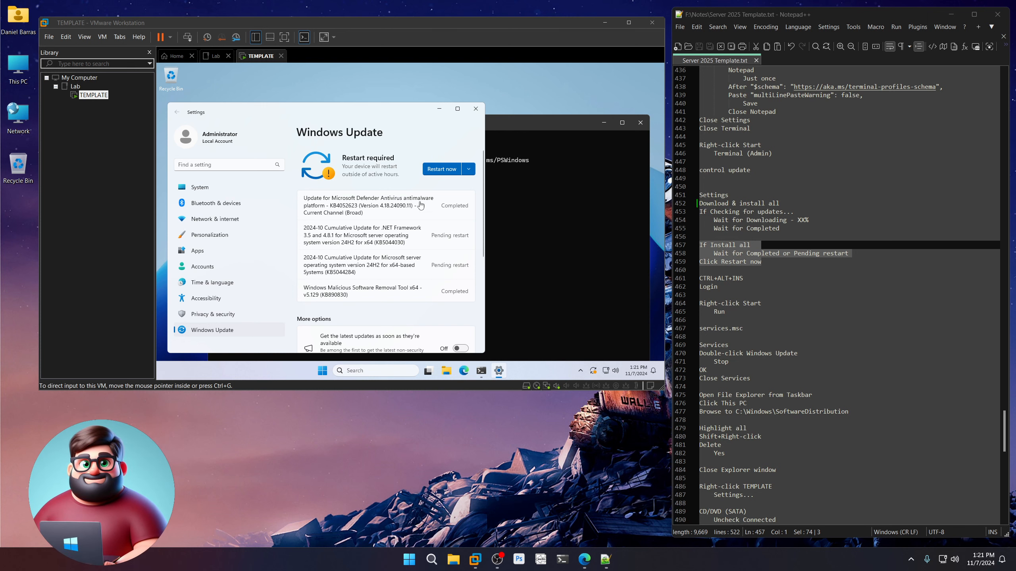
pyautogui.click(414, 147)
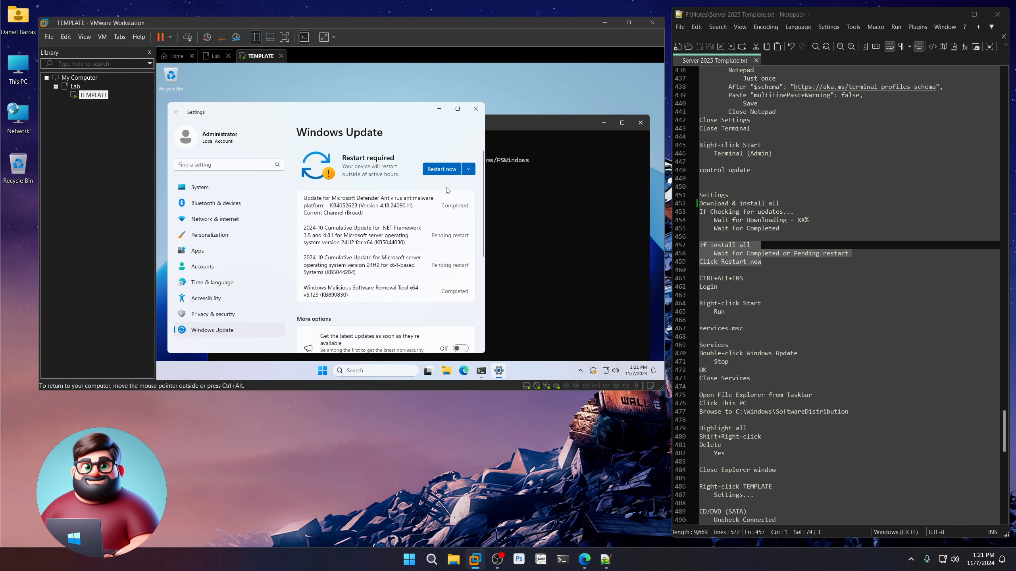
pyautogui.click(449, 169)
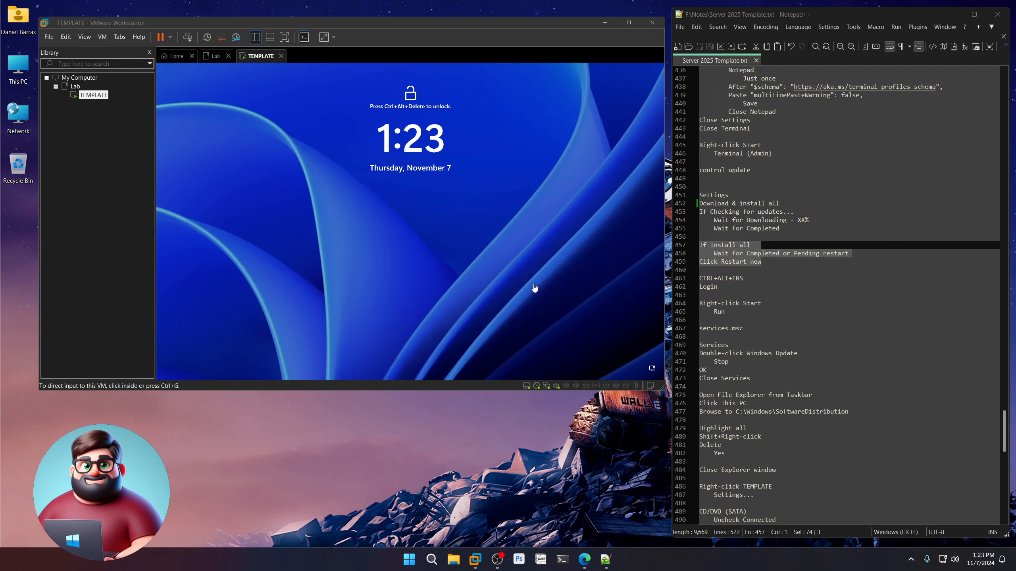
# Unlock the guest with Ctrl+Alt+Ins and sign in as Administrator using the account password.
pyautogui.click(532, 281)
pyautogui.press('ctrl+alt+Insert')
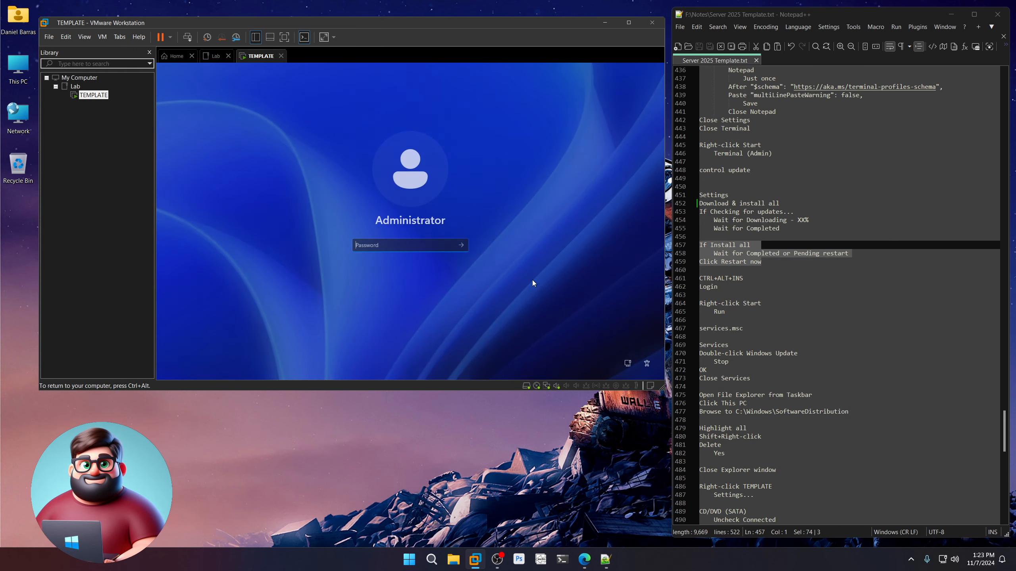
pyautogui.write('Pa••••••••••')
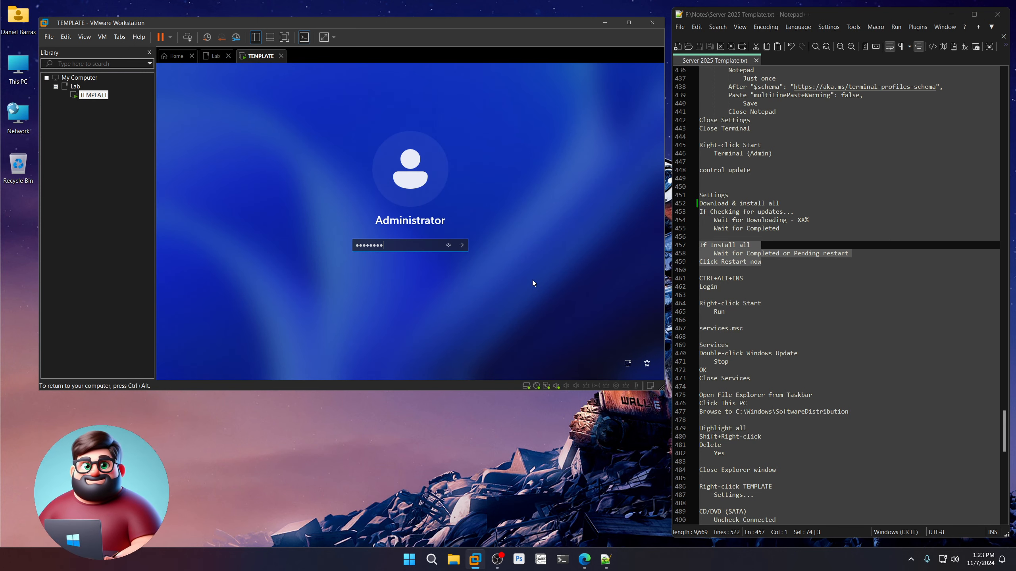
pyautogui.press('Return')
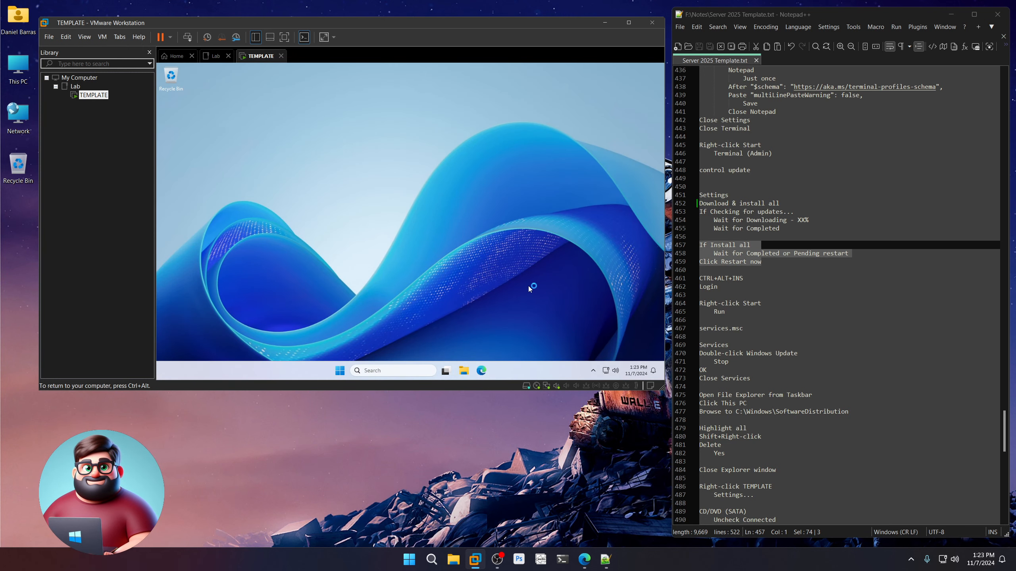
# Launch the Services console in the VM by running services.msc from the Run dialog.
pyautogui.rightClick(341, 372)
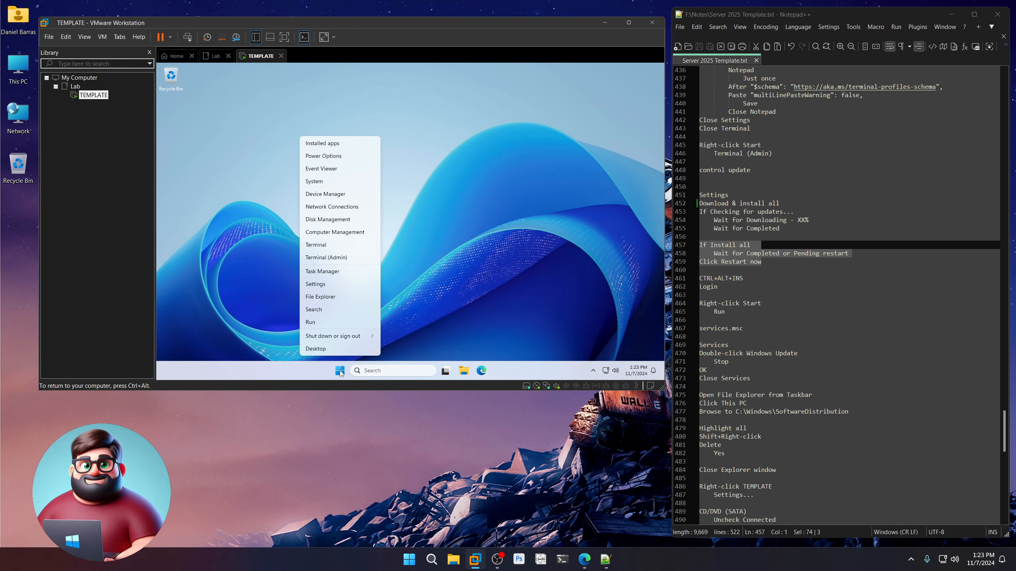
pyautogui.click(322, 322)
pyautogui.rightClick(341, 369)
pyautogui.click(329, 325)
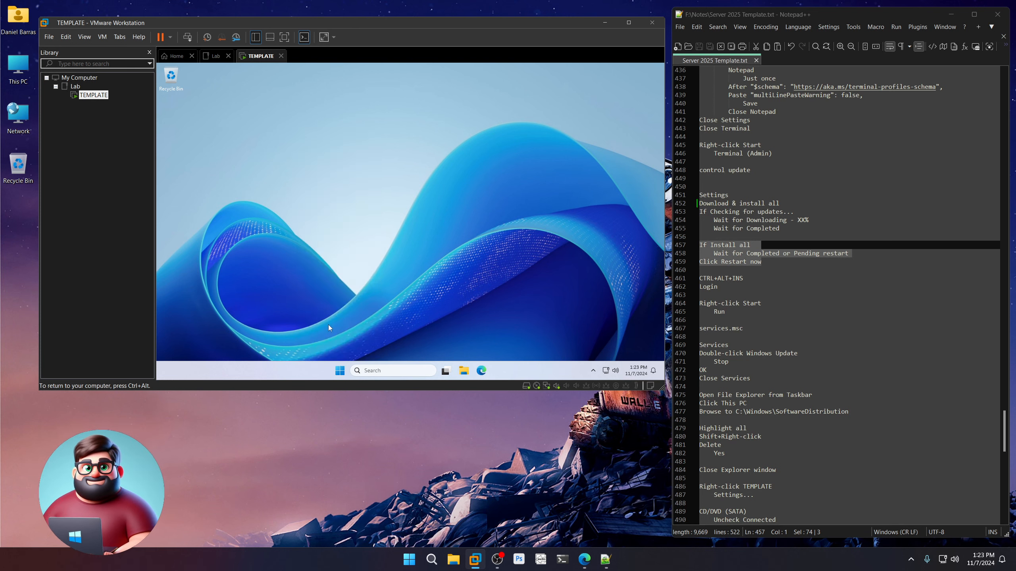
pyautogui.write('servi')
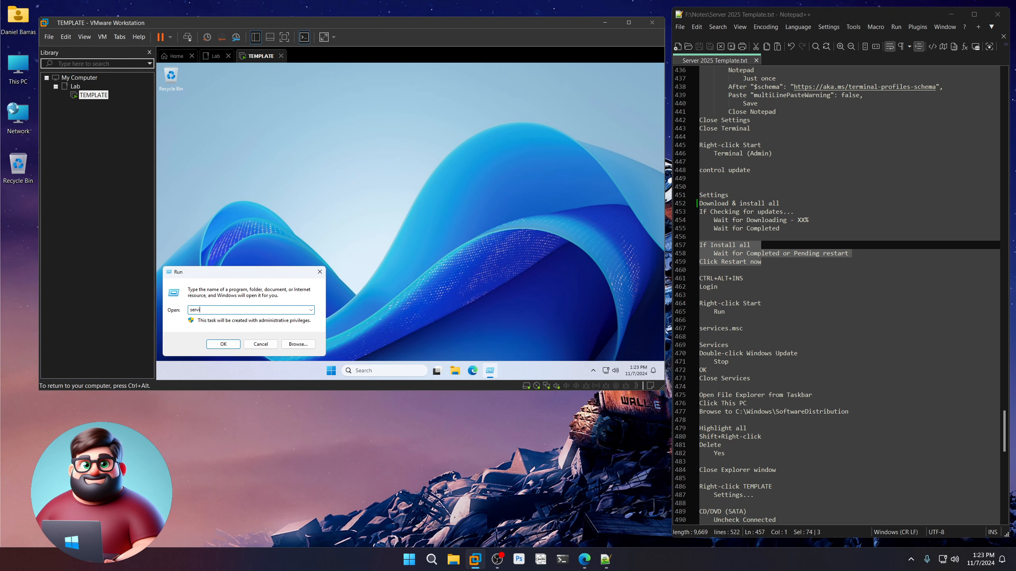
pyautogui.write('ces.msc')
pyautogui.press('Return')
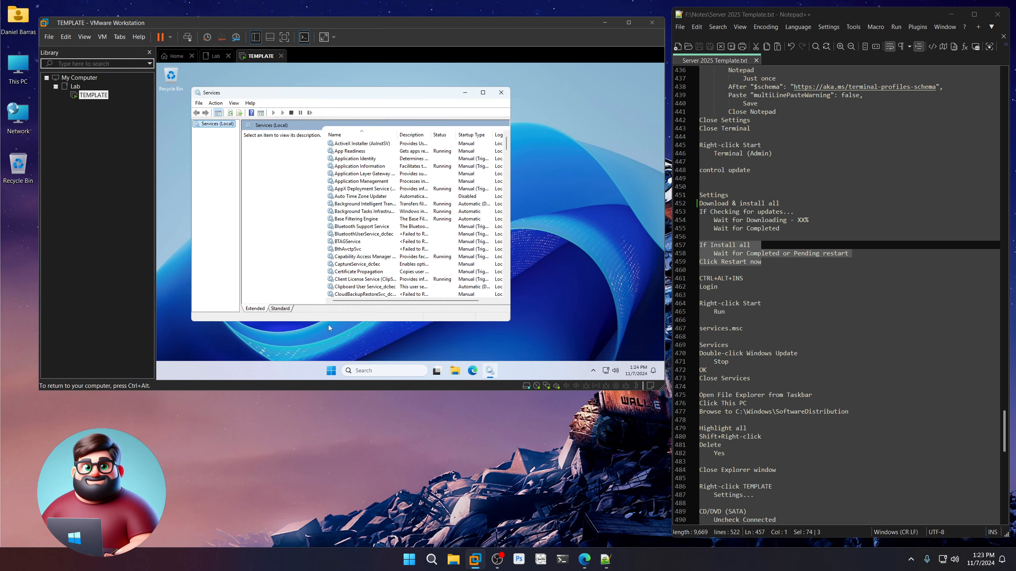
# Open the Windows Update service's Properties, then launch File Explorer in the guest.
pyautogui.moveTo(744, 329); pyautogui.dragTo(703, 329)
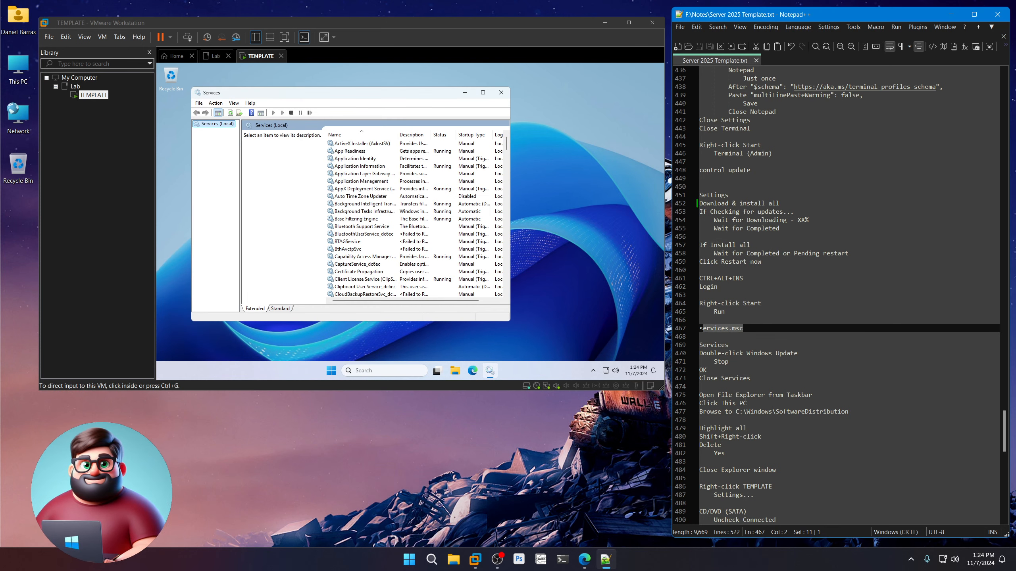
pyautogui.scroll(-6, 745, 400)
pyautogui.click(374, 218)
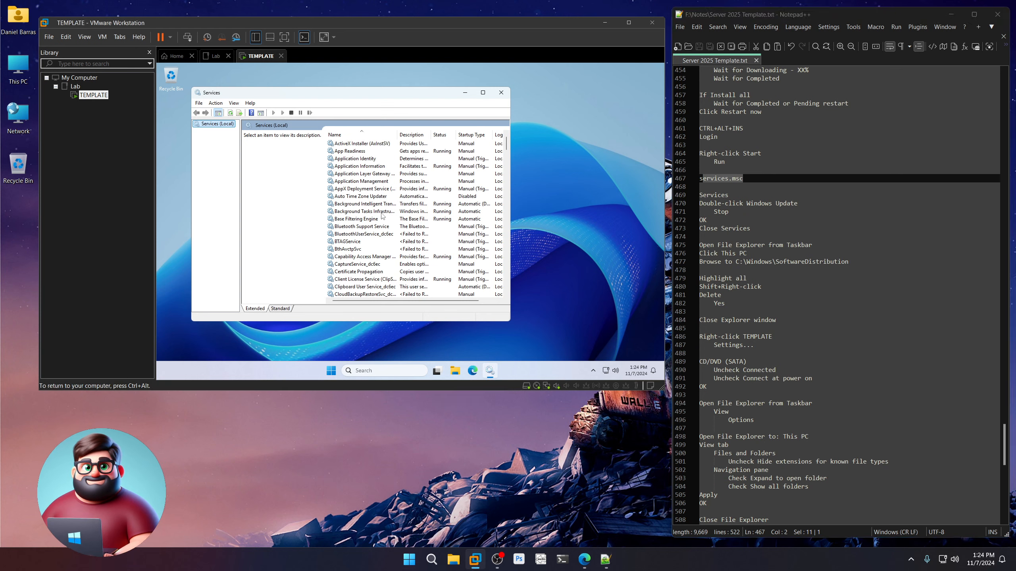
pyautogui.moveTo(507, 147); pyautogui.dragTo(508, 294)
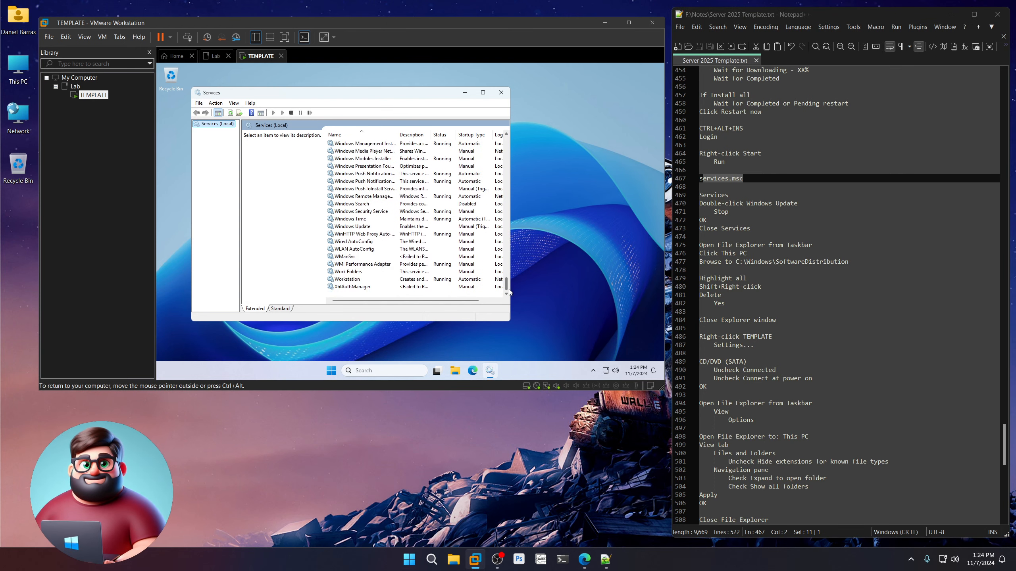
pyautogui.doubleClick(364, 226)
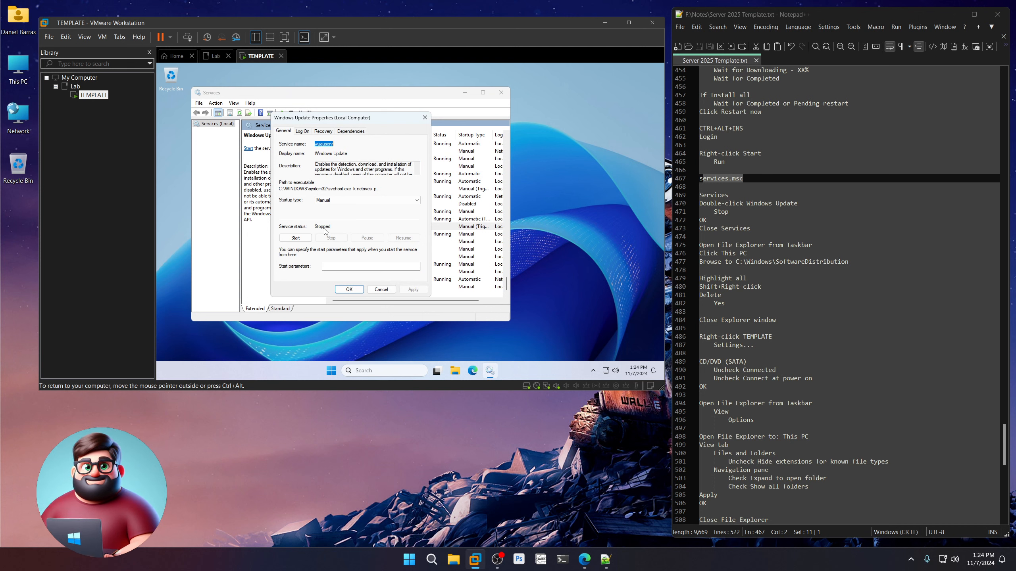
pyautogui.click(458, 372)
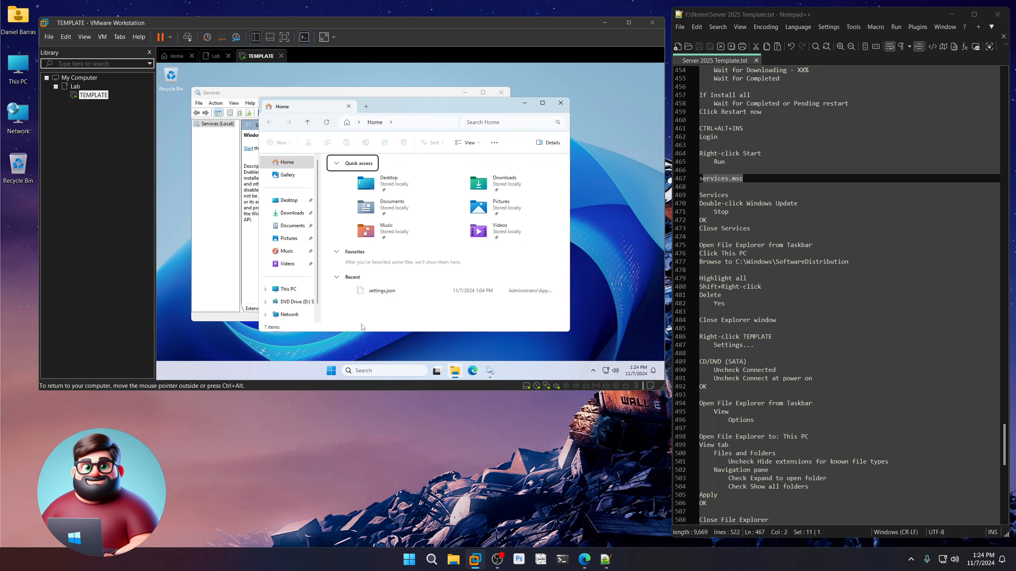
# Browse to C:\Windows\SoftwareDistribution in the VM's File Explorer.
pyautogui.click(289, 289)
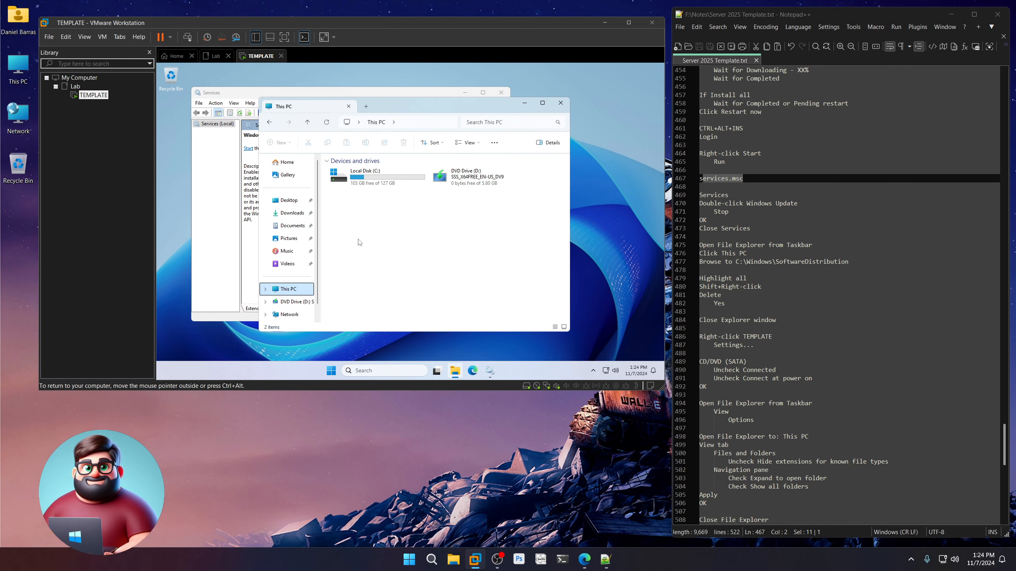
pyautogui.doubleClick(381, 179)
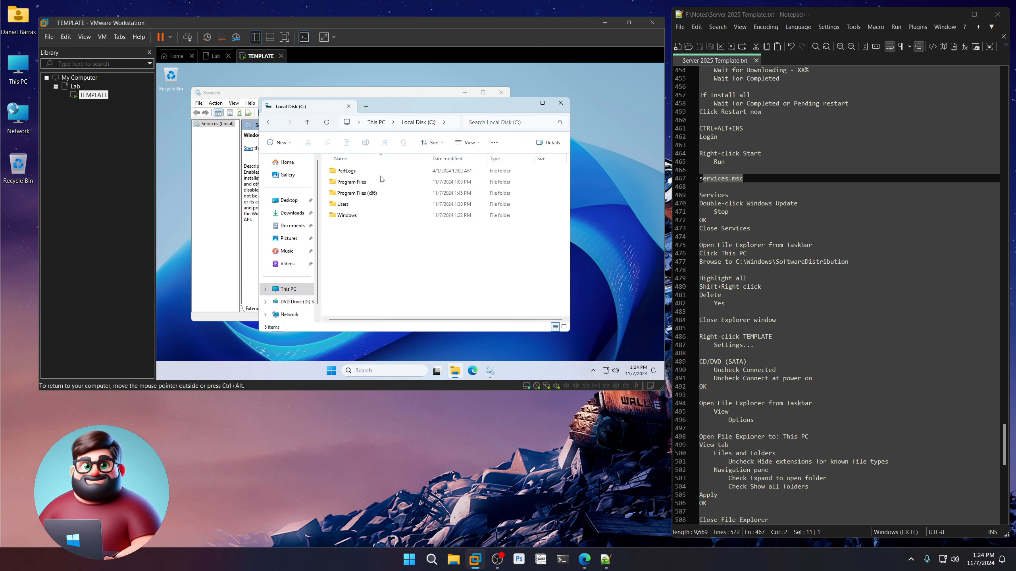
pyautogui.doubleClick(352, 219)
pyautogui.scroll(-10, 372, 280)
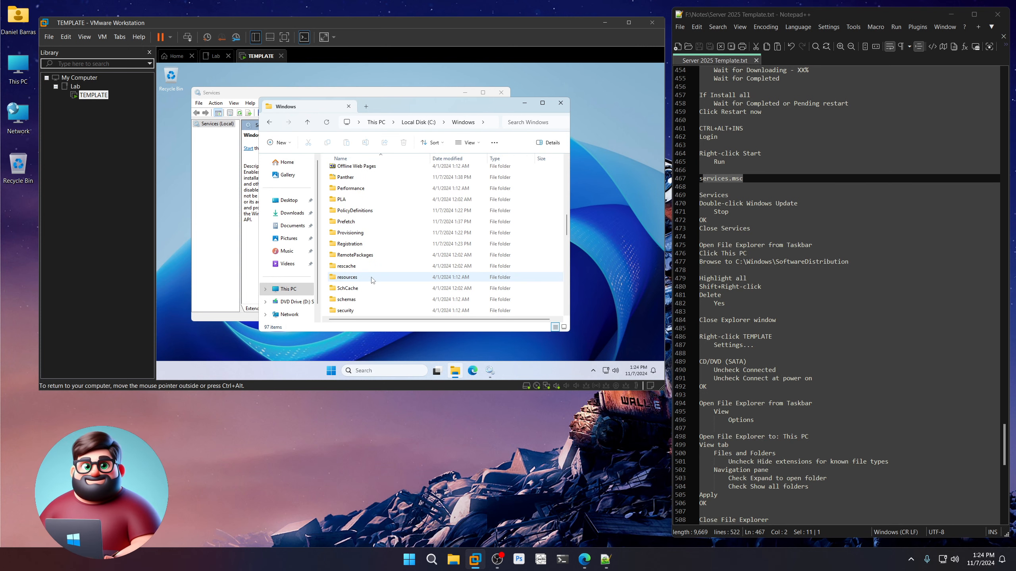
pyautogui.scroll(-3, 372, 281)
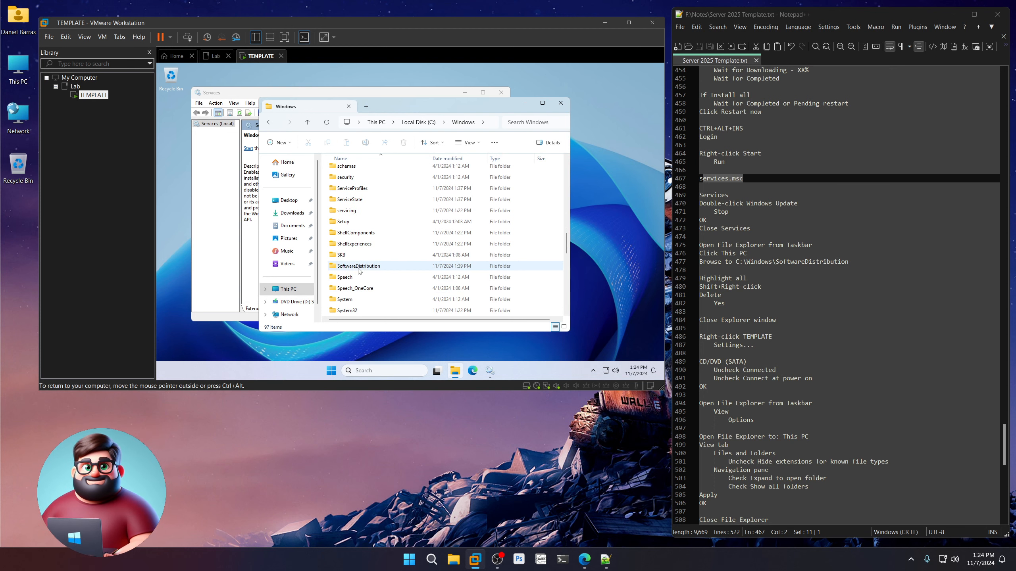
pyautogui.doubleClick(359, 271)
# Select all five items in SoftwareDistribution and delete them permanently.
pyautogui.moveTo(376, 268); pyautogui.dragTo(352, 170)
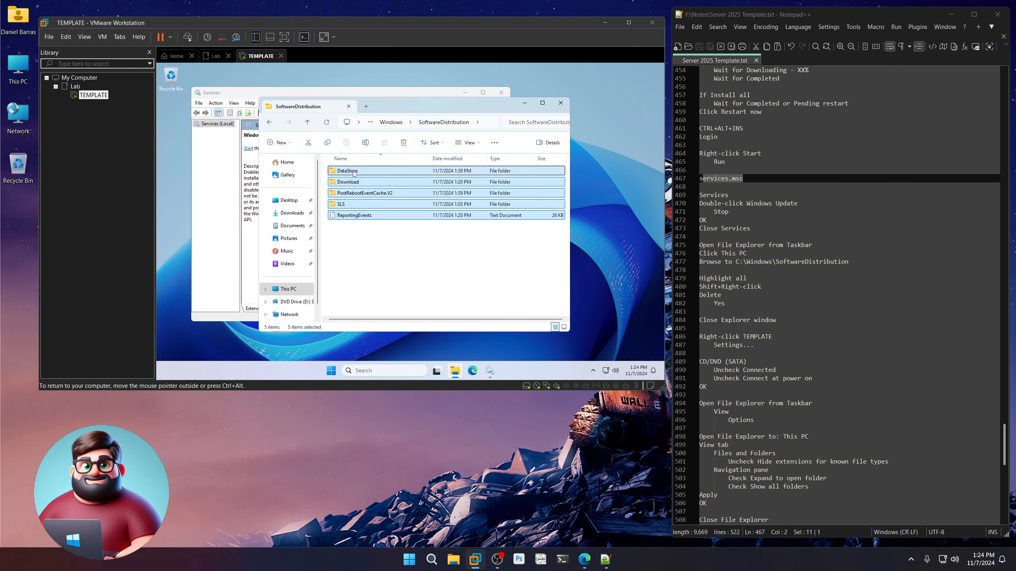
pyautogui.click(246, 98)
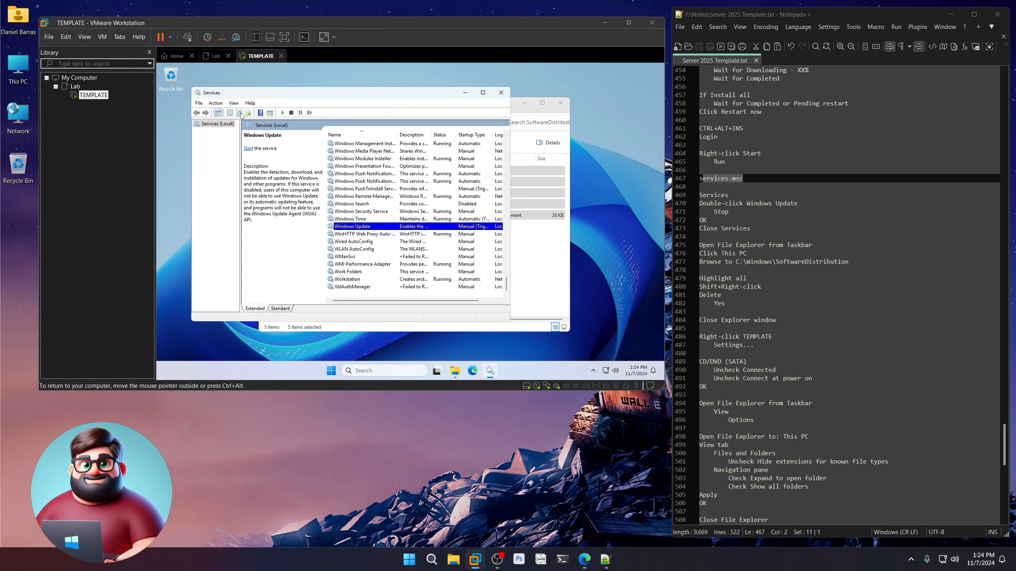
pyautogui.click(518, 116)
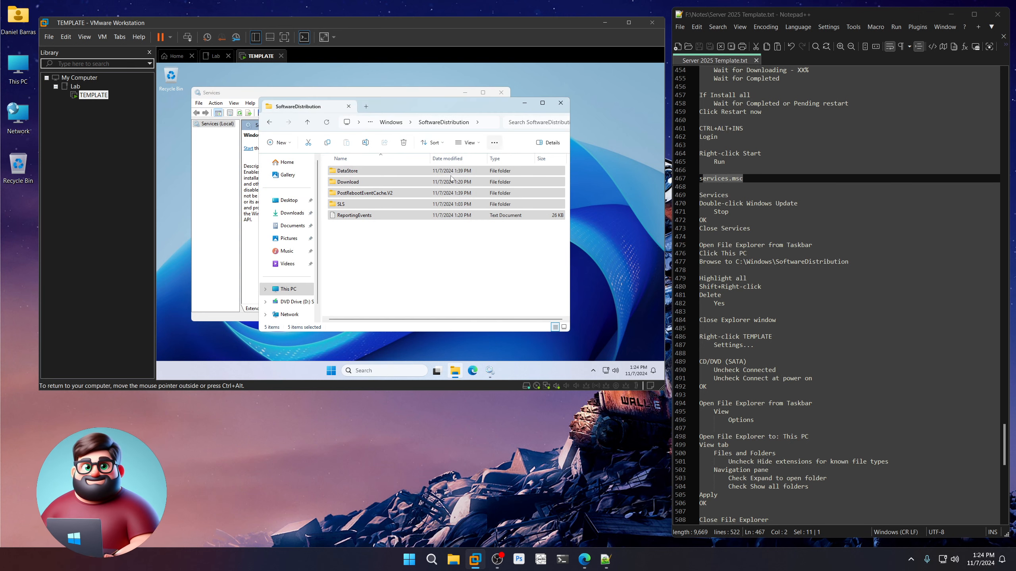
pyautogui.keyDown('shift'); pyautogui.rightClick(363, 218); pyautogui.keyUp('shift')
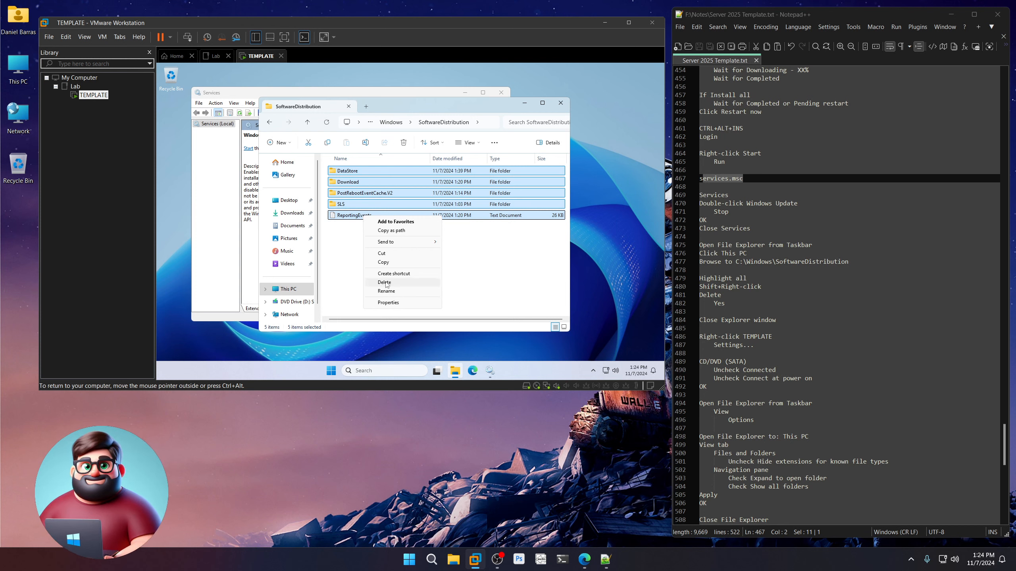
pyautogui.click(386, 283)
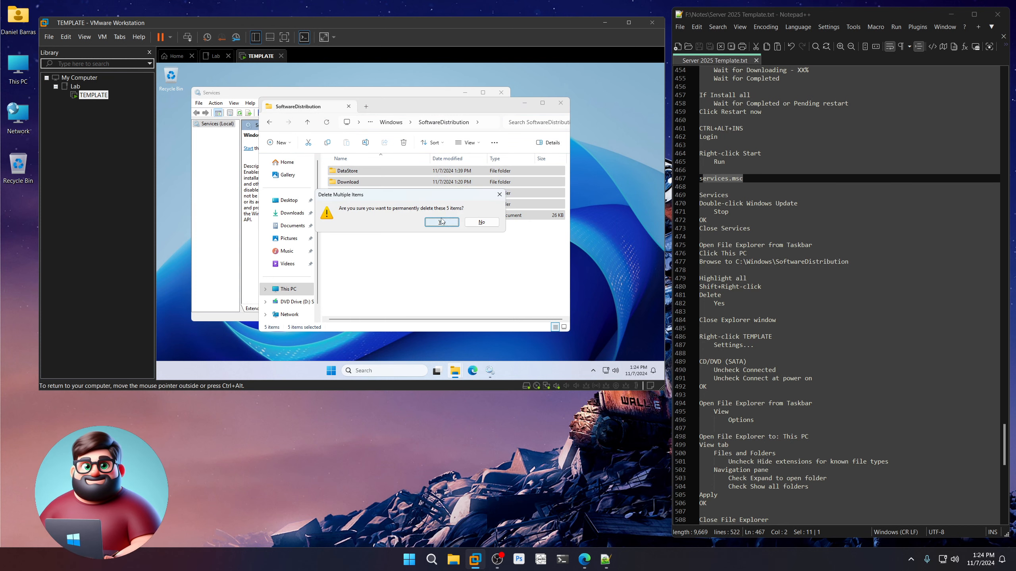
pyautogui.click(440, 224)
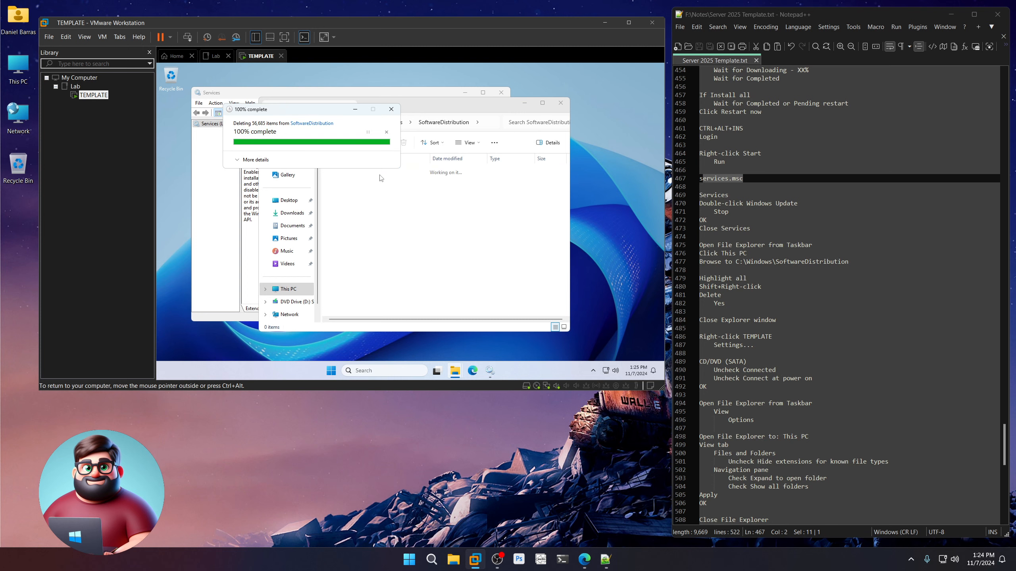
# Close Explorer, the Windows Update Properties dialog and the Services console.
pyautogui.click(559, 104)
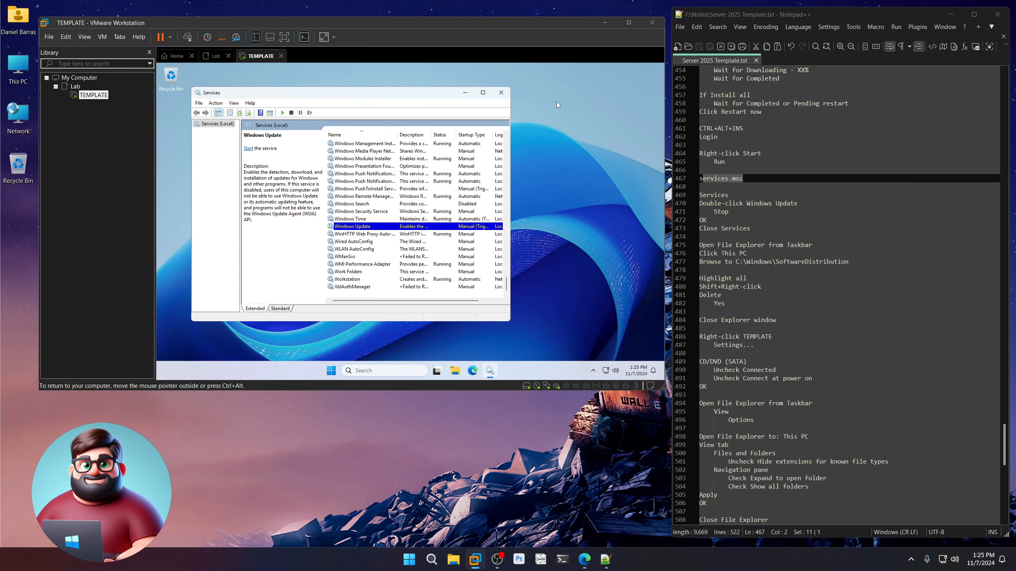
pyautogui.click(502, 95)
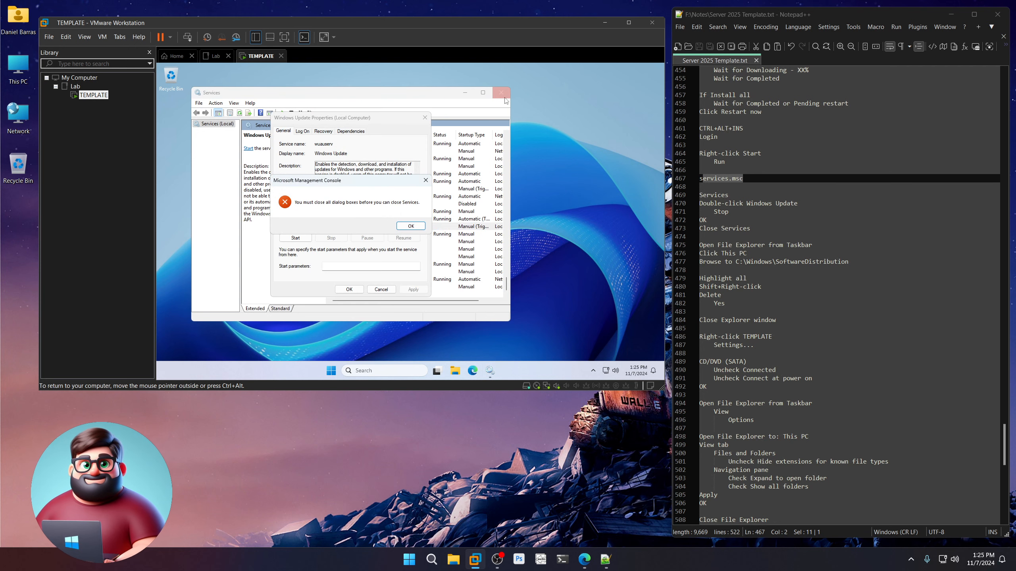
pyautogui.click(411, 226)
pyautogui.click(349, 289)
pyautogui.click(502, 92)
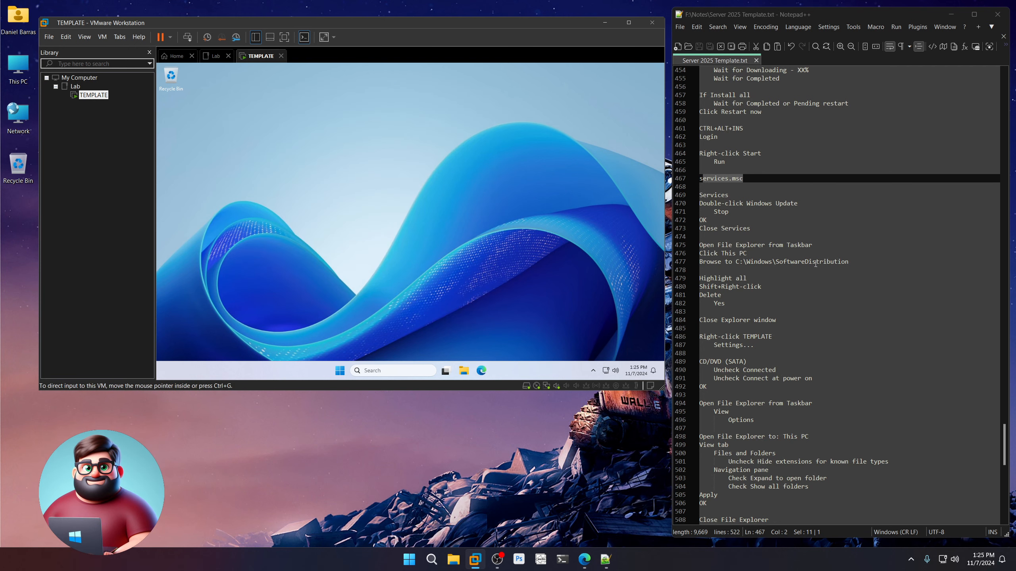
pyautogui.scroll(-4, 811, 294)
pyautogui.scroll(-3, 811, 294)
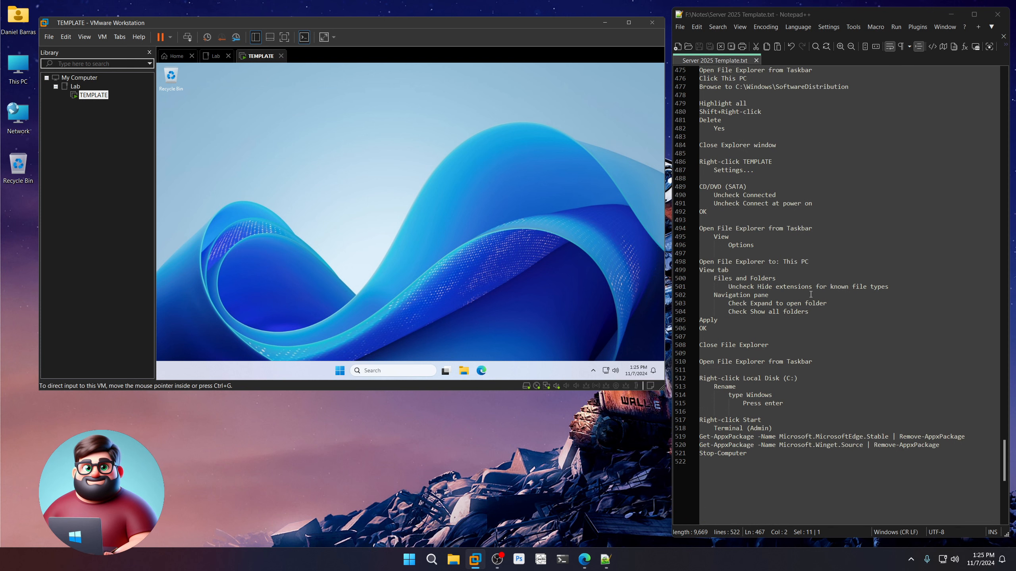
# Uncheck Connected and Connect at power on for TEMPLATE's CD/DVD (SATA) drive and save the settings.
pyautogui.rightClick(93, 99)
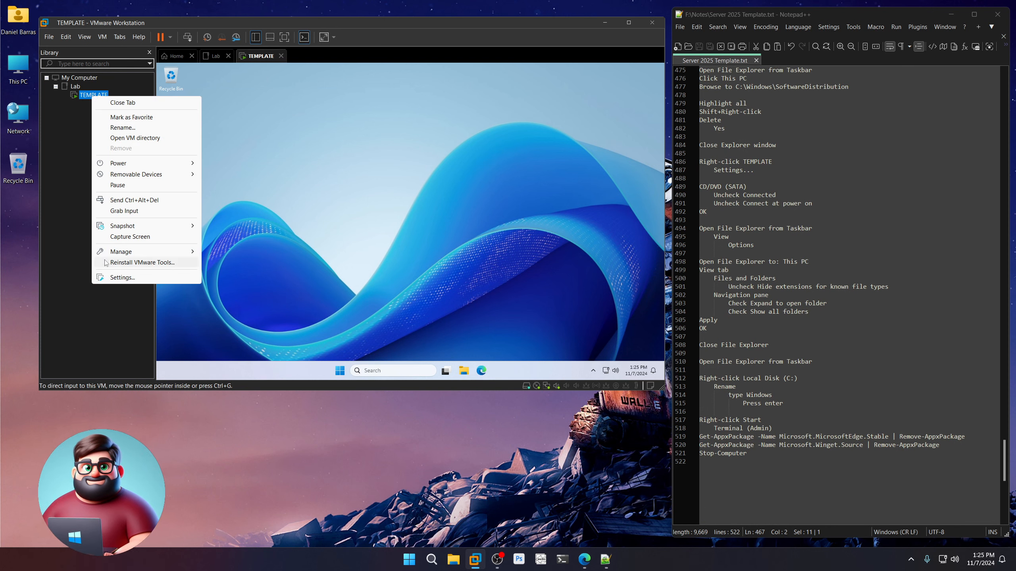
pyautogui.click(119, 279)
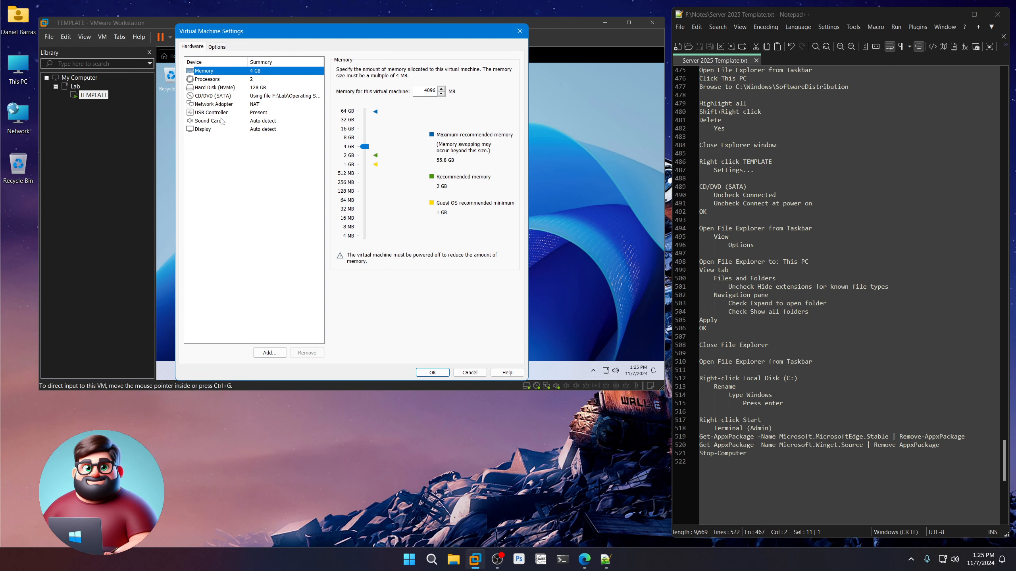
pyautogui.click(245, 96)
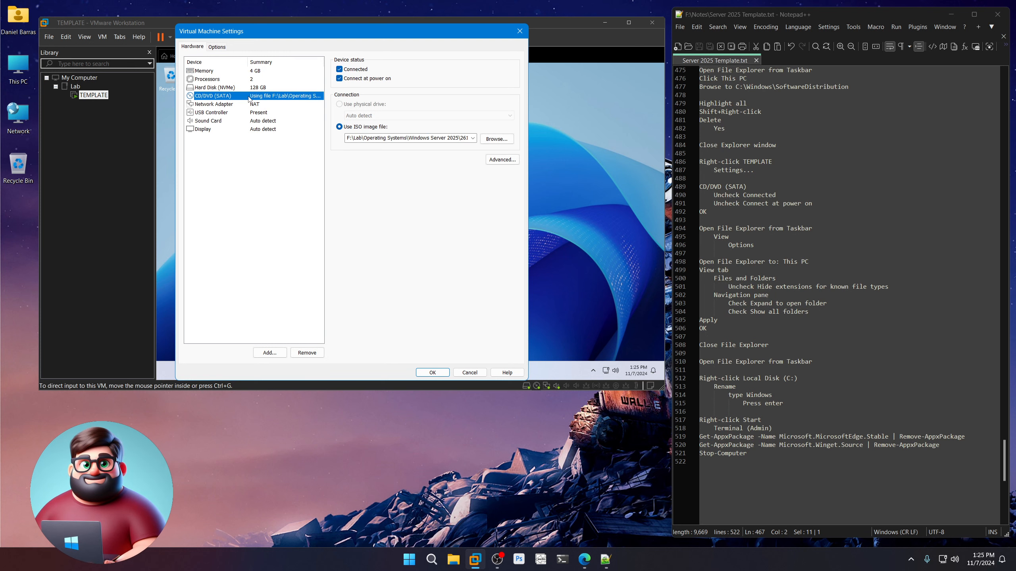
pyautogui.click(355, 69)
pyautogui.click(357, 79)
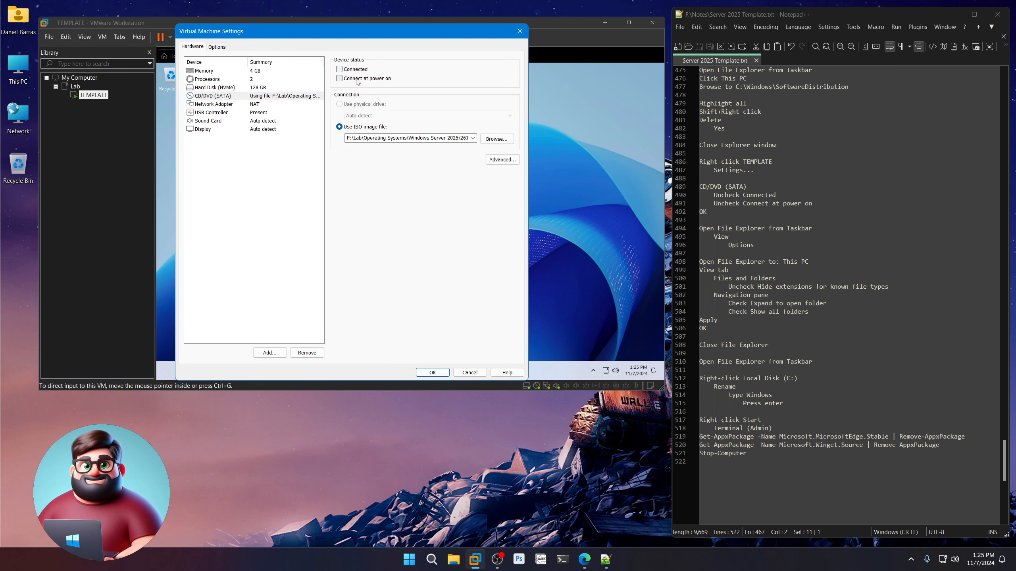
pyautogui.click(440, 374)
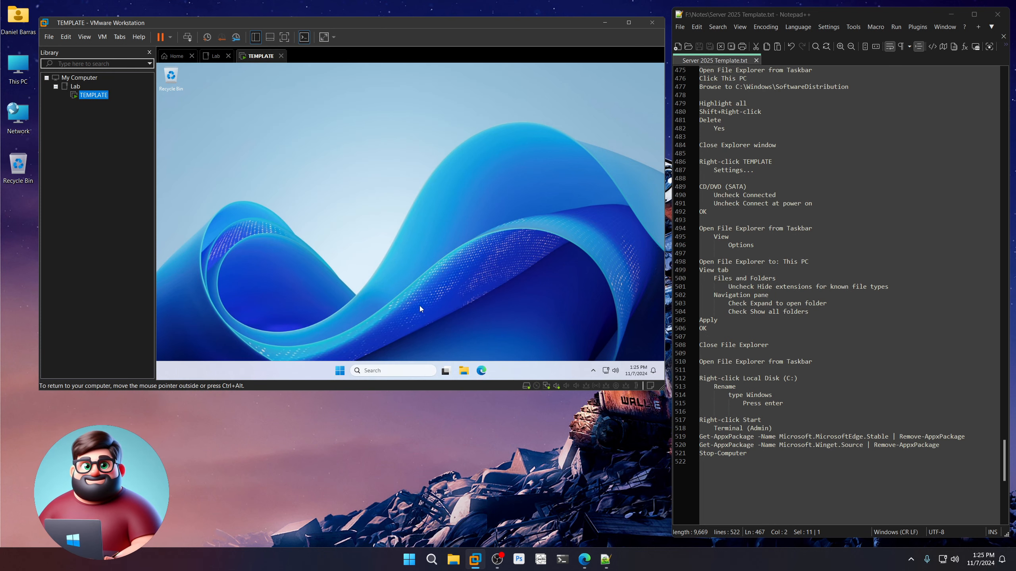
# Launch File Explorer and change its 'Open File Explorer to' start location in Folder Options.
pyautogui.click(464, 372)
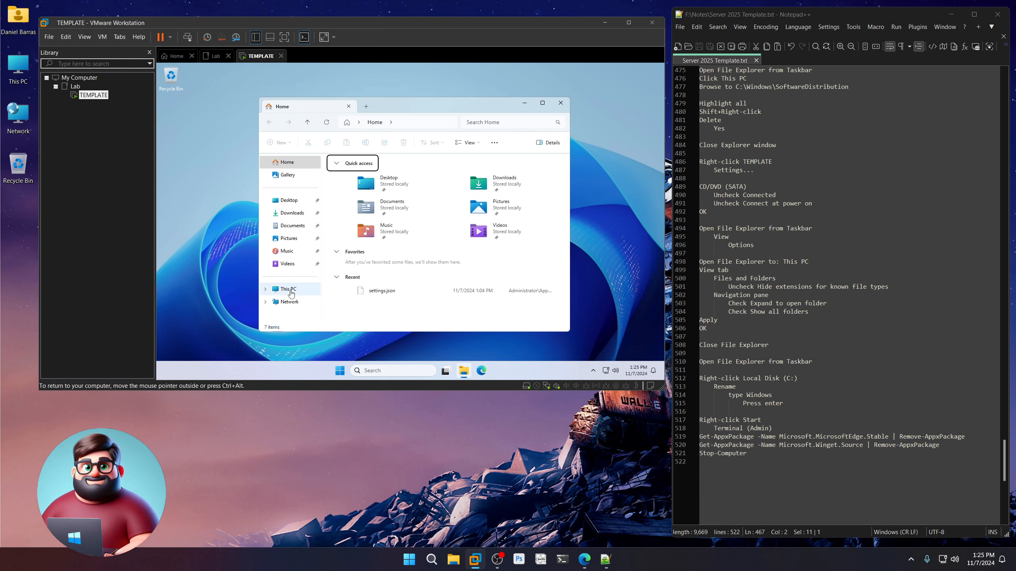
pyautogui.click(495, 144)
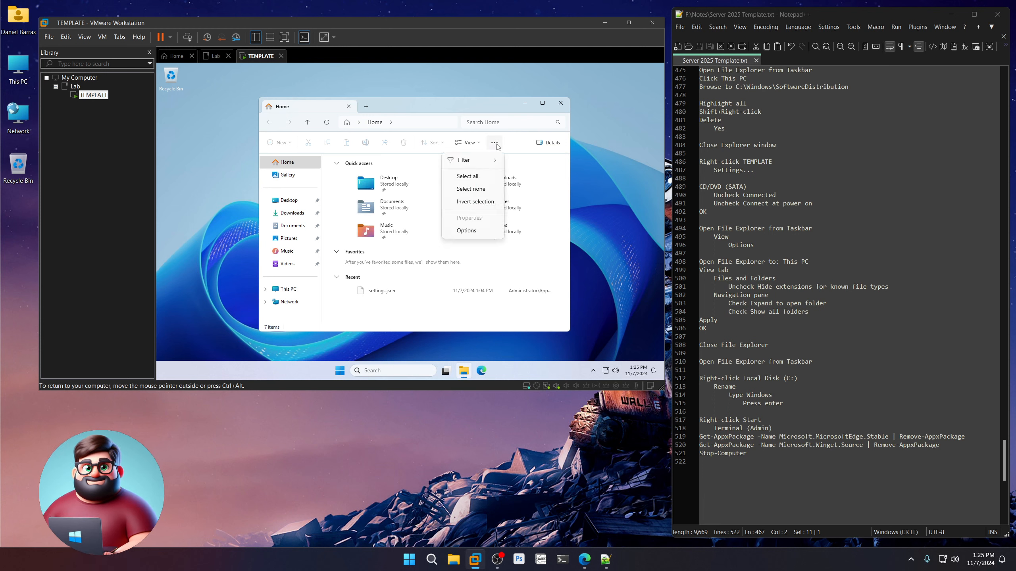
pyautogui.click(467, 230)
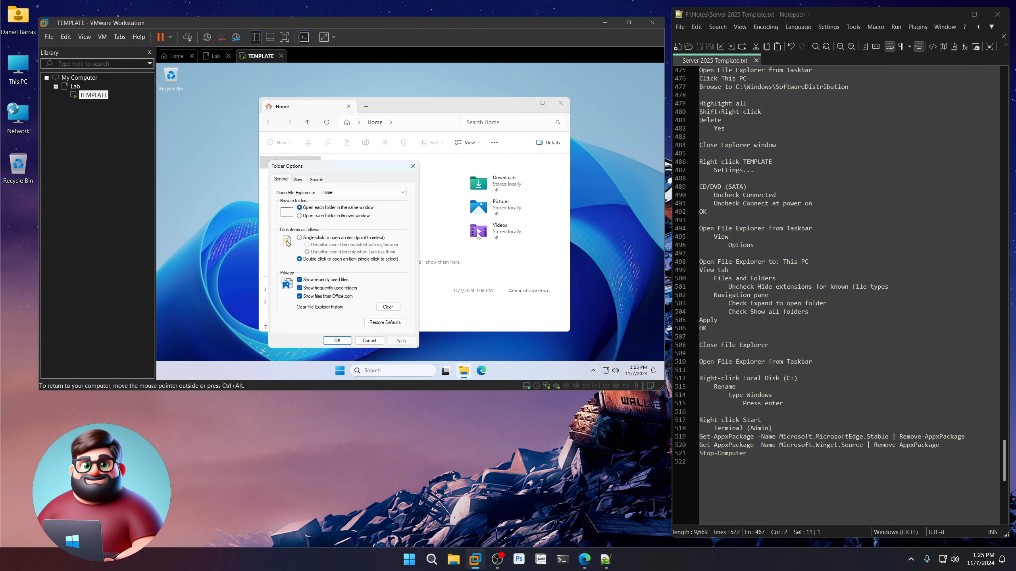
pyautogui.click(333, 192)
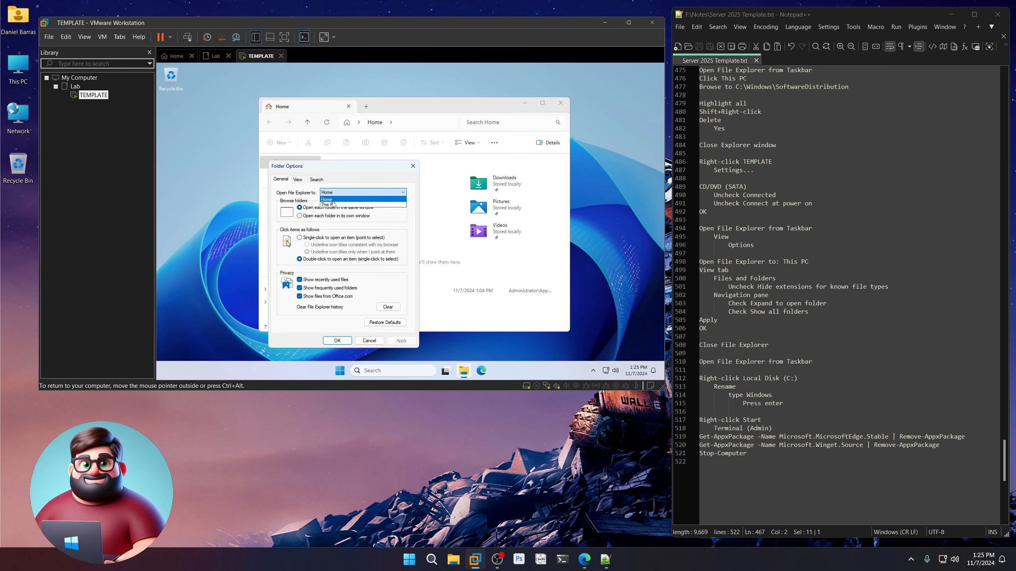
pyautogui.click(333, 203)
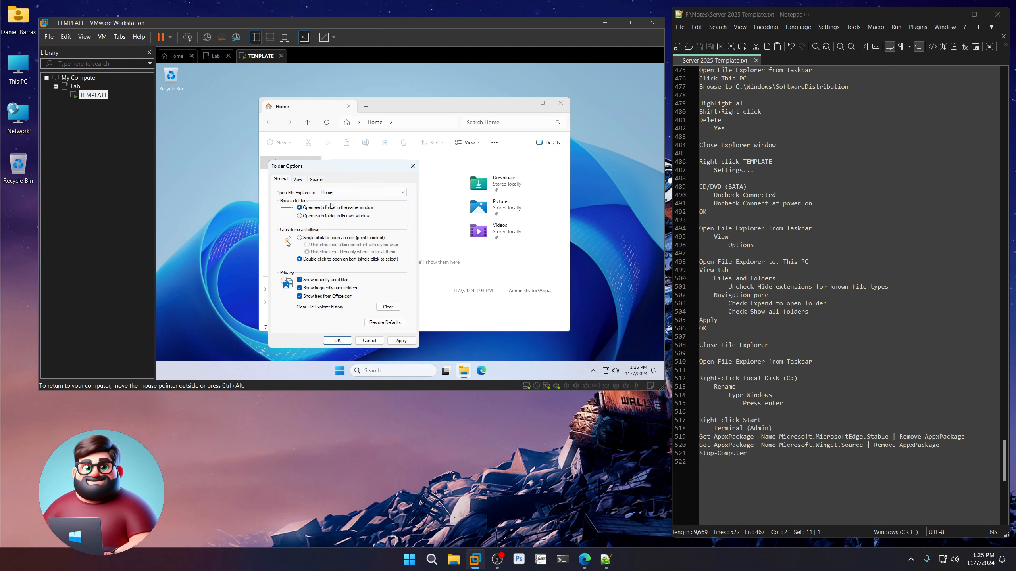
# Show file extensions, enable Expand to open folder and Show all folders, apply, and reopen Explorer.
pyautogui.click(300, 181)
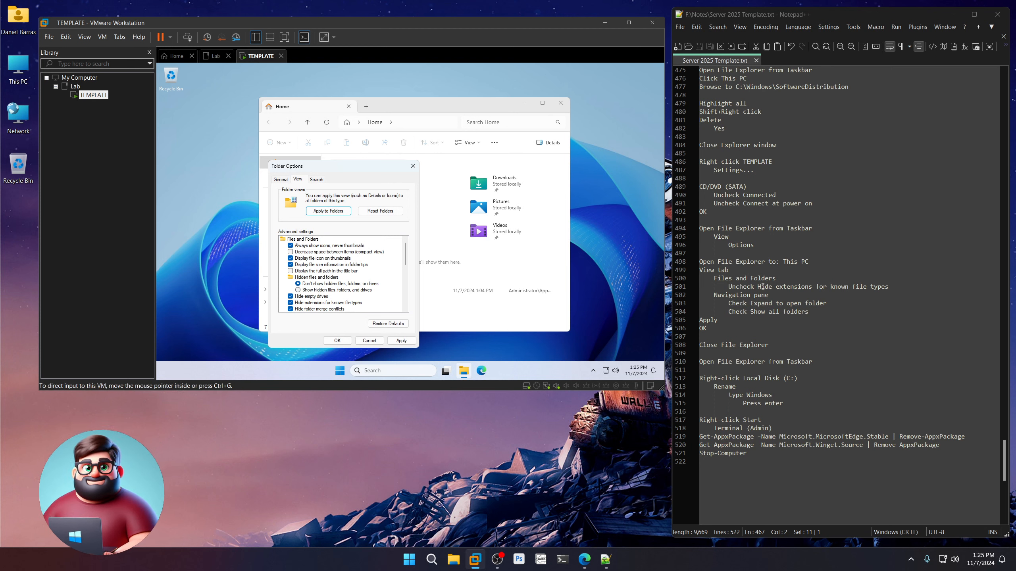
pyautogui.click(290, 303)
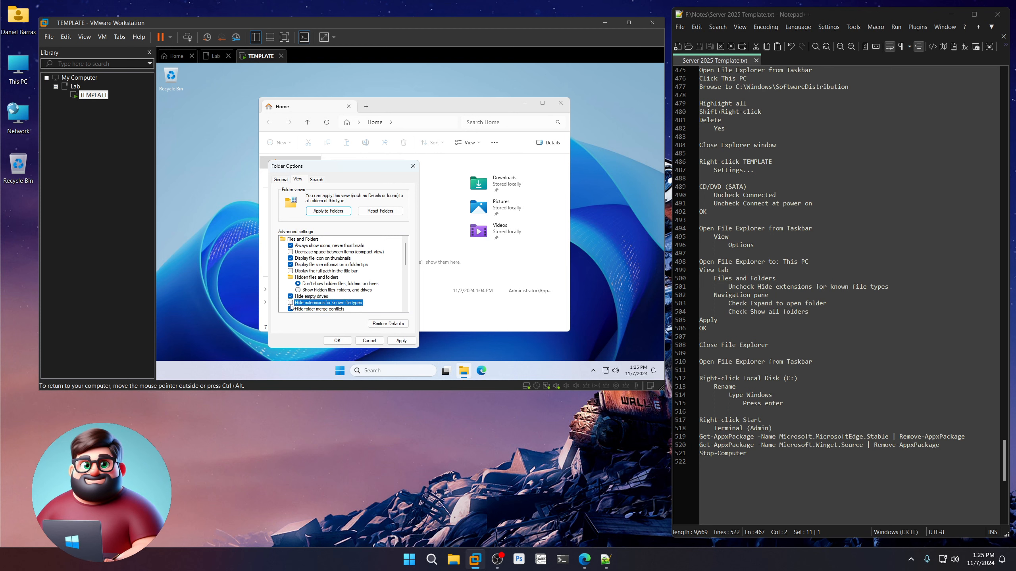
pyautogui.scroll(-8, 304, 296)
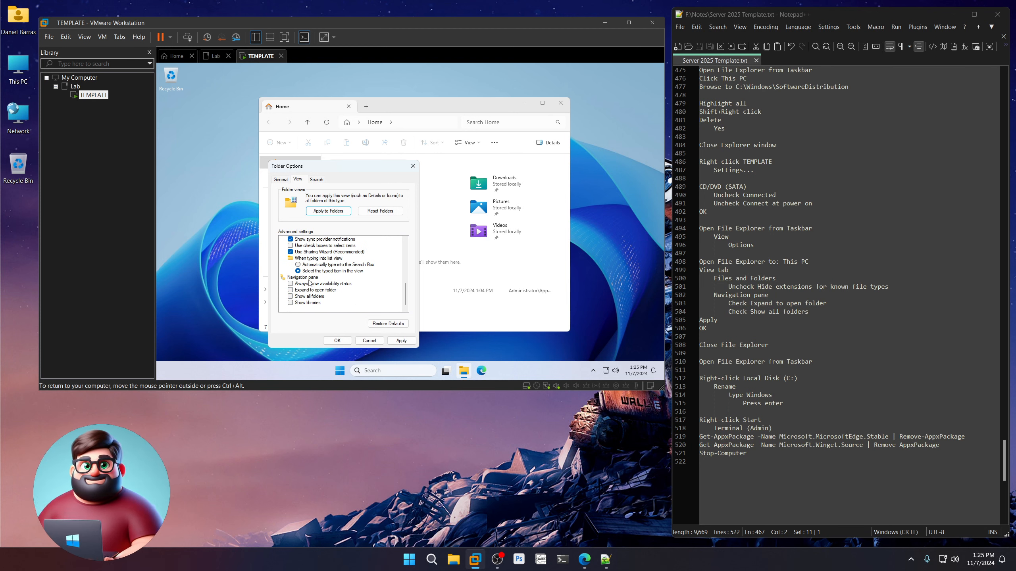
pyautogui.click(290, 289)
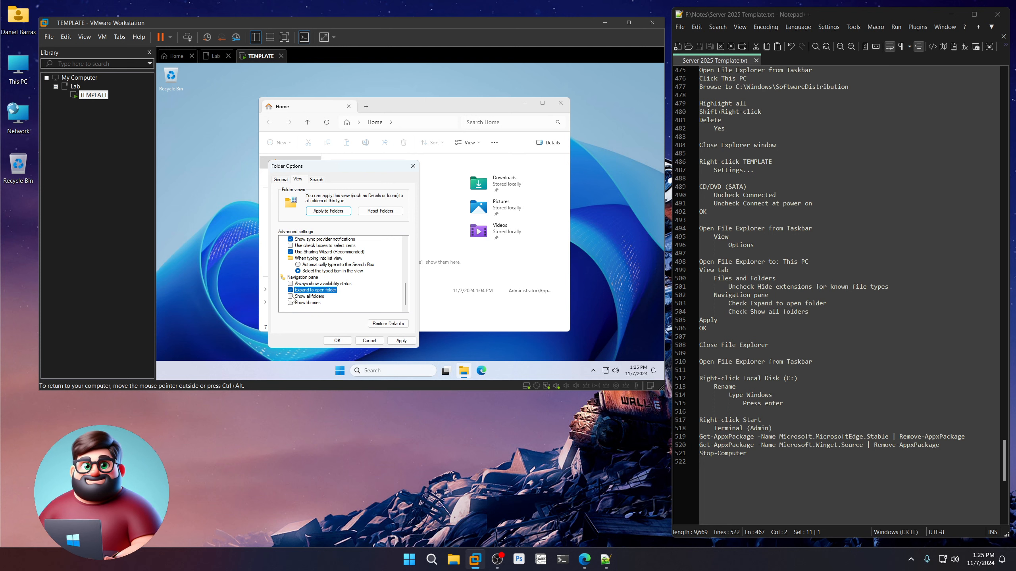
pyautogui.click(290, 296)
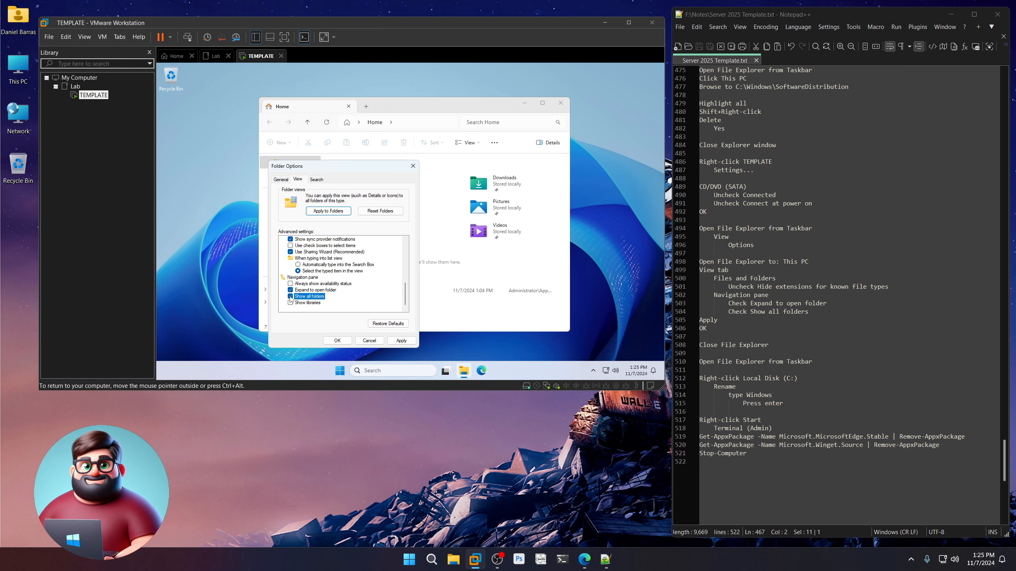
pyautogui.click(406, 340)
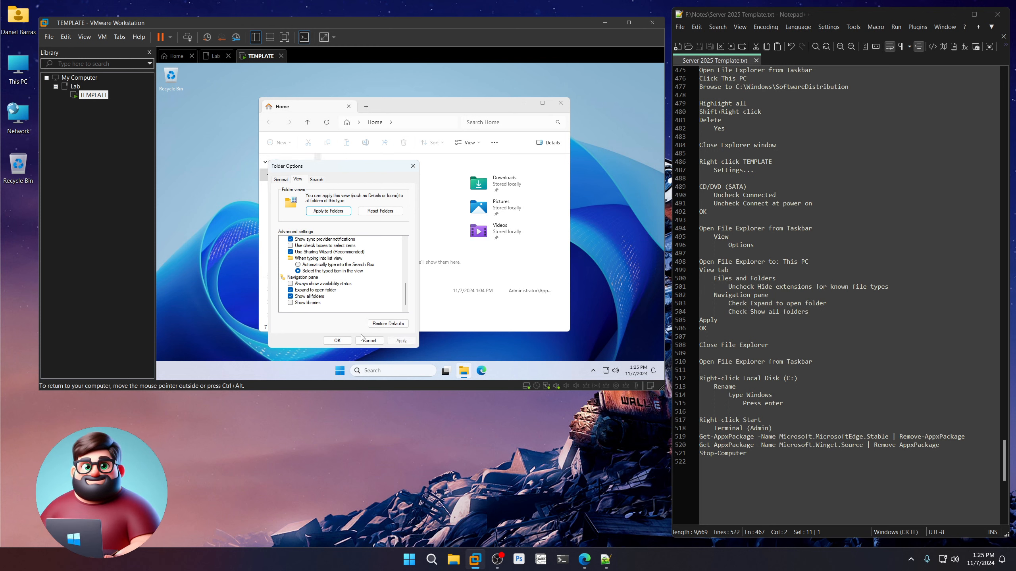
pyautogui.click(339, 342)
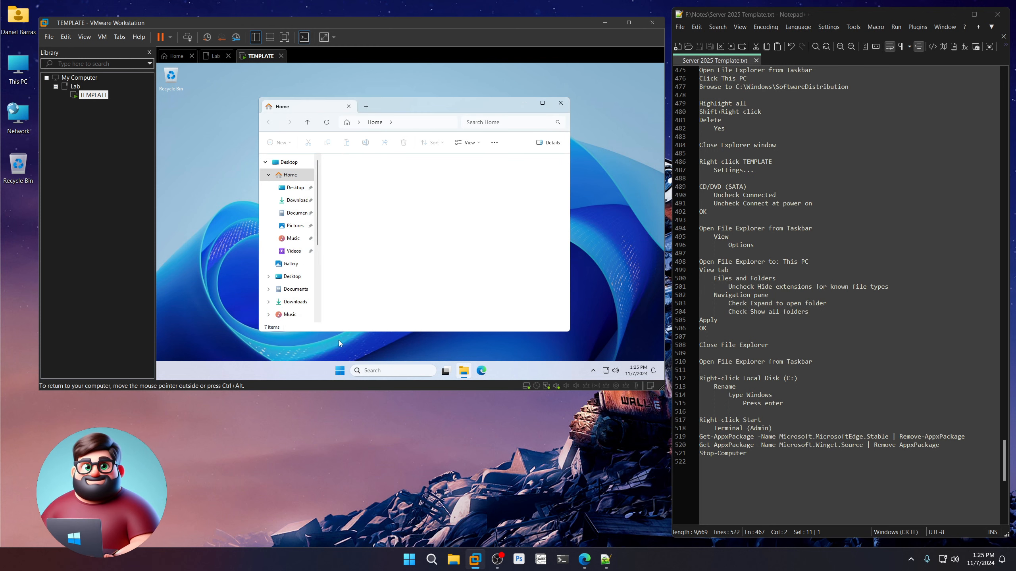
pyautogui.click(560, 103)
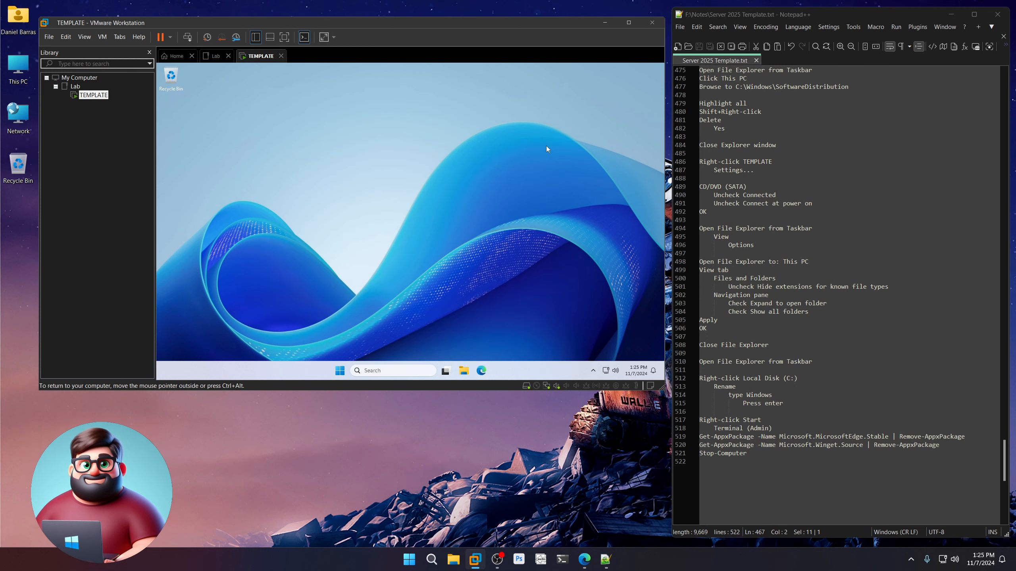
pyautogui.click(464, 370)
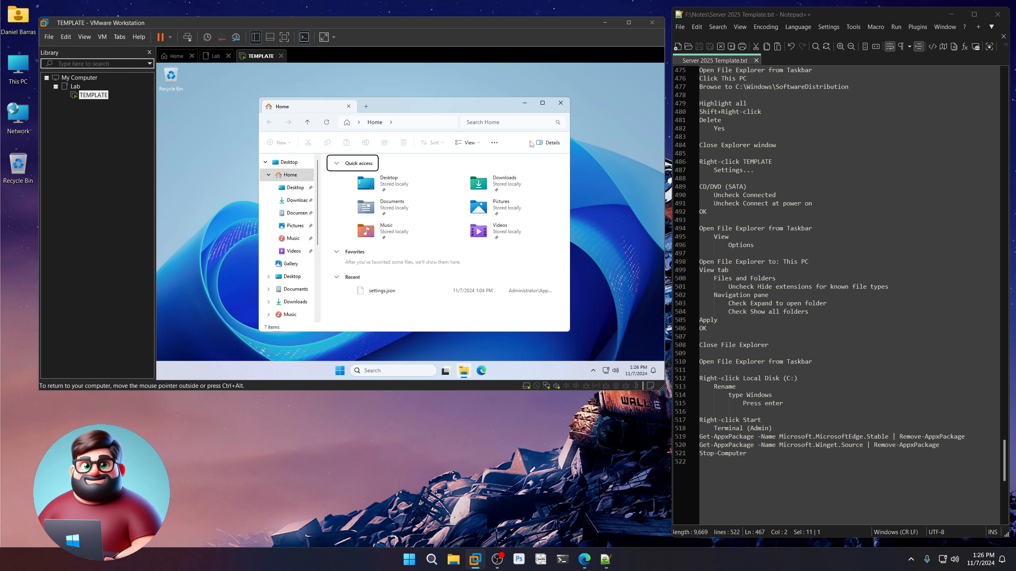
# Set Folder Options 'Open File Explorer to' This PC, then close and reopen Explorer.
pyautogui.click(494, 143)
pyautogui.click(478, 231)
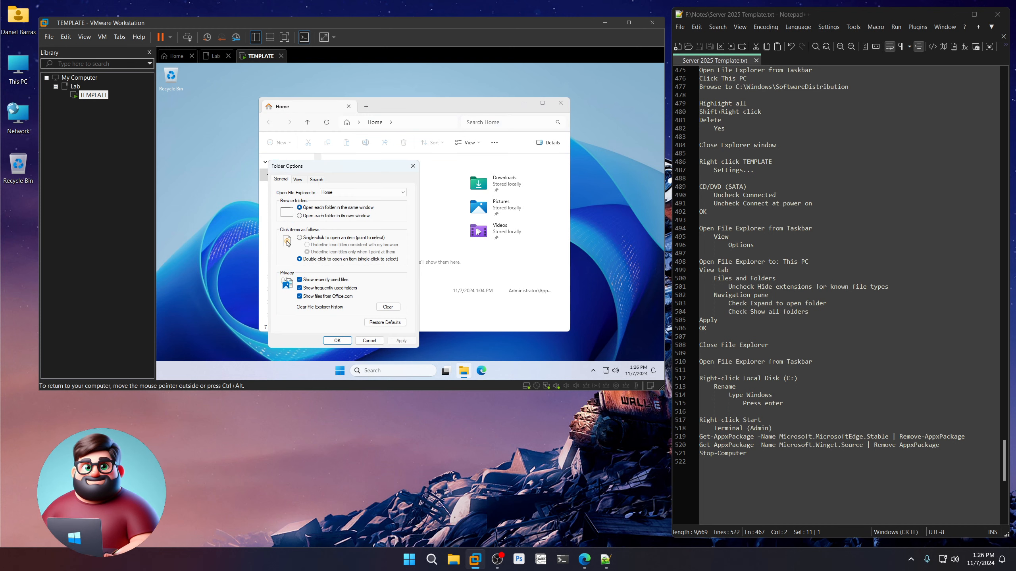
pyautogui.click(352, 194)
pyautogui.click(352, 205)
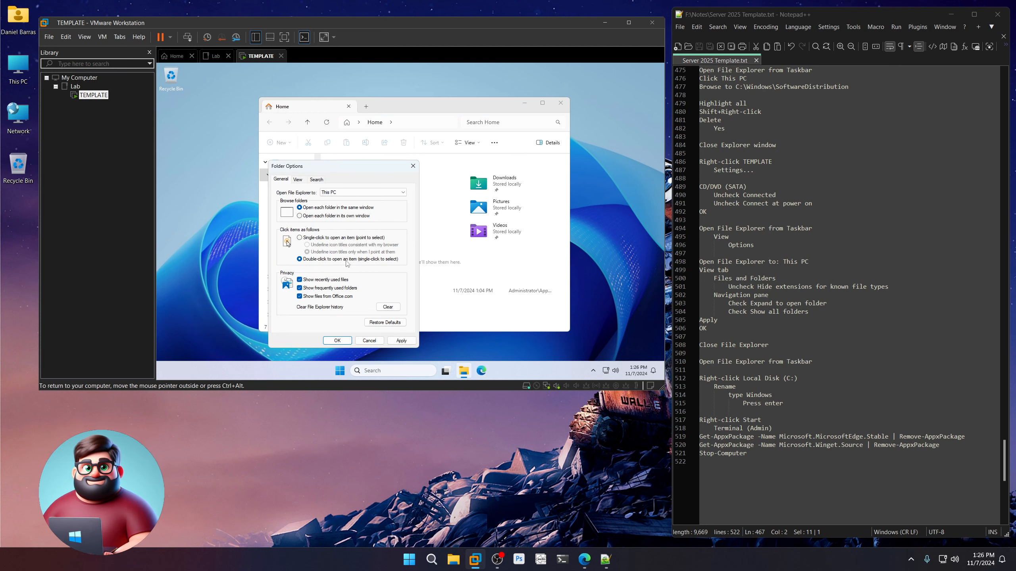
pyautogui.click(337, 341)
pyautogui.click(560, 103)
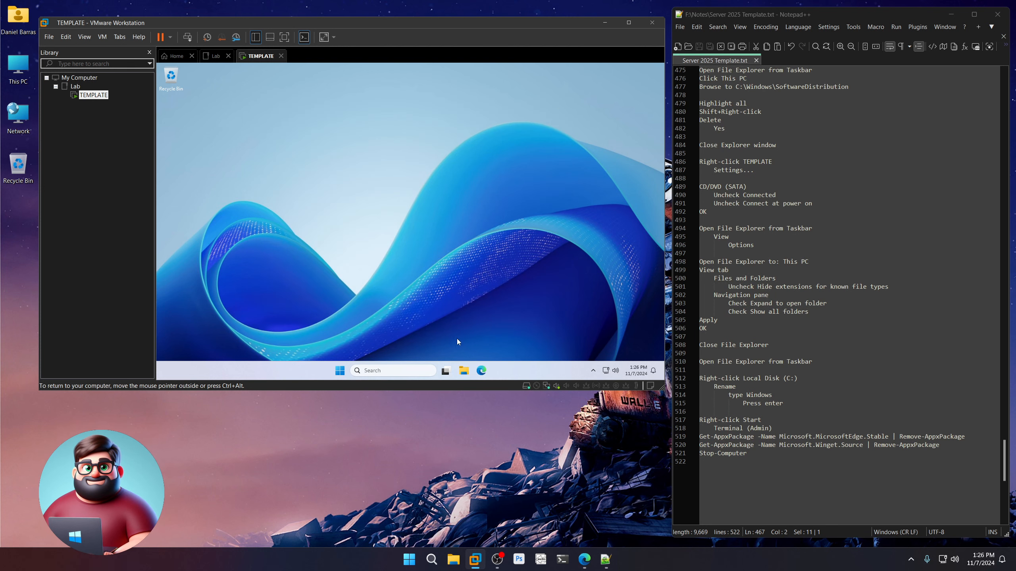
pyautogui.click(464, 371)
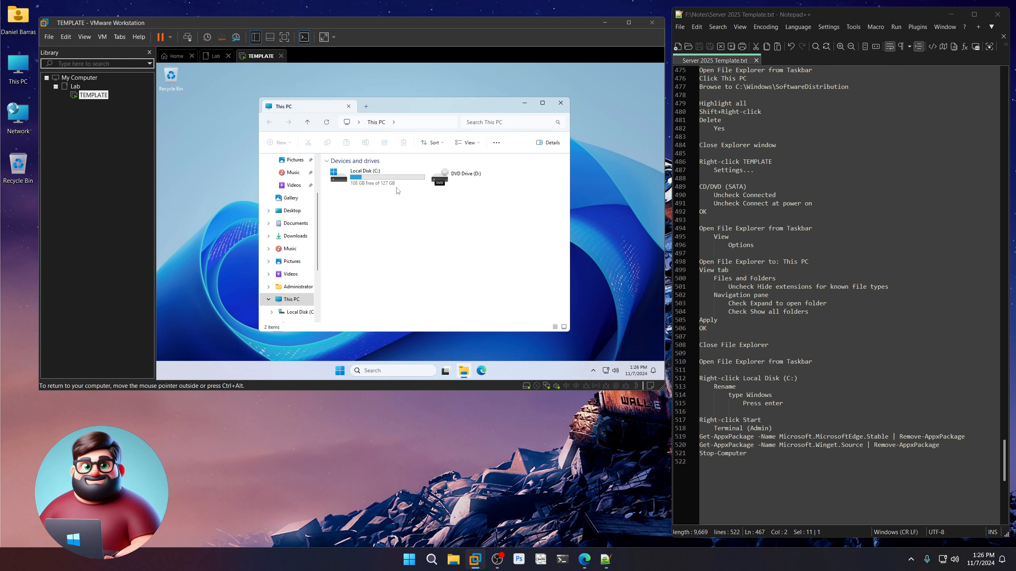
# Rename the Local Disk (C:) drive to 'Windows'.
pyautogui.rightClick(364, 185)
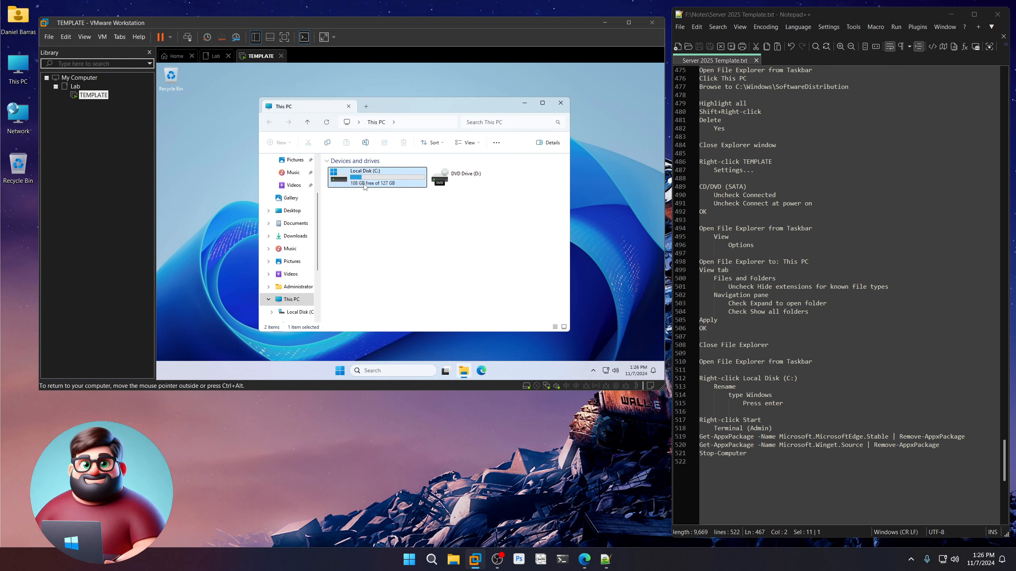
pyautogui.click(404, 197)
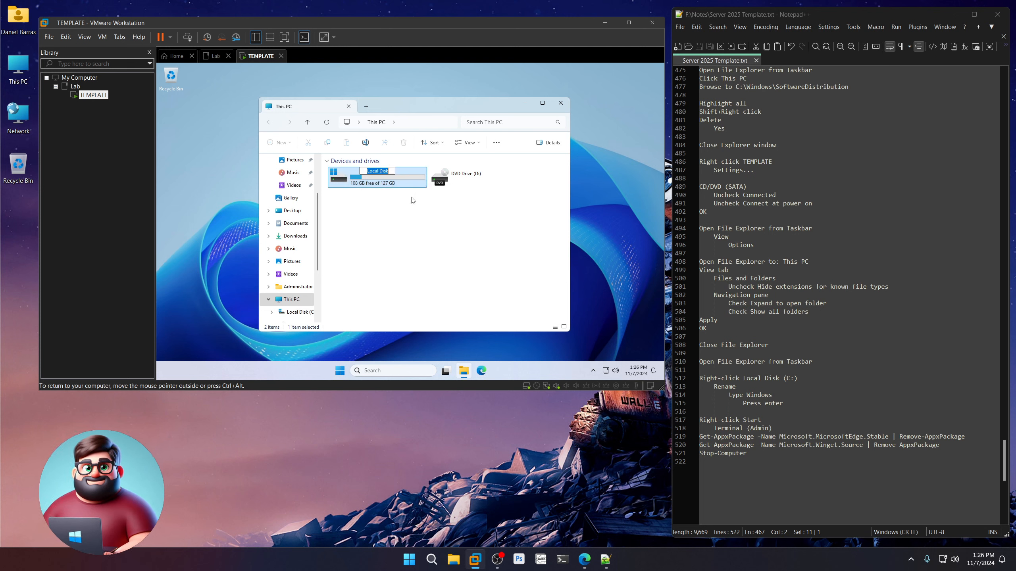
pyautogui.write('Windows')
pyautogui.press('Return')
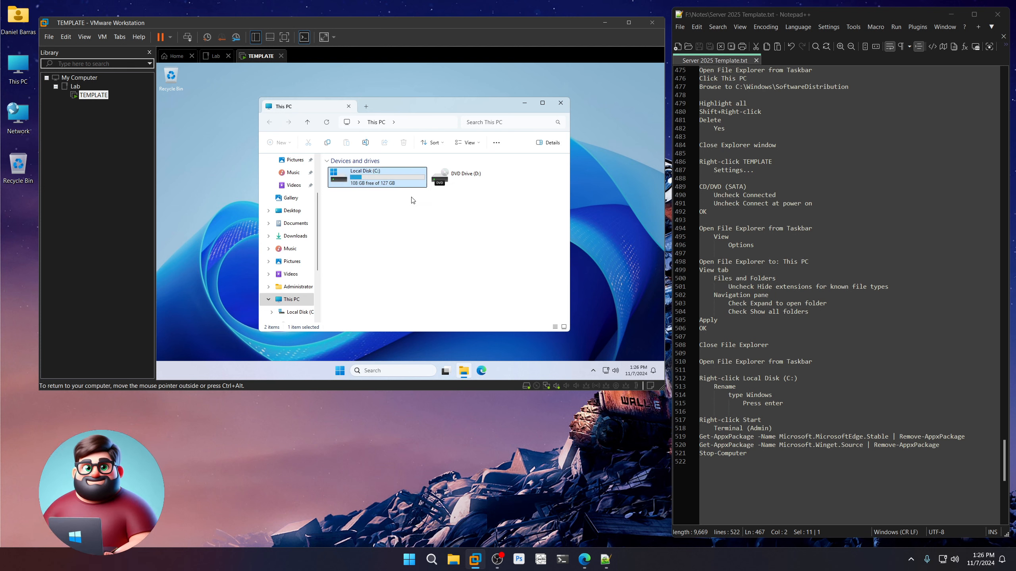
# Open C:\Windows, scroll through its contents, then close File Explorer.
pyautogui.doubleClick(364, 181)
pyautogui.click(355, 216)
pyautogui.doubleClick(354, 216)
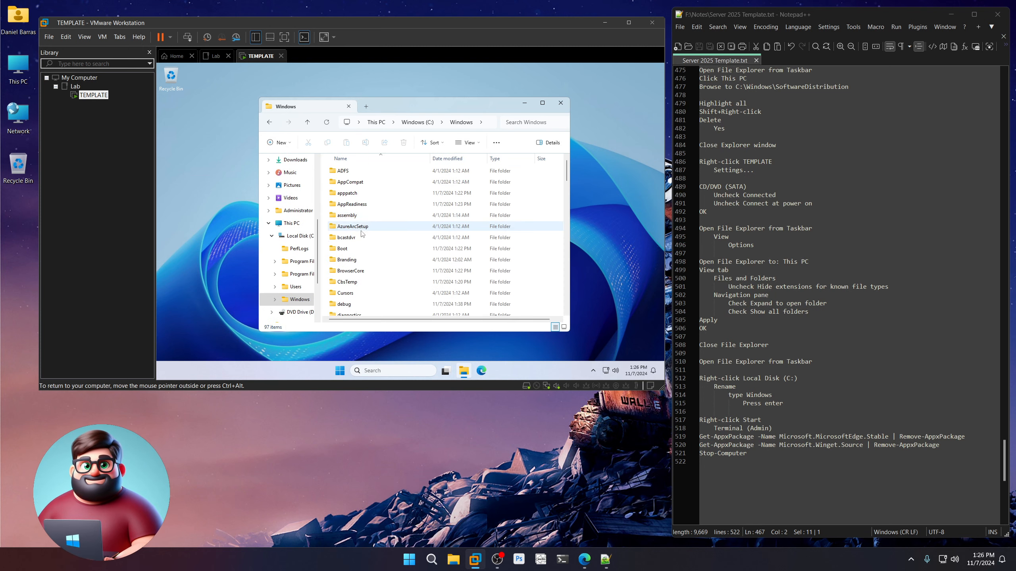
pyautogui.scroll(-10, 376, 276)
pyautogui.scroll(-5, 379, 282)
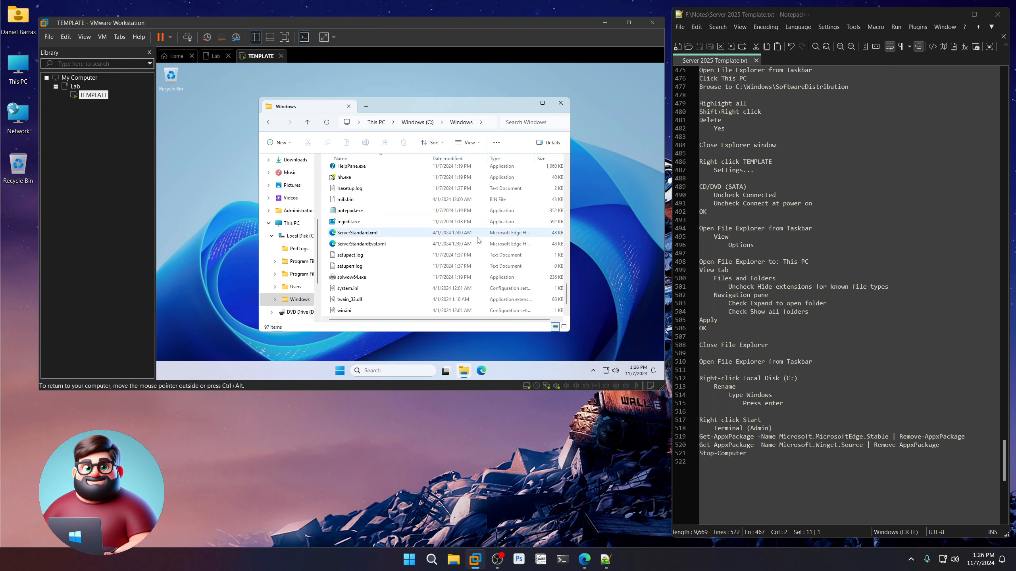
pyautogui.click(560, 102)
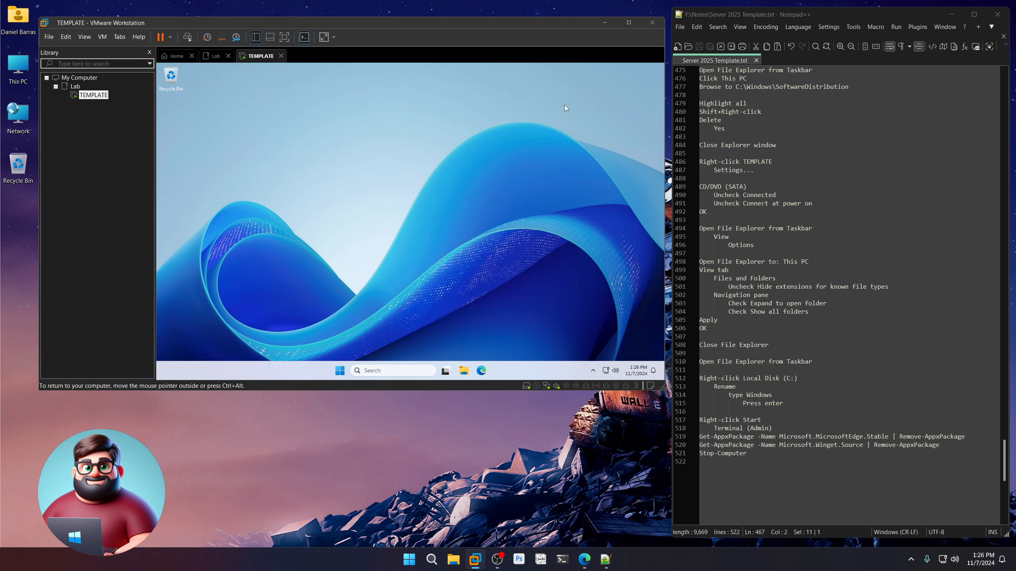
# Highlight the 'Right-click Start' note in Notepad++ and open the VM's power-user Start menu.
pyautogui.scroll(-5, 764, 399)
pyautogui.moveTo(772, 295); pyautogui.dragTo(686, 294)
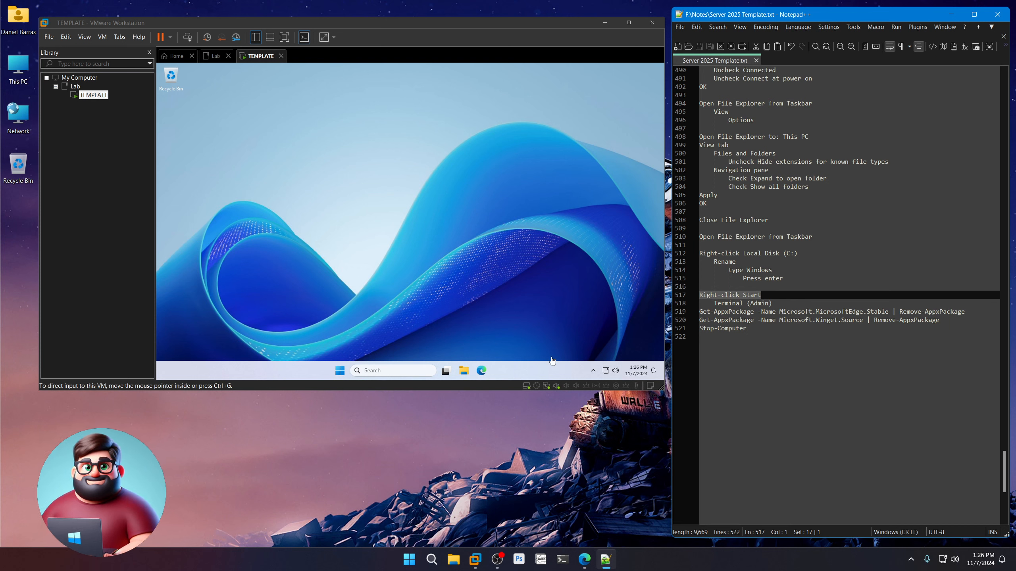
pyautogui.rightClick(340, 371)
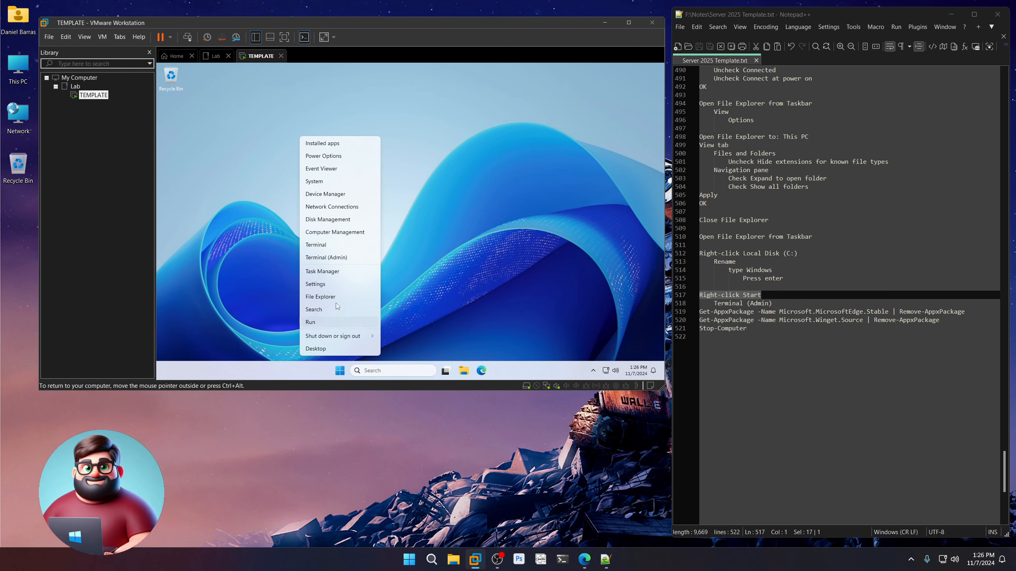
# Open Terminal (Admin) and copy the three Edge/Winget removal commands from Notepad++.
pyautogui.click(340, 261)
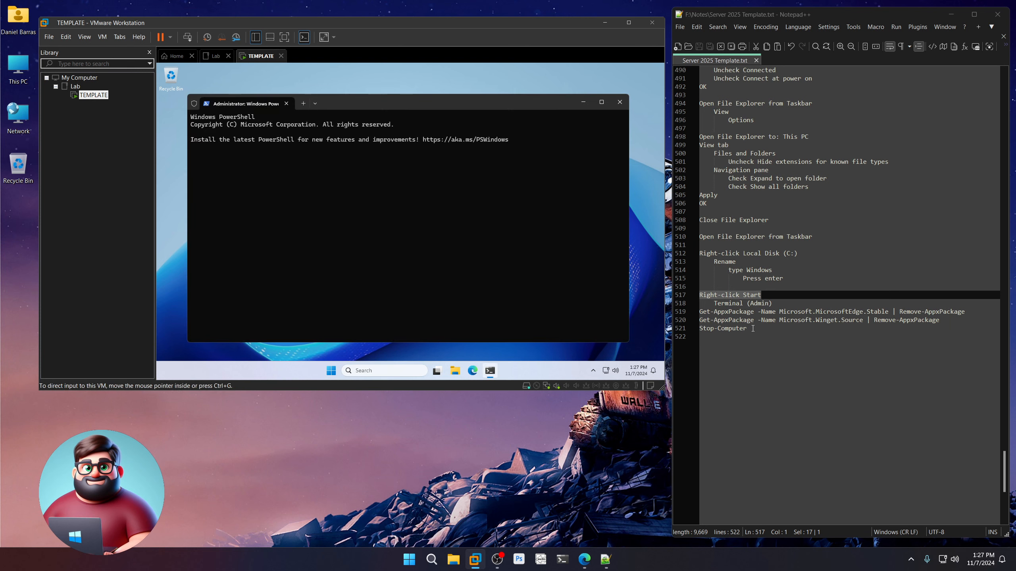
pyautogui.moveTo(699, 312); pyautogui.dragTo(746, 329)
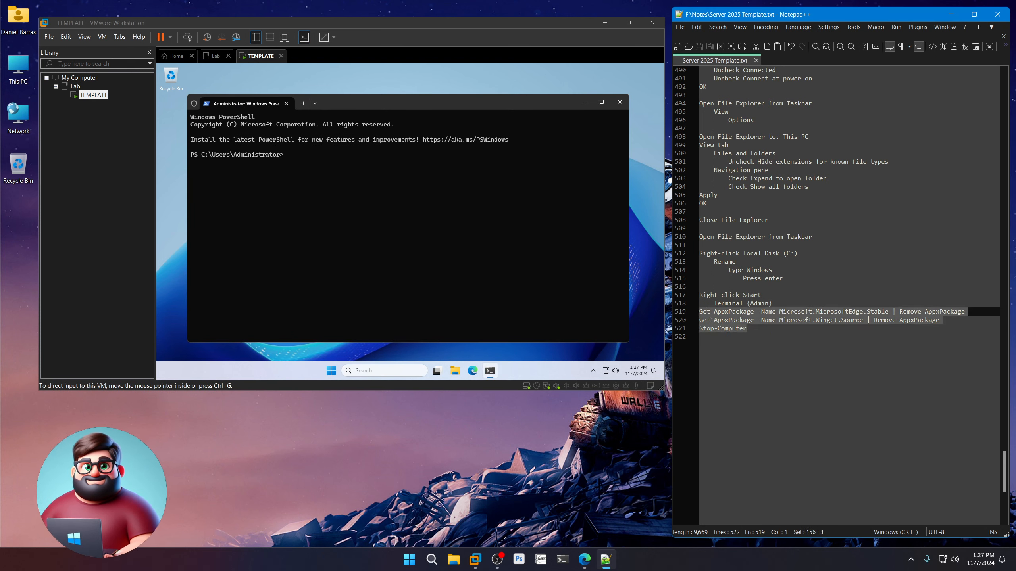
pyautogui.rightClick(718, 319)
pyautogui.click(736, 337)
# Paste and run the commands in PowerShell to shut down the VM, then close Notepad++ and VMware.
pyautogui.click(431, 126)
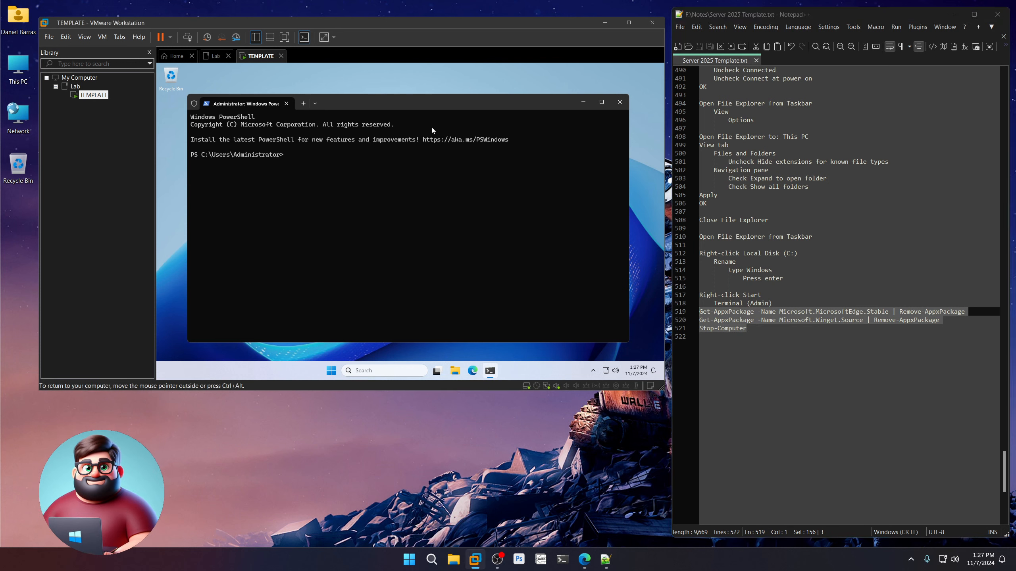
pyautogui.rightClick(417, 163)
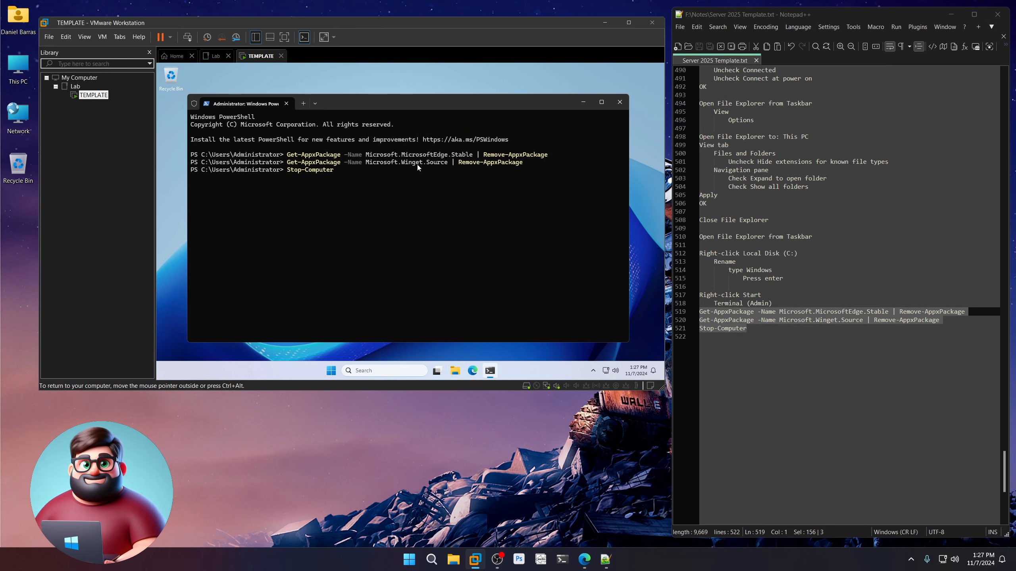
pyautogui.press('Return')
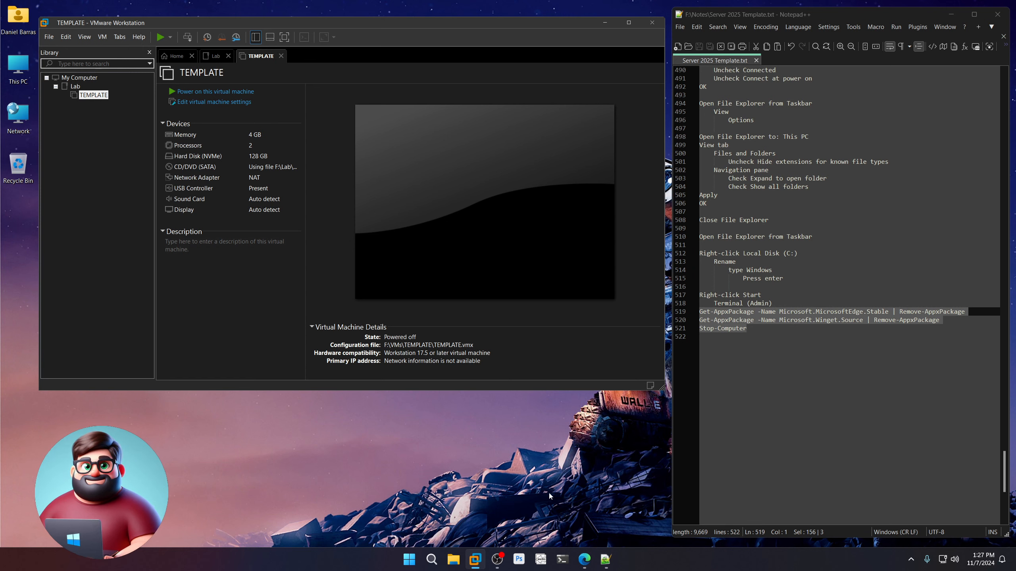
pyautogui.click(997, 15)
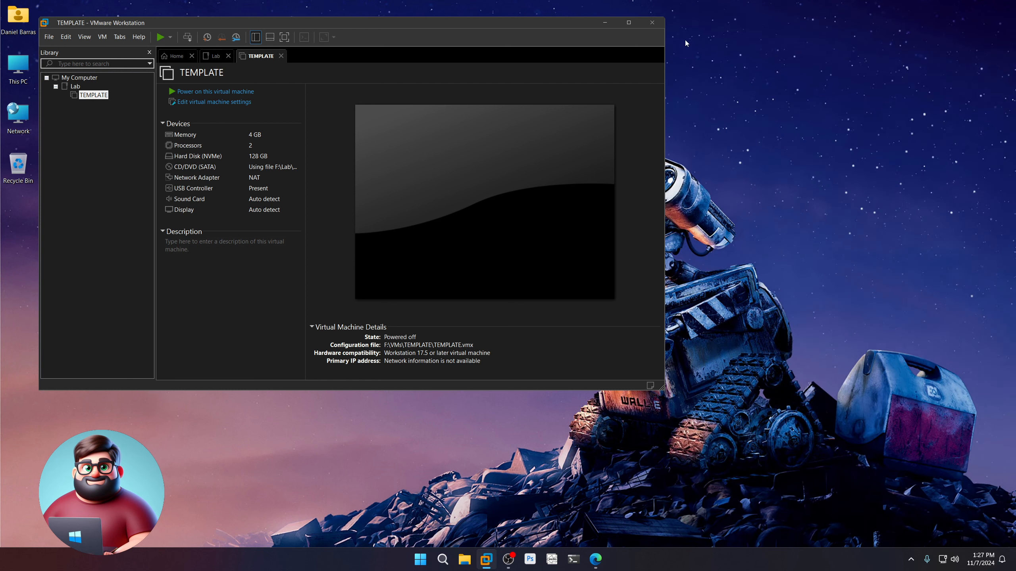
pyautogui.click(652, 23)
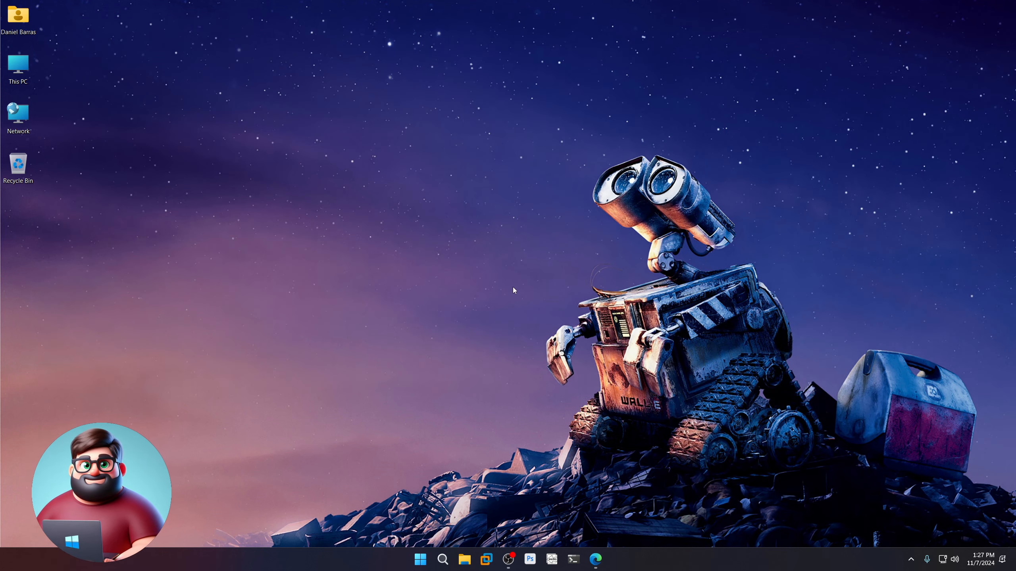